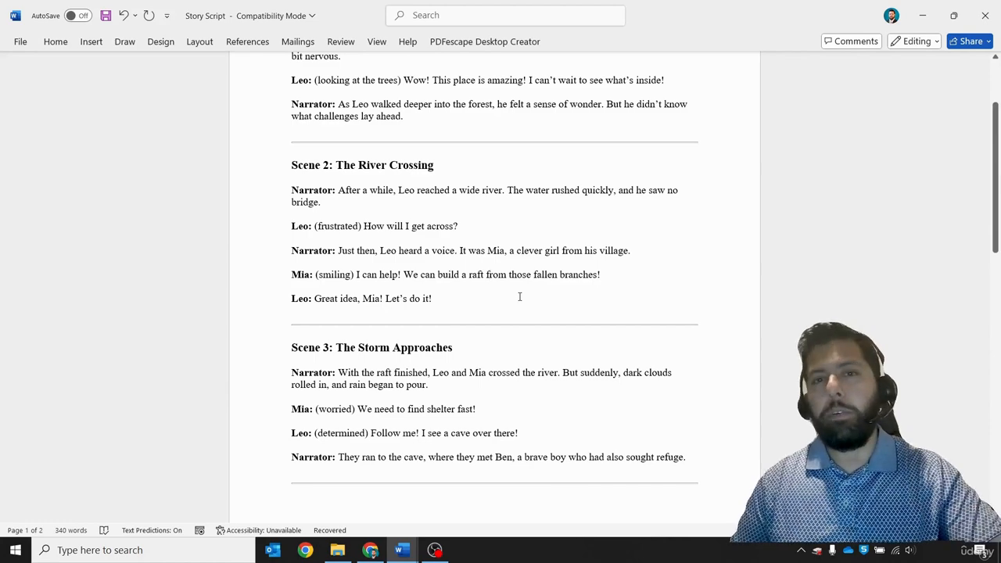
Review the story script's scenes, examining the dialogue under "Scene 4: The Challenge Inside the Cave".
{"action": "scroll", "coordinate": [449, 354], "scroll_direction": "down", "scroll_amount": 2}
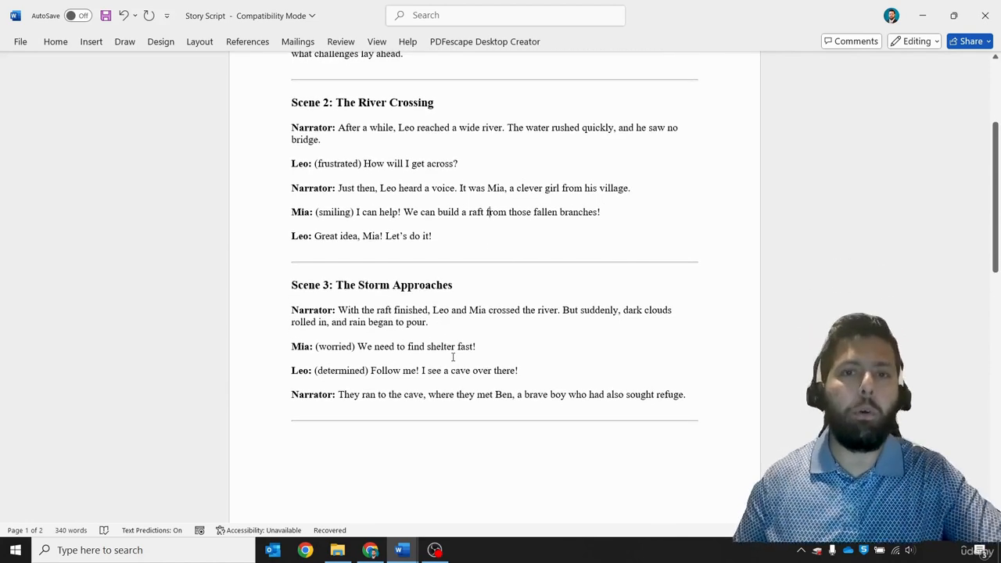
{"action": "scroll", "coordinate": [473, 297], "scroll_direction": "up", "scroll_amount": 4}
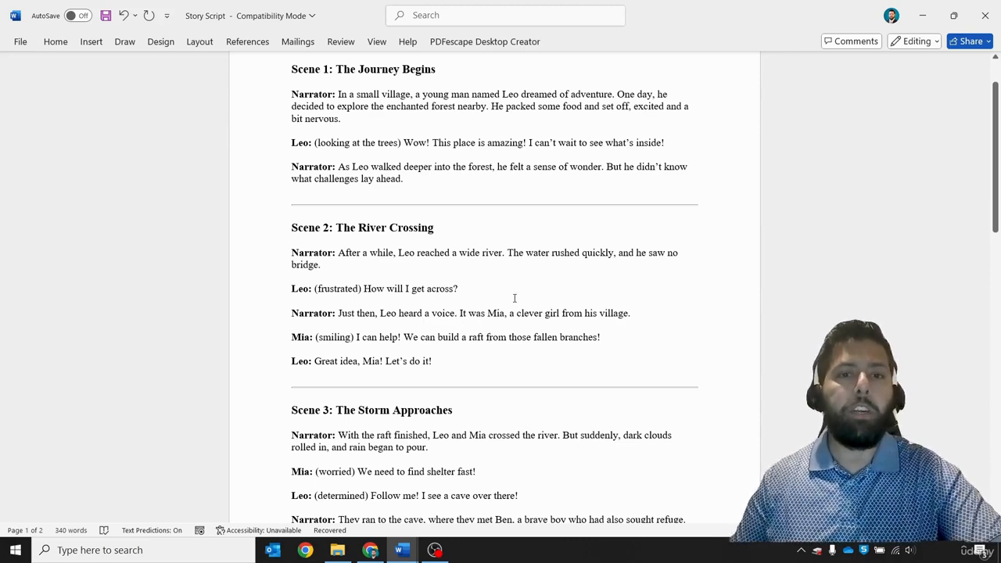
{"action": "scroll", "coordinate": [516, 294], "scroll_direction": "down", "scroll_amount": 5}
{"action": "scroll", "coordinate": [514, 304], "scroll_direction": "down", "scroll_amount": 5}
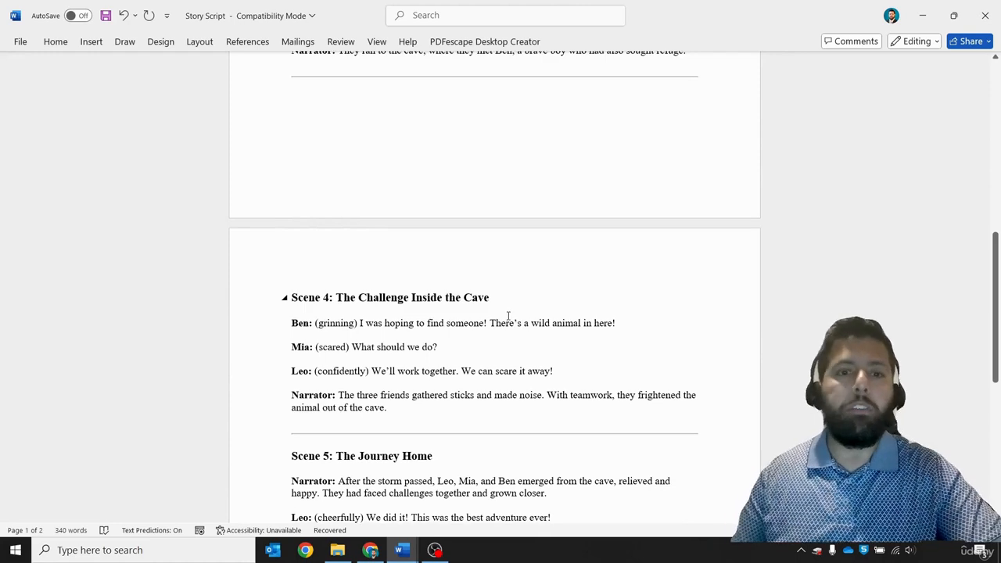
{"action": "scroll", "coordinate": [491, 351], "scroll_direction": "down", "scroll_amount": 1}
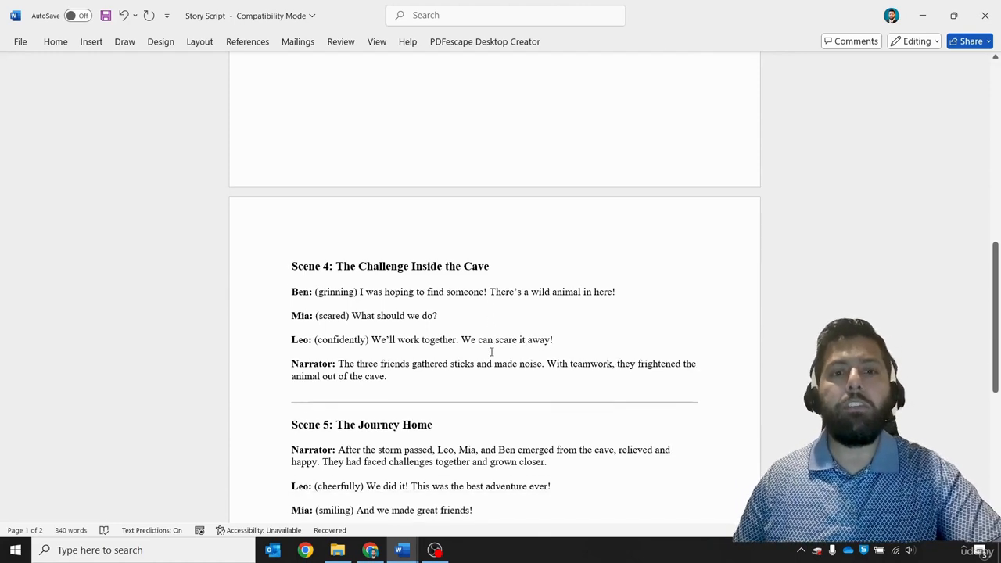
{"action": "scroll", "coordinate": [491, 352], "scroll_direction": "down", "scroll_amount": 1}
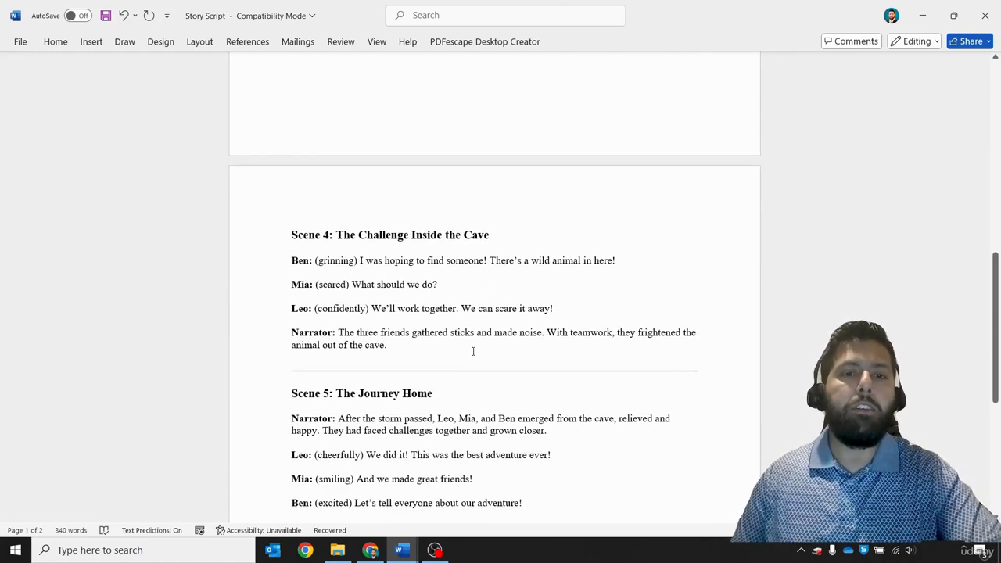
{"action": "scroll", "coordinate": [473, 351], "scroll_direction": "up", "scroll_amount": 2, "text": "ctrl"}
{"action": "scroll", "coordinate": [488, 336], "scroll_direction": "down", "scroll_amount": 3}
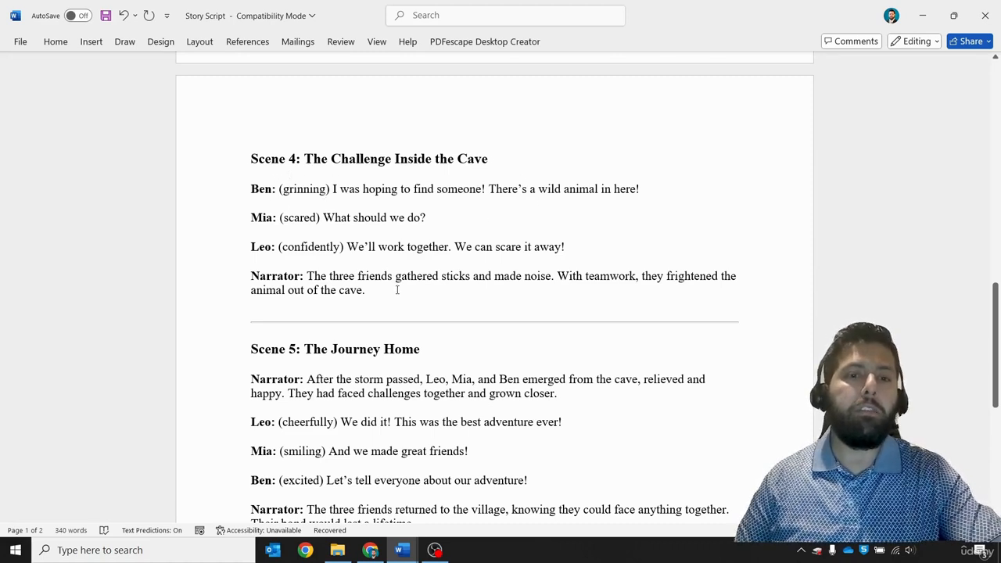
{"action": "left_click_drag", "start_coordinate": [398, 290], "coordinate": [250, 191]}
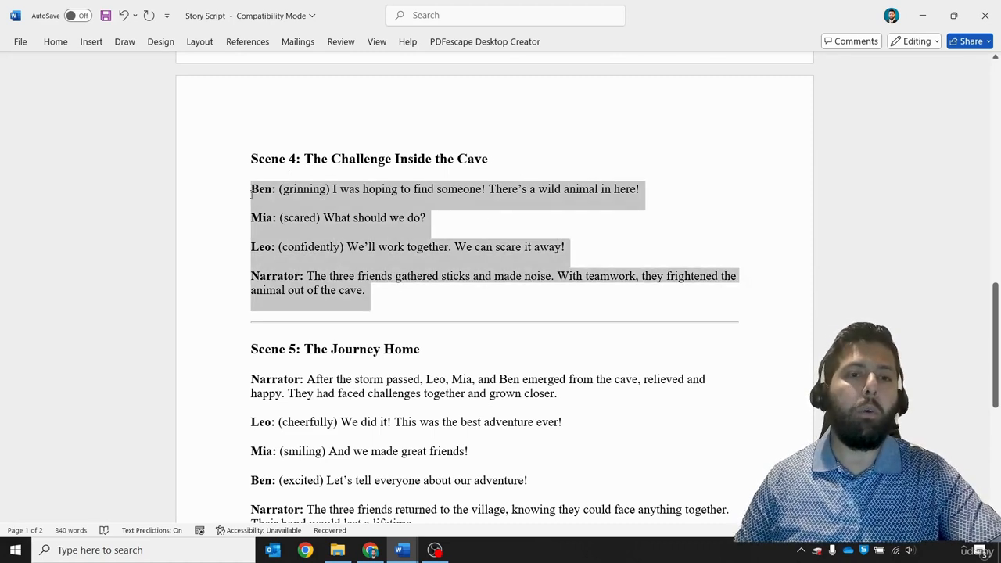
{"action": "left_click", "coordinate": [475, 223]}
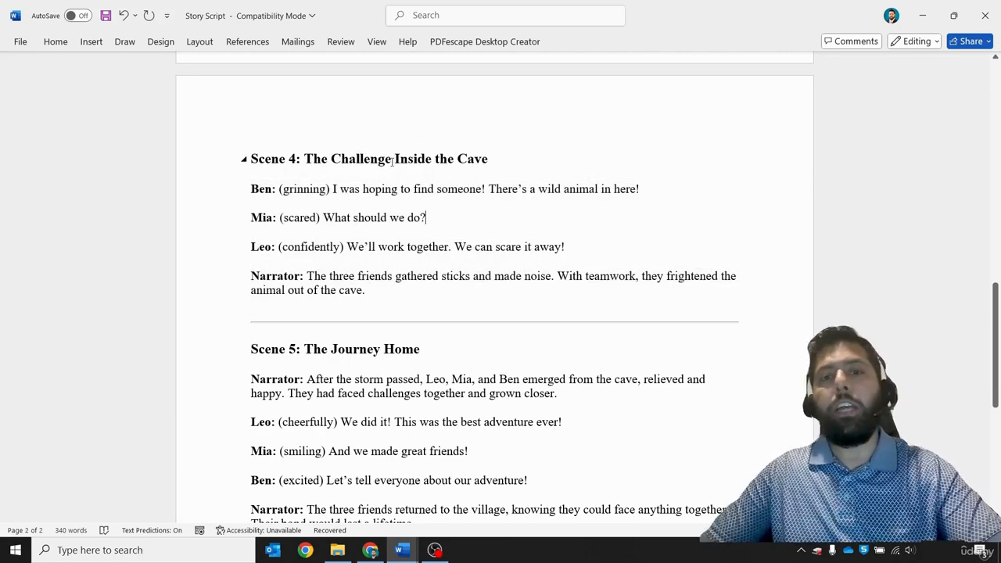
Reread the script from "Scene 1: The Journey Begins" through Scene 3 and on to Scene 4.
{"action": "scroll", "coordinate": [506, 218], "scroll_direction": "up", "scroll_amount": 15}
{"action": "scroll", "coordinate": [507, 218], "scroll_direction": "up", "scroll_amount": 5}
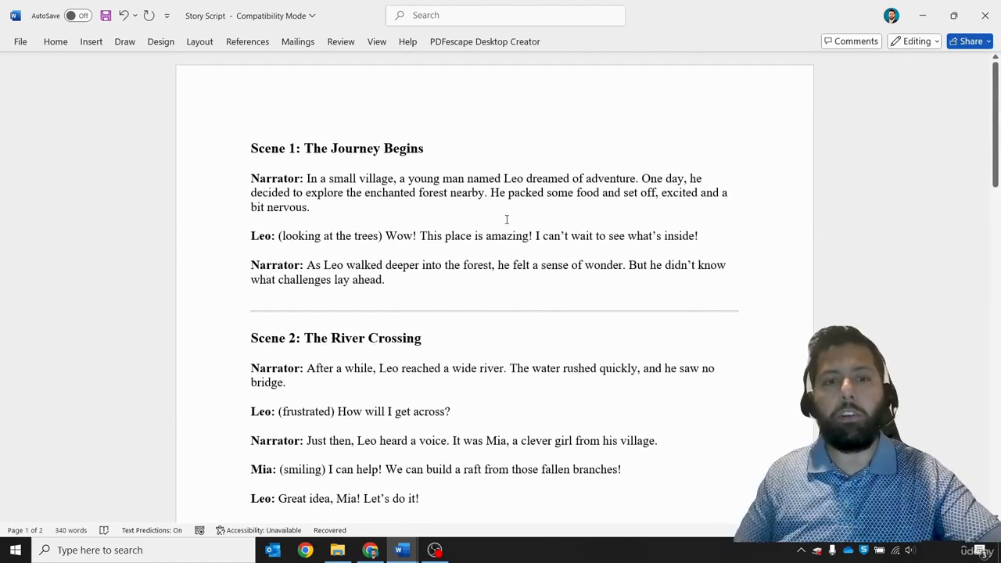
{"action": "scroll", "coordinate": [506, 219], "scroll_direction": "down", "scroll_amount": 3}
{"action": "scroll", "coordinate": [492, 244], "scroll_direction": "down", "scroll_amount": 1}
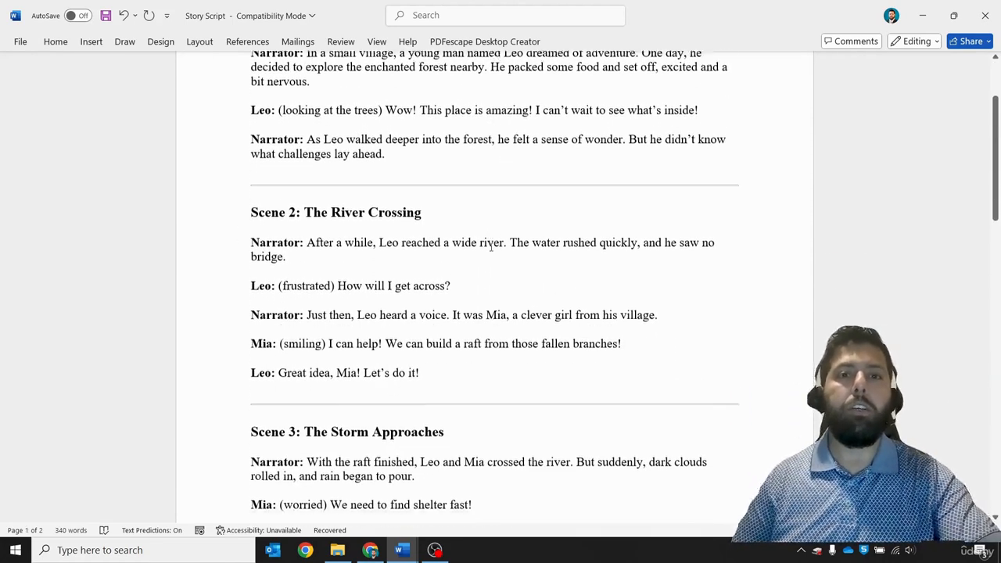
{"action": "scroll", "coordinate": [490, 249], "scroll_direction": "down", "scroll_amount": 1}
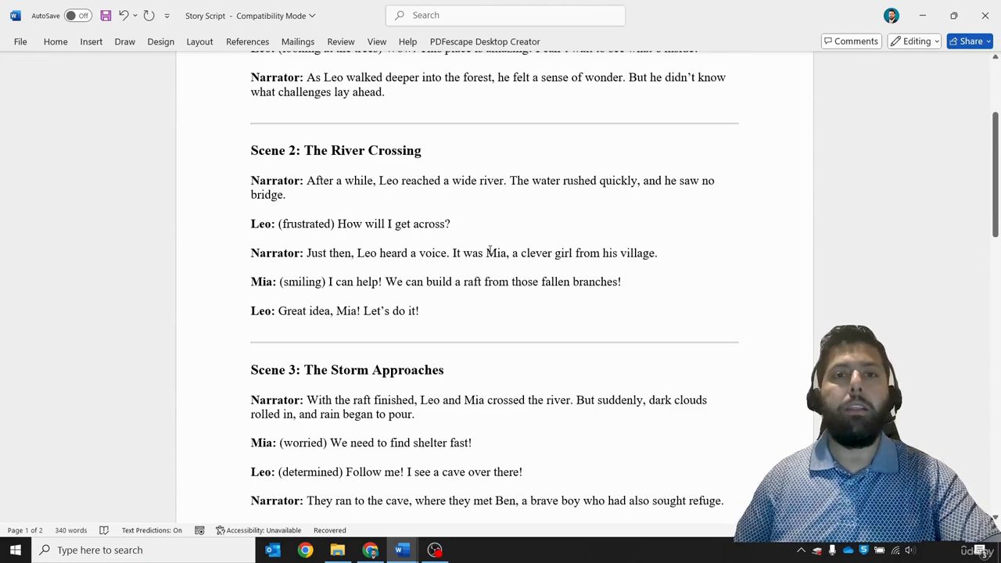
{"action": "scroll", "coordinate": [491, 250], "scroll_direction": "down", "scroll_amount": 1}
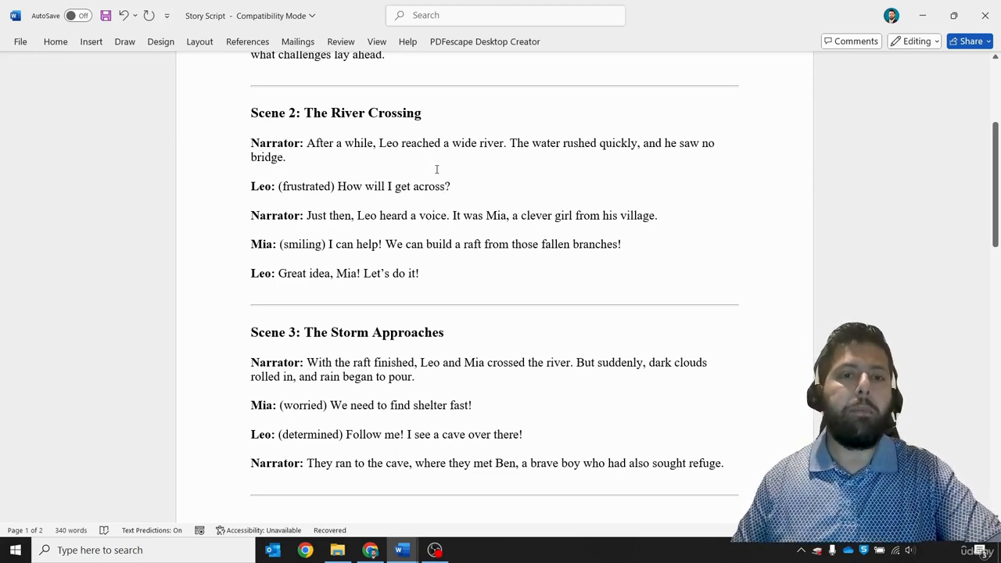
{"action": "scroll", "coordinate": [436, 168], "scroll_direction": "down", "scroll_amount": 2}
{"action": "scroll", "coordinate": [437, 169], "scroll_direction": "down", "scroll_amount": 1}
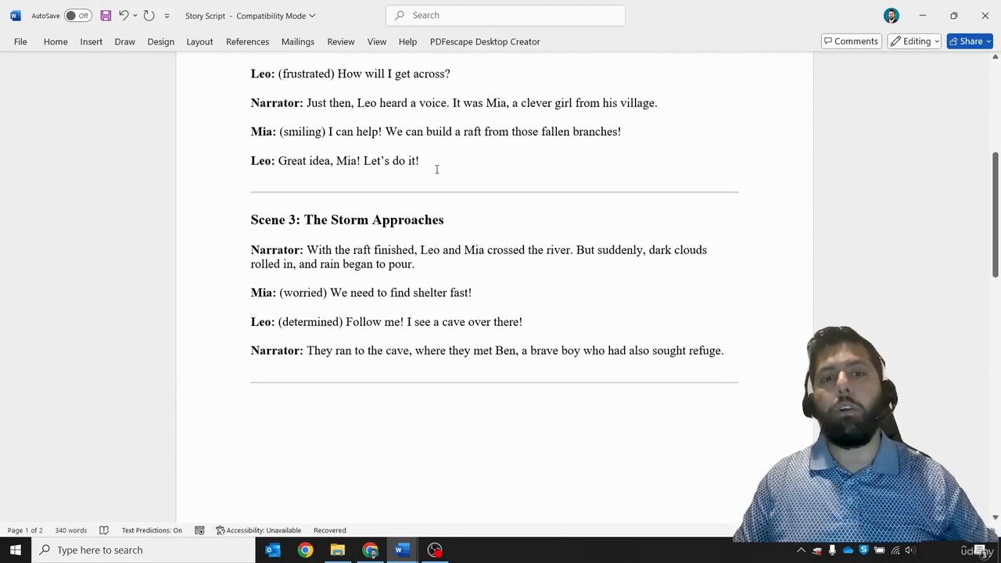
{"action": "scroll", "coordinate": [442, 223], "scroll_direction": "down", "scroll_amount": 1}
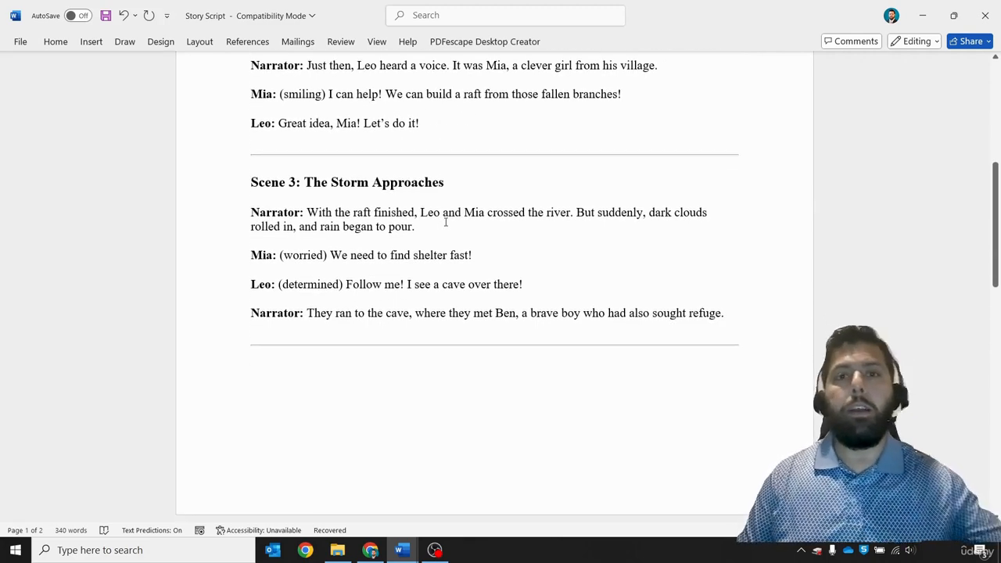
{"action": "scroll", "coordinate": [446, 221], "scroll_direction": "down", "scroll_amount": 1}
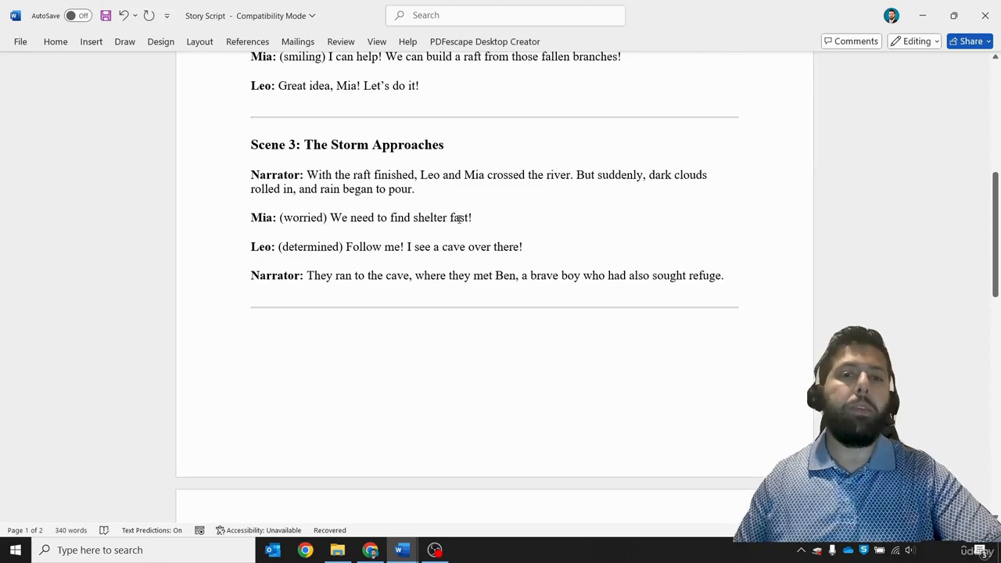
{"action": "scroll", "coordinate": [459, 220], "scroll_direction": "down", "scroll_amount": 2}
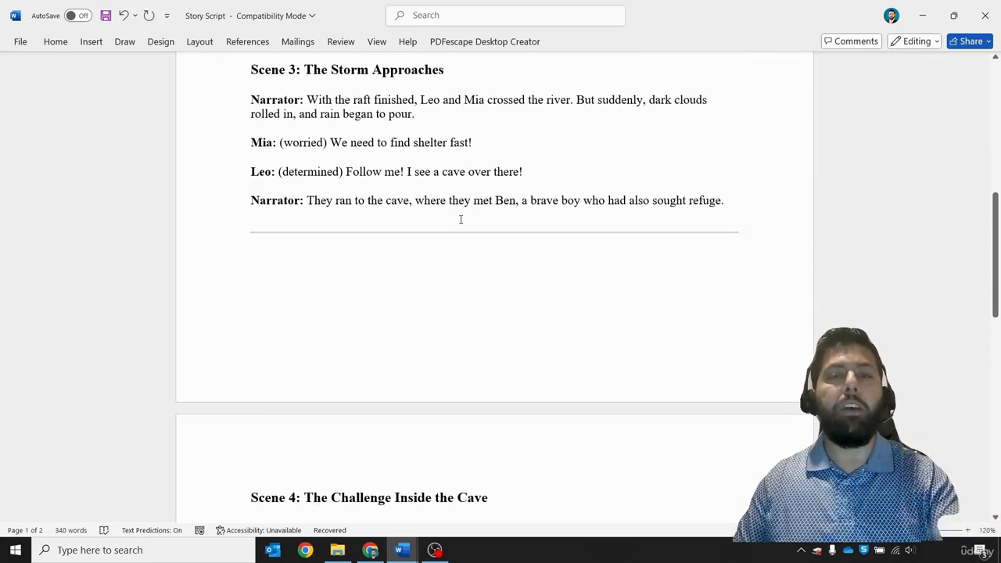
{"action": "scroll", "coordinate": [460, 220], "scroll_direction": "down", "scroll_amount": 8}
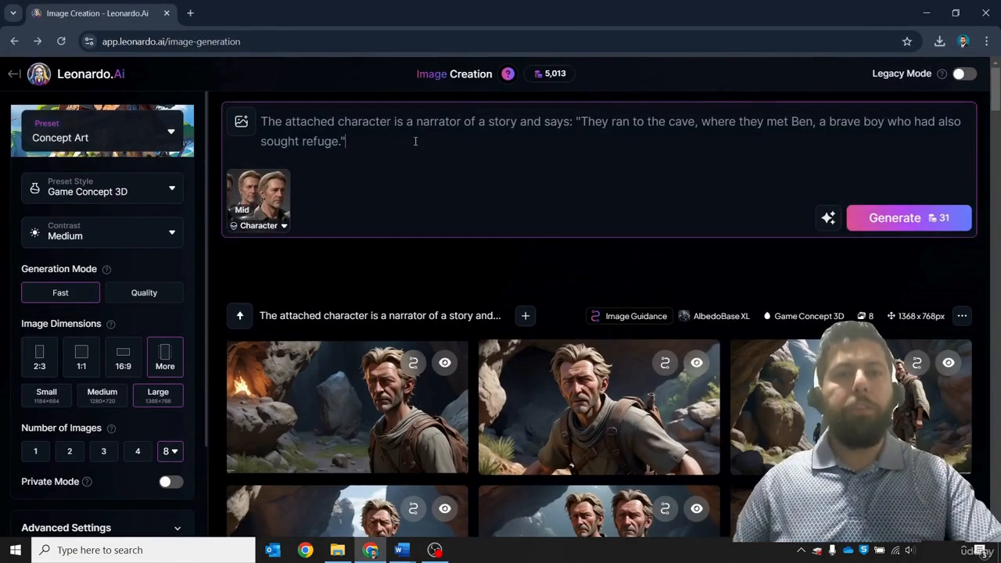
In Leonardo.Ai, remove the narrator reference and replace the prompt with "Ben: (grinning) I was hoping to find someone! There's a wild animal in here!".
{"action": "triple_click", "coordinate": [415, 143]}
{"action": "key", "text": "BackSpace"}
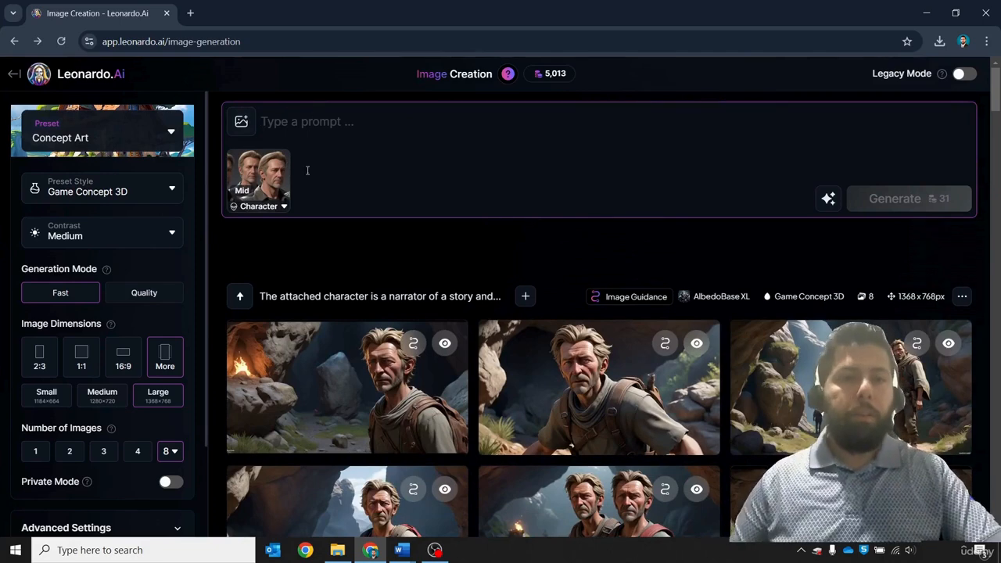
{"action": "left_click", "coordinate": [280, 160]}
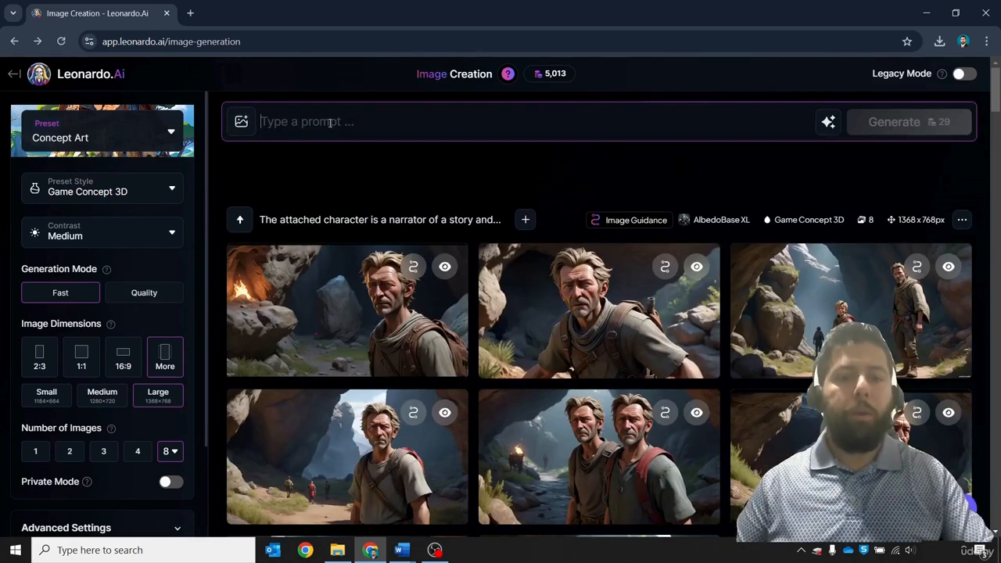
{"action": "type", "text": "Ben: (grinning) I was hoping to find someone! There's a wild animal in here!"}
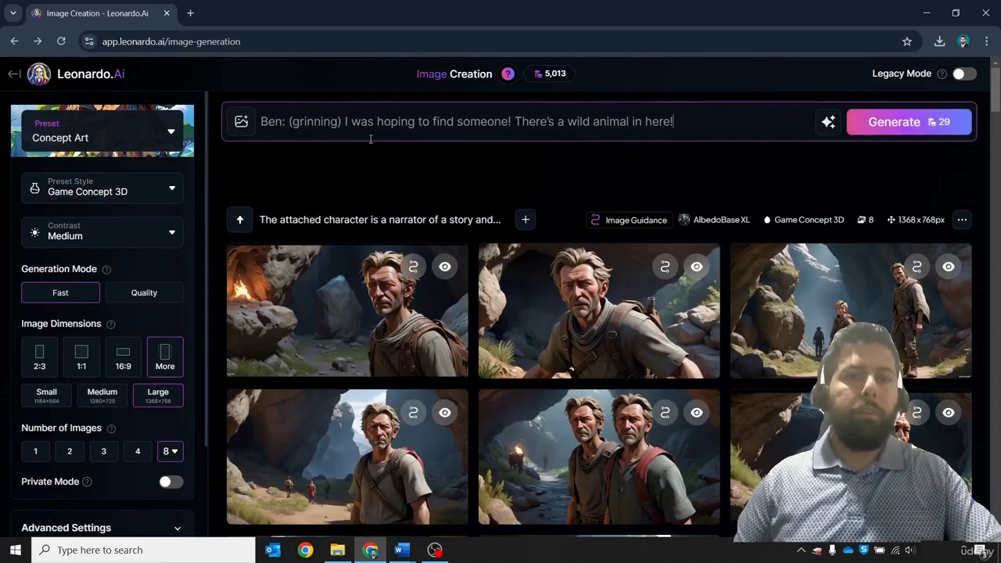
{"action": "mouse_move", "coordinate": [512, 286]}
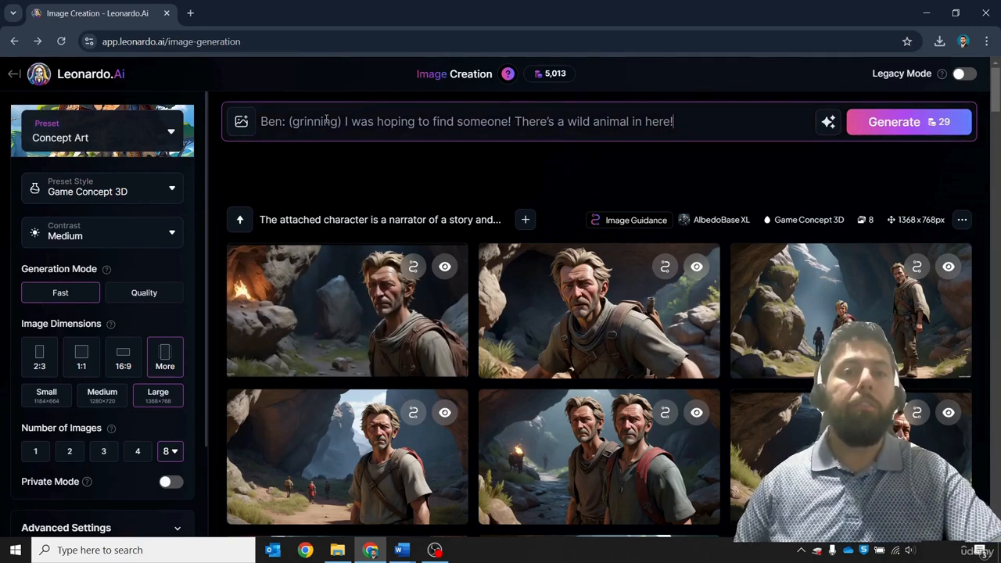
Add a character reference by uploading the Ben1 image from the Ben folder in Animation Story Images.
{"action": "left_click", "coordinate": [240, 123]}
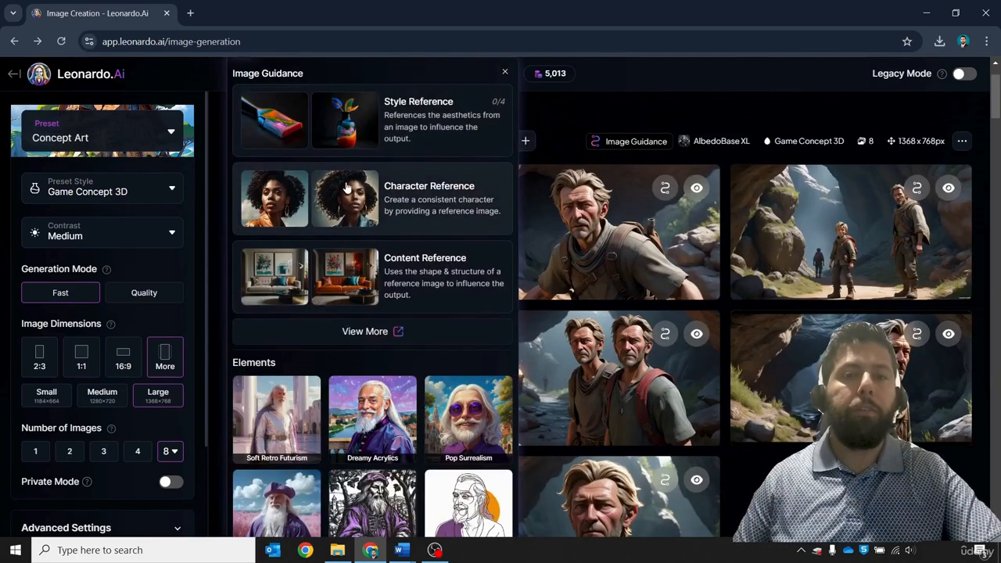
{"action": "left_click", "coordinate": [454, 207]}
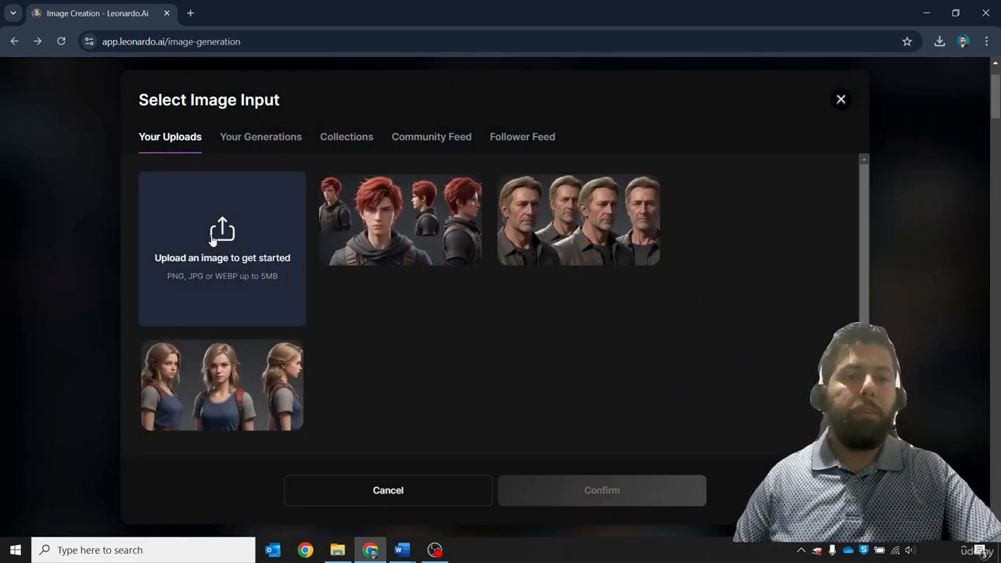
{"action": "left_click", "coordinate": [213, 240]}
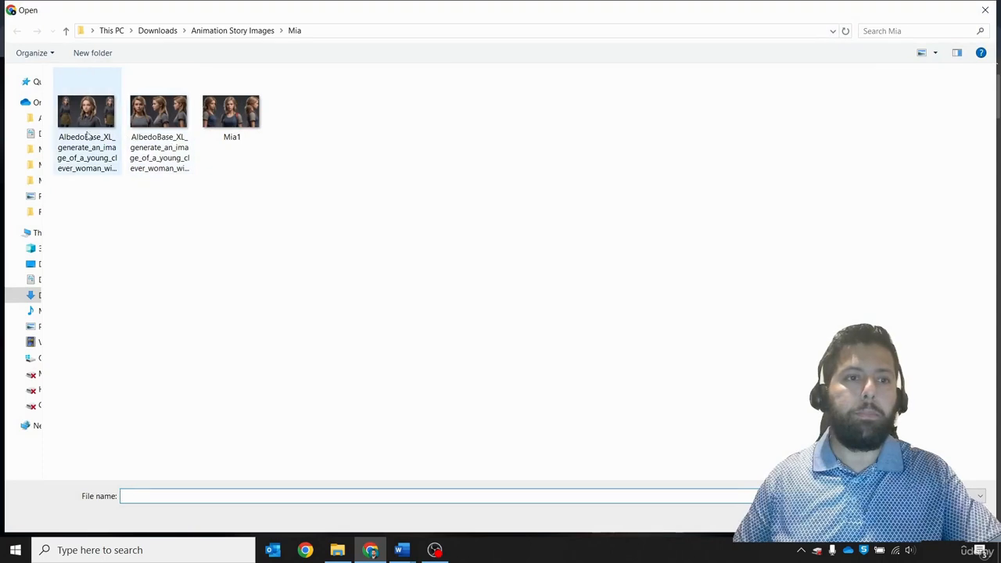
{"action": "left_click", "coordinate": [212, 31]}
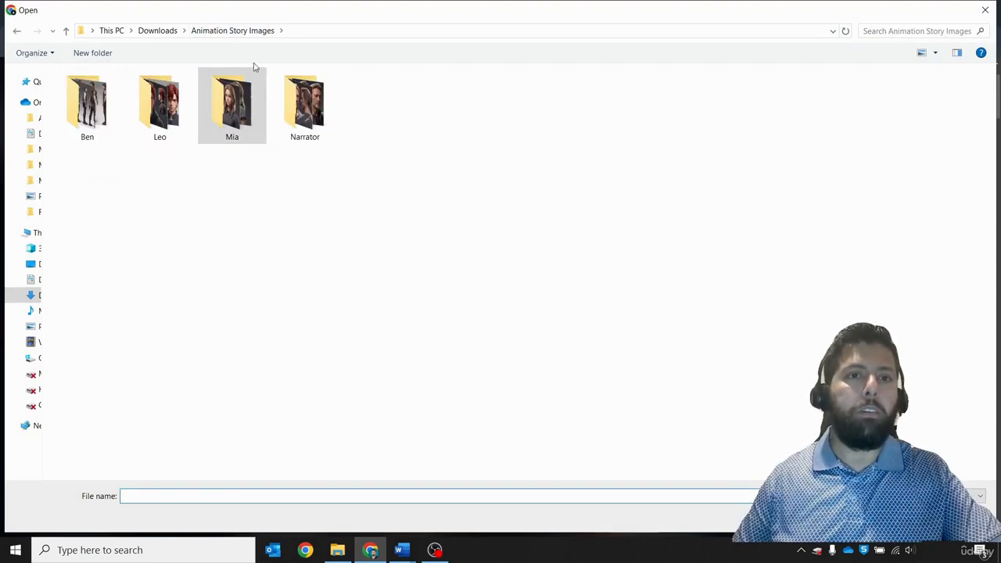
{"action": "double_click", "coordinate": [88, 106]}
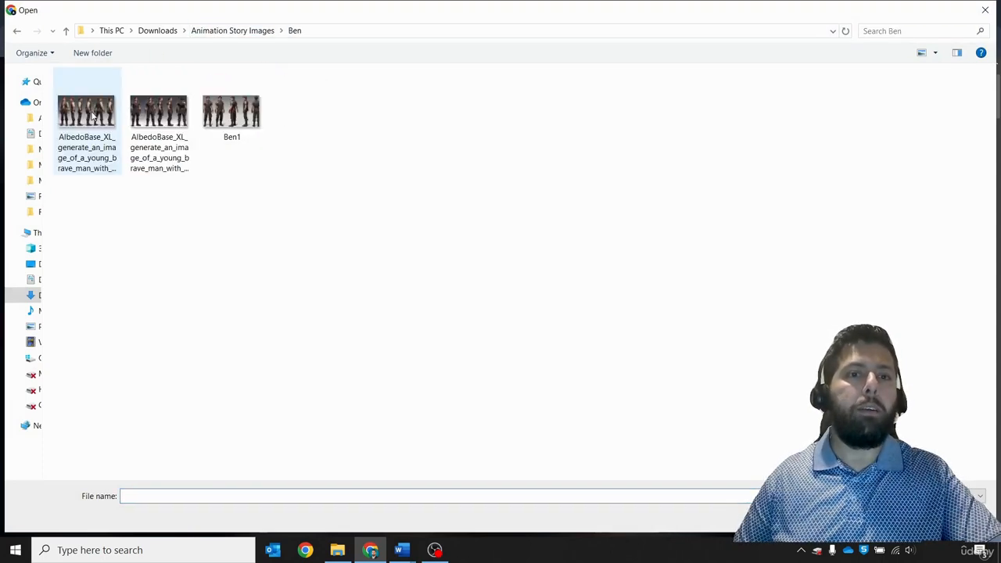
{"action": "double_click", "coordinate": [231, 114]}
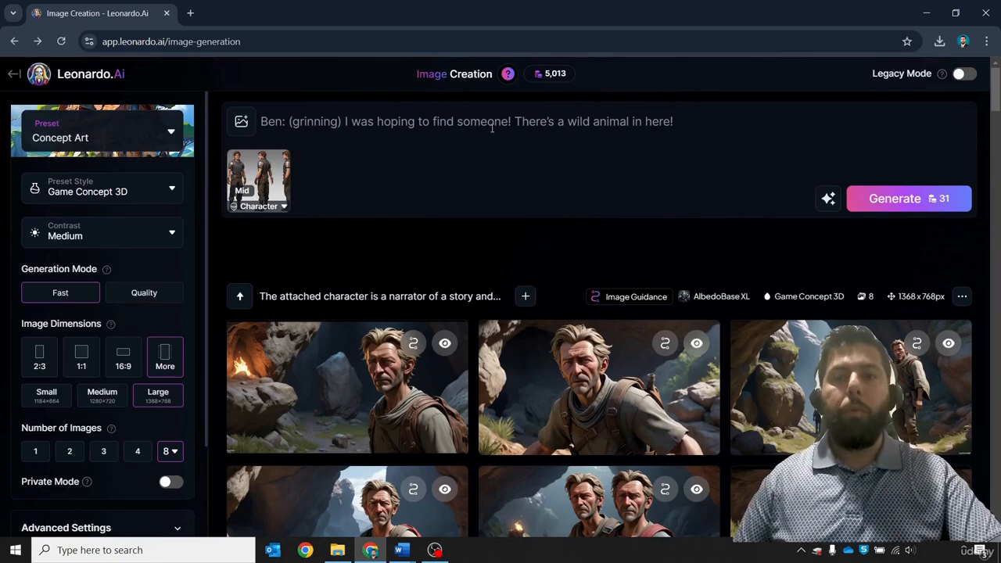
Replace the prompt's opening Ben line with "The attached character is thrilled to see people enter the cave.".
{"action": "left_click", "coordinate": [263, 121]}
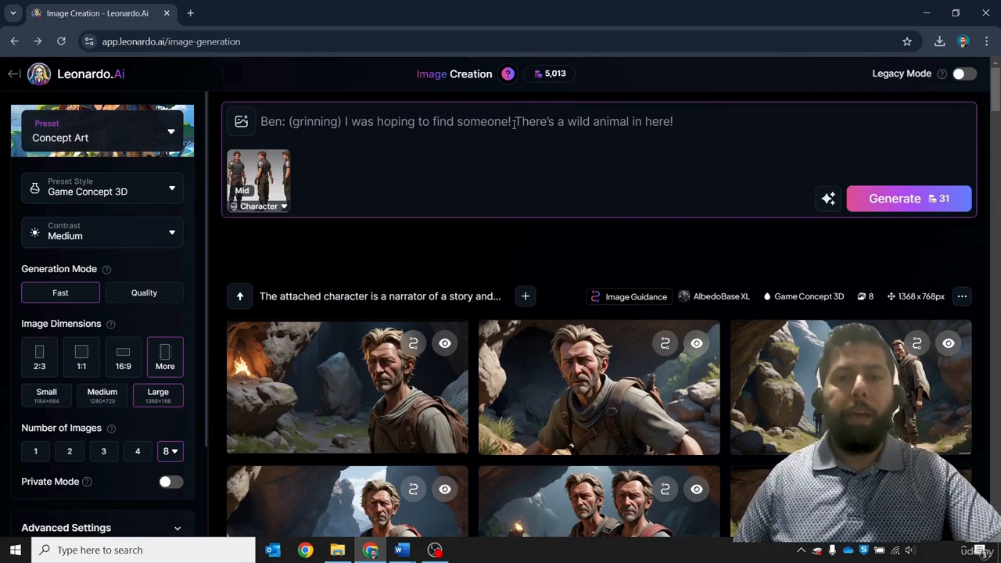
{"action": "left_click_drag", "start_coordinate": [514, 123], "coordinate": [235, 124]}
{"action": "type", "text": "The attached"}
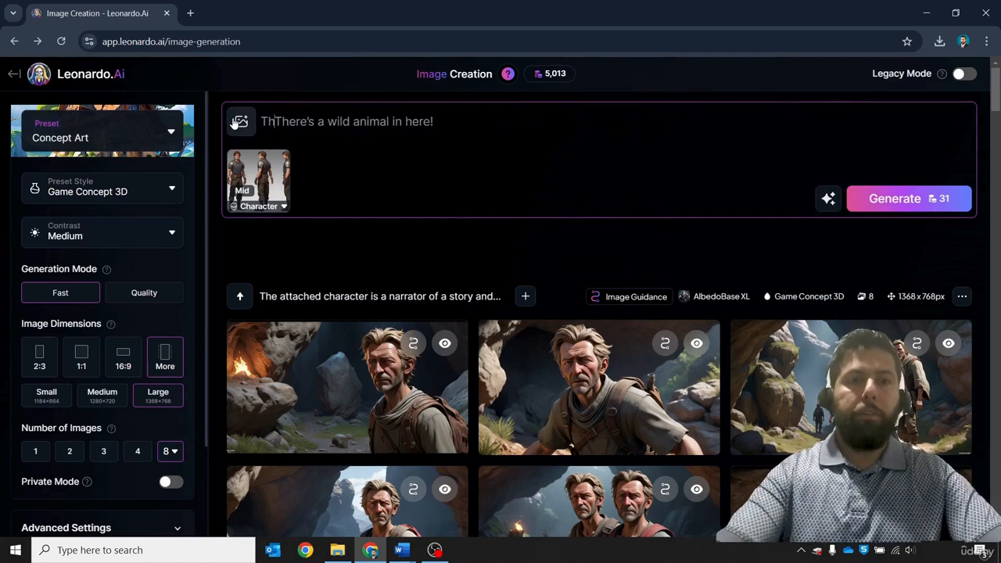
{"action": "type", "text": " charact"}
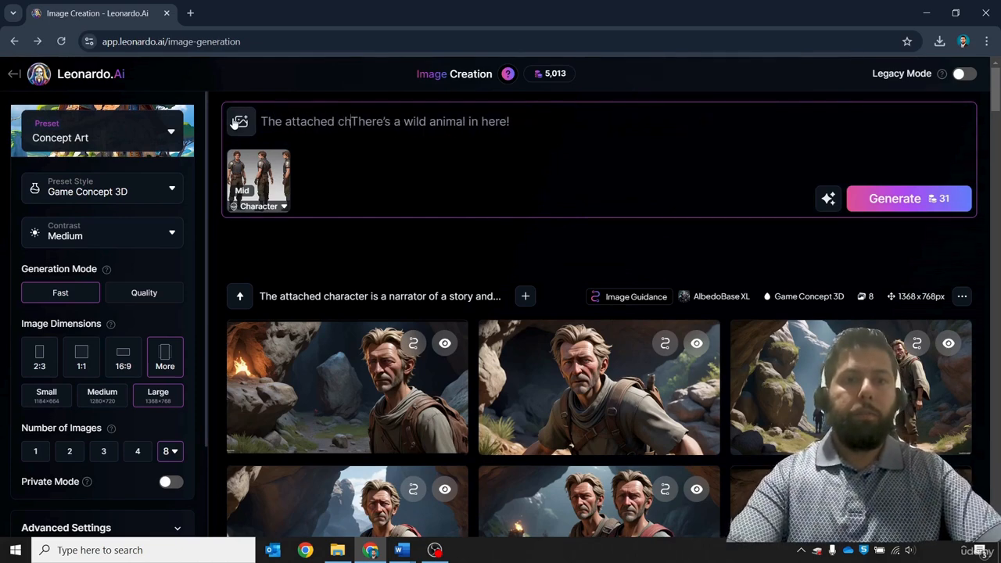
{"action": "type", "text": "er is thrille"}
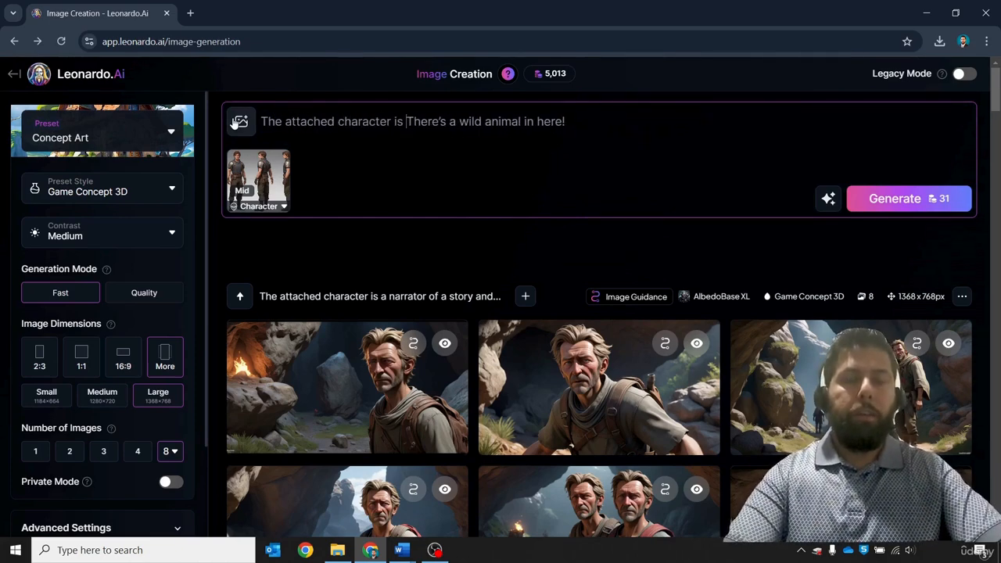
{"action": "type", "text": "d"}
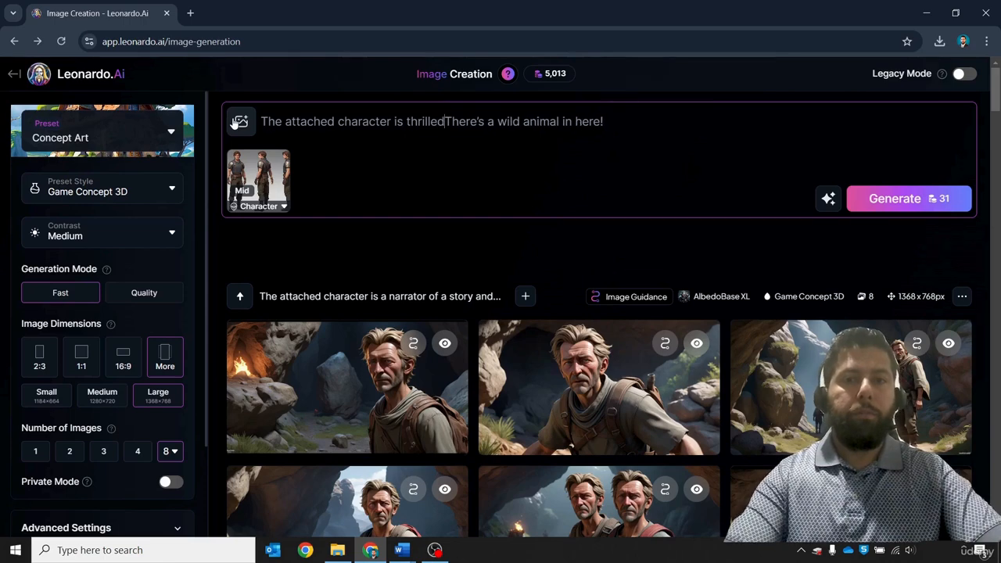
{"action": "type", "text": " to "}
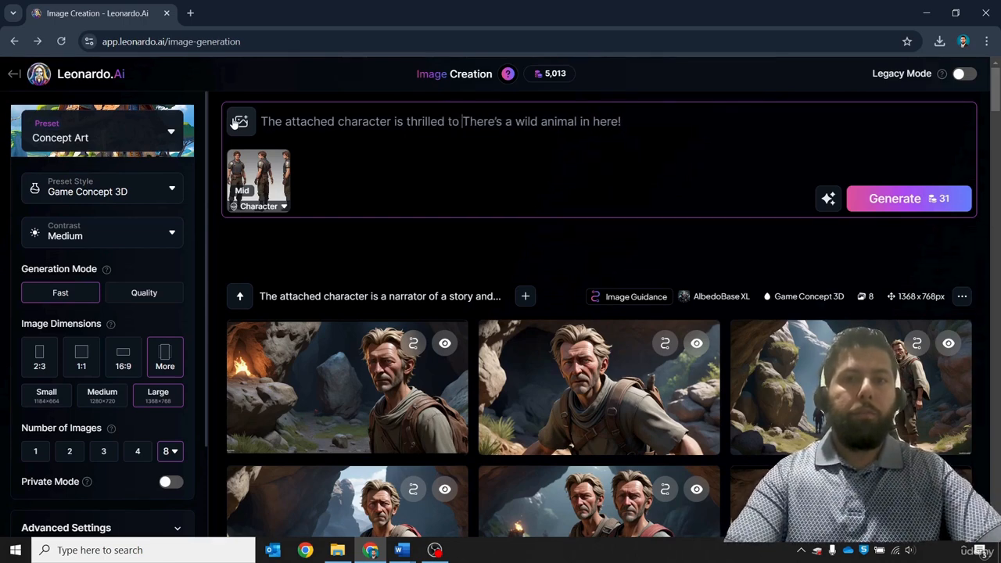
{"action": "type", "text": "see "}
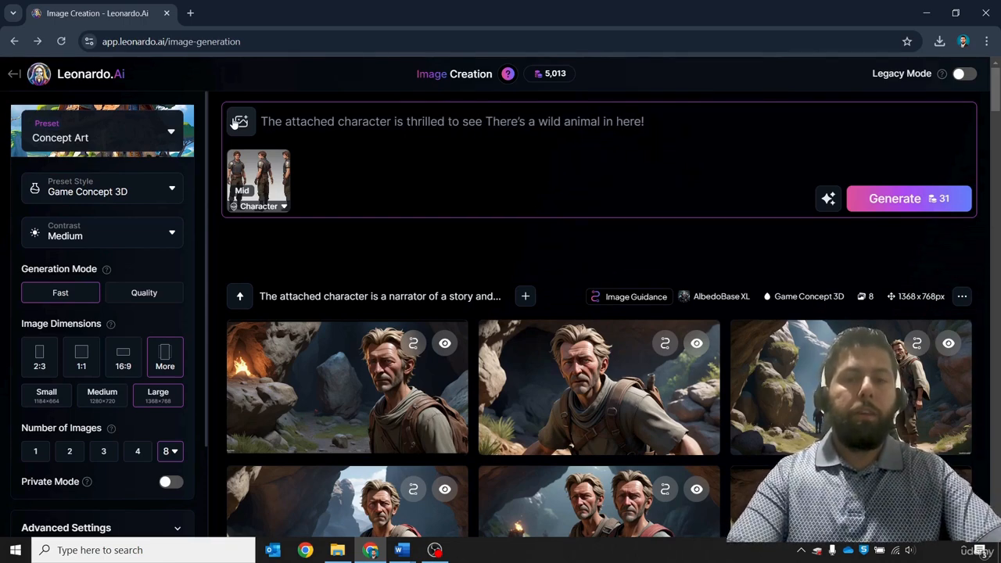
{"action": "type", "text": "people enter t"}
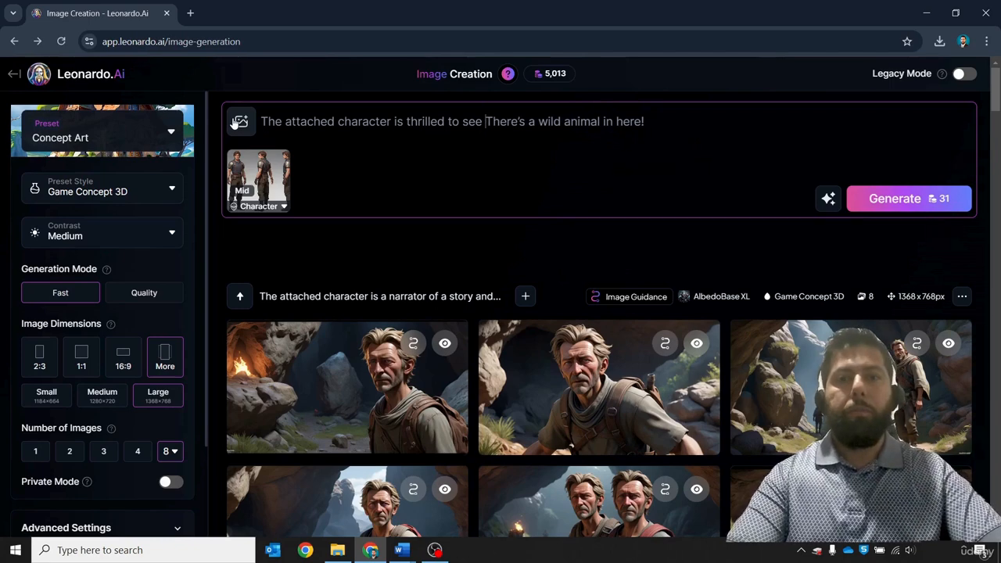
{"action": "type", "text": "he cave"}
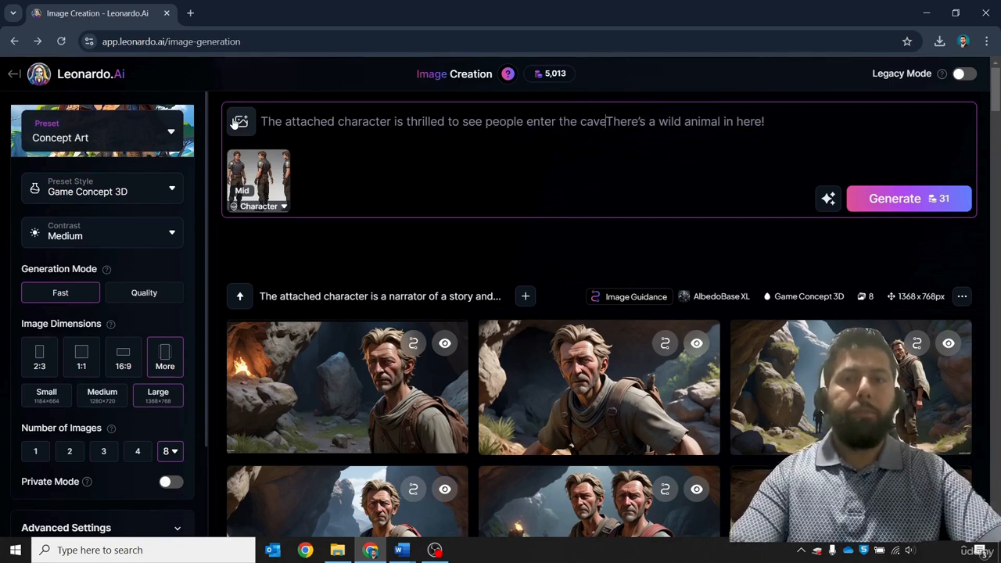
{"action": "type", "text": "."}
Remove the leftover "There's a wild animal in here!" from the prompt and generate the eight images.
{"action": "left_click_drag", "start_coordinate": [772, 122], "coordinate": [613, 122]}
{"action": "key", "text": "BackSpace"}
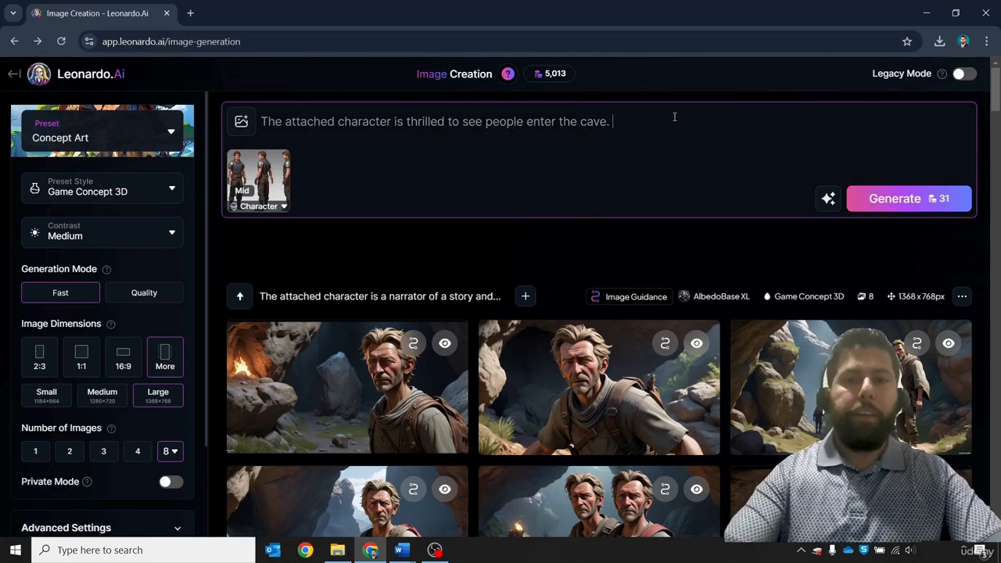
{"action": "left_click", "coordinate": [894, 201]}
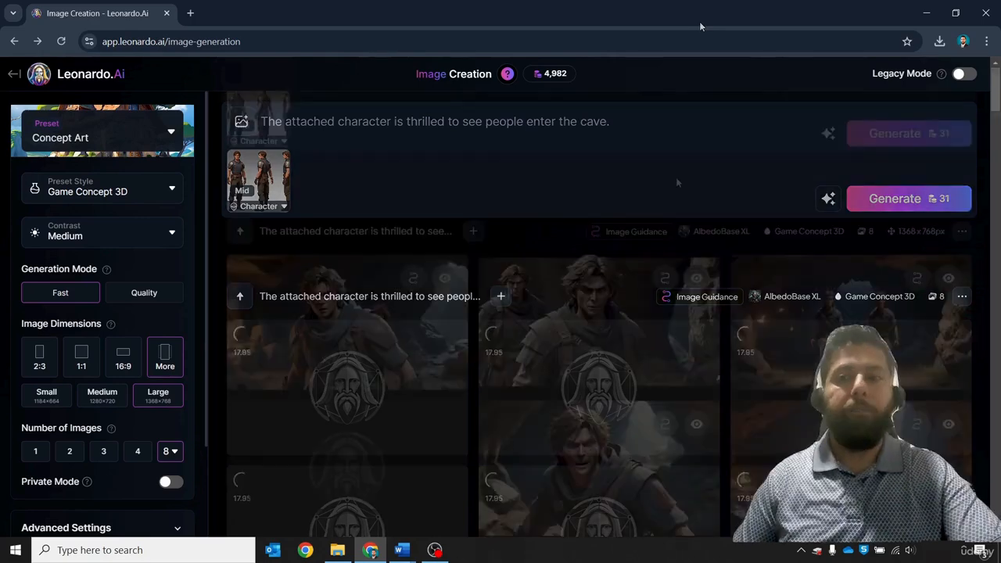
Examine the generated cave images of Ben one by one at large size, checking expression and consistency with the reference.
{"action": "scroll", "coordinate": [676, 177], "scroll_direction": "down", "scroll_amount": 1}
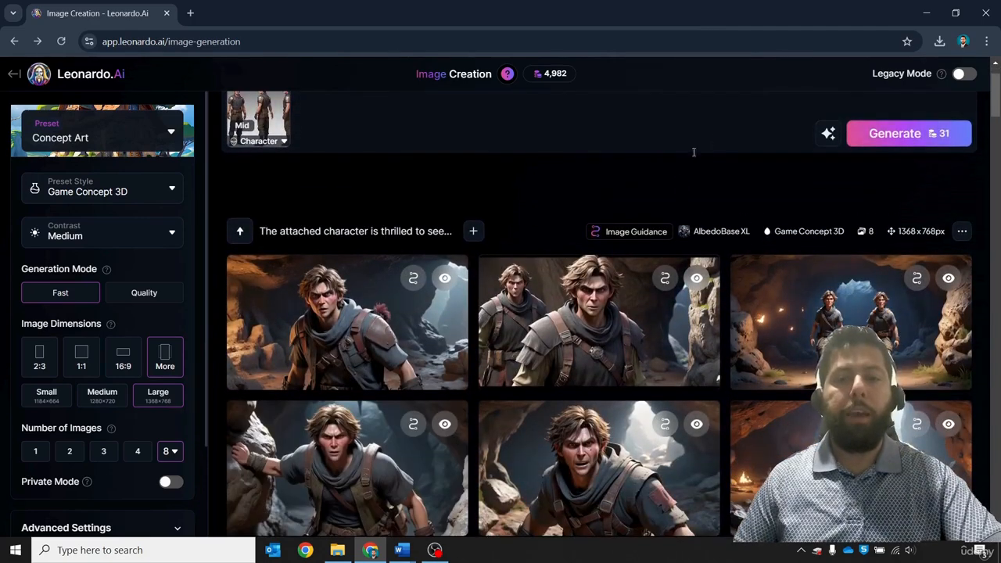
{"action": "scroll", "coordinate": [673, 160], "scroll_direction": "down", "scroll_amount": 3}
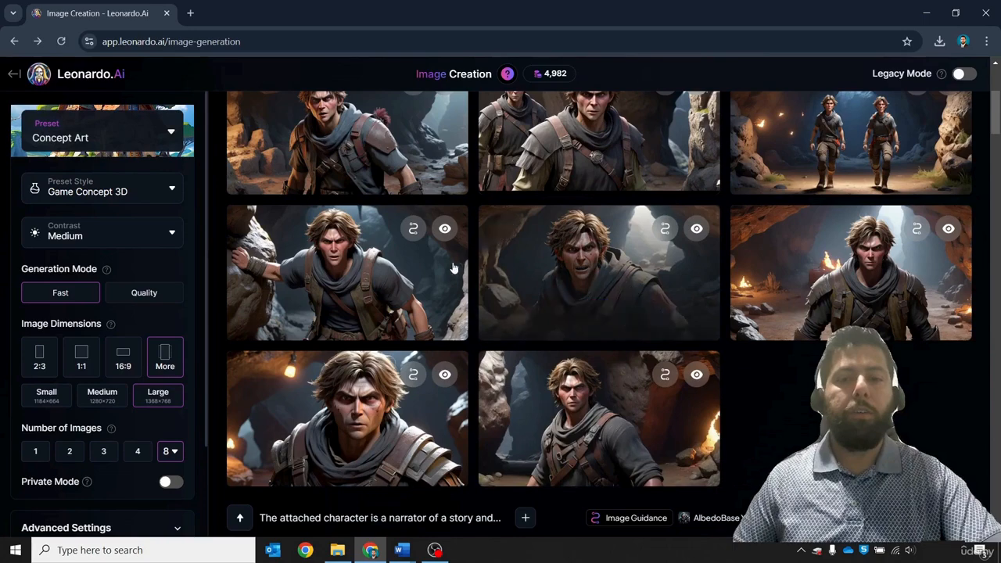
{"action": "scroll", "coordinate": [453, 269], "scroll_direction": "up", "scroll_amount": 1}
{"action": "left_click", "coordinate": [344, 181]}
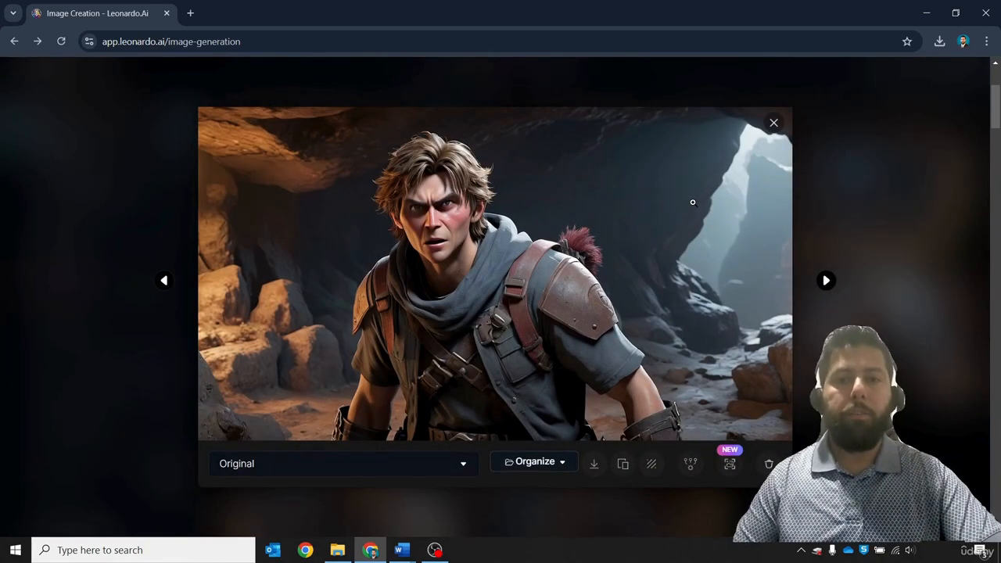
{"action": "key", "text": "Right"}
{"action": "key", "text": "Right"}
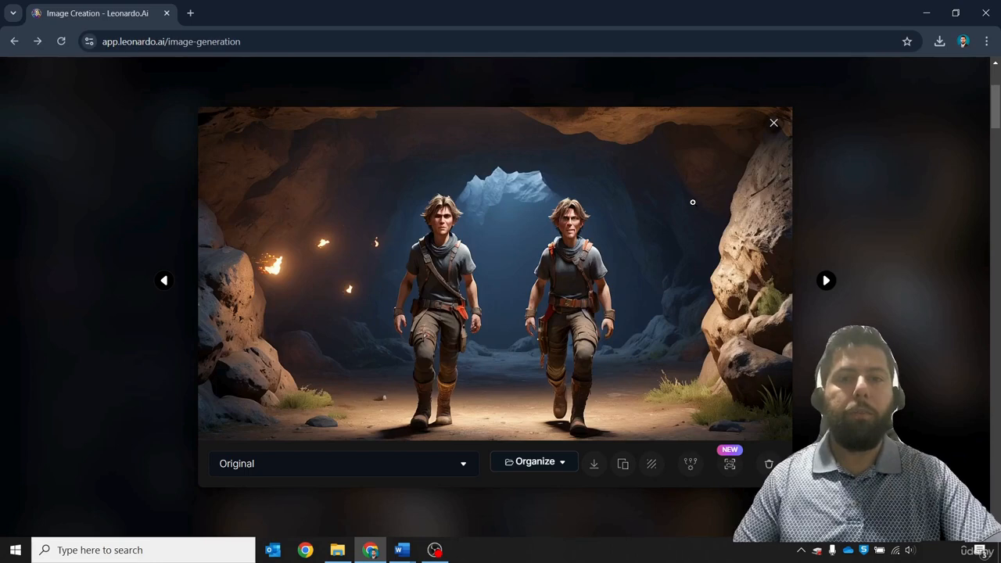
{"action": "key", "text": "Right"}
{"action": "key", "text": "Right"}
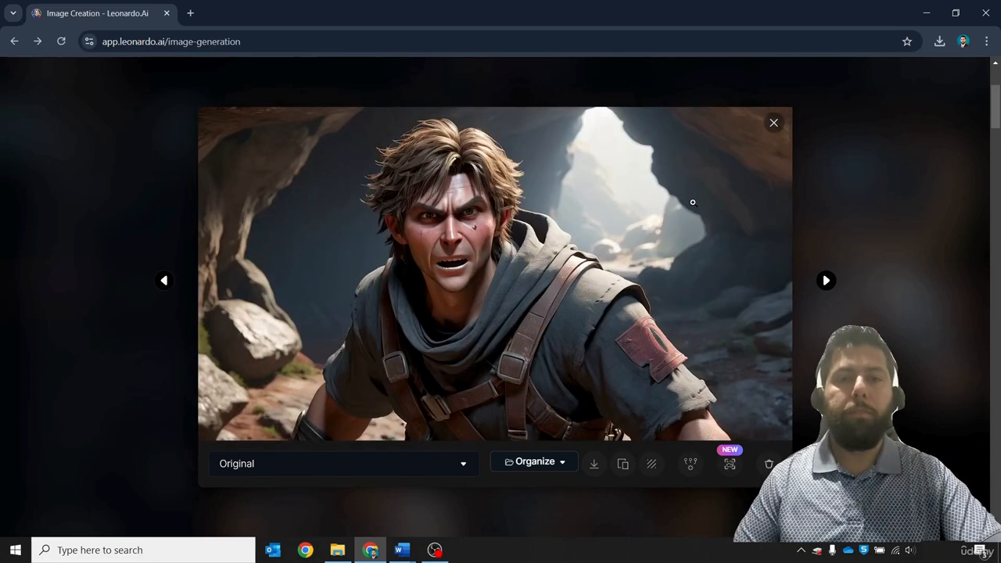
{"action": "key", "text": "Right"}
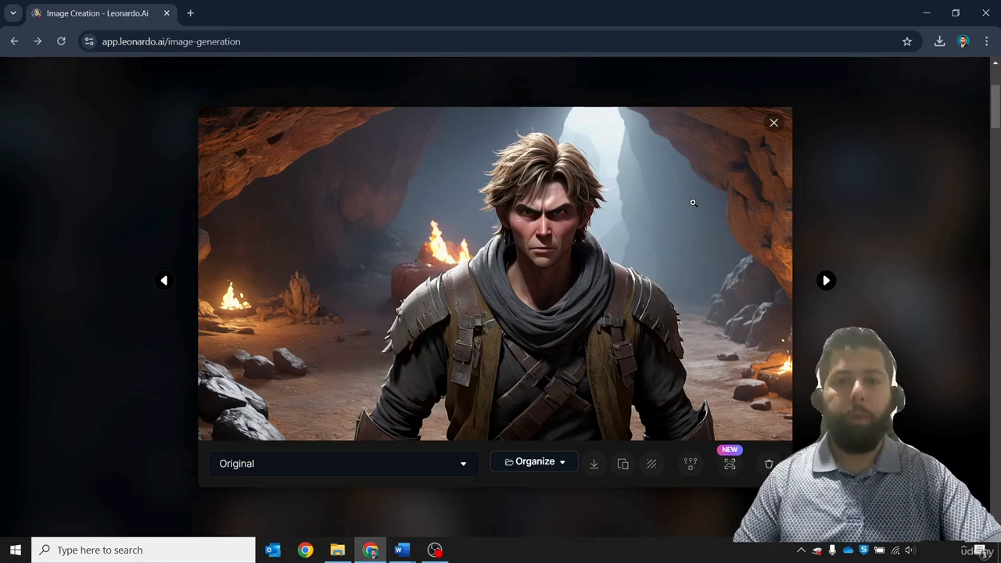
{"action": "key", "text": "Right"}
{"action": "key", "text": "Right"}
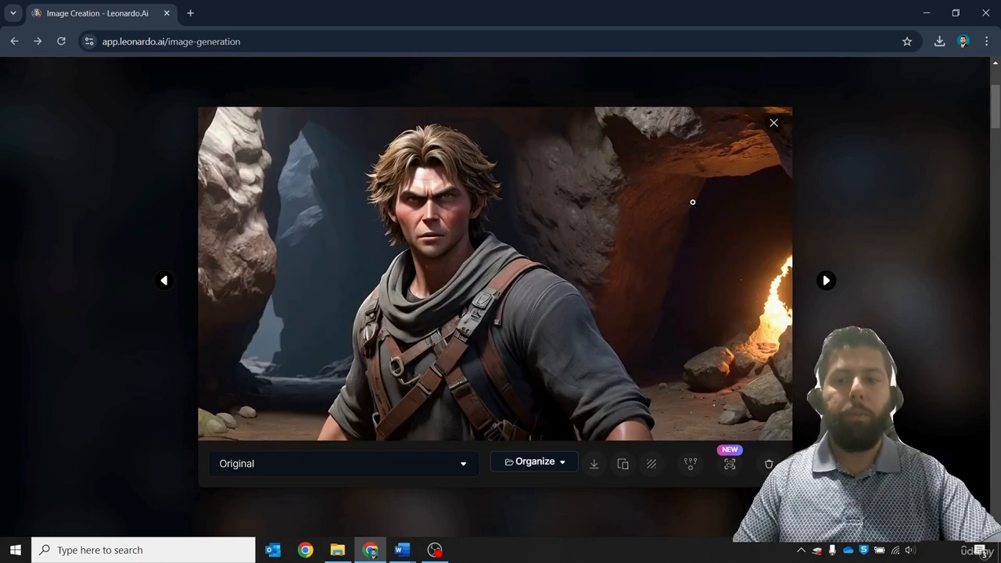
{"action": "key", "text": "Right"}
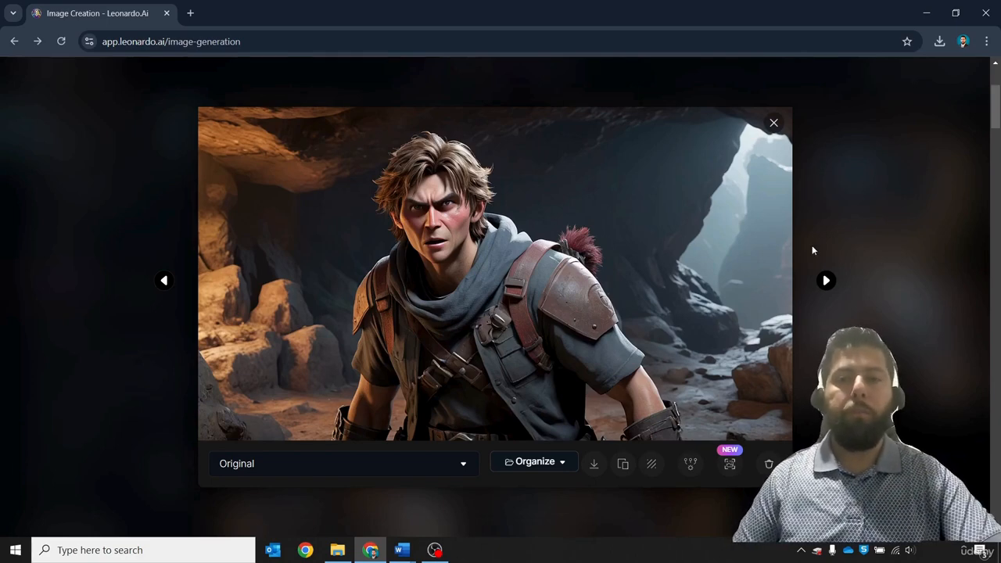
Close the image preview and generate another batch with the same prompt and Ben character reference.
{"action": "left_click", "coordinate": [874, 234]}
{"action": "scroll", "coordinate": [842, 210], "scroll_direction": "up", "scroll_amount": 3}
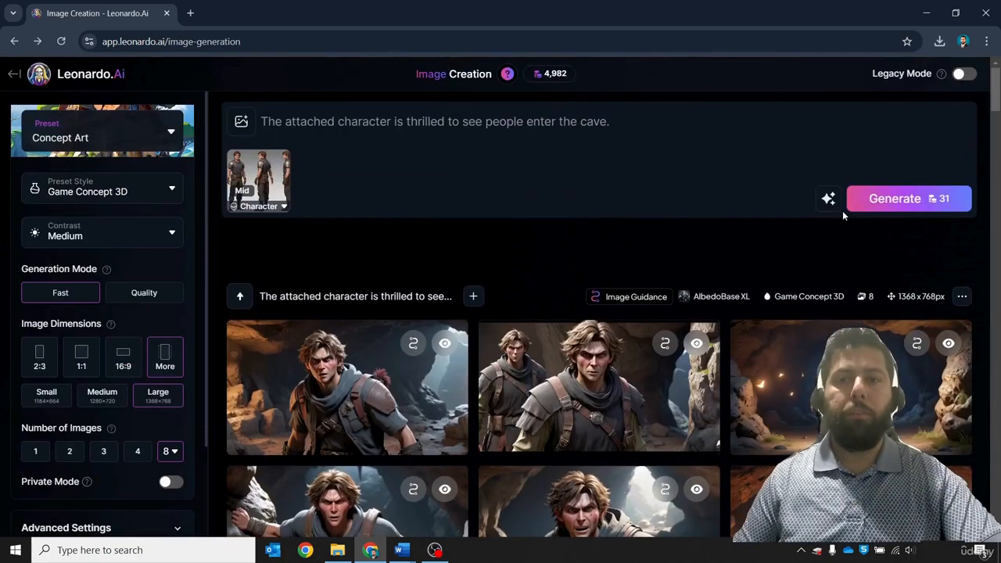
{"action": "left_click", "coordinate": [898, 205]}
Compare the images of the new batch at large size, going back and forth to choose the best ones of Ben.
{"action": "scroll", "coordinate": [667, 138], "scroll_direction": "down", "scroll_amount": 1}
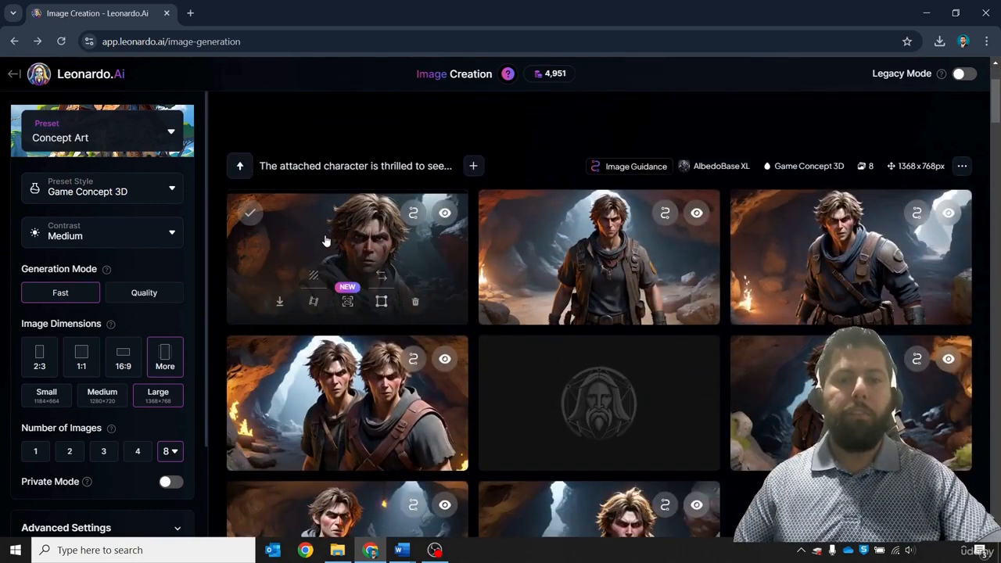
{"action": "left_click", "coordinate": [326, 239]}
{"action": "key", "text": "Right"}
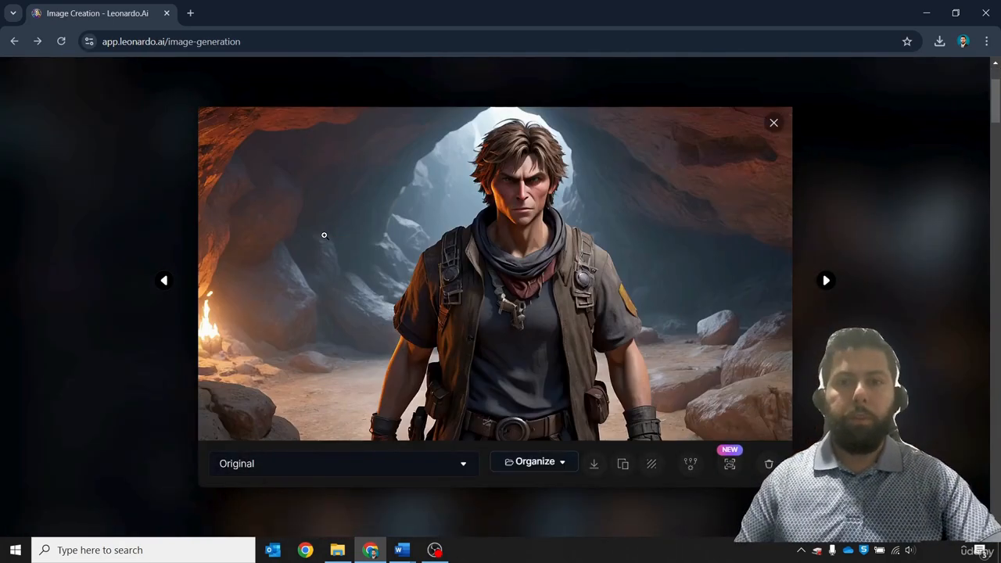
{"action": "key", "text": "Right"}
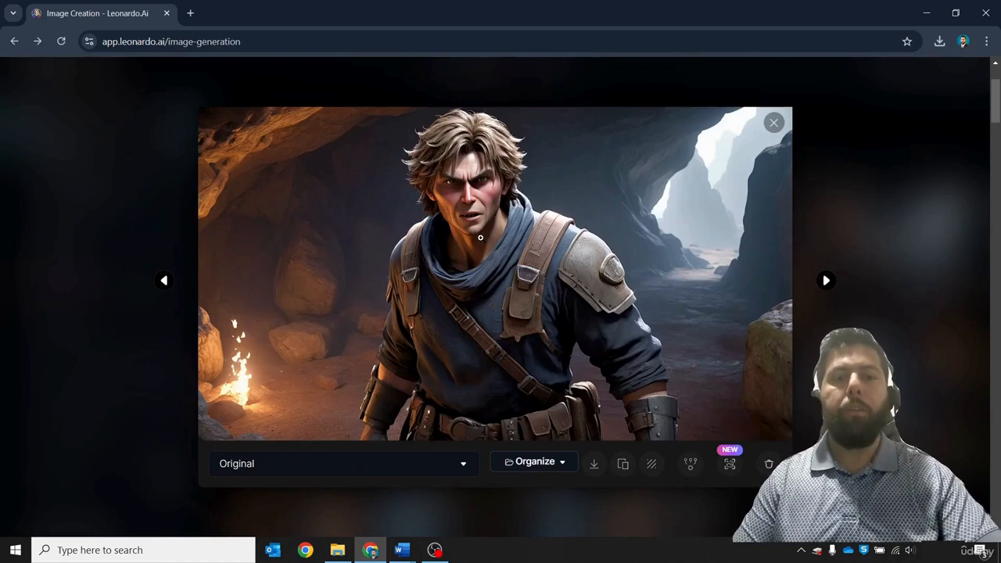
{"action": "key", "text": "Right"}
{"action": "key", "text": "Right"}
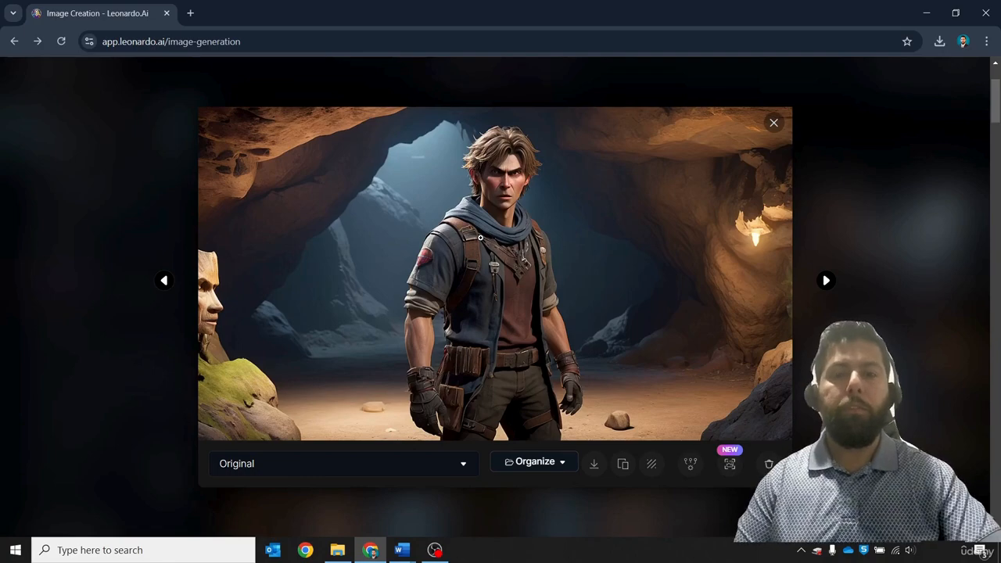
{"action": "key", "text": "Right"}
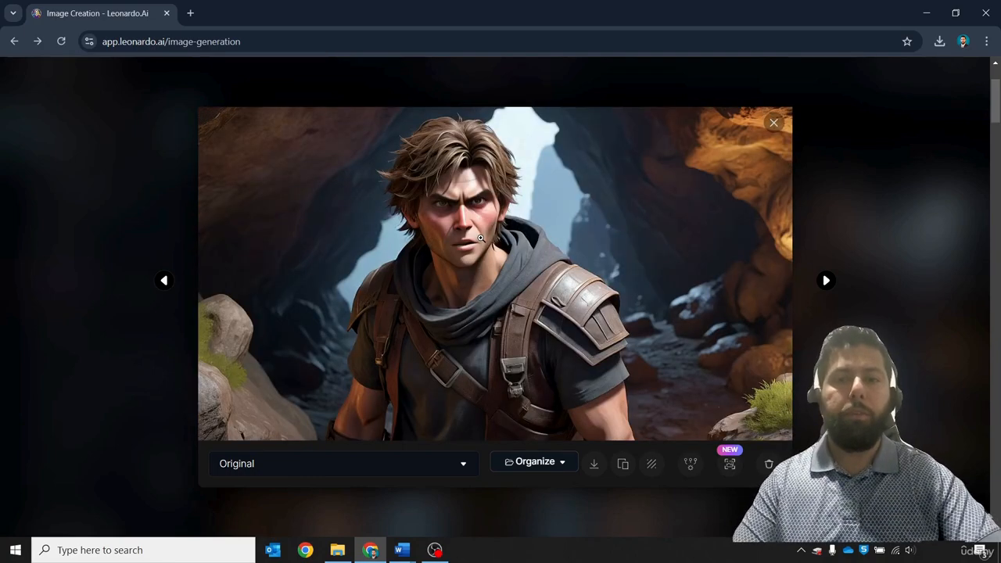
{"action": "key", "text": "Right"}
{"action": "key", "text": "Right"}
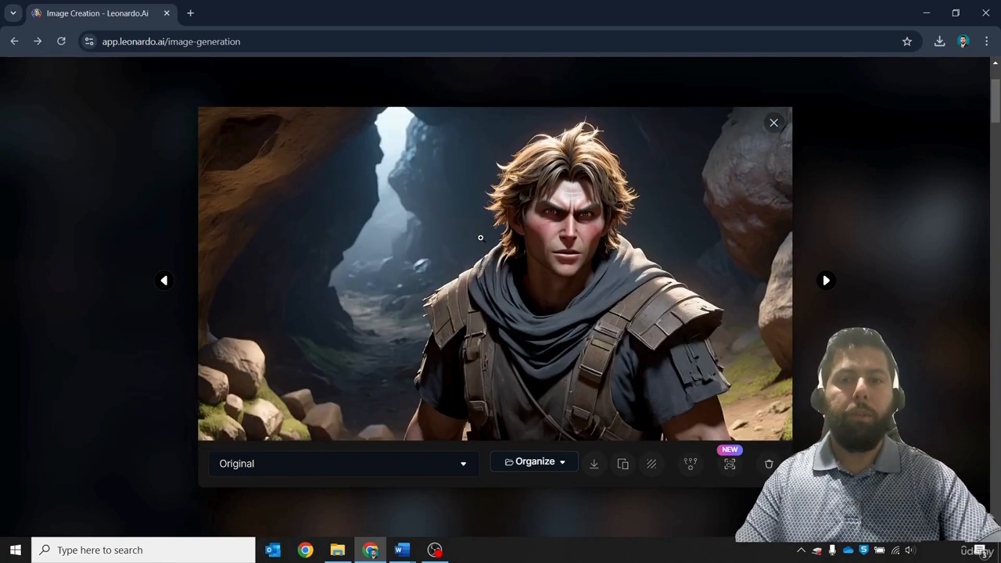
{"action": "key", "text": "Left"}
{"action": "key", "text": "Right"}
{"action": "key", "text": "Right"}
{"action": "key", "text": "Right"}
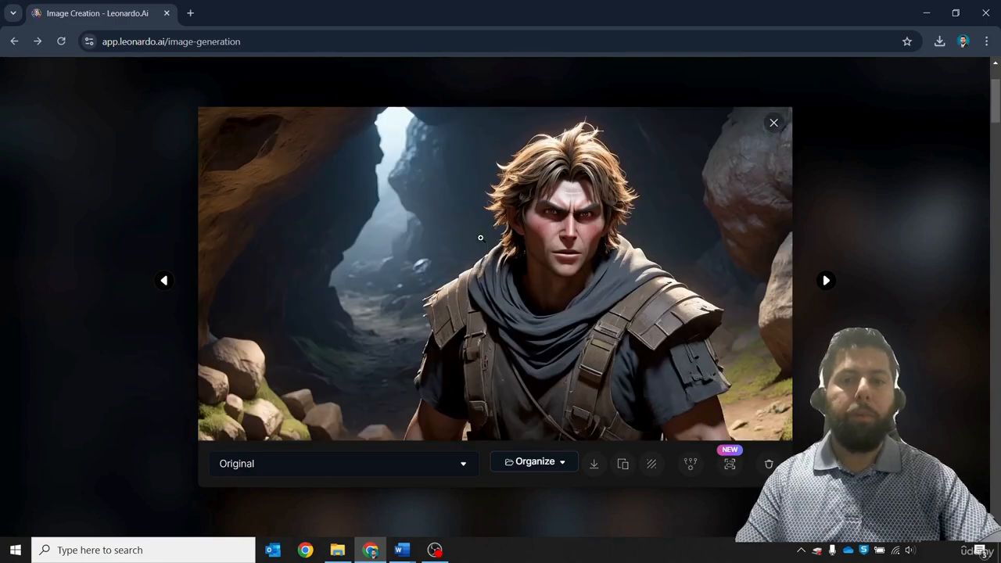
{"action": "key", "text": "Left"}
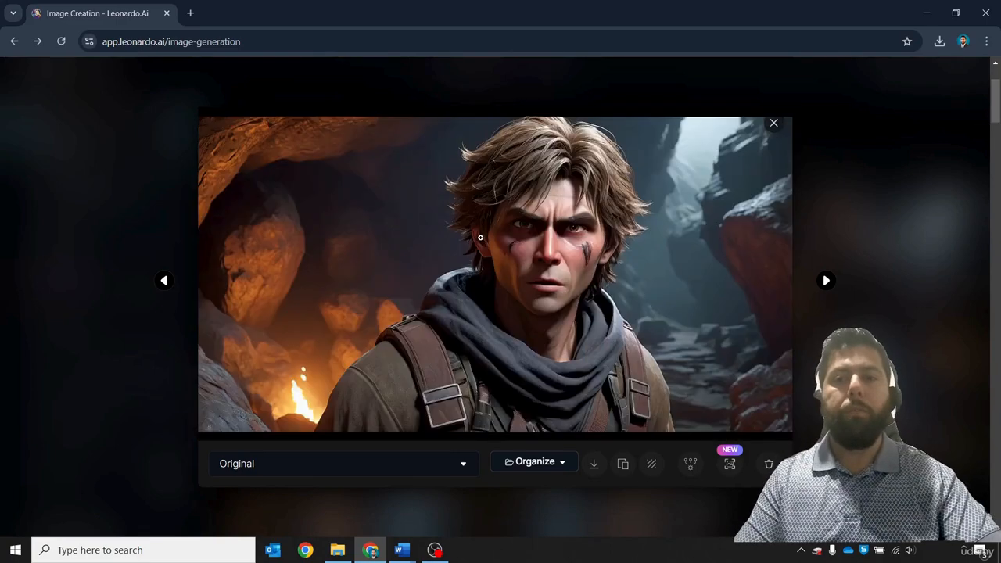
{"action": "key", "text": "Left"}
{"action": "key", "text": "Right"}
{"action": "key", "text": "Right"}
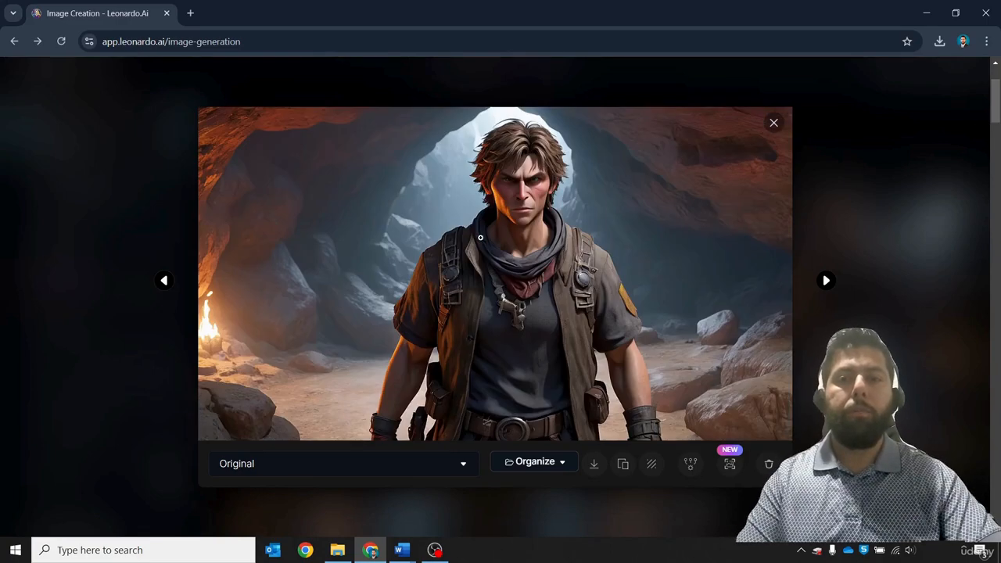
{"action": "key", "text": "Left"}
{"action": "key", "text": "Left"}
{"action": "key", "text": "Left"}
{"action": "key", "text": "Right"}
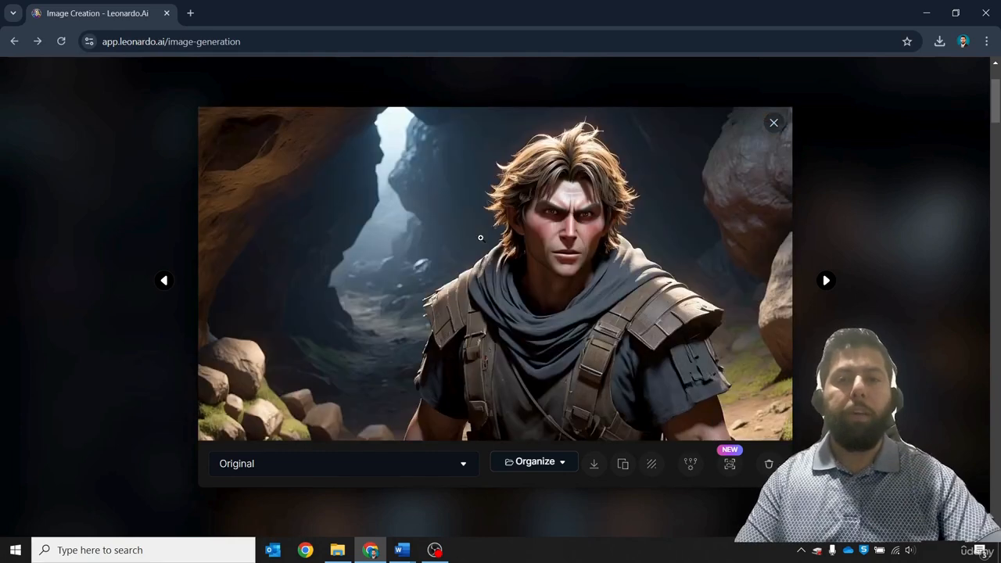
Download three chosen images of Ben alone in the cave from the new batch.
{"action": "left_click", "coordinate": [593, 464]}
{"action": "key", "text": "Right"}
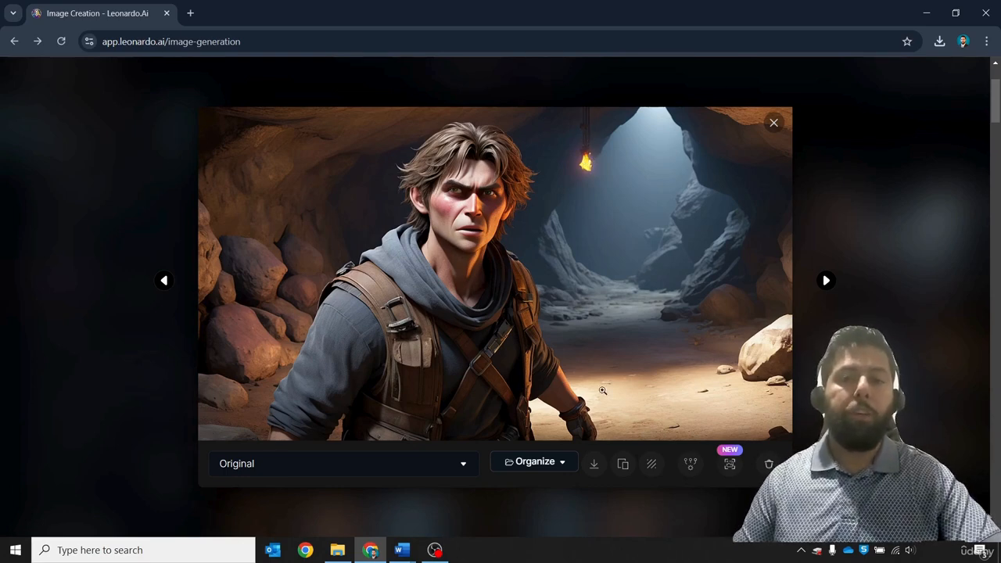
{"action": "left_click", "coordinate": [596, 463]}
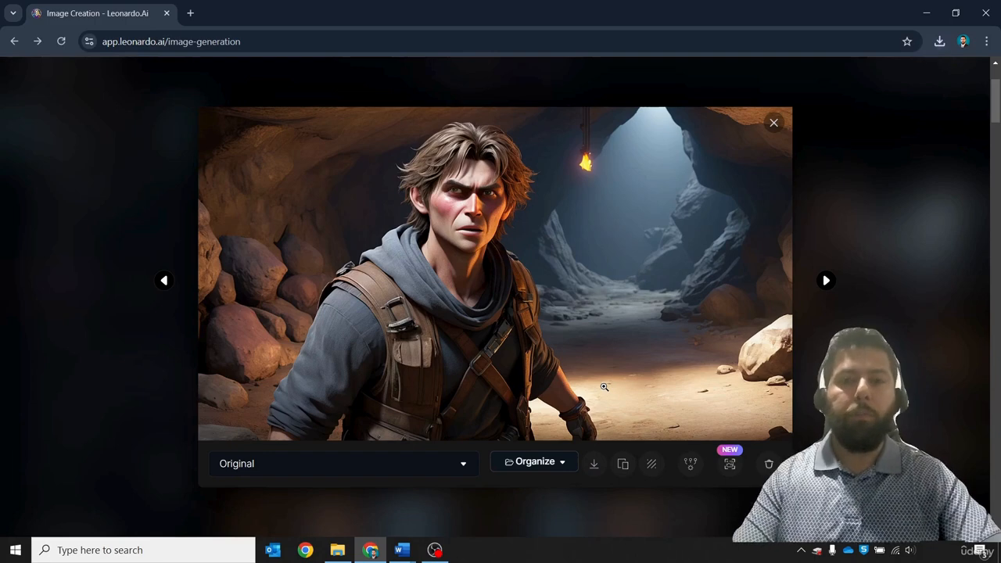
{"action": "key", "text": "Right"}
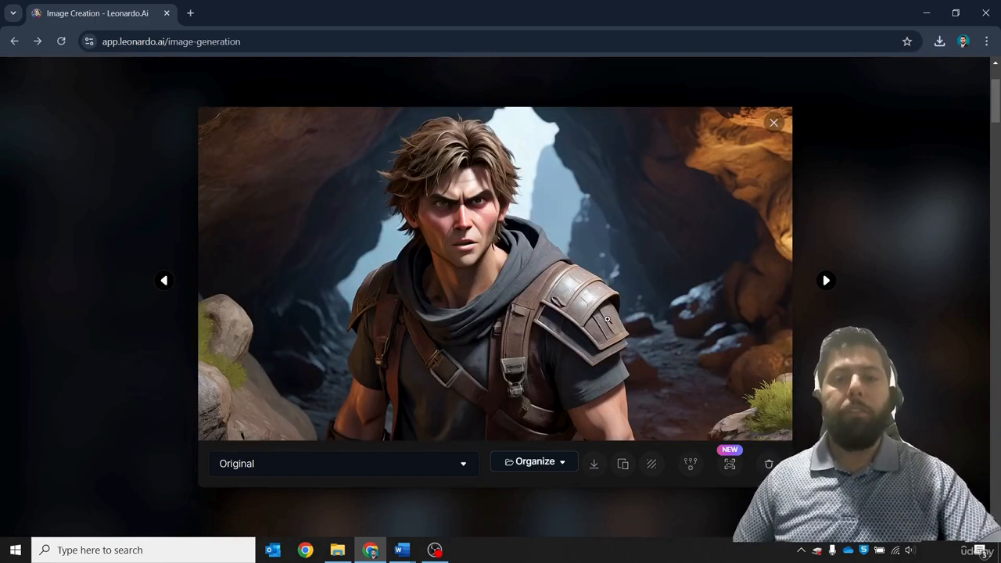
{"action": "left_click", "coordinate": [594, 467]}
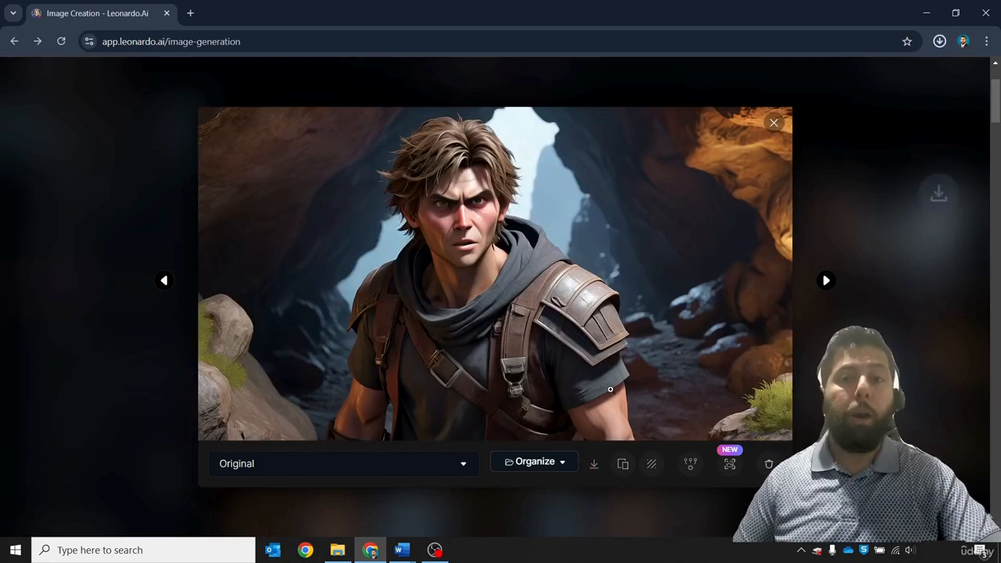
{"action": "key", "text": "Right"}
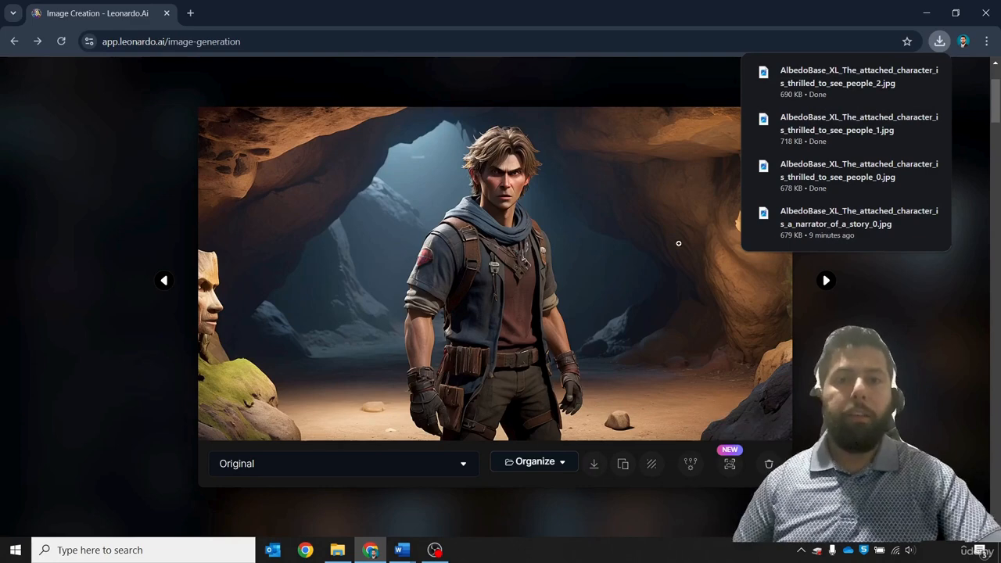
Compare the remaining generated cave images of Ben at large size, checking expression and consistency, and close the preview.
{"action": "left_click", "coordinate": [666, 250]}
{"action": "left_click", "coordinate": [621, 254]}
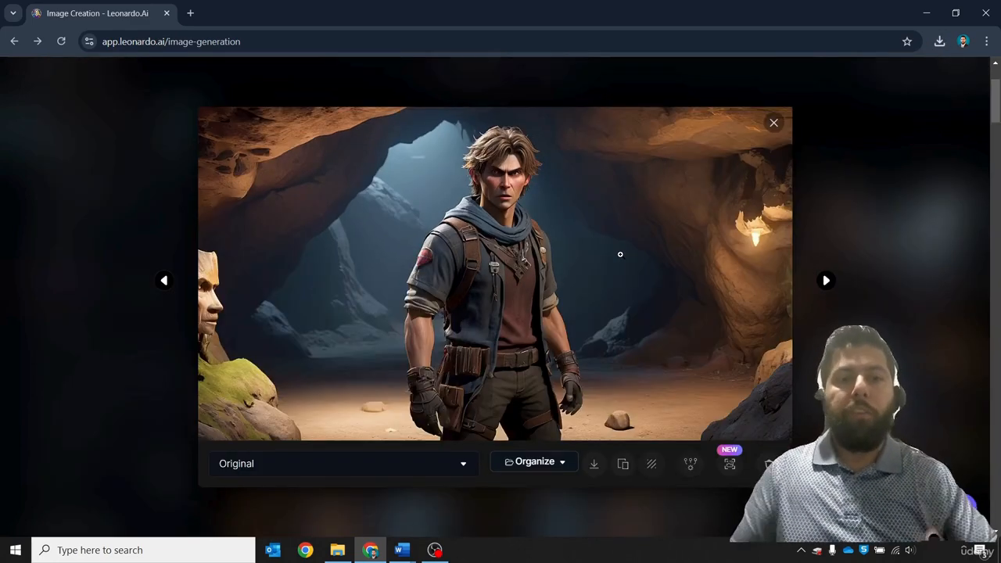
{"action": "key", "text": "Right"}
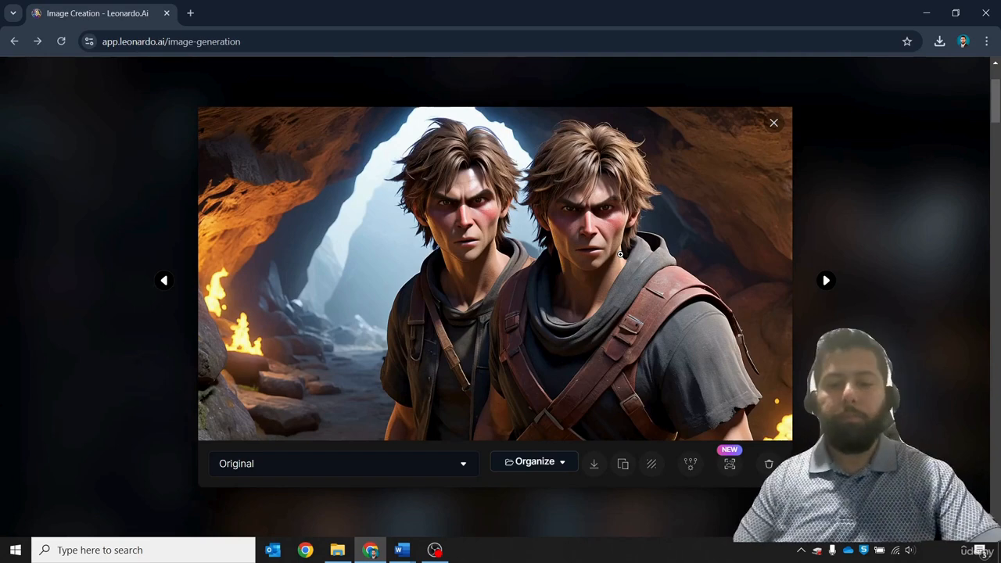
{"action": "key", "text": "Right"}
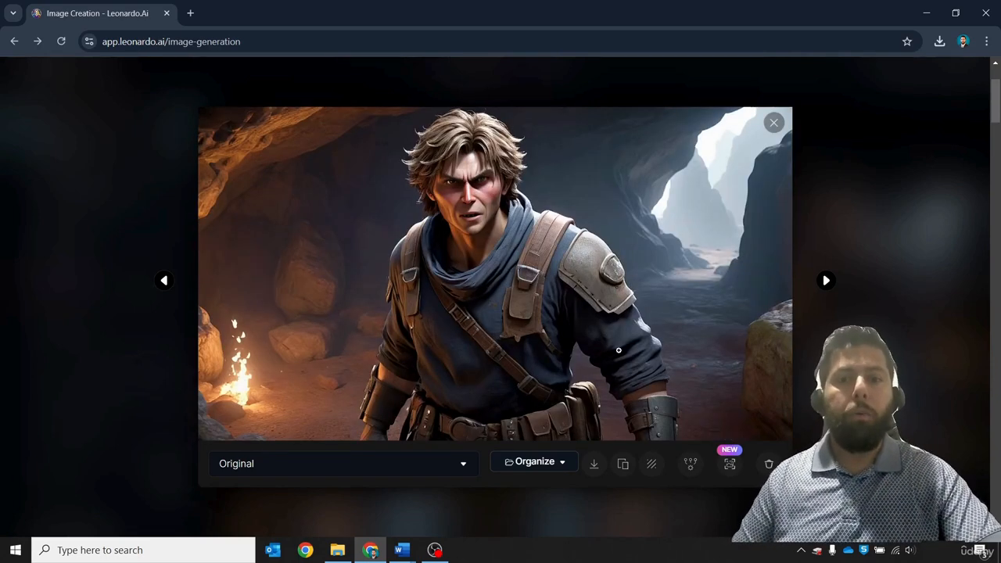
{"action": "left_click", "coordinate": [595, 467]}
{"action": "key", "text": "Right"}
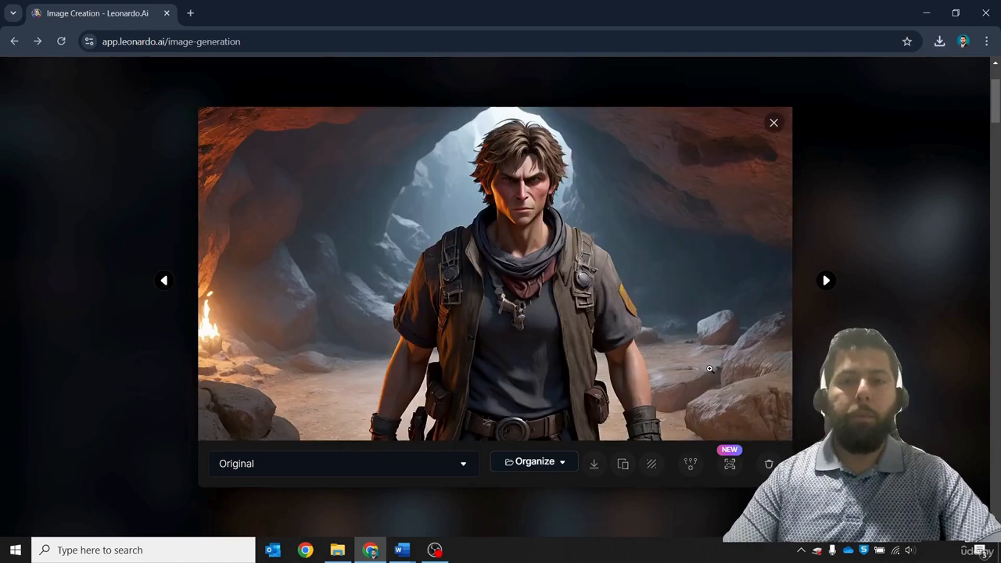
{"action": "key", "text": "Right"}
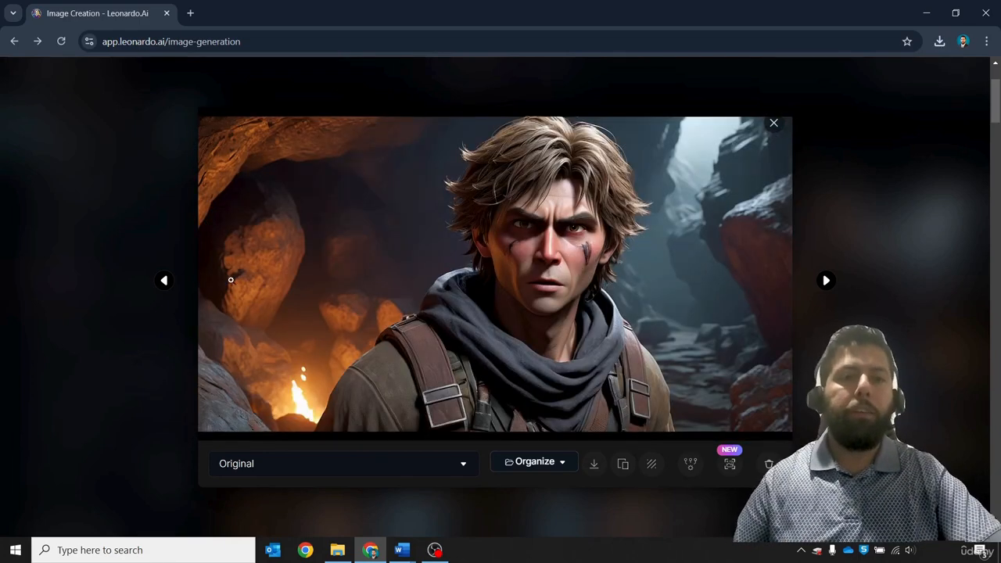
{"action": "left_click", "coordinate": [827, 281]}
{"action": "left_click", "coordinate": [826, 281]}
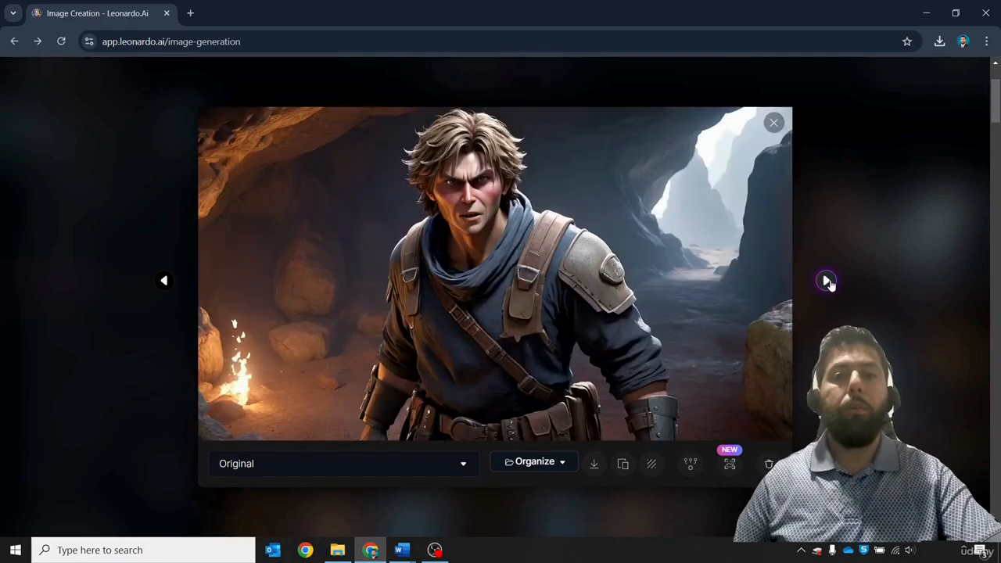
{"action": "left_click", "coordinate": [826, 281]}
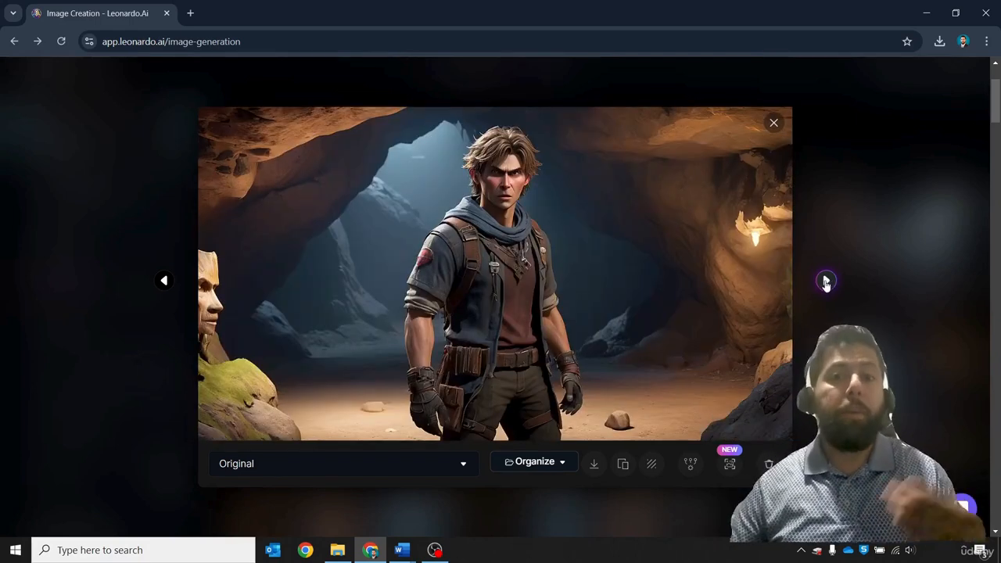
{"action": "left_click", "coordinate": [826, 281]}
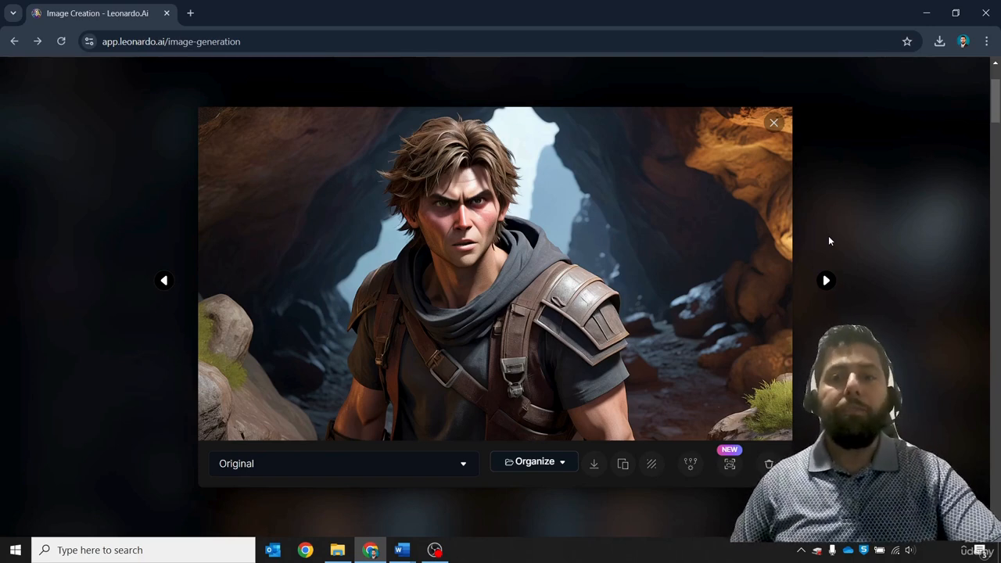
{"action": "left_click", "coordinate": [825, 281]}
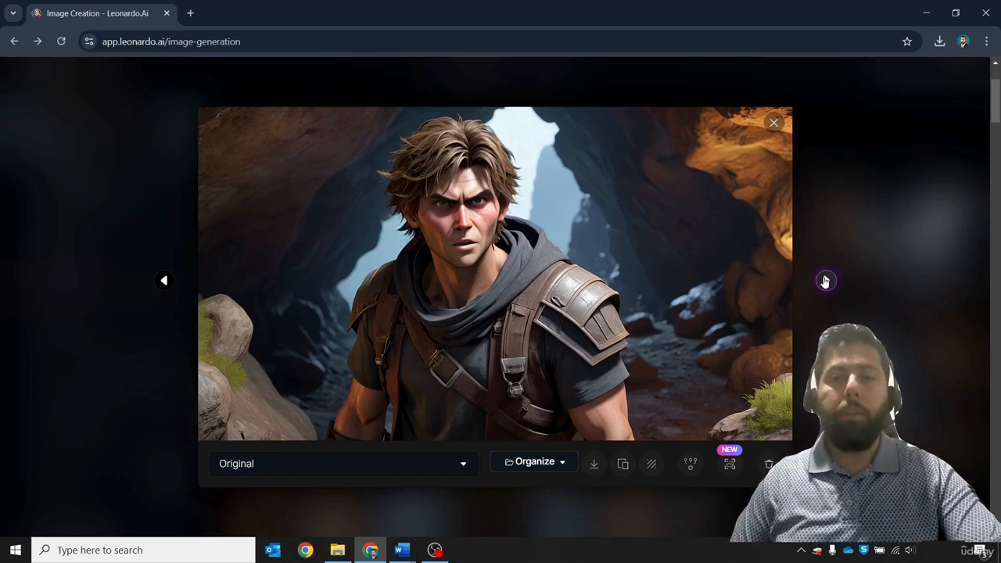
{"action": "left_click", "coordinate": [825, 280]}
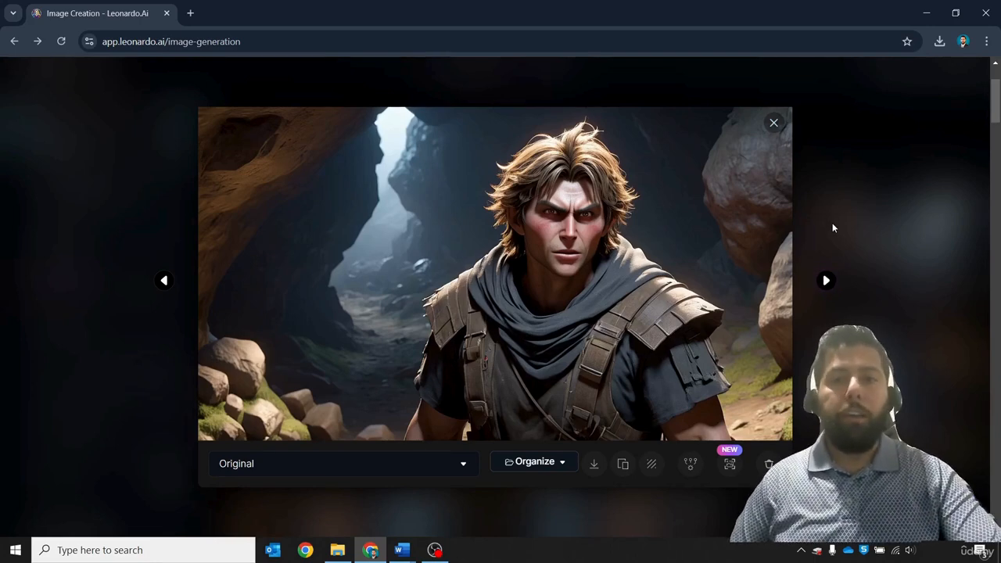
{"action": "key", "text": "Escape"}
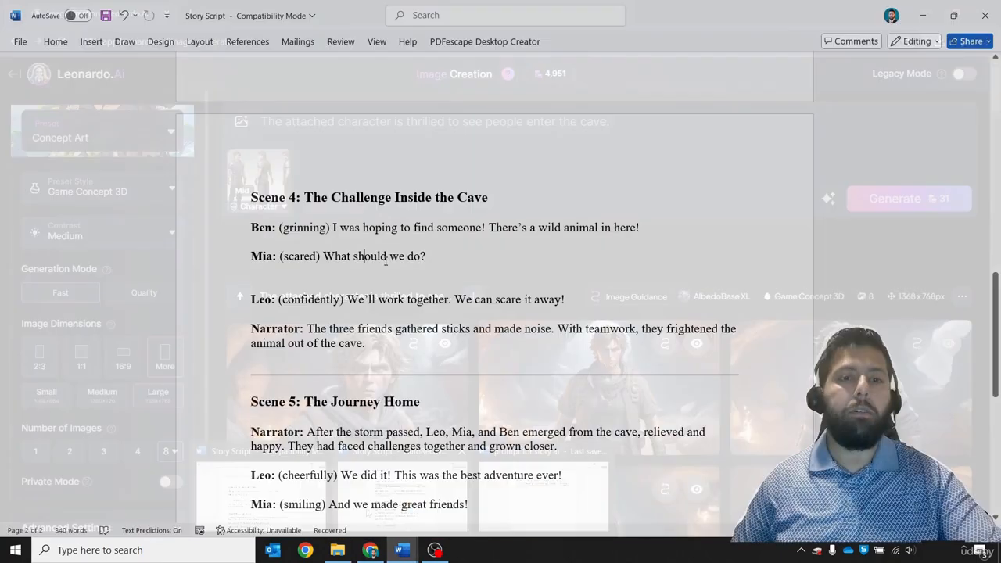
Copy the line "Mia: (scared) What should we do?" from Scene 4 of the Word story script and replace the Leonardo.Ai prompt with it.
{"action": "left_click_drag", "start_coordinate": [429, 261], "coordinate": [258, 260]}
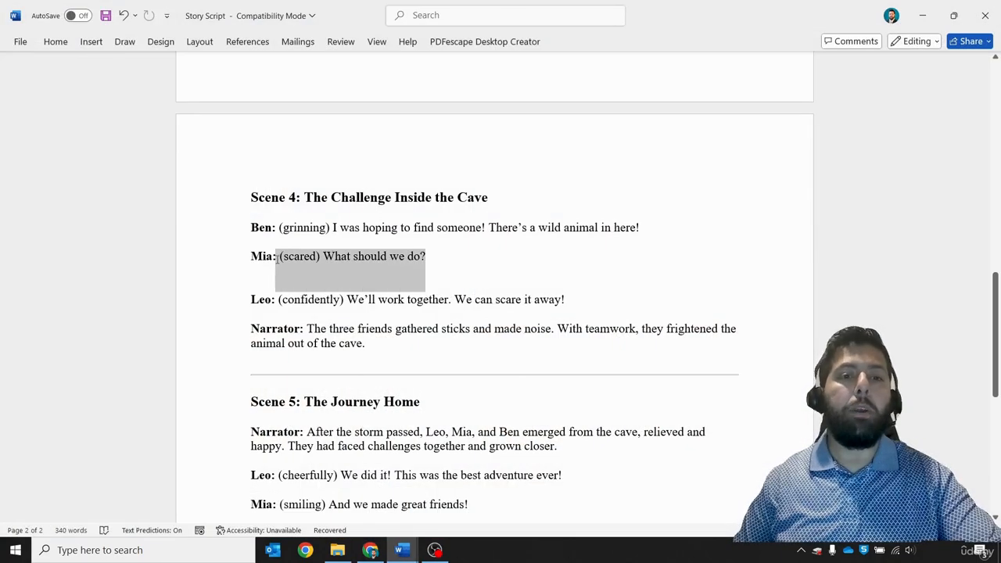
{"action": "left_click", "coordinate": [351, 262]}
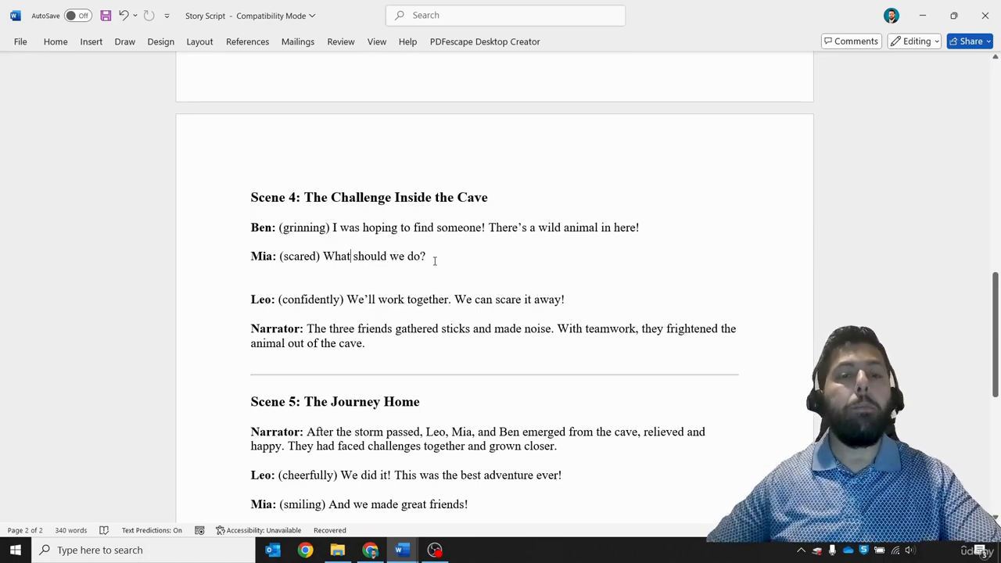
{"action": "left_click_drag", "start_coordinate": [435, 260], "coordinate": [251, 260]}
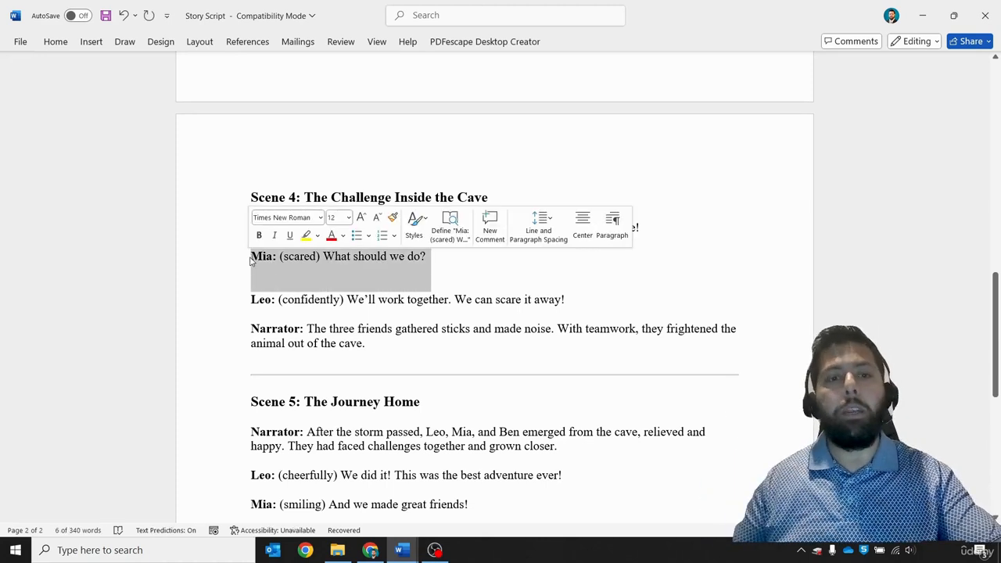
{"action": "left_click", "coordinate": [251, 260]}
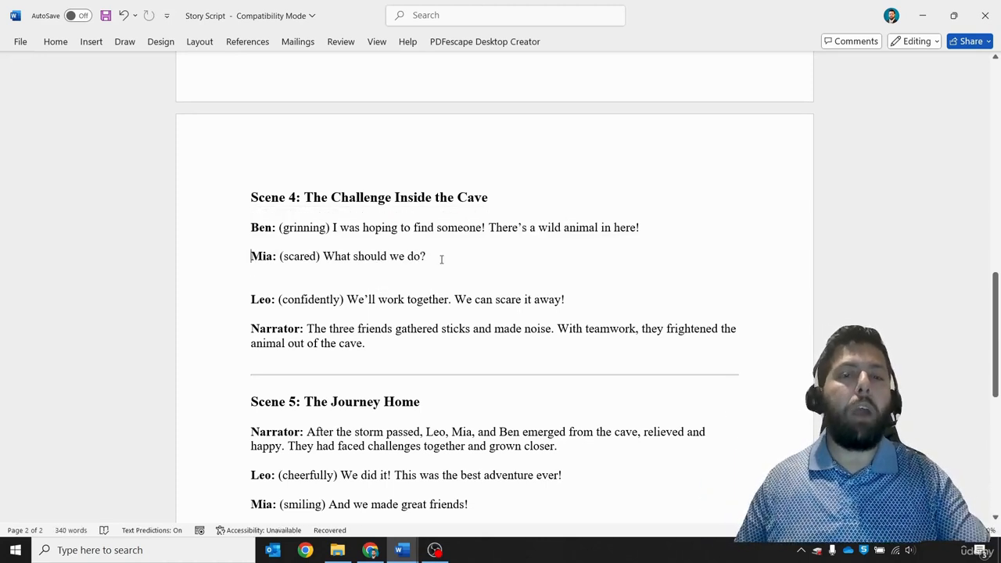
{"action": "left_click_drag", "start_coordinate": [440, 259], "coordinate": [229, 259]}
{"action": "key", "text": "ctrl+c"}
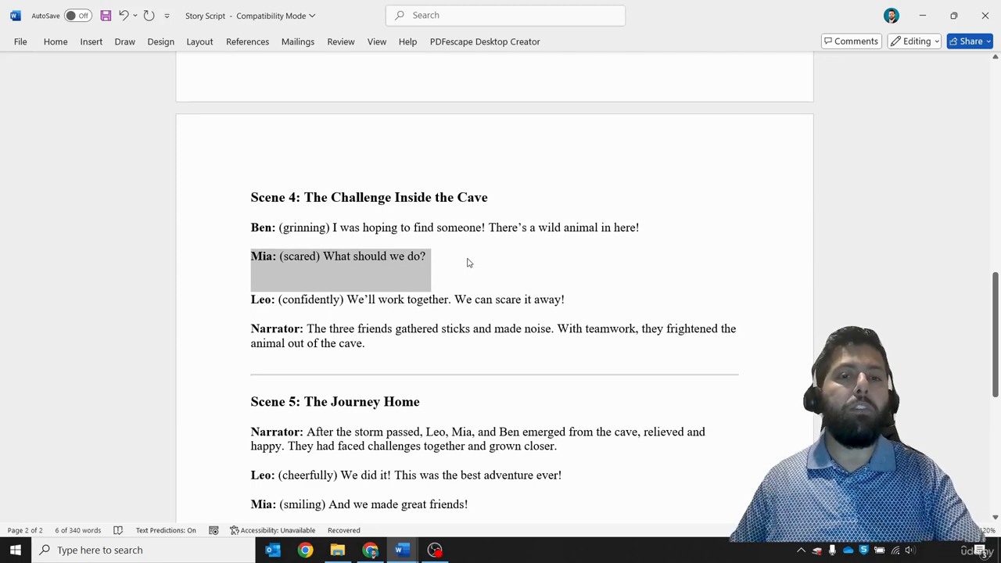
{"action": "left_click", "coordinate": [923, 17]}
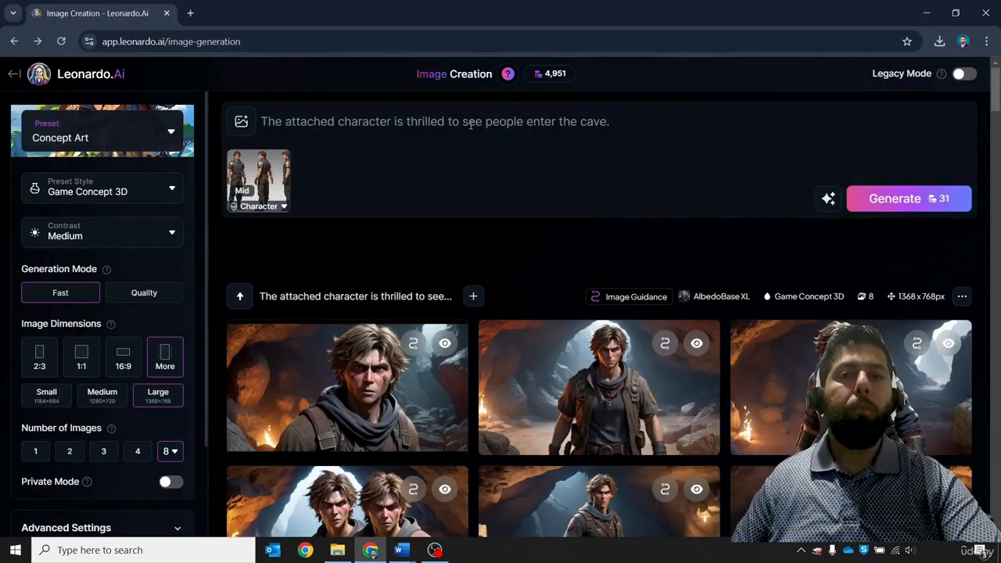
{"action": "left_click_drag", "start_coordinate": [656, 119], "coordinate": [254, 122]}
{"action": "key", "text": "ctrl+v"}
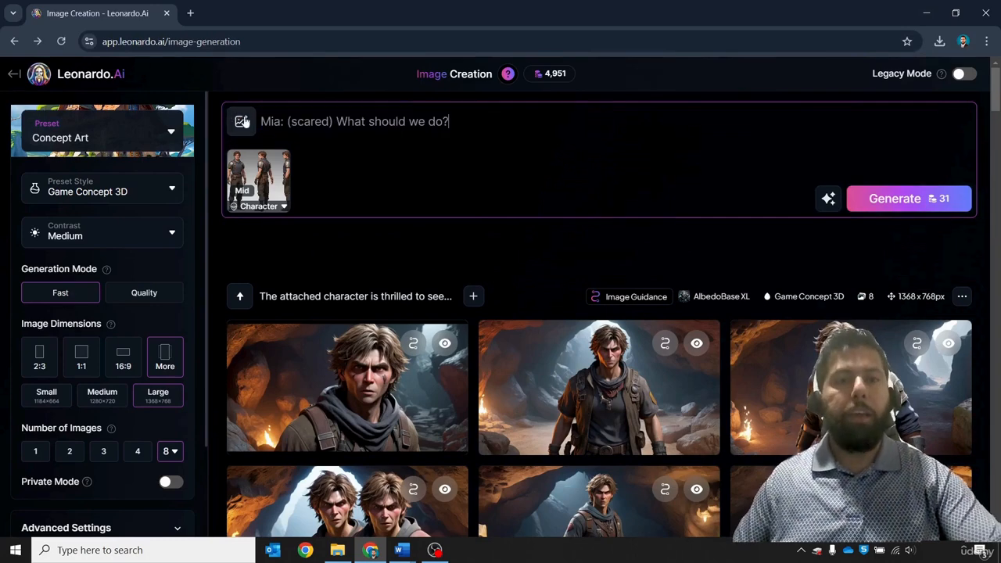
Replace the character reference image with the uploaded picture of Mia, the young woman with long hair.
{"action": "left_click", "coordinate": [258, 176]}
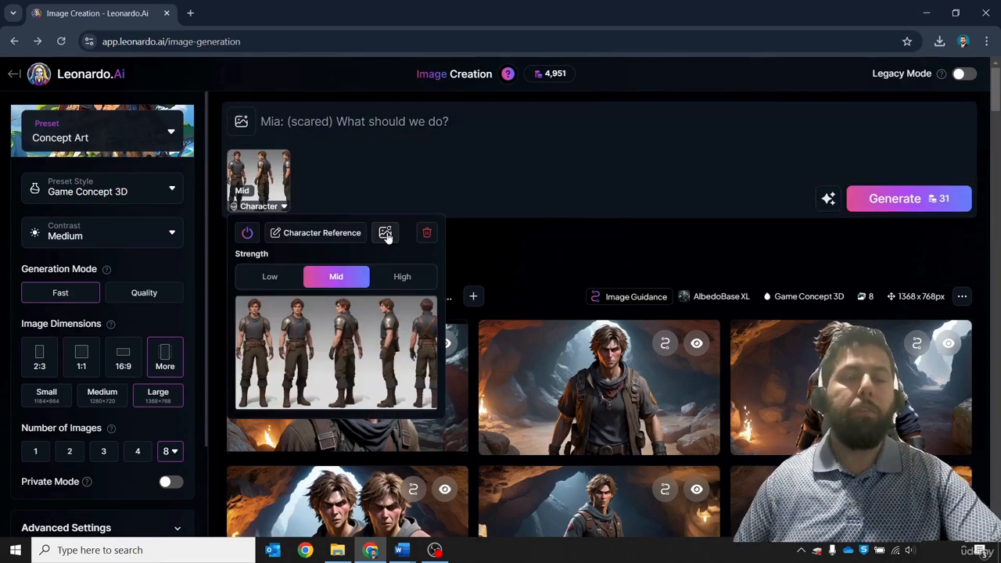
{"action": "left_click", "coordinate": [385, 234]}
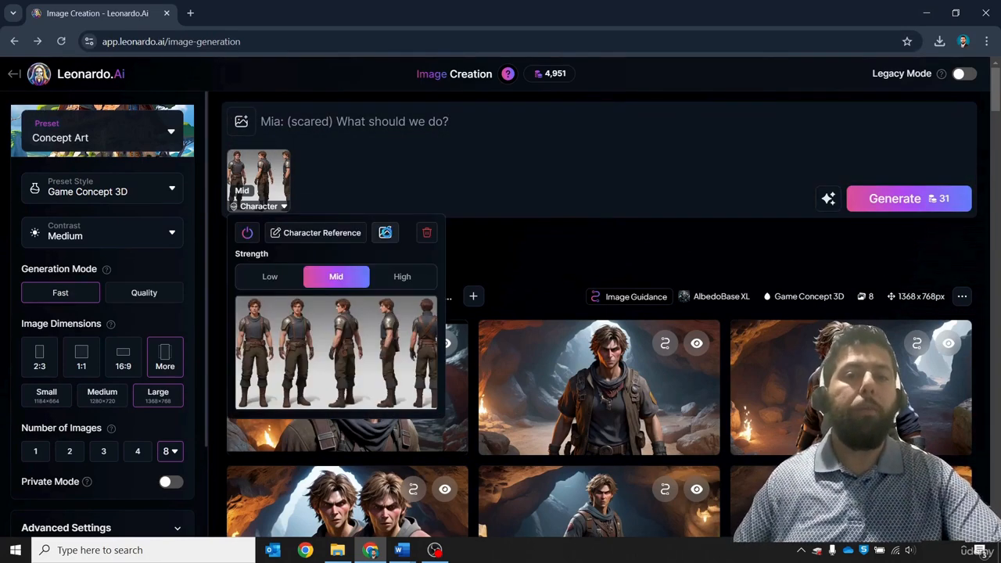
{"action": "left_click", "coordinate": [428, 238]}
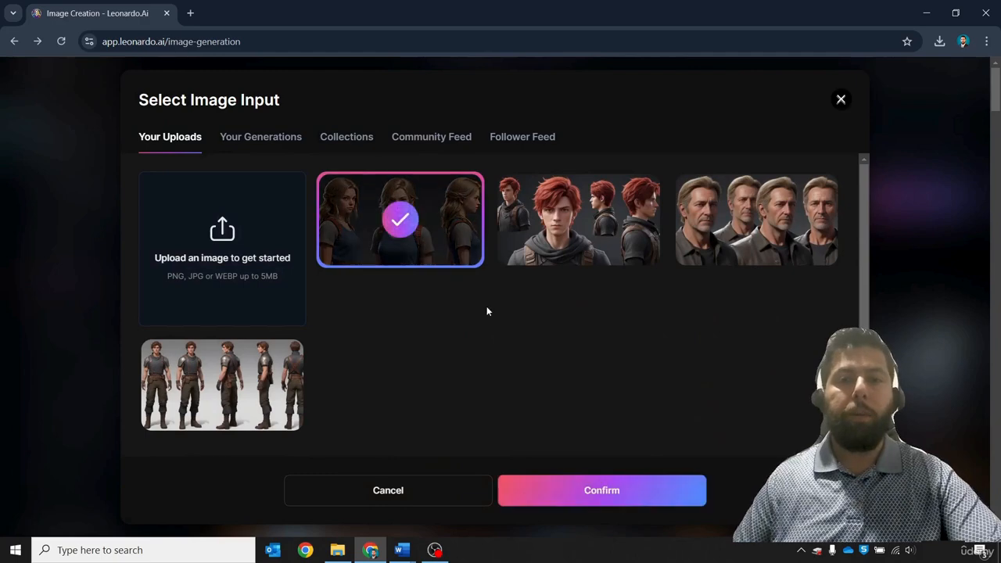
{"action": "left_click", "coordinate": [682, 495]}
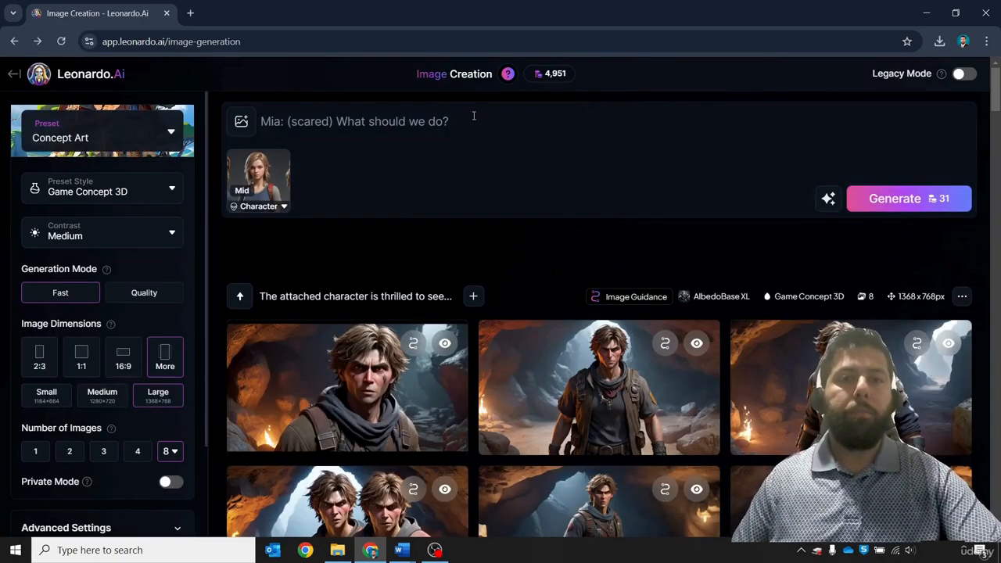
Replace the prompt text with "The attached character is scared in a cave".
{"action": "left_click_drag", "start_coordinate": [473, 119], "coordinate": [206, 90]}
{"action": "key", "text": "BackSpace"}
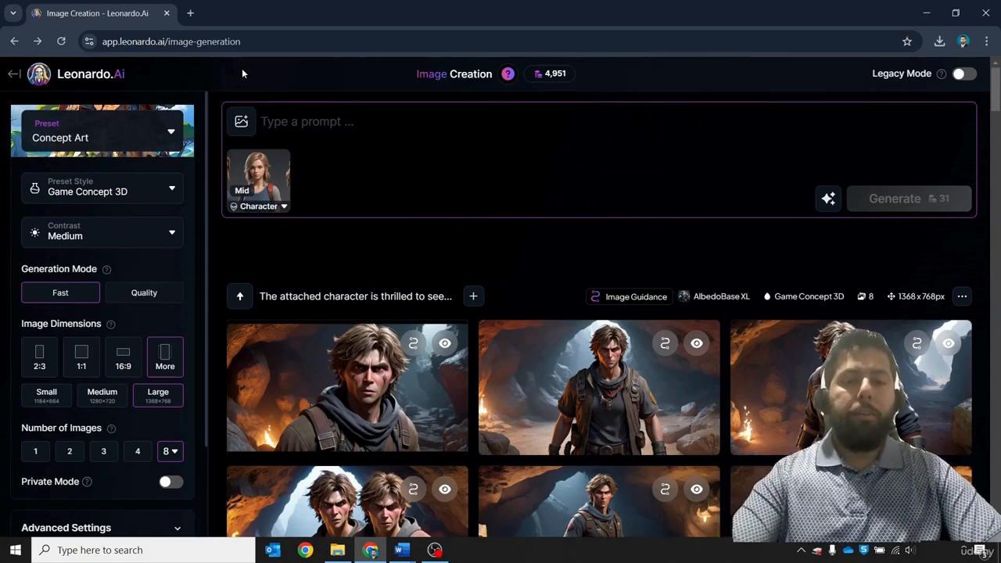
{"action": "type", "text": "Th"}
{"action": "key", "text": "BackSpace"}
{"action": "key", "text": "BackSpace"}
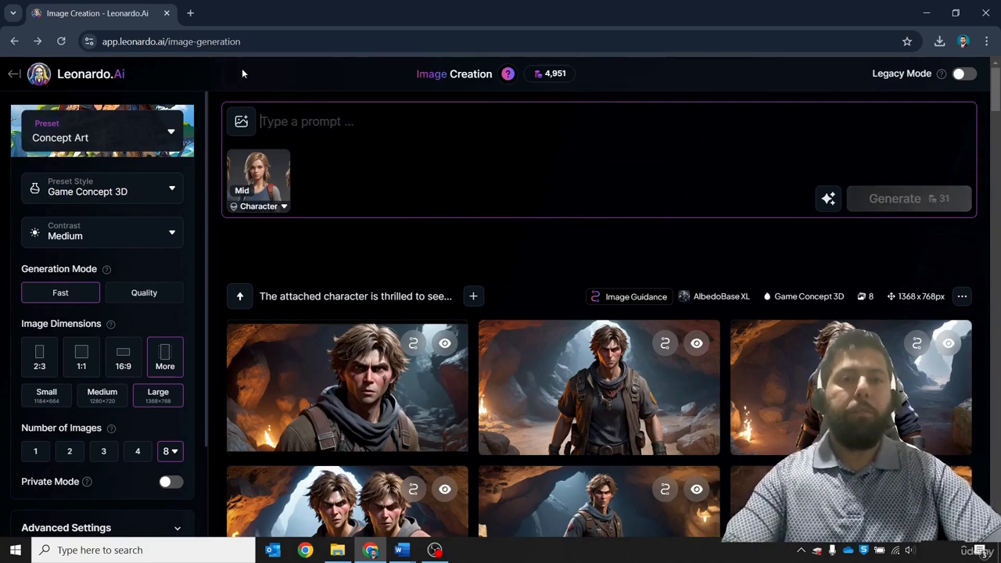
{"action": "type", "text": "The attached "}
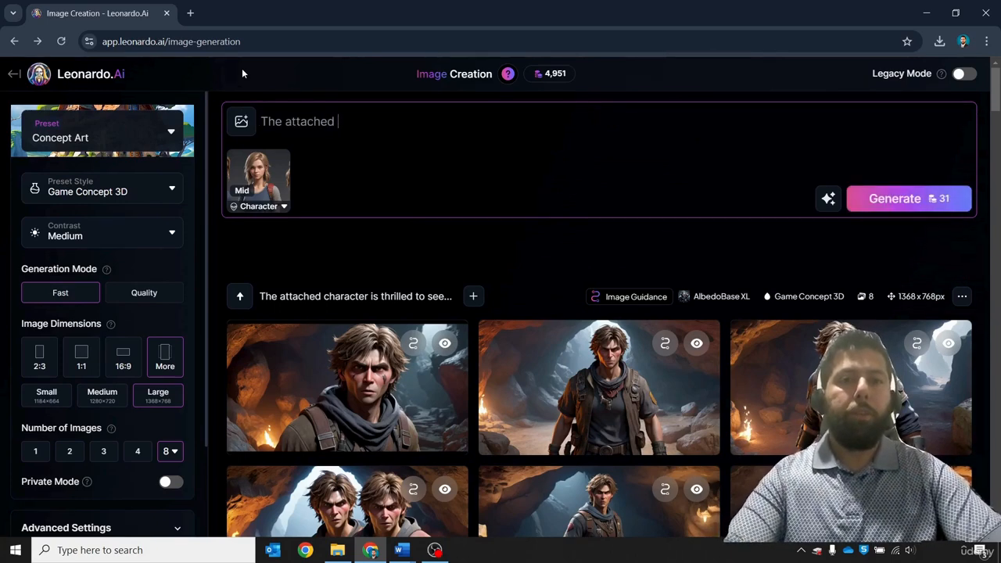
{"action": "type", "text": "character is sca"}
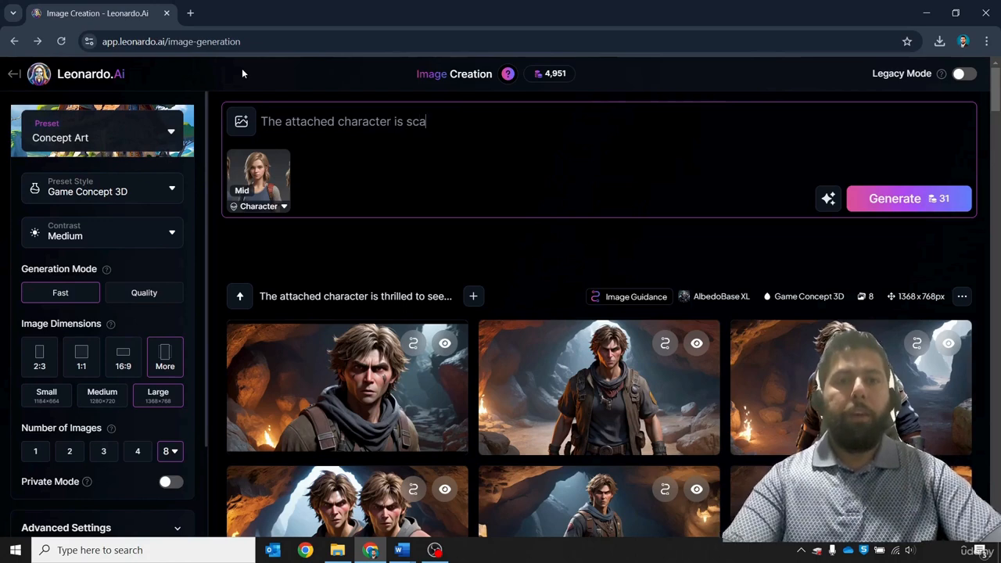
{"action": "type", "text": "red in a cave"}
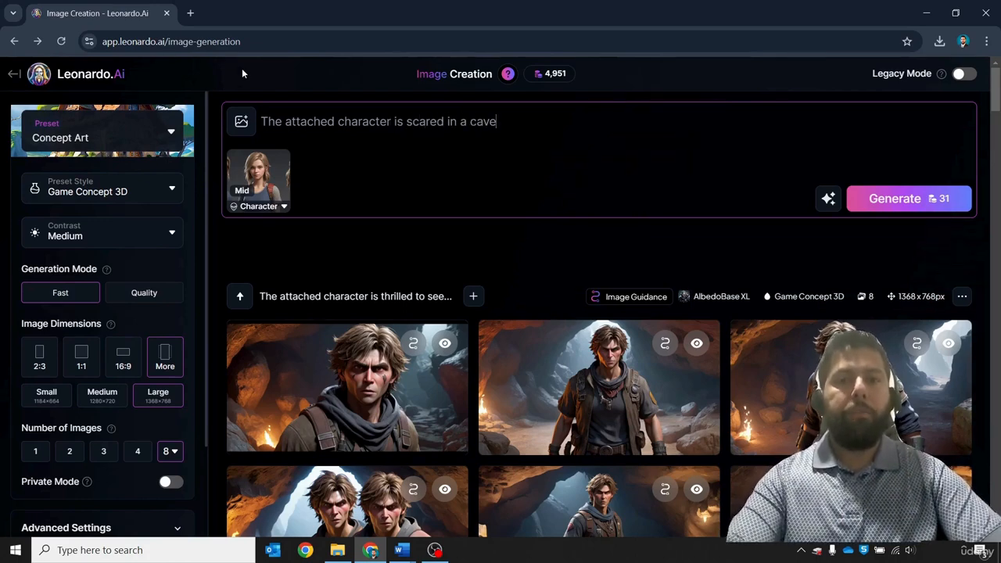
Extend the prompt with "with two young men in the background" and start inserting "because she learned t" directly after "cave".
{"action": "type", "text": " with two"}
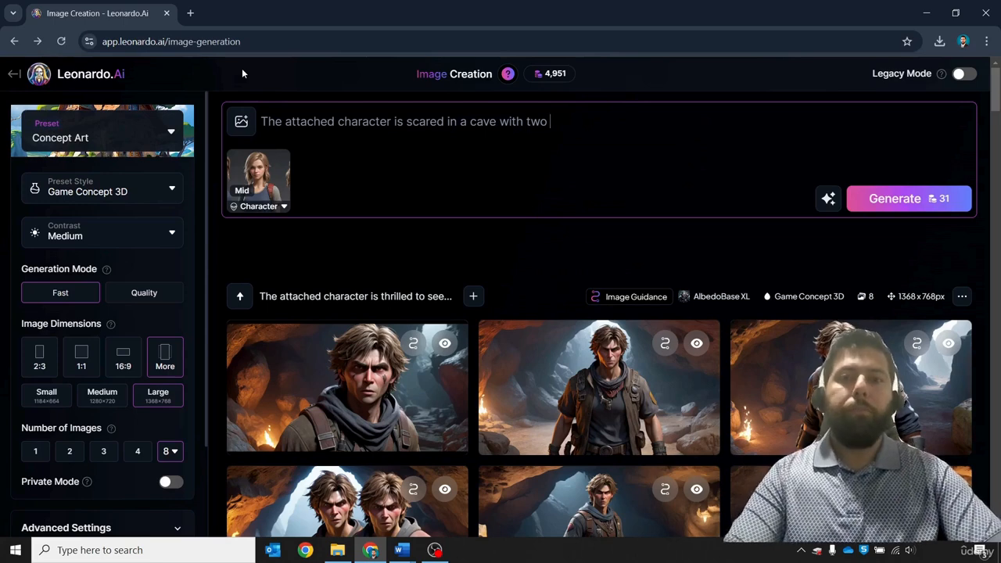
{"action": "type", "text": " young "}
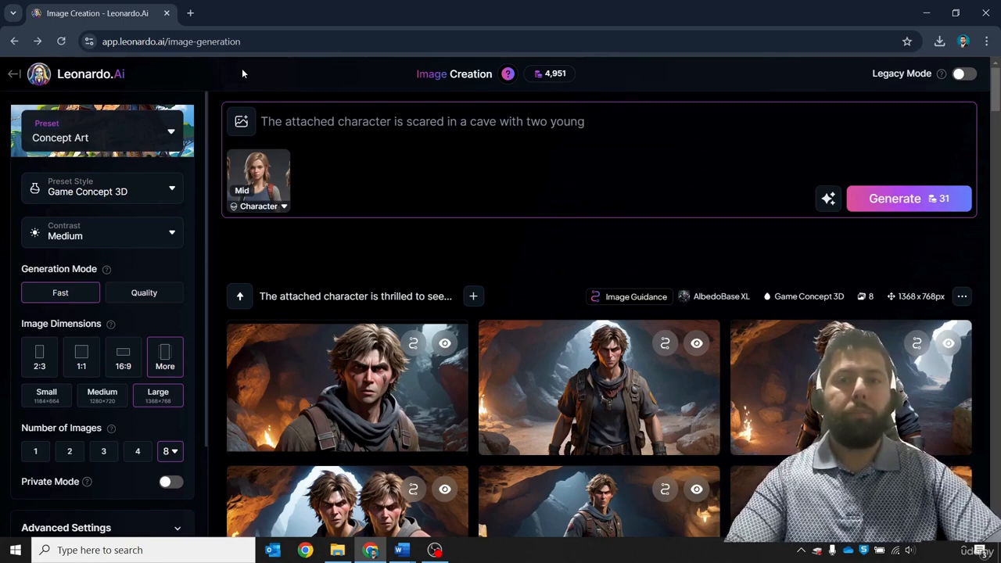
{"action": "type", "text": "men"}
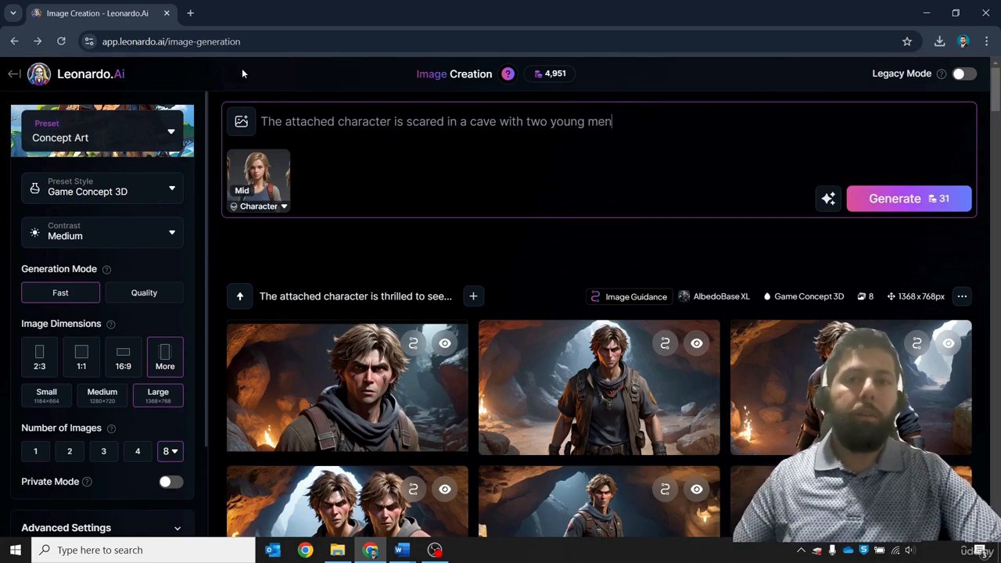
{"action": "type", "text": " in the "}
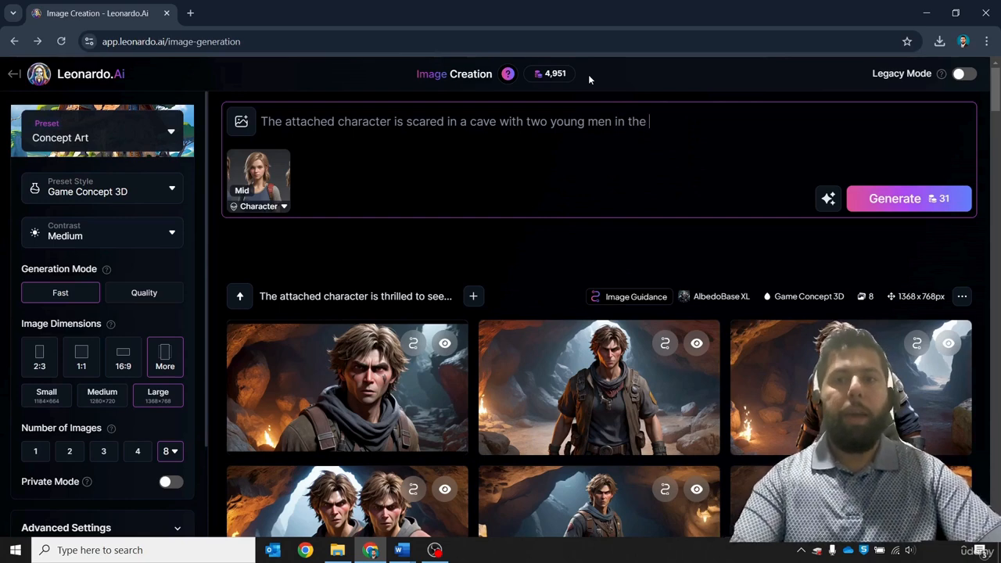
{"action": "type", "text": "background"}
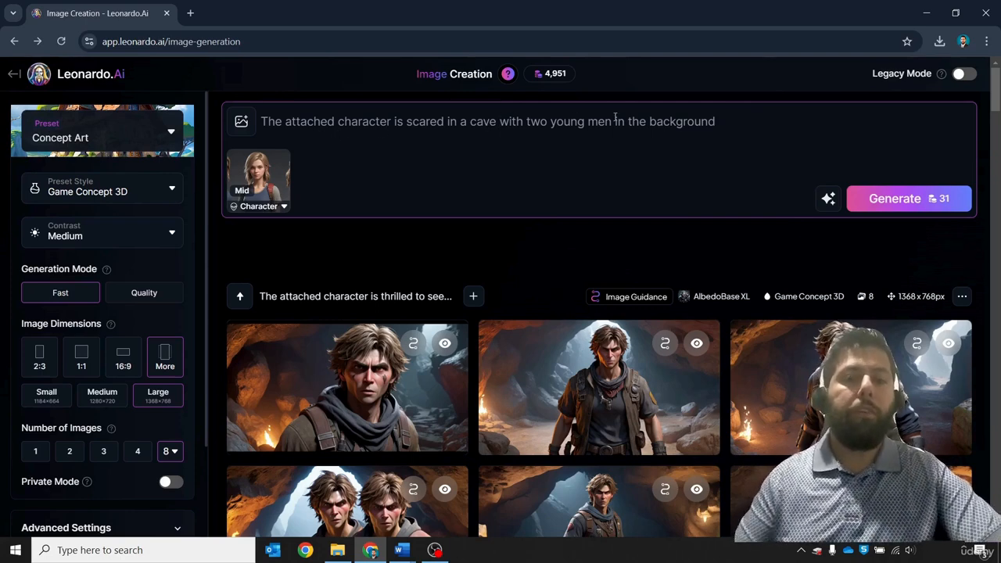
{"action": "type", "text": "because sh"}
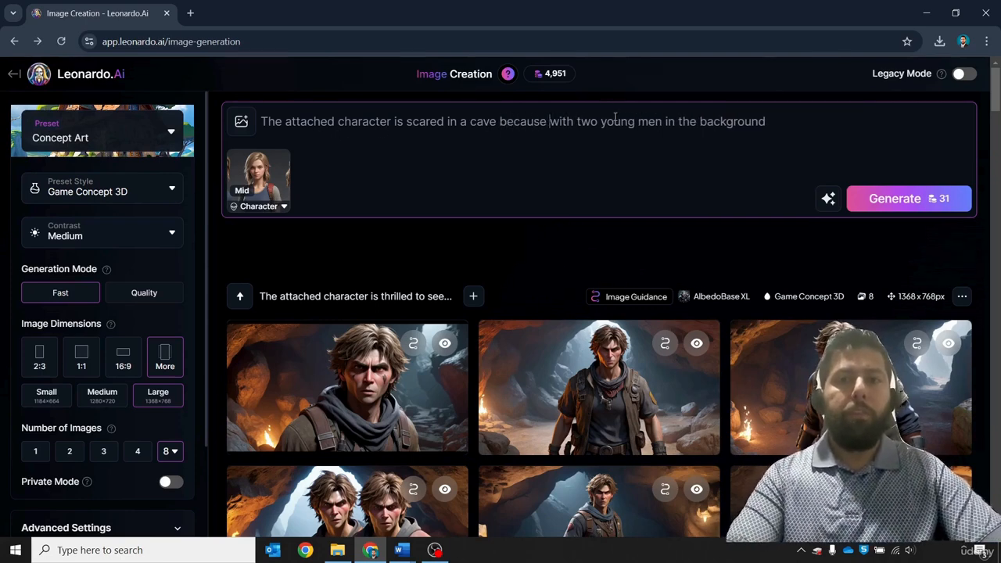
{"action": "type", "text": "e learned t"}
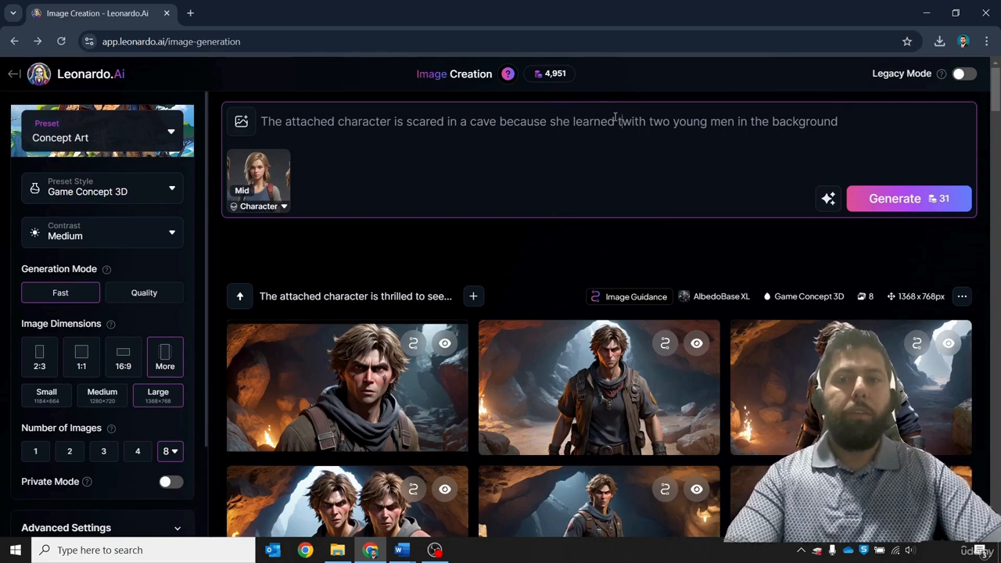
Replace the prompt text after "cave" with "because she learned that there is a wild animal in there".
{"action": "left_click_drag", "start_coordinate": [867, 132], "coordinate": [498, 131]}
{"action": "type", "text": "bec"}
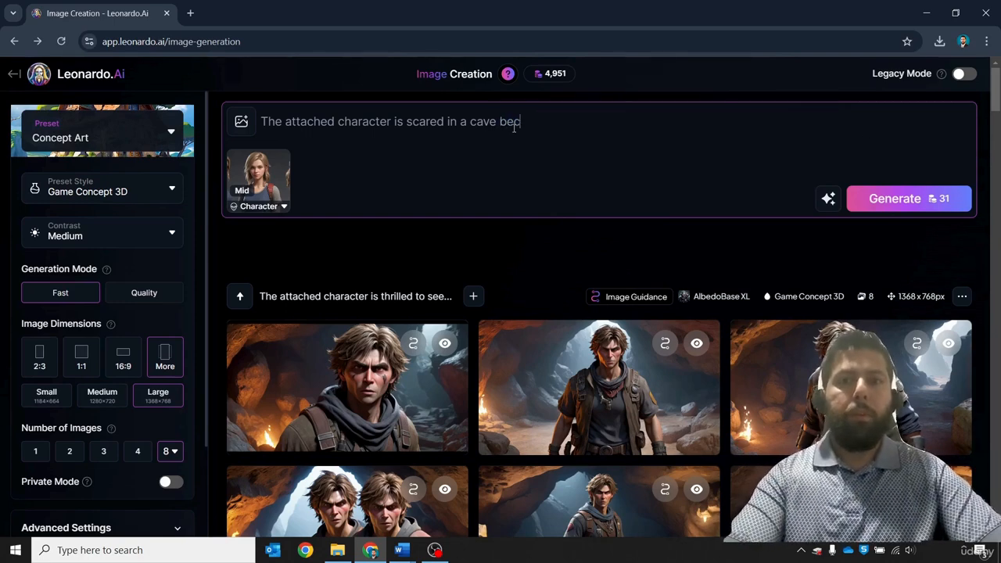
{"action": "type", "text": "ause she lear"}
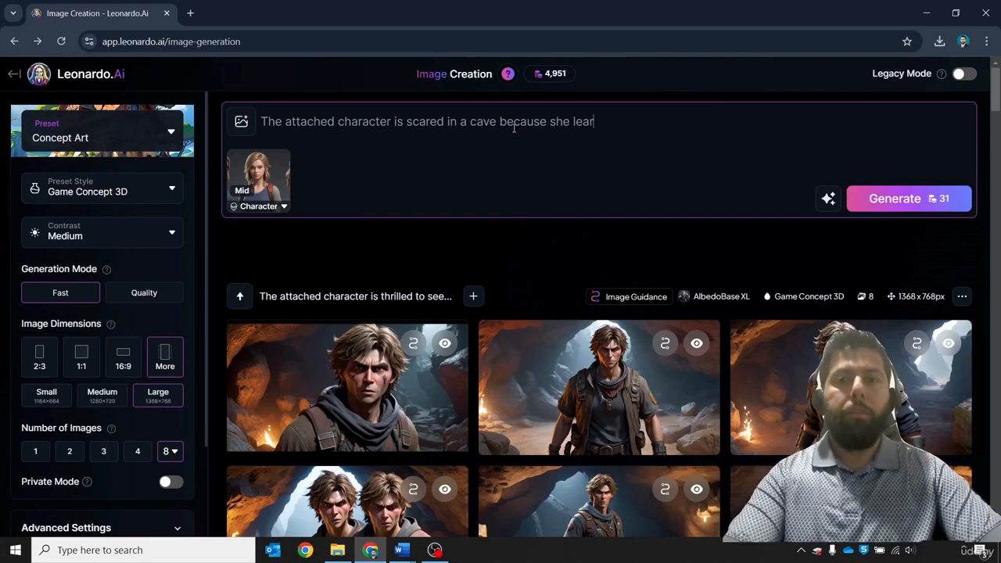
{"action": "type", "text": "ned that there is a "}
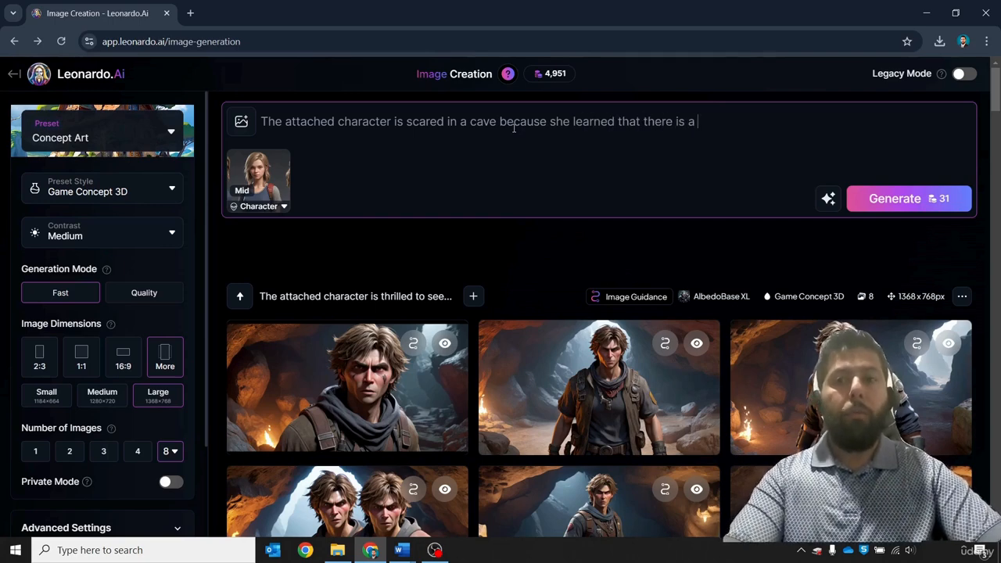
{"action": "type", "text": "wild n"}
{"action": "type", "text": "imal"}
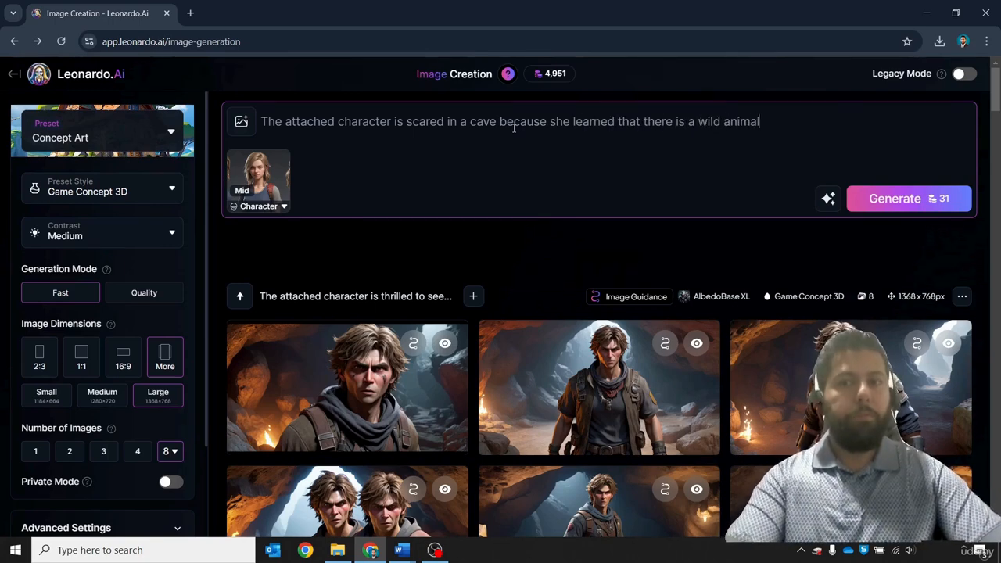
{"action": "type", "text": " in ther"}
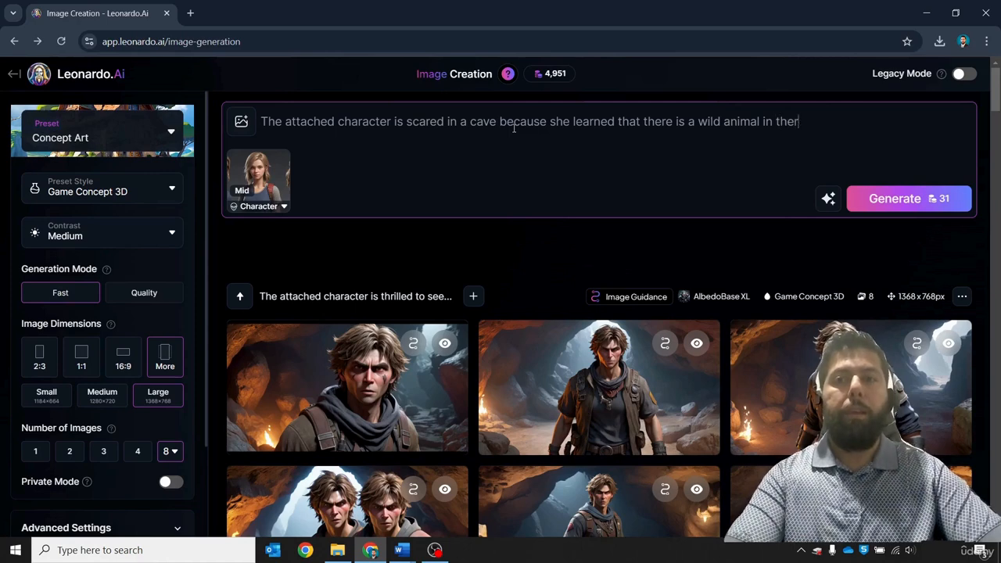
Add the sentence "There are two young men in the cave with her" to the prompt and generate the images.
{"action": "type", "text": "e. There are two"}
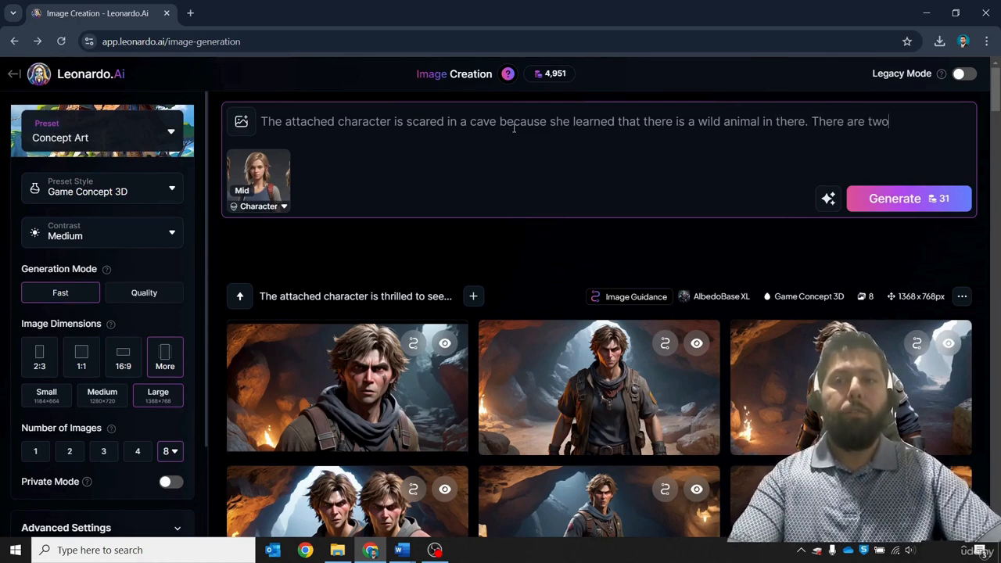
{"action": "type", "text": " young men in"}
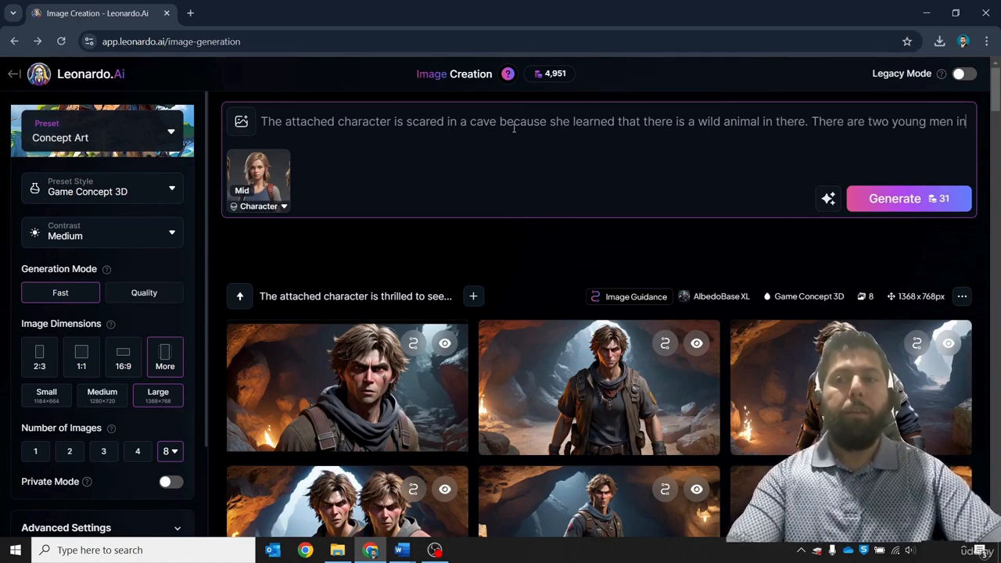
{"action": "type", "text": " the cave with her"}
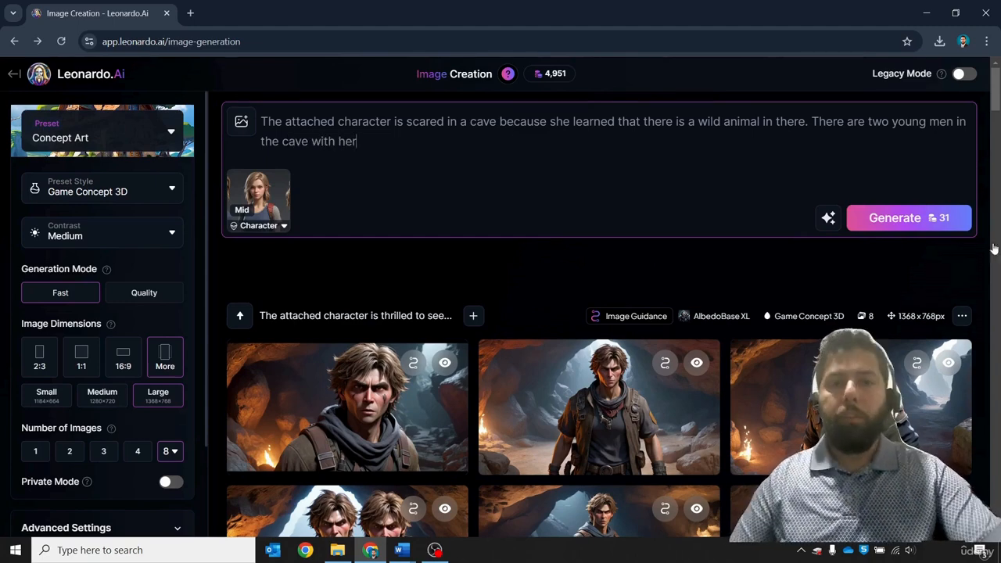
{"action": "left_click", "coordinate": [888, 218]}
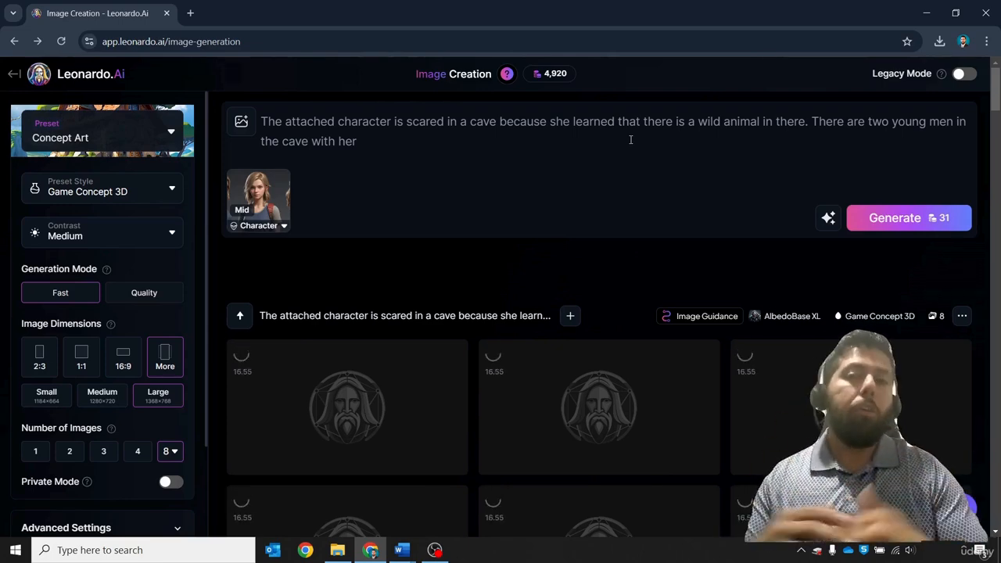
Examine the new cave images one by one, enlarging candidates to check the background figures and animals.
{"action": "scroll", "coordinate": [621, 201], "scroll_direction": "down", "scroll_amount": 2}
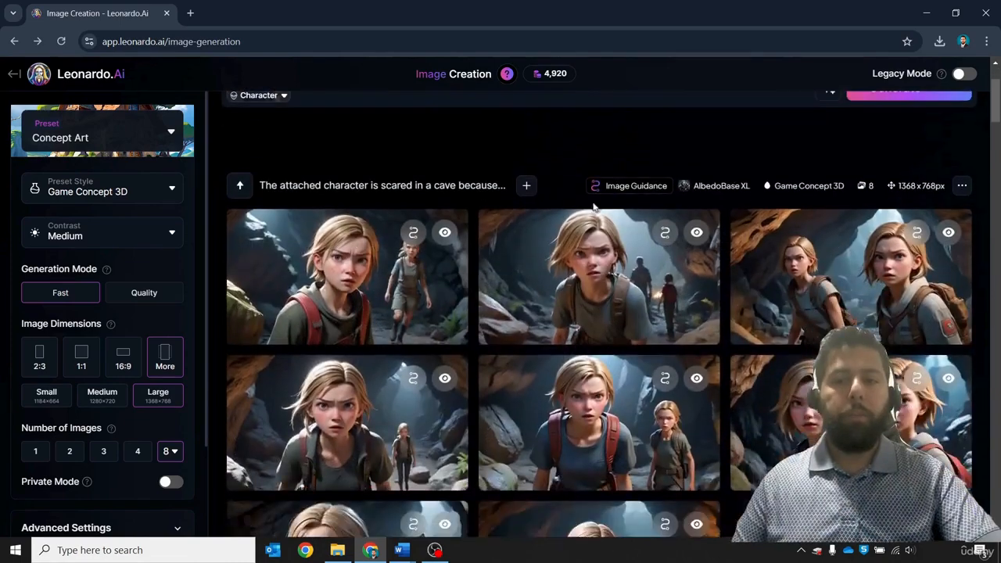
{"action": "left_click", "coordinate": [344, 254]}
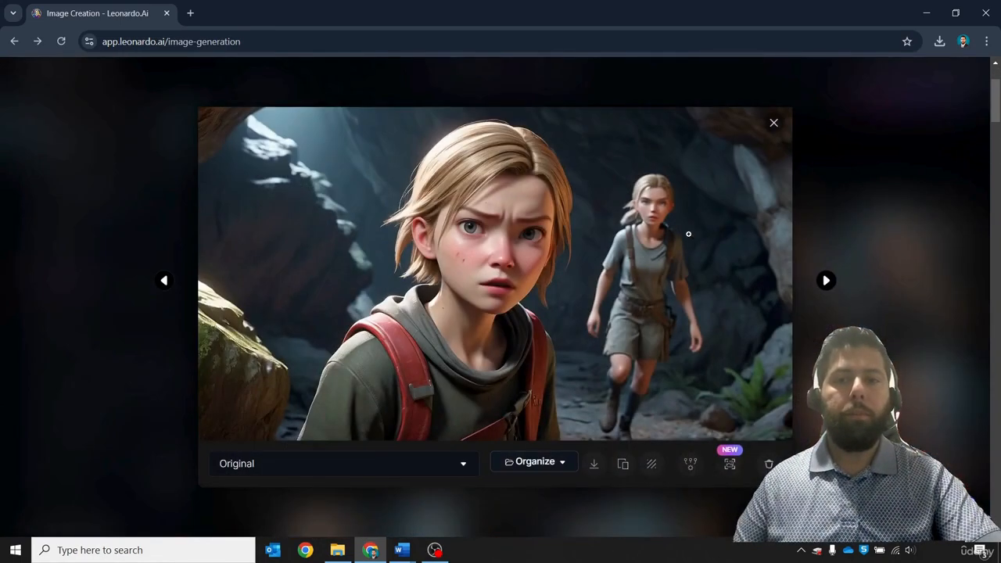
{"action": "key", "text": "Right"}
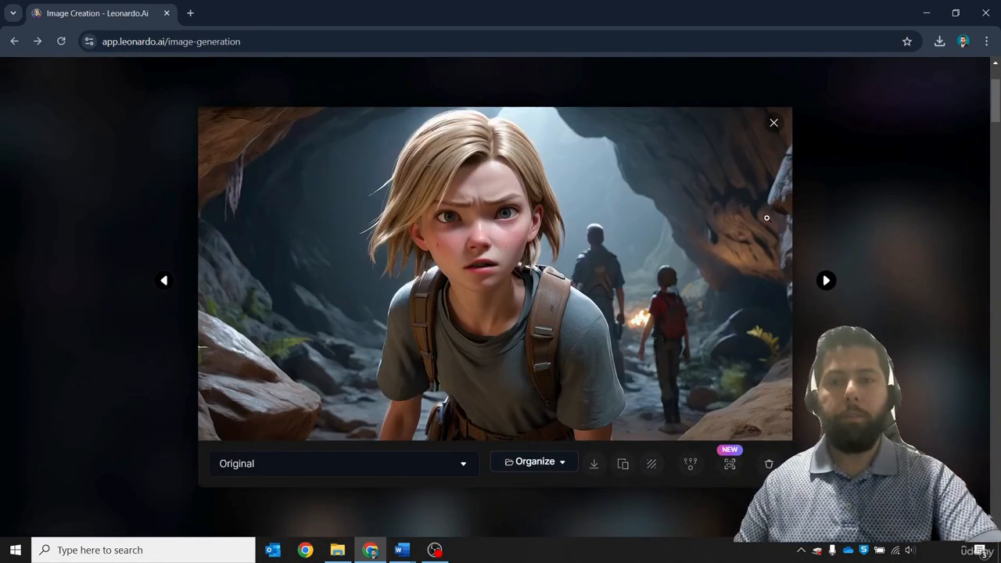
{"action": "left_click", "coordinate": [615, 290]}
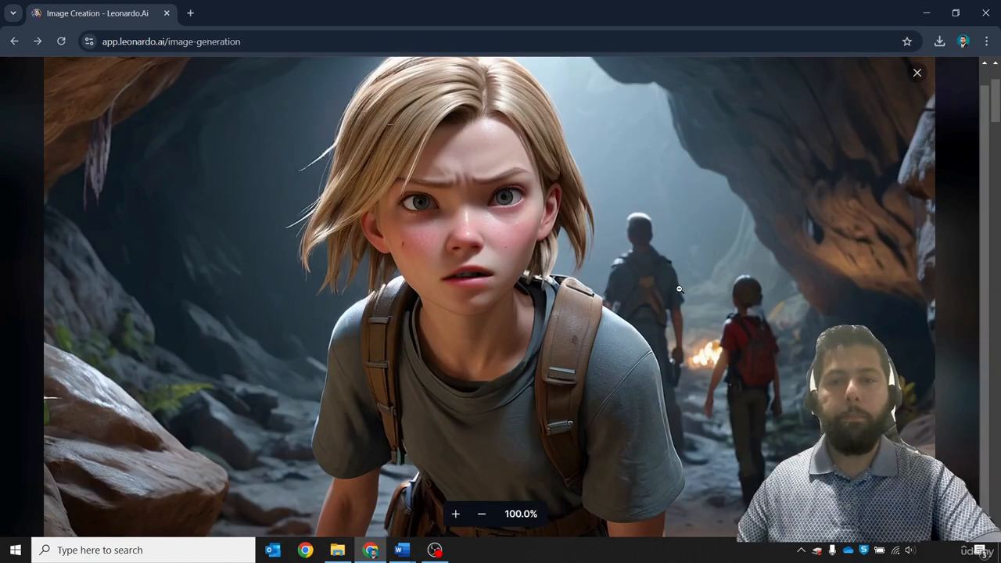
{"action": "left_click", "coordinate": [754, 397]}
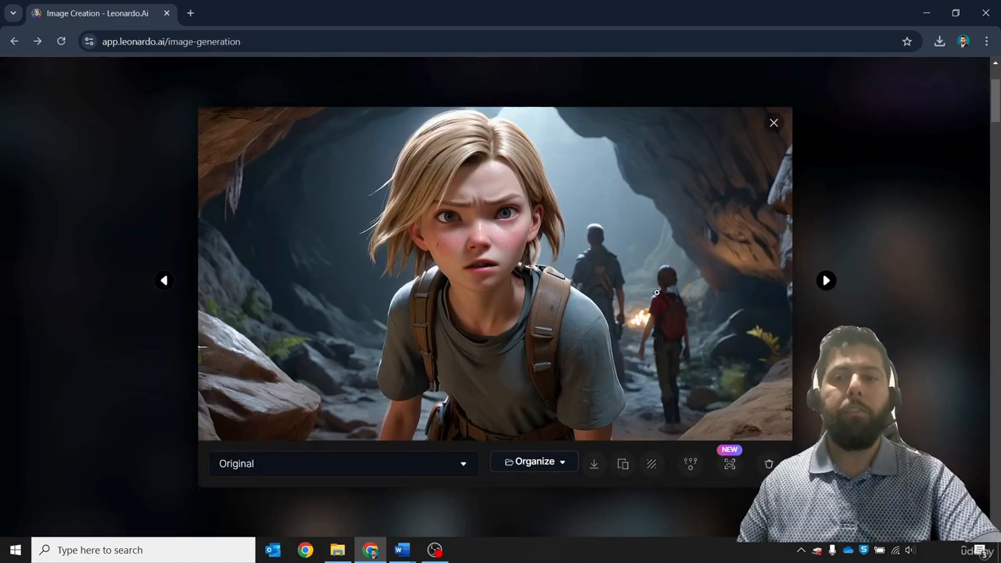
{"action": "key", "text": "Right"}
{"action": "key", "text": "Right"}
{"action": "key", "text": "Right"}
{"action": "key", "text": "Right"}
{"action": "key", "text": "Right"}
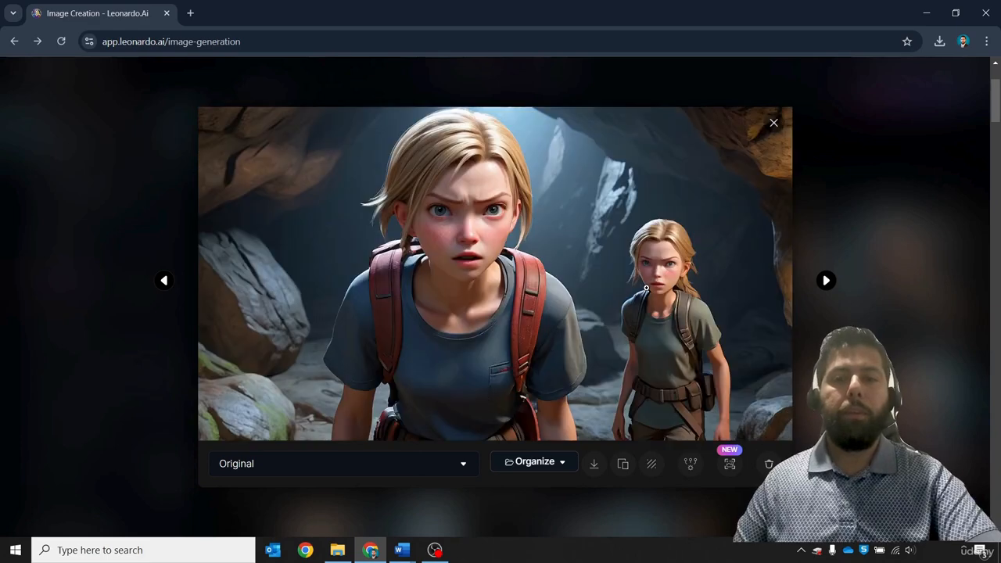
{"action": "key", "text": "Right"}
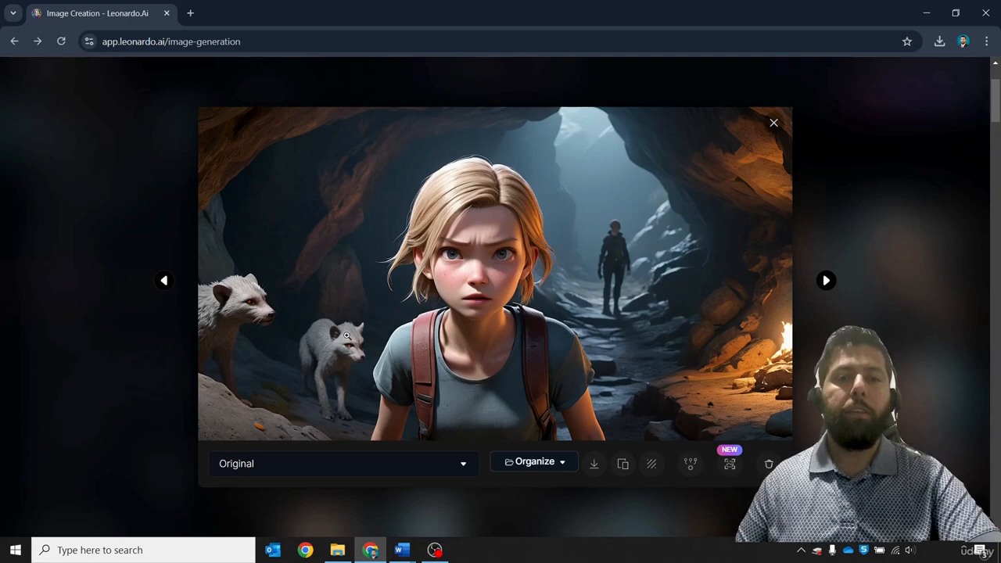
{"action": "left_click", "coordinate": [609, 247]}
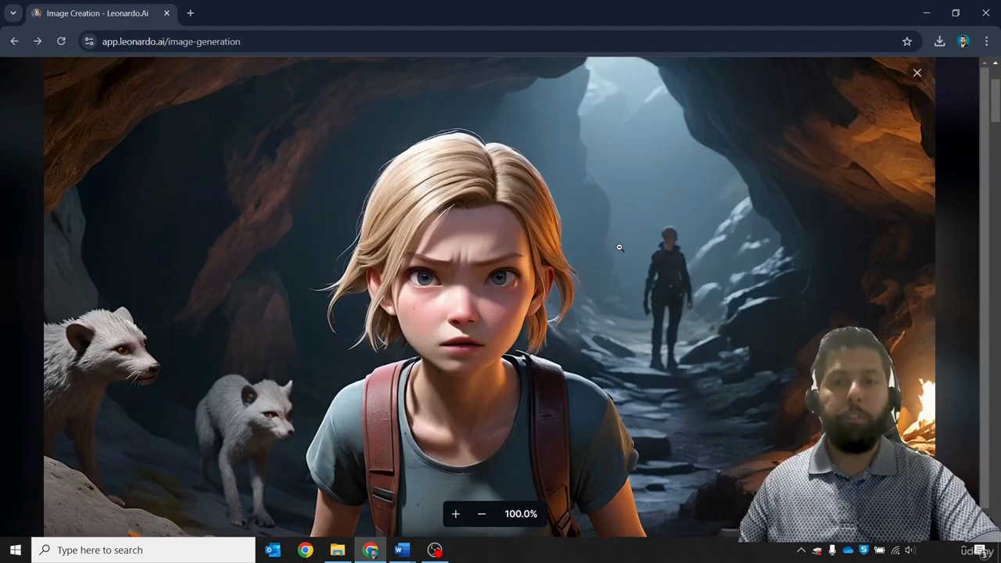
{"action": "left_click", "coordinate": [653, 267]}
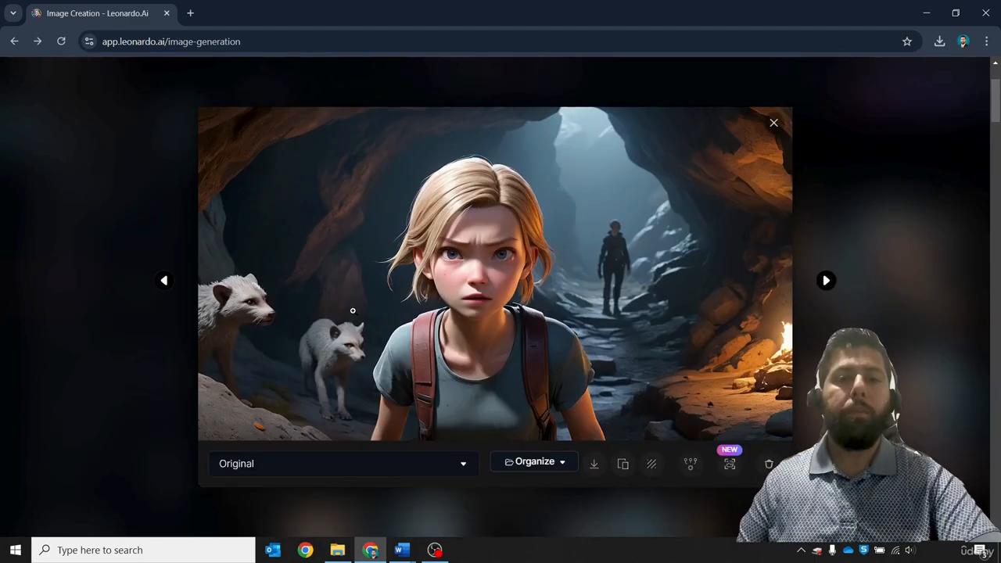
Compare the neighbouring images and download the one with two white animals beside the young woman and a lone figure behind her.
{"action": "key", "text": "Right"}
{"action": "key", "text": "Right"}
{"action": "key", "text": "Left"}
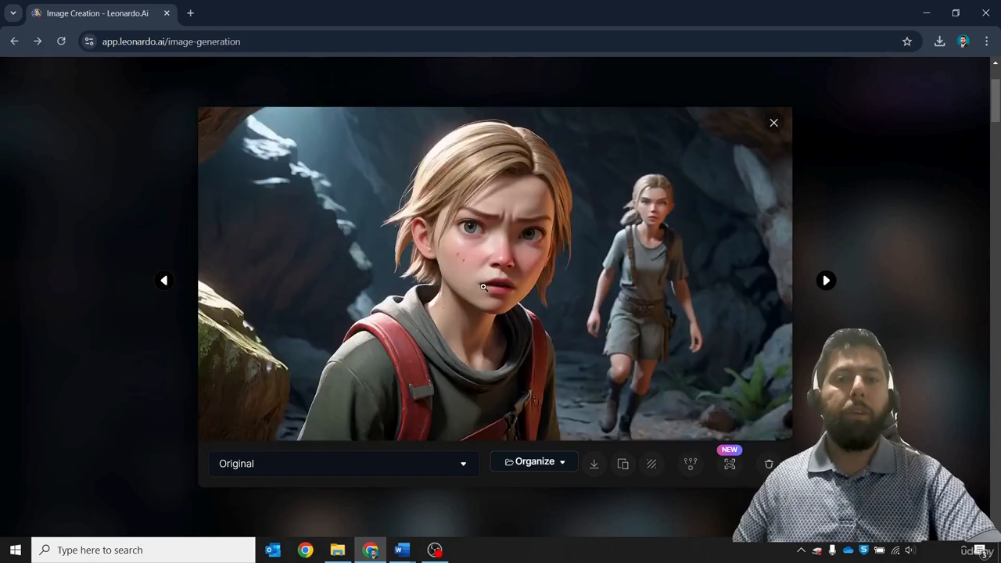
{"action": "key", "text": "Left"}
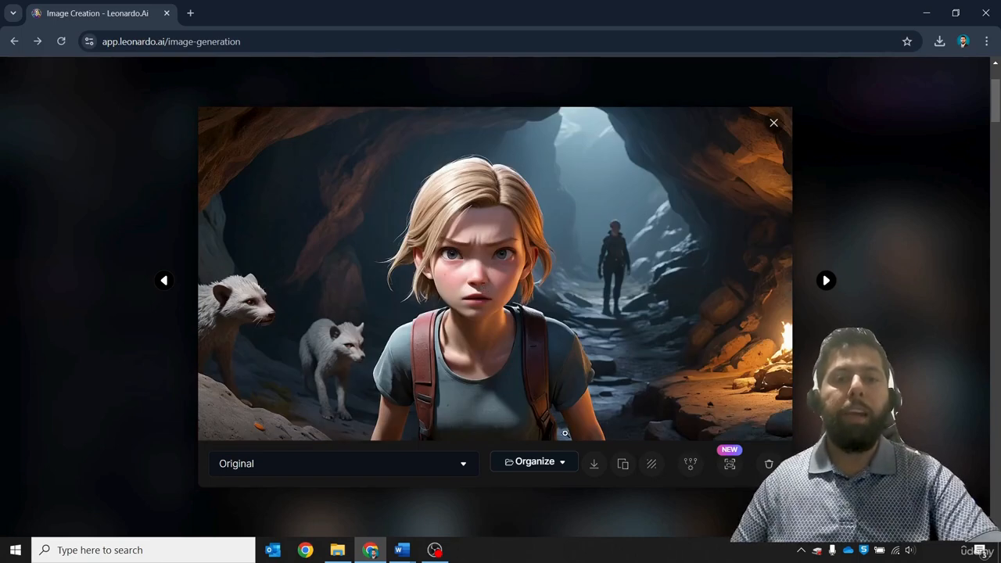
{"action": "left_click", "coordinate": [592, 467]}
Browse the remaining images, download the one with two figures walking away behind the young woman, and close the image viewer.
{"action": "key", "text": "Right"}
{"action": "key", "text": "Right"}
{"action": "key", "text": "Right"}
{"action": "key", "text": "Right"}
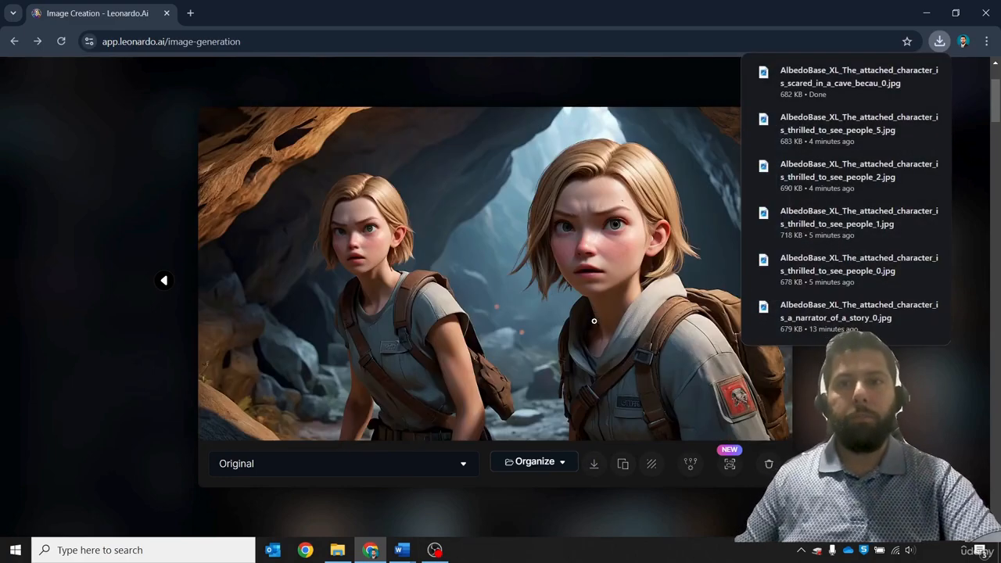
{"action": "key", "text": "Right"}
{"action": "key", "text": "Right"}
{"action": "key", "text": "Right"}
{"action": "key", "text": "Right"}
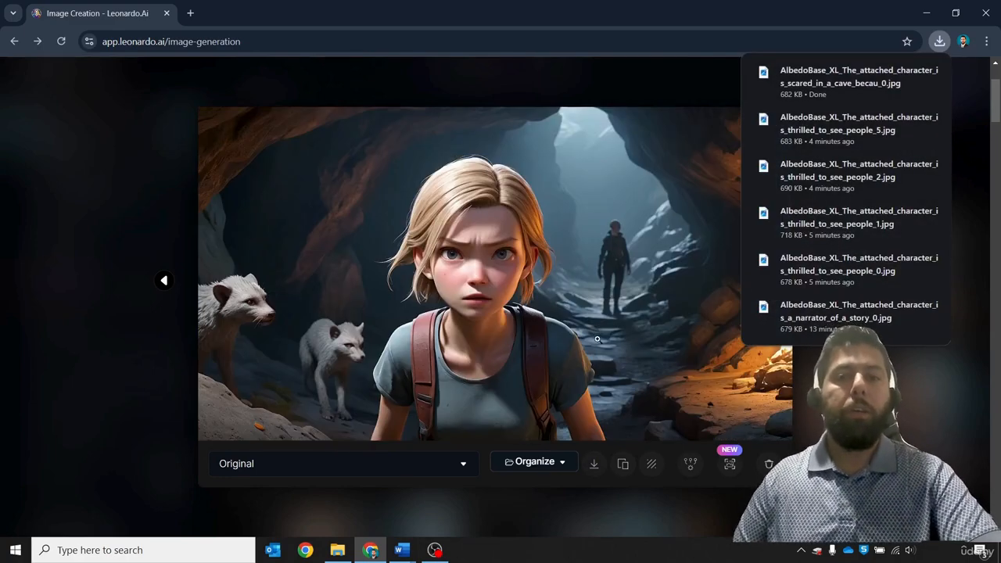
{"action": "key", "text": "Right"}
{"action": "key", "text": "Right"}
{"action": "key", "text": "Right"}
{"action": "key", "text": "Right"}
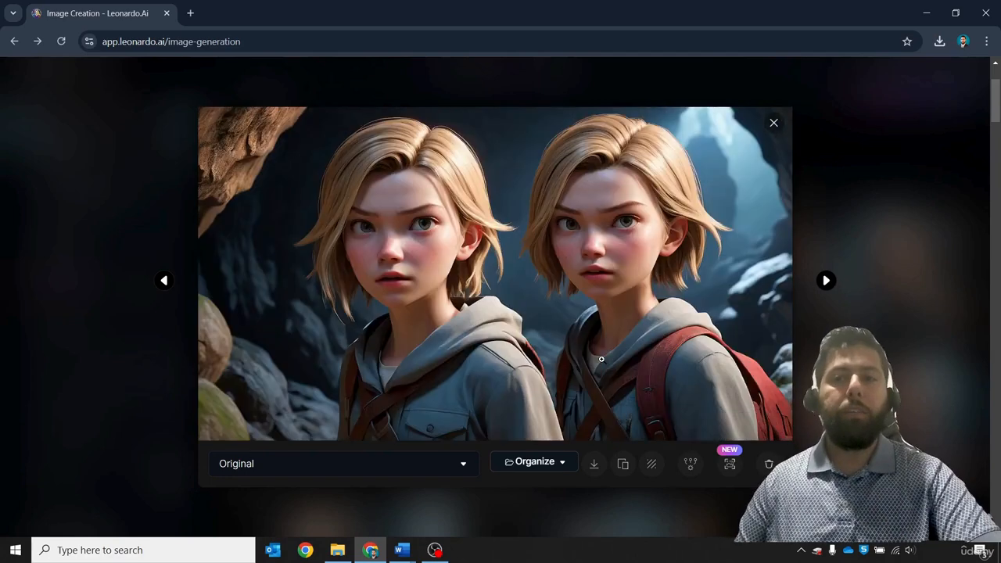
{"action": "key", "text": "Right"}
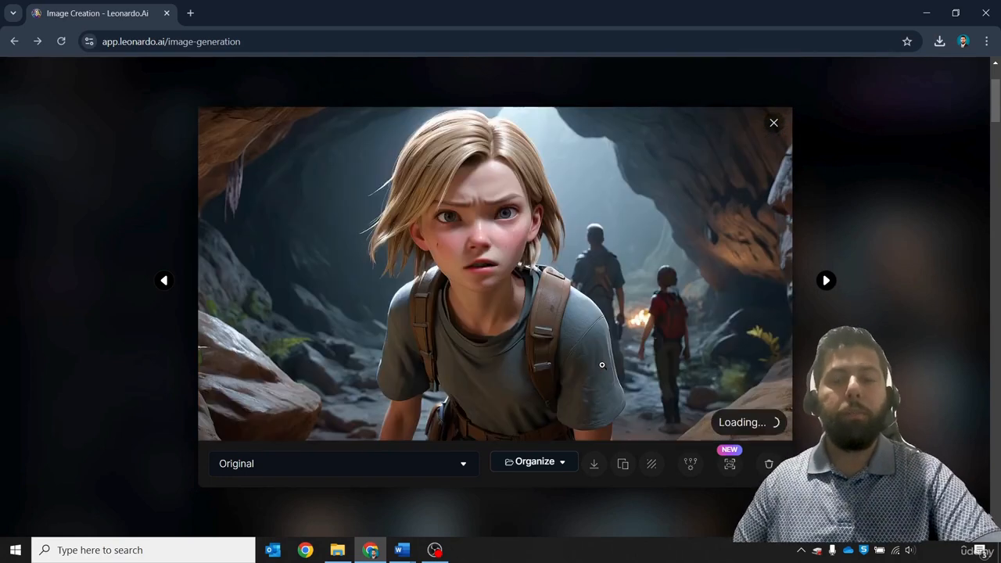
{"action": "left_click", "coordinate": [593, 469]}
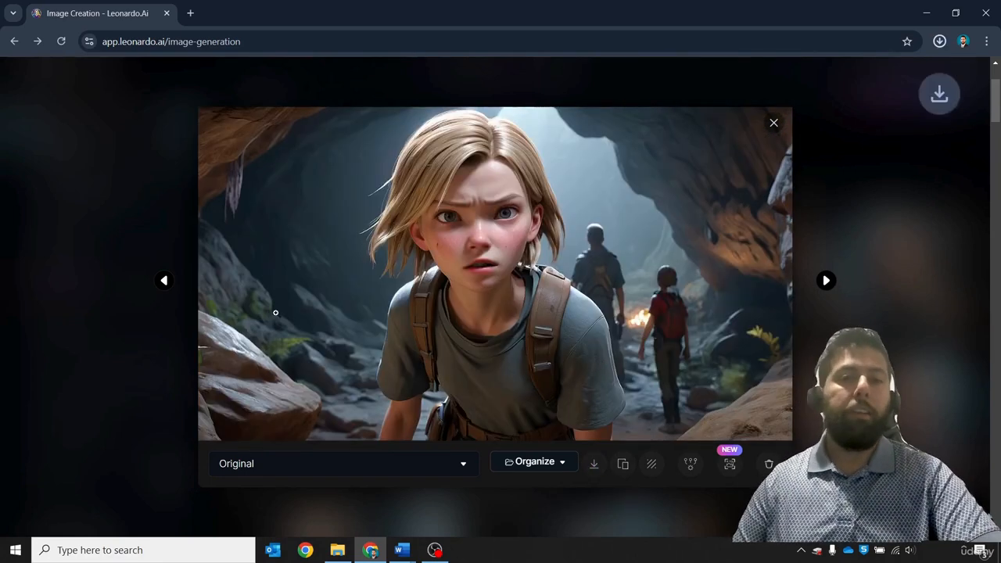
{"action": "left_click", "coordinate": [97, 241]}
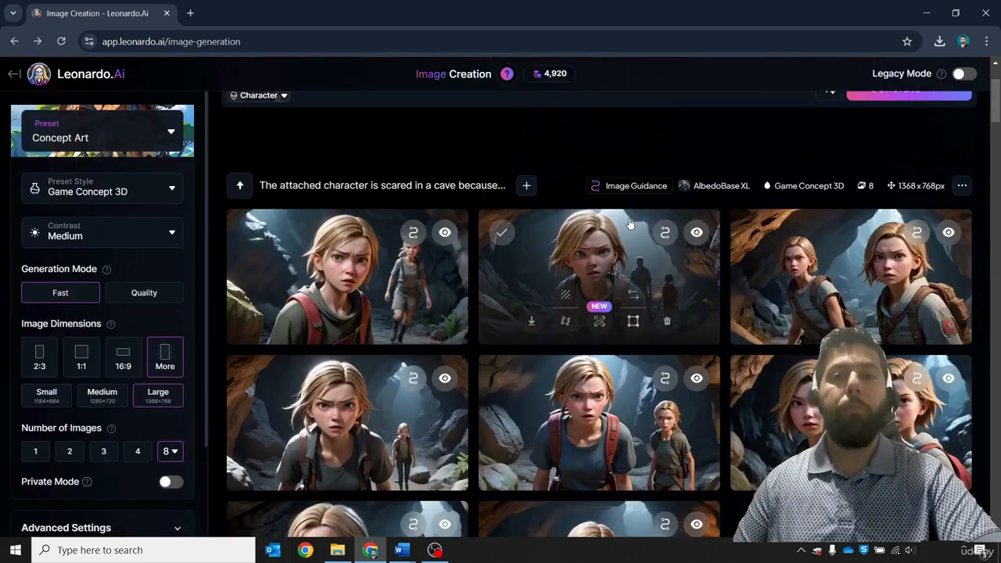
Insert "hiding" after "wild animal in there" in the prompt and generate a new batch of images.
{"action": "left_click", "coordinate": [422, 155]}
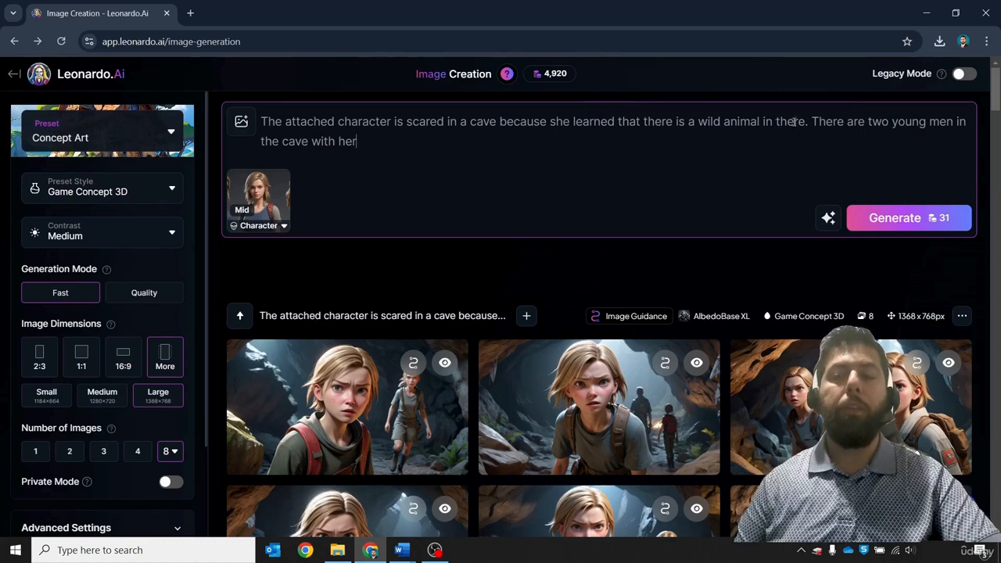
{"action": "type", "text": "hiding"}
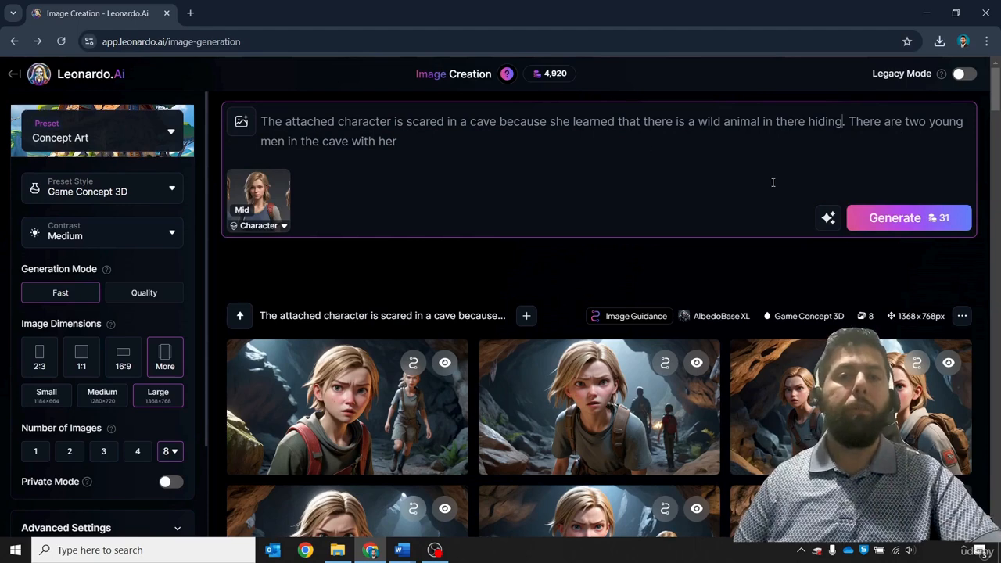
{"action": "left_click", "coordinate": [931, 218]}
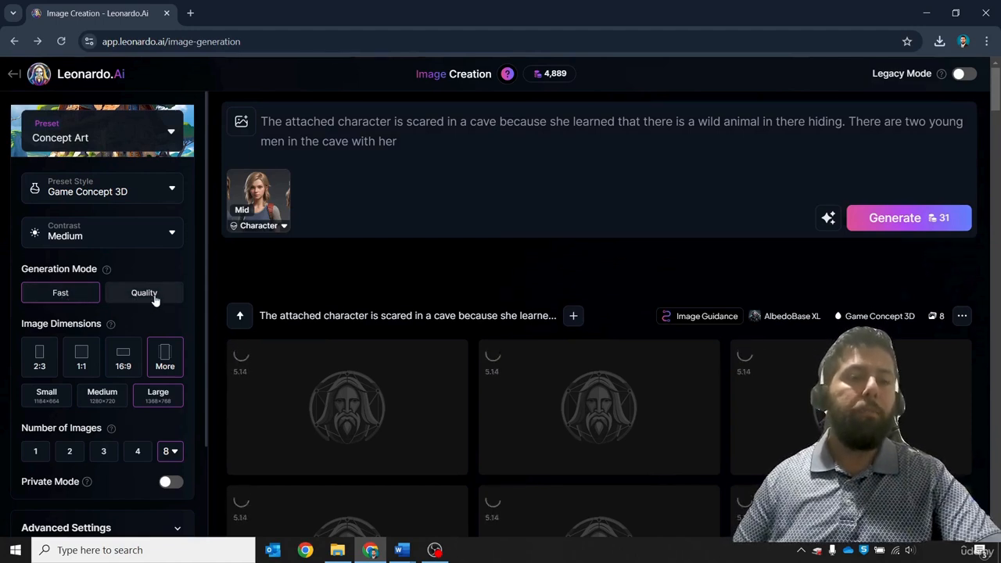
Switch the generation mode to Quality, generate another eight images from the same prompt, and check the pending batches.
{"action": "left_click", "coordinate": [154, 298]}
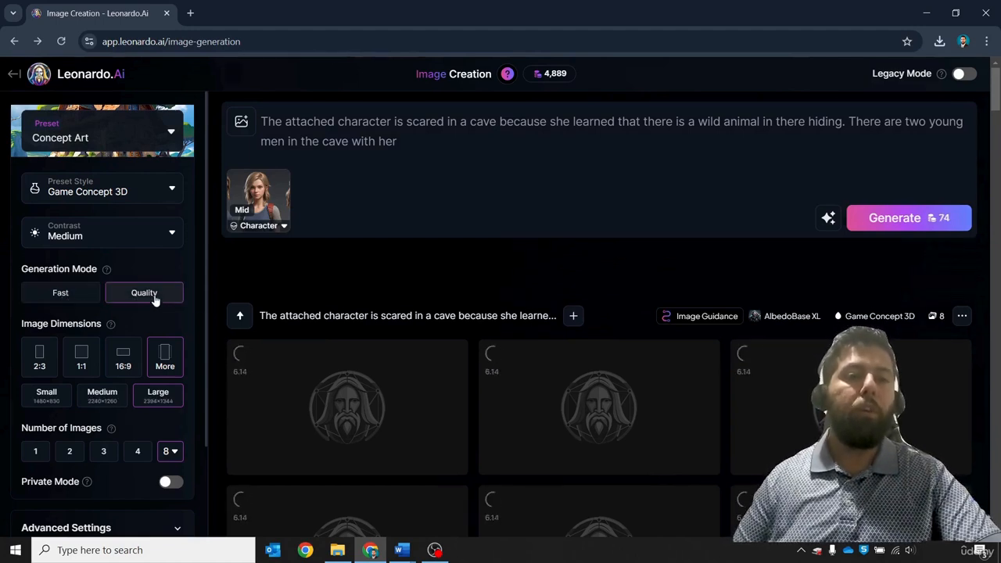
{"action": "left_click", "coordinate": [931, 223]}
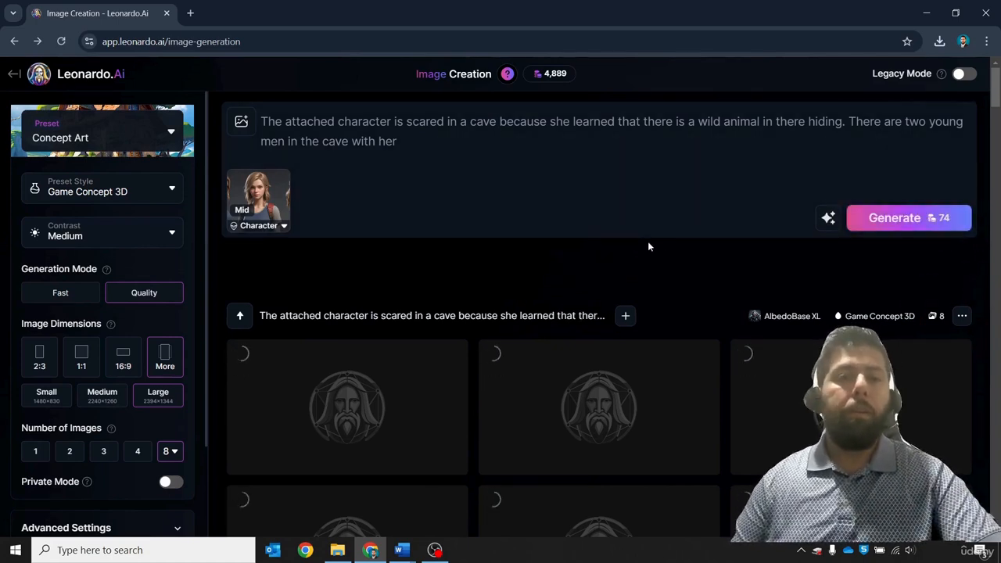
{"action": "scroll", "coordinate": [647, 244], "scroll_direction": "down", "scroll_amount": 1}
{"action": "scroll", "coordinate": [646, 249], "scroll_direction": "down", "scroll_amount": 1}
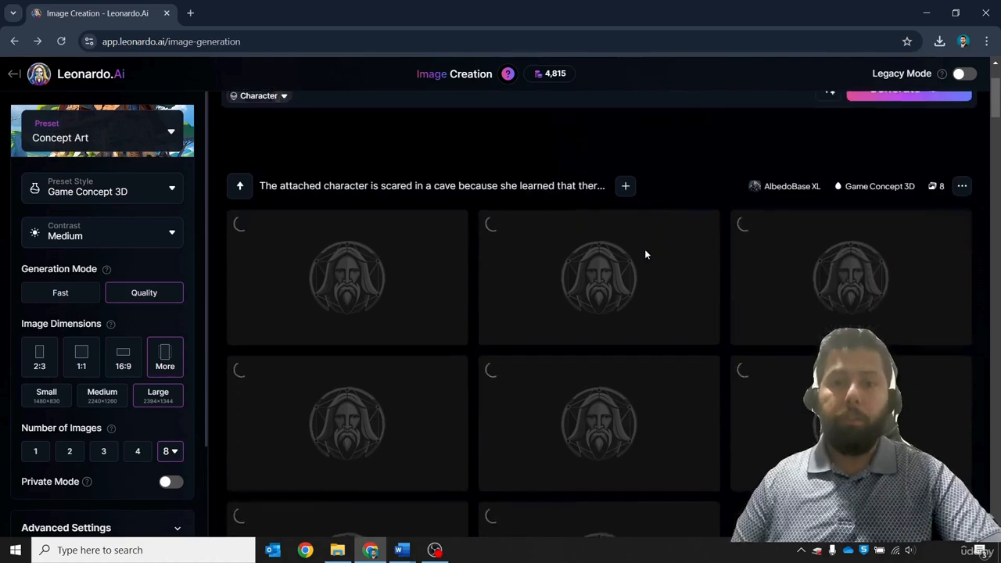
{"action": "scroll", "coordinate": [644, 252], "scroll_direction": "down", "scroll_amount": 7}
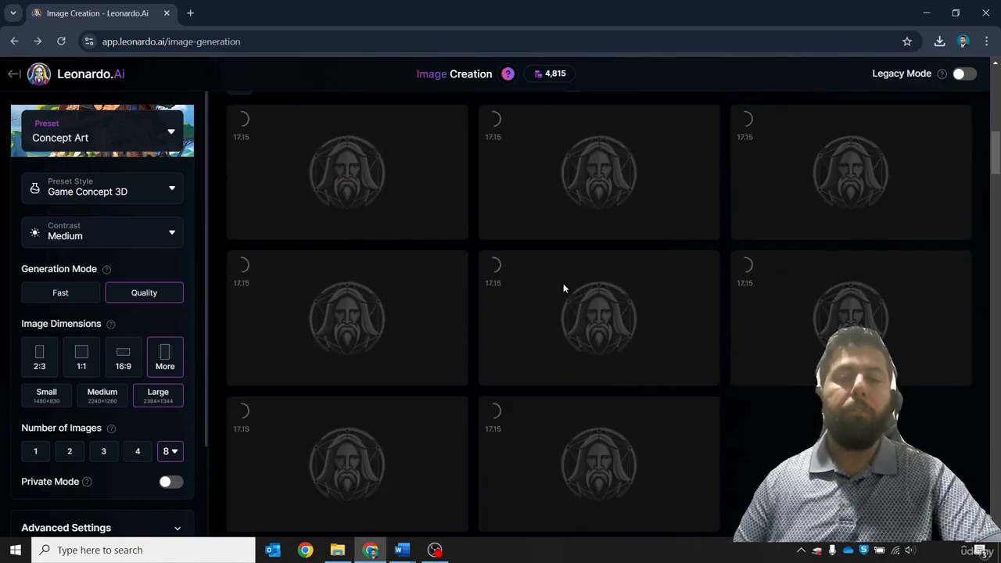
{"action": "scroll", "coordinate": [481, 242], "scroll_direction": "down", "scroll_amount": 6}
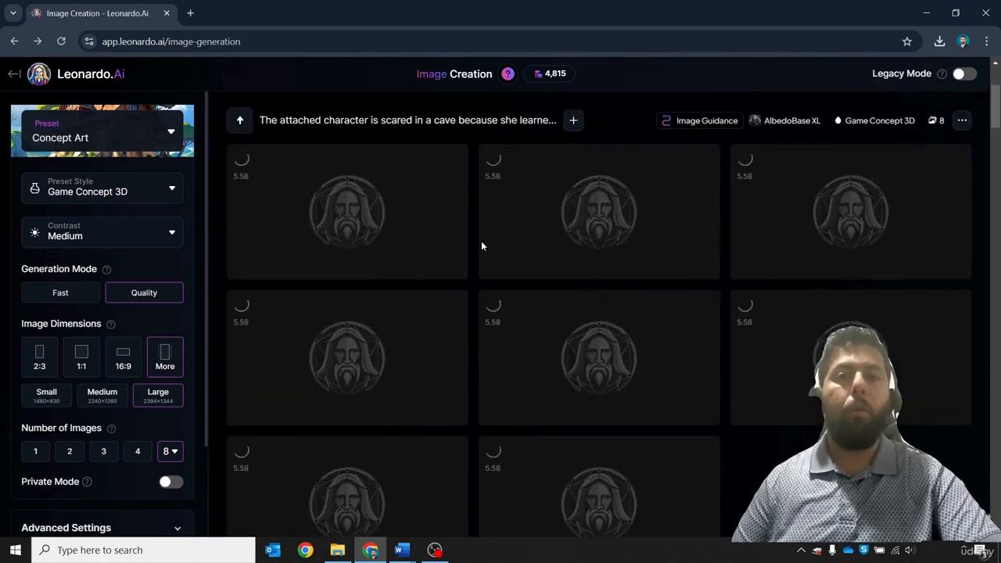
{"action": "scroll", "coordinate": [567, 264], "scroll_direction": "up", "scroll_amount": 10}
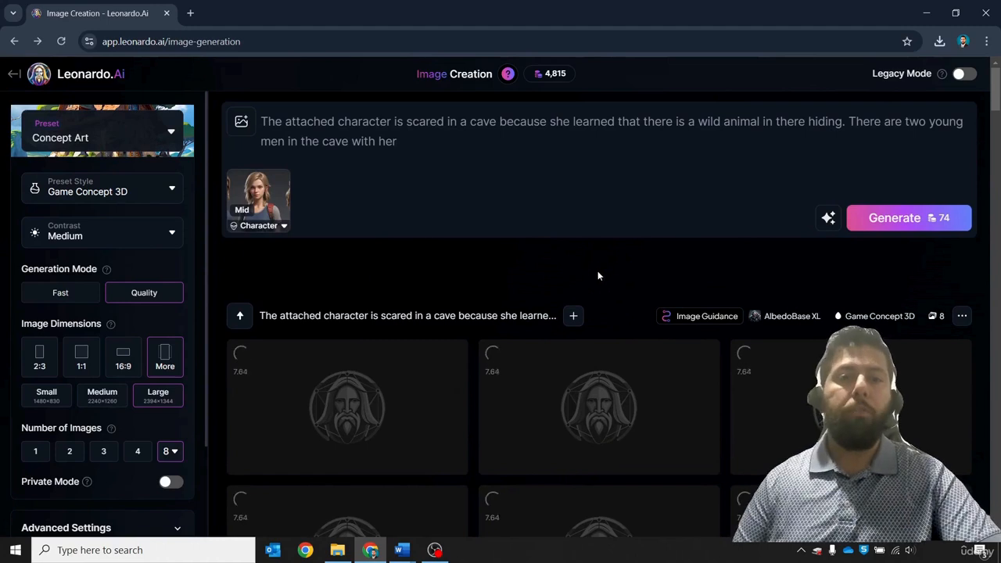
Set the character reference strength to High and generate another eight images from the same prompt.
{"action": "left_click", "coordinate": [240, 213]}
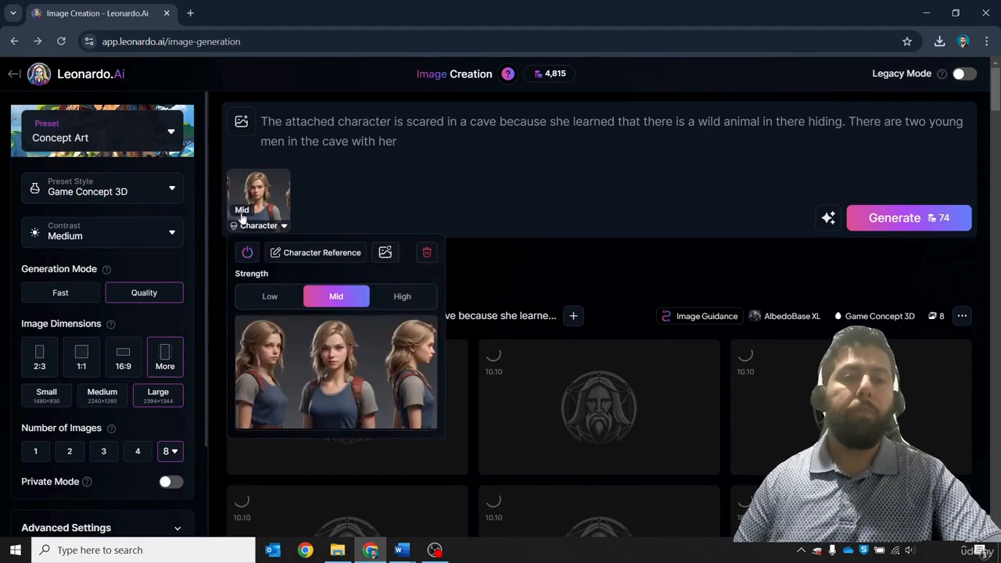
{"action": "left_click", "coordinate": [402, 302]}
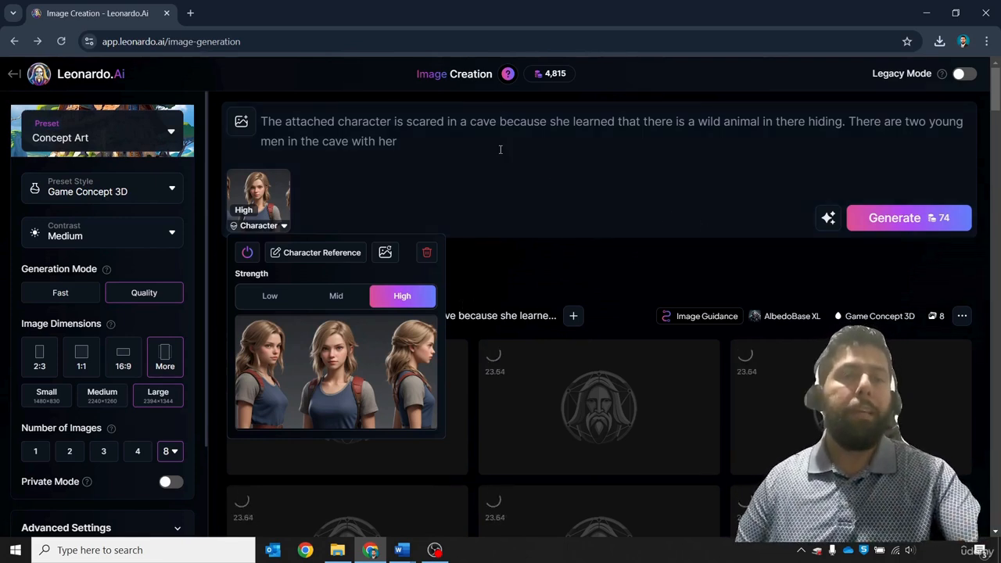
{"action": "left_click", "coordinate": [693, 165]}
{"action": "left_click", "coordinate": [923, 225]}
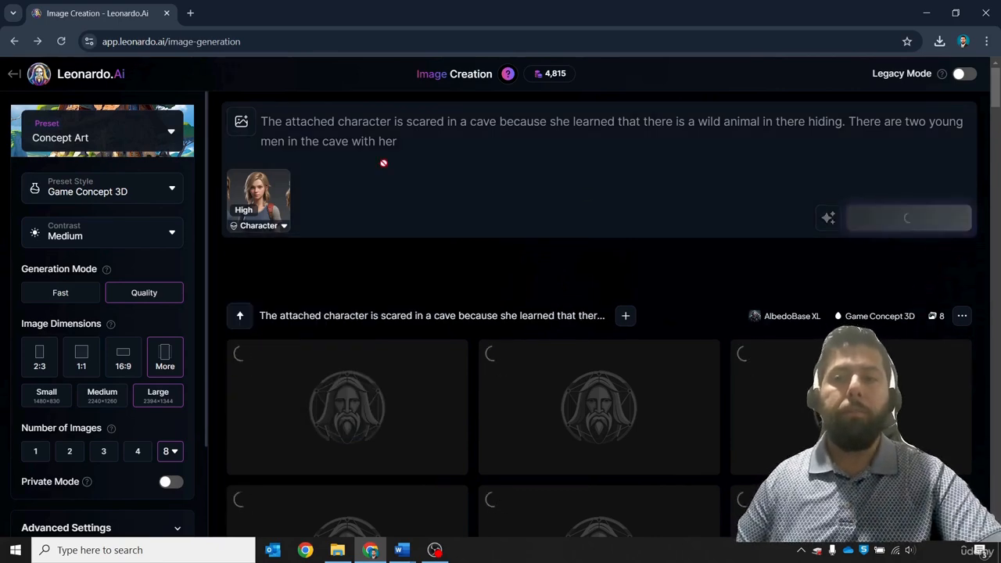
Examine the first three images of the finished 1368x768px batch, enlarging the one with a dark beast behind the young woman.
{"action": "scroll", "coordinate": [557, 172], "scroll_direction": "down", "scroll_amount": 5}
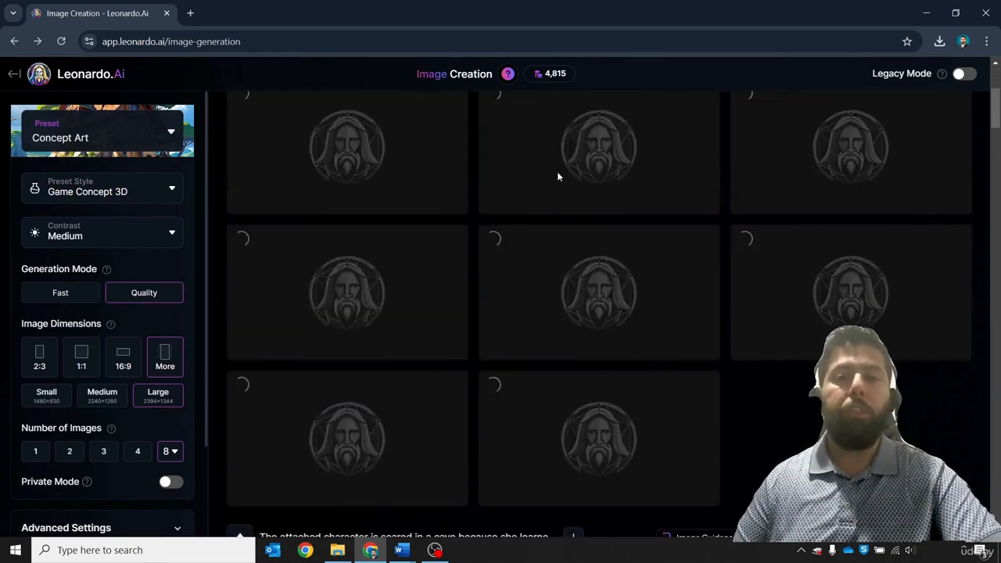
{"action": "scroll", "coordinate": [559, 178], "scroll_direction": "down", "scroll_amount": 3}
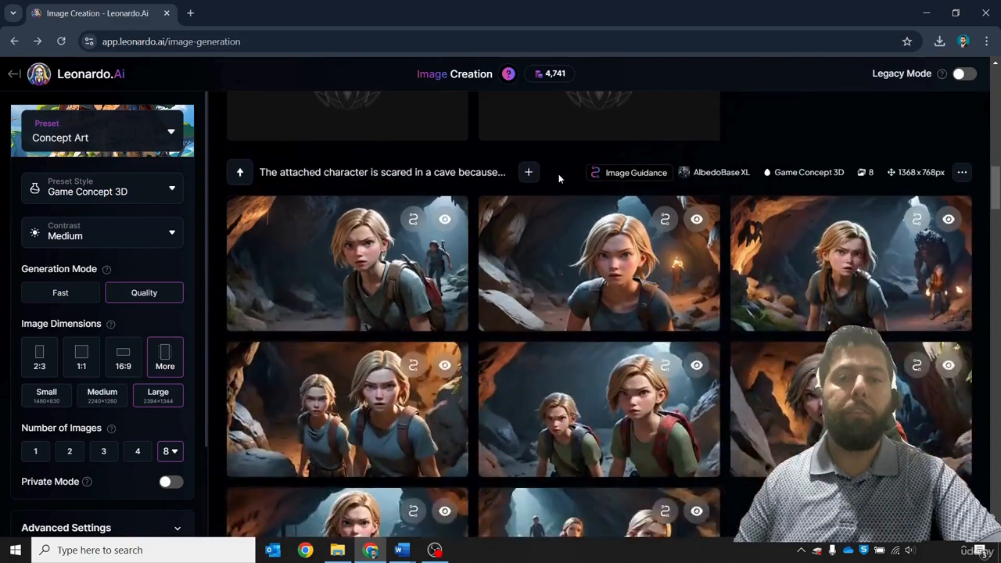
{"action": "scroll", "coordinate": [575, 253], "scroll_direction": "down", "scroll_amount": 2}
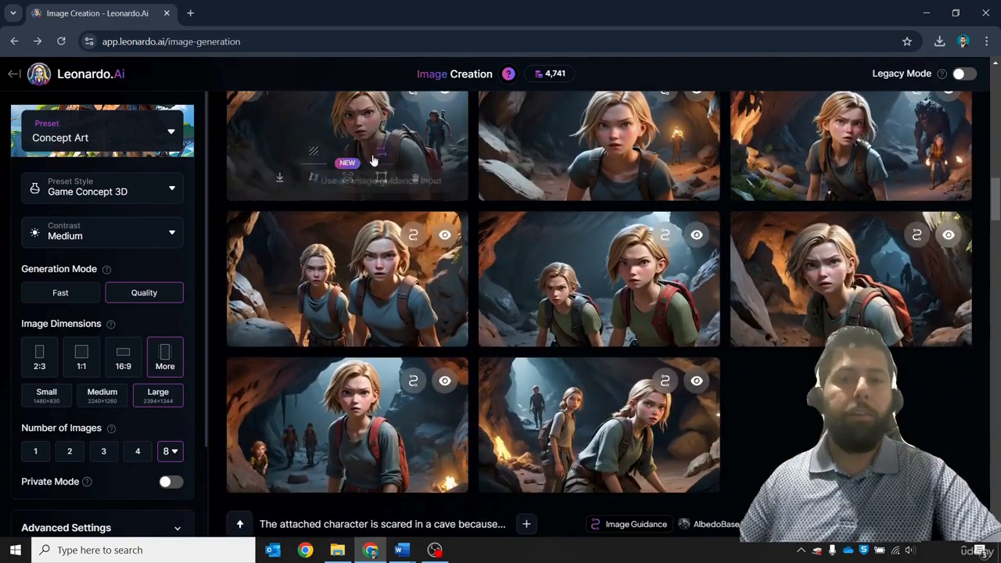
{"action": "left_click", "coordinate": [410, 121]}
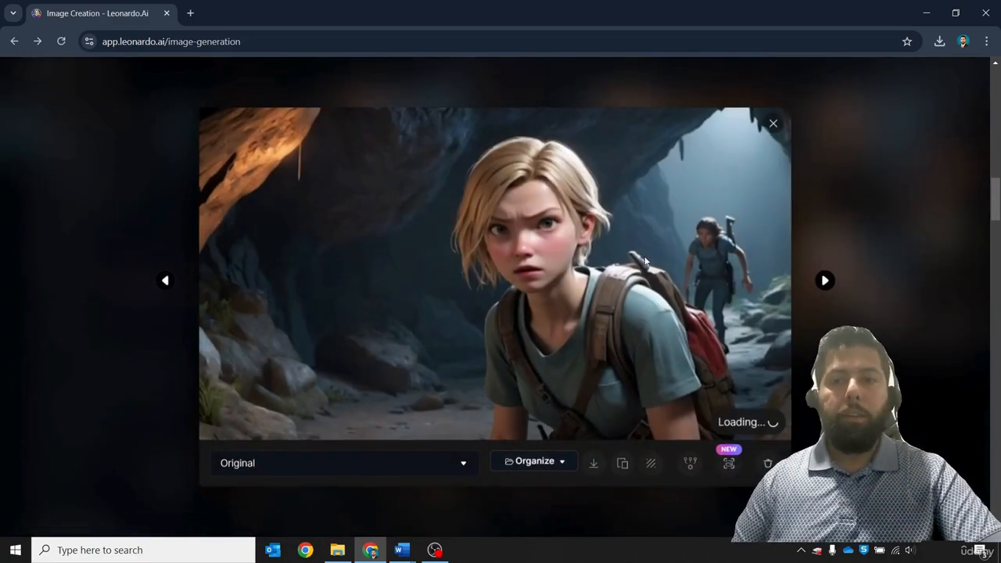
{"action": "key", "text": "Right"}
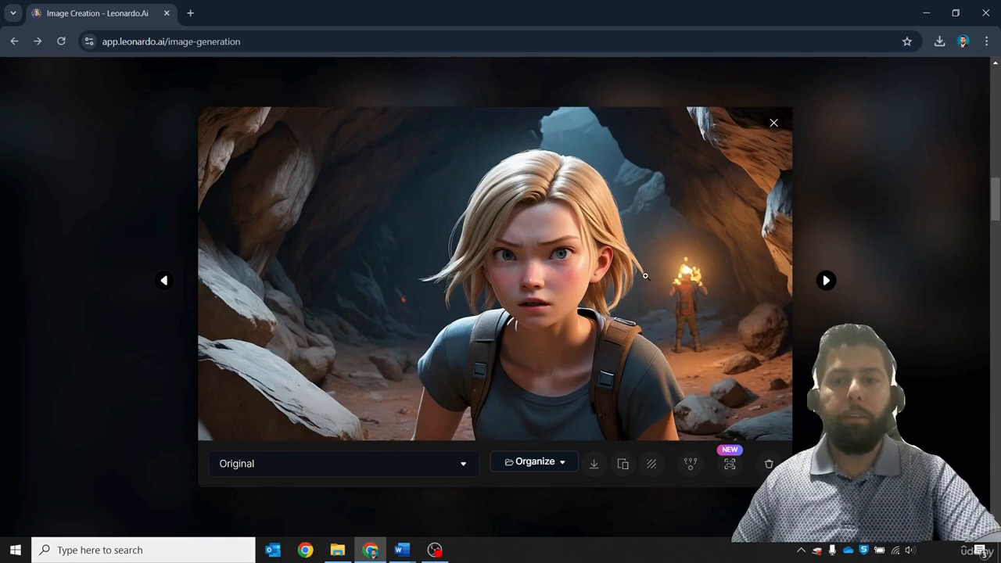
{"action": "key", "text": "Right"}
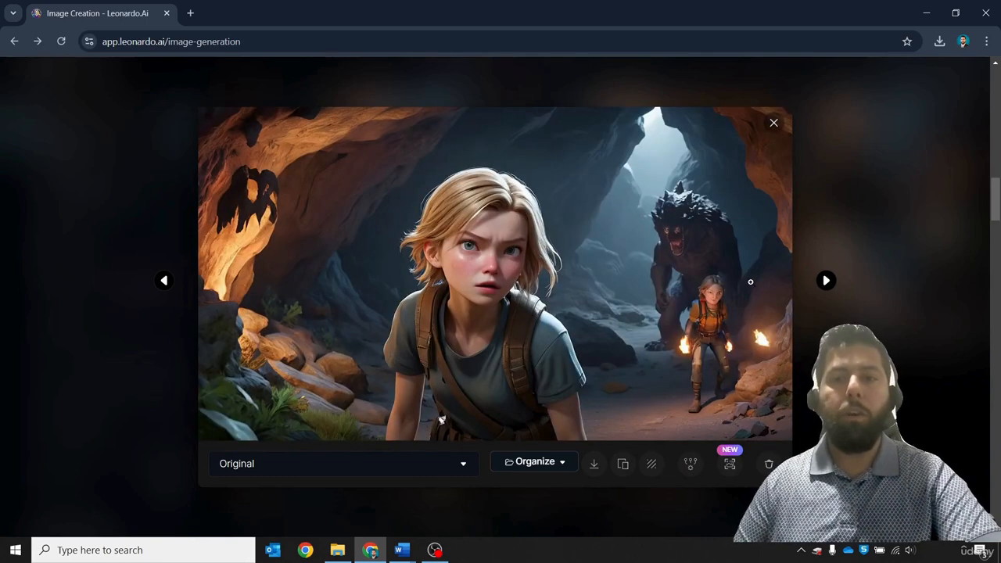
{"action": "left_click", "coordinate": [698, 254]}
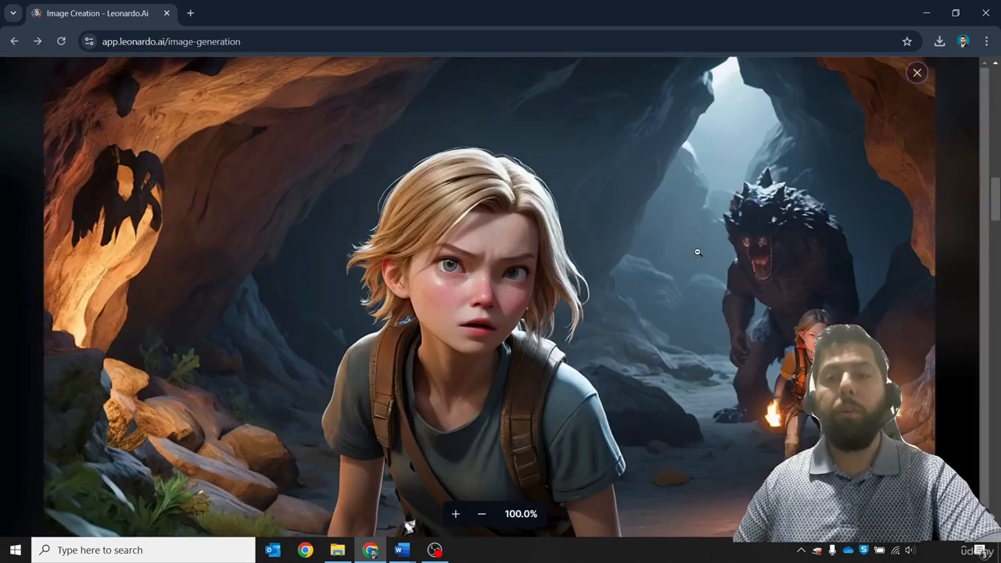
{"action": "left_click", "coordinate": [795, 272]}
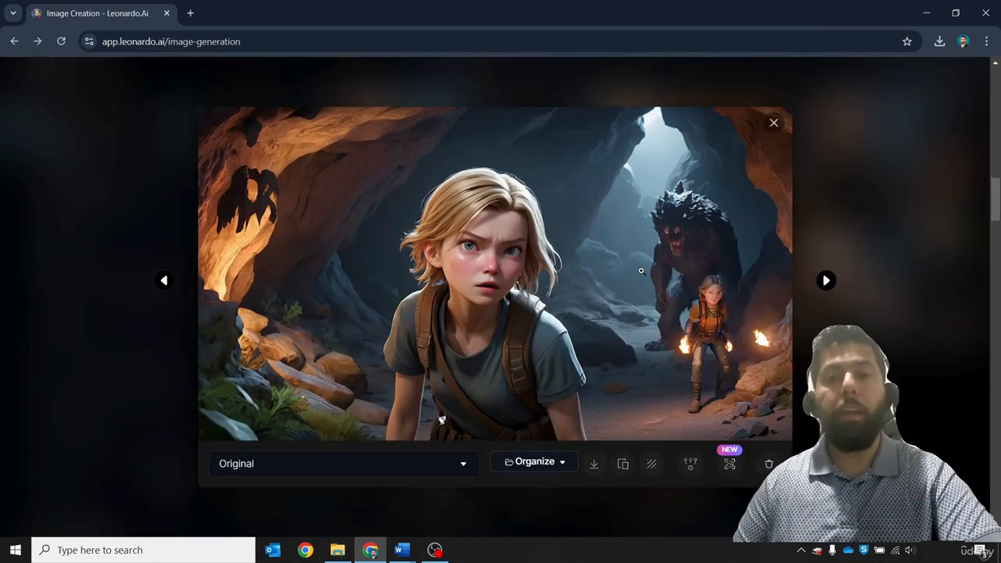
Examine the batch's remaining images, enlarging the ones with silhouettes and with two men behind the young woman, and close the viewer.
{"action": "key", "text": "Right"}
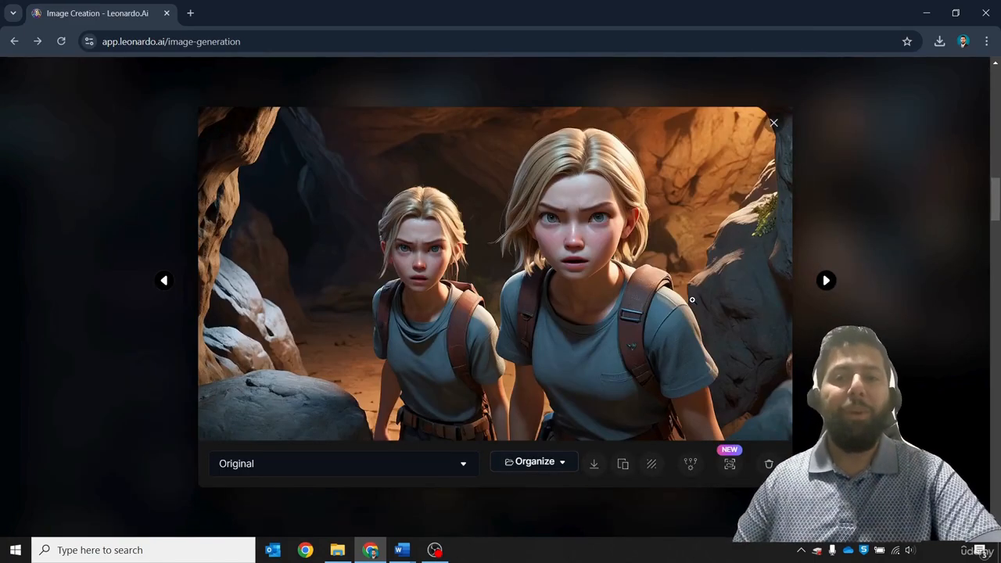
{"action": "key", "text": "Right"}
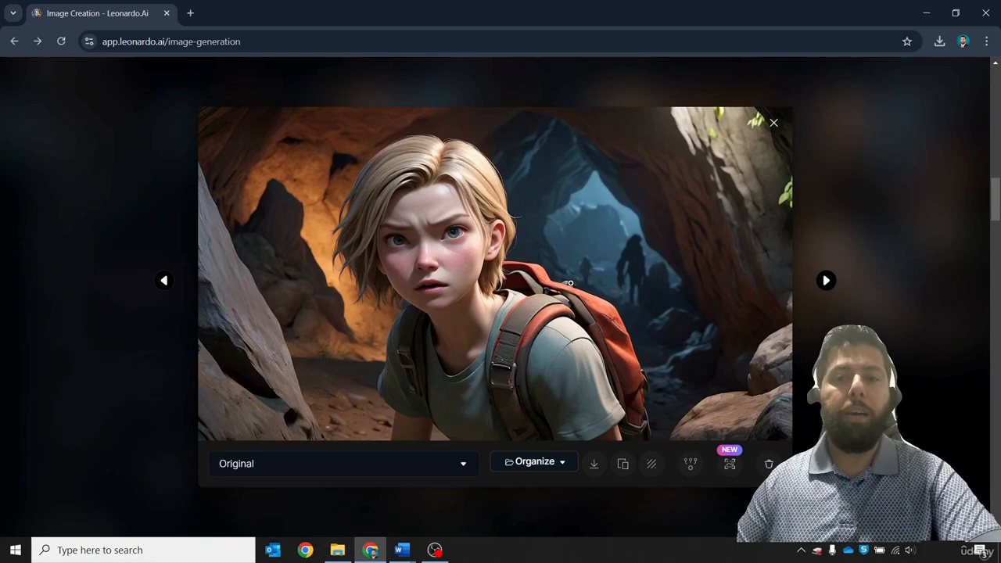
{"action": "left_click", "coordinate": [647, 274]}
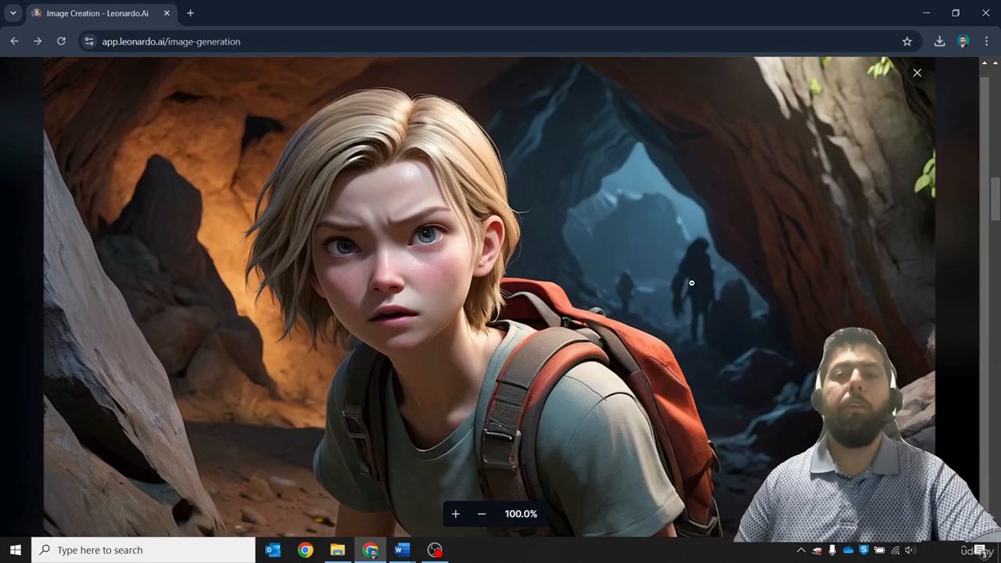
{"action": "left_click", "coordinate": [695, 301]}
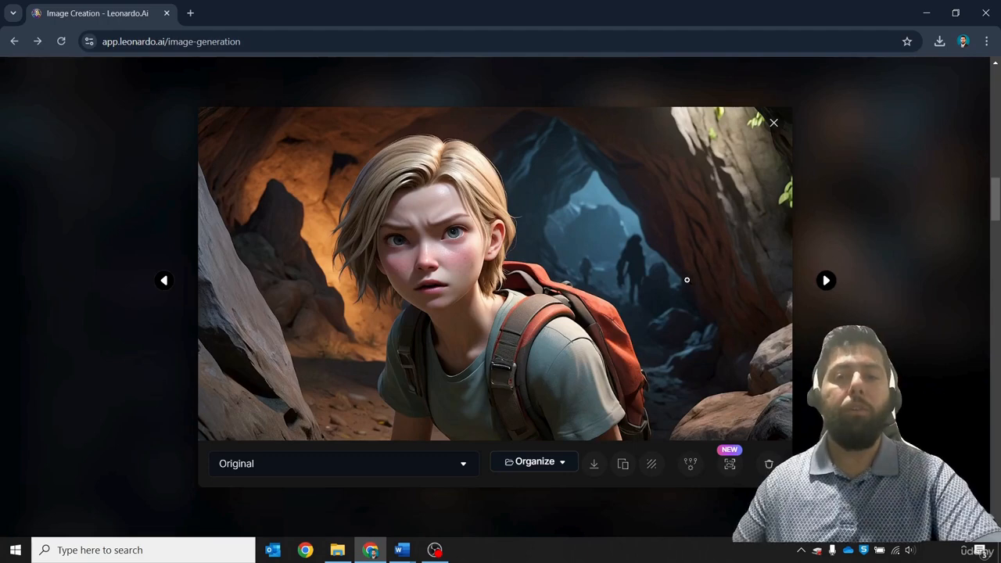
{"action": "key", "text": "Right"}
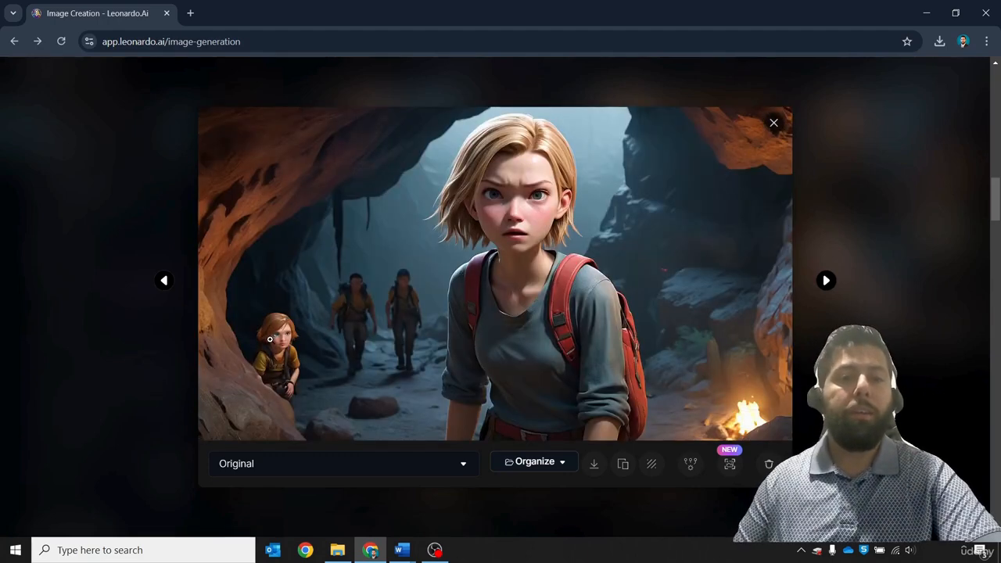
{"action": "left_click", "coordinate": [414, 311]}
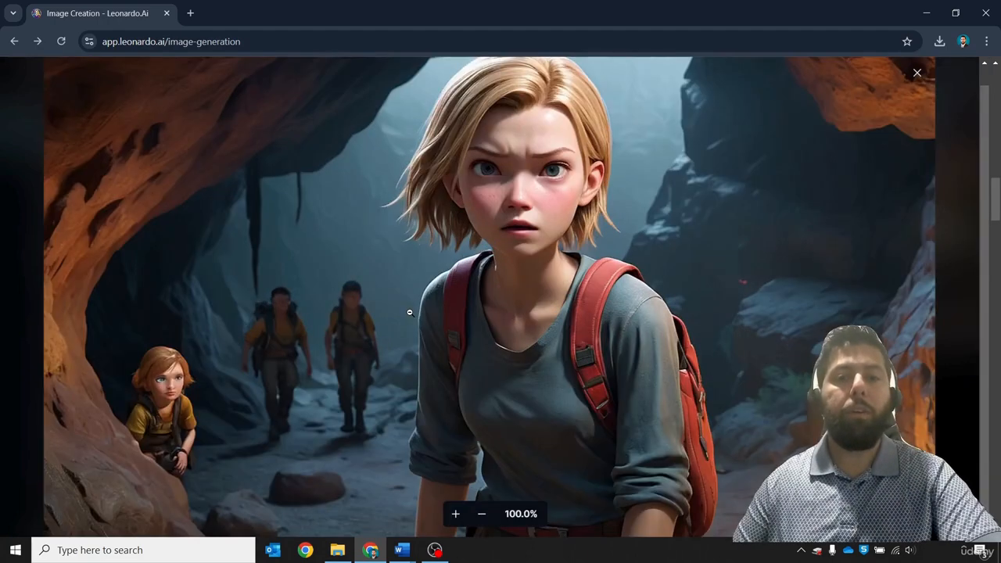
{"action": "left_click", "coordinate": [326, 320]}
{"action": "key", "text": "Right"}
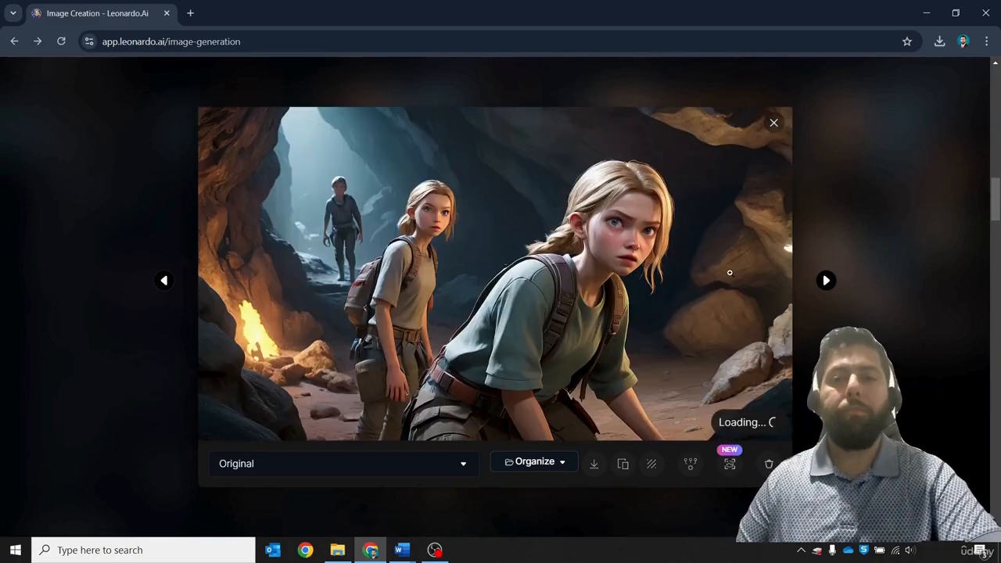
{"action": "key", "text": "Right"}
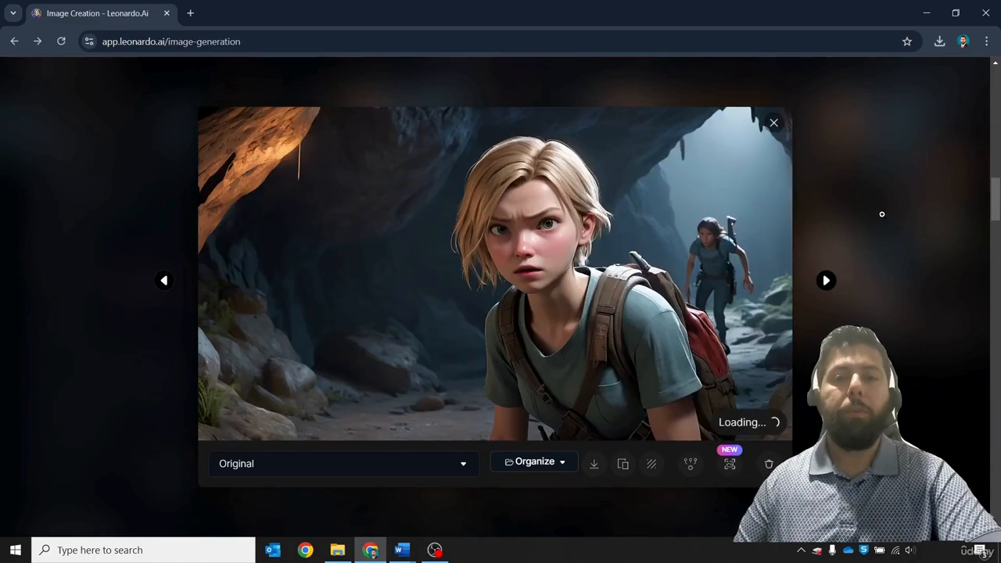
{"action": "left_click", "coordinate": [887, 217]}
Check the pending batches, examine the images of the Quality batch made with Mid reference strength, and close the viewer.
{"action": "scroll", "coordinate": [588, 243], "scroll_direction": "up", "scroll_amount": 8}
{"action": "scroll", "coordinate": [586, 239], "scroll_direction": "up", "scroll_amount": 7}
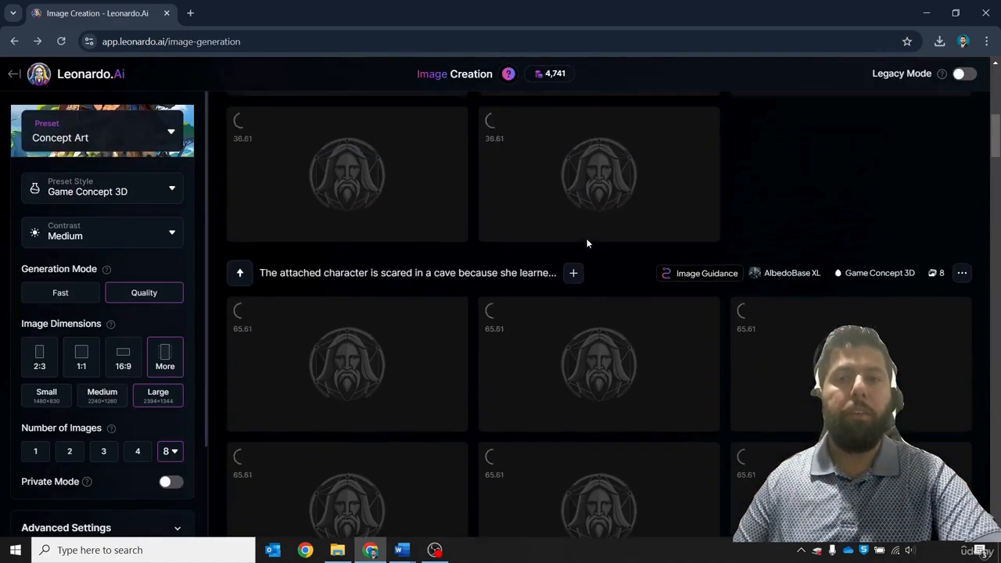
{"action": "scroll", "coordinate": [587, 243], "scroll_direction": "down", "scroll_amount": 5}
{"action": "scroll", "coordinate": [587, 248], "scroll_direction": "down", "scroll_amount": 2}
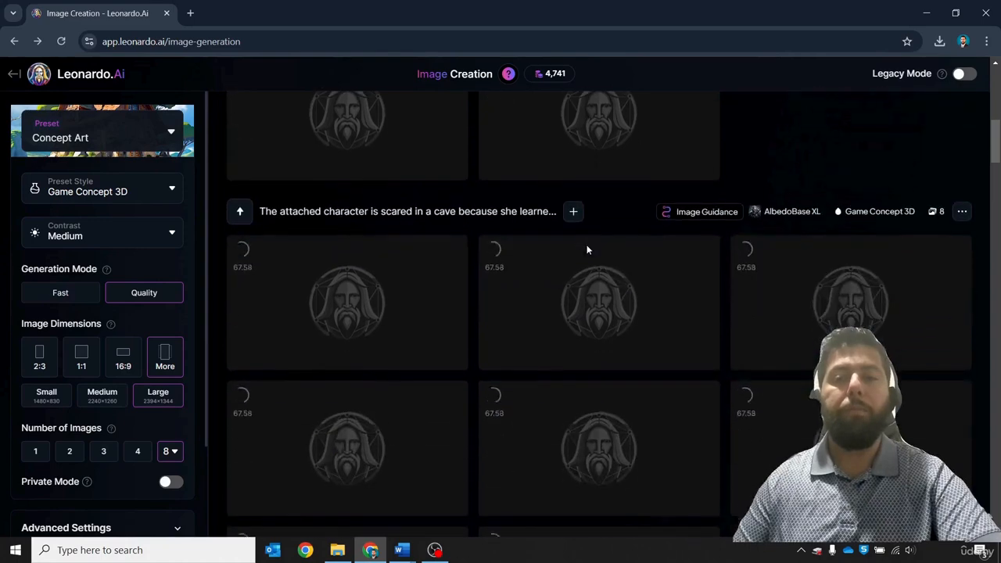
{"action": "left_click", "coordinate": [332, 149]}
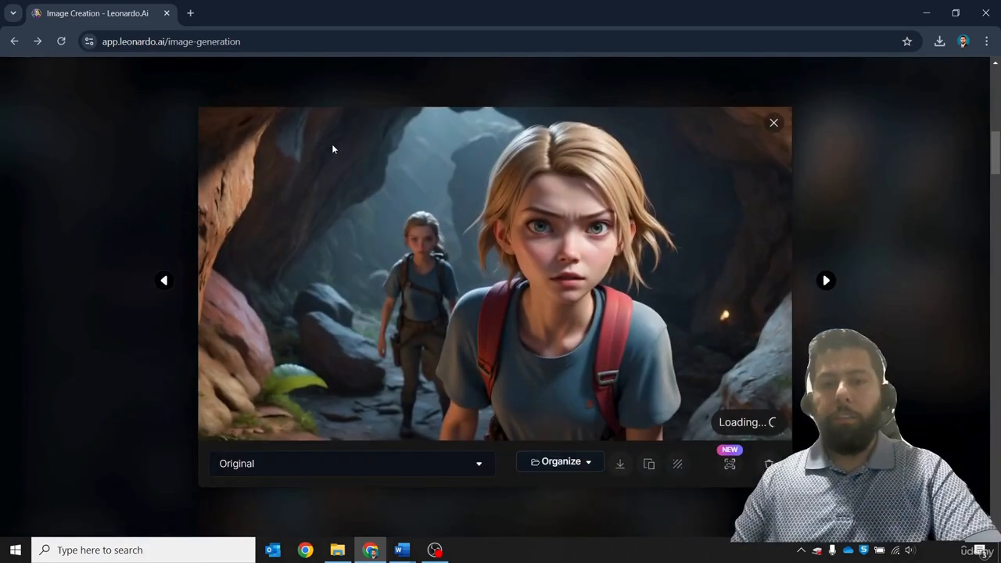
{"action": "key", "text": "Right"}
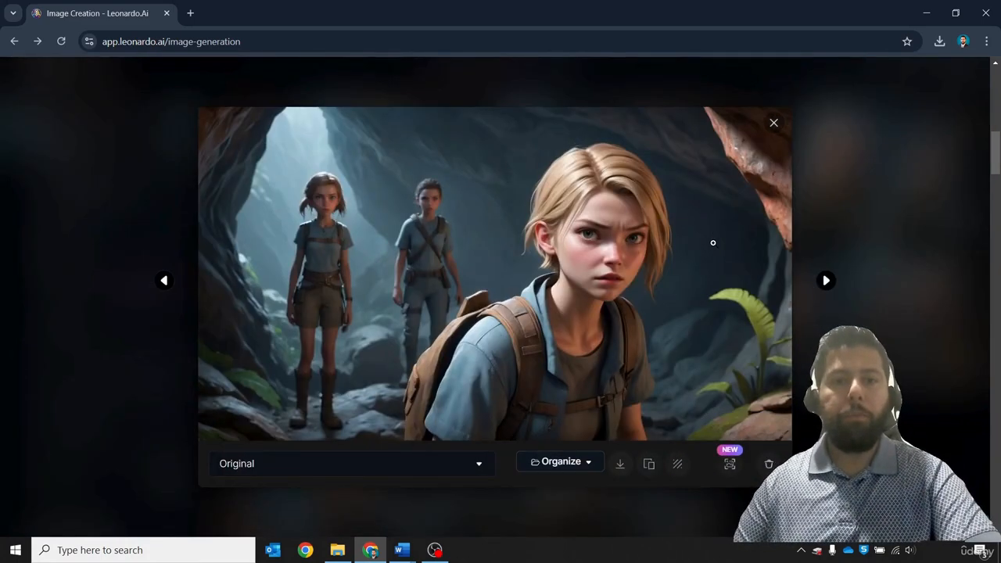
{"action": "key", "text": "Right"}
{"action": "key", "text": "Right"}
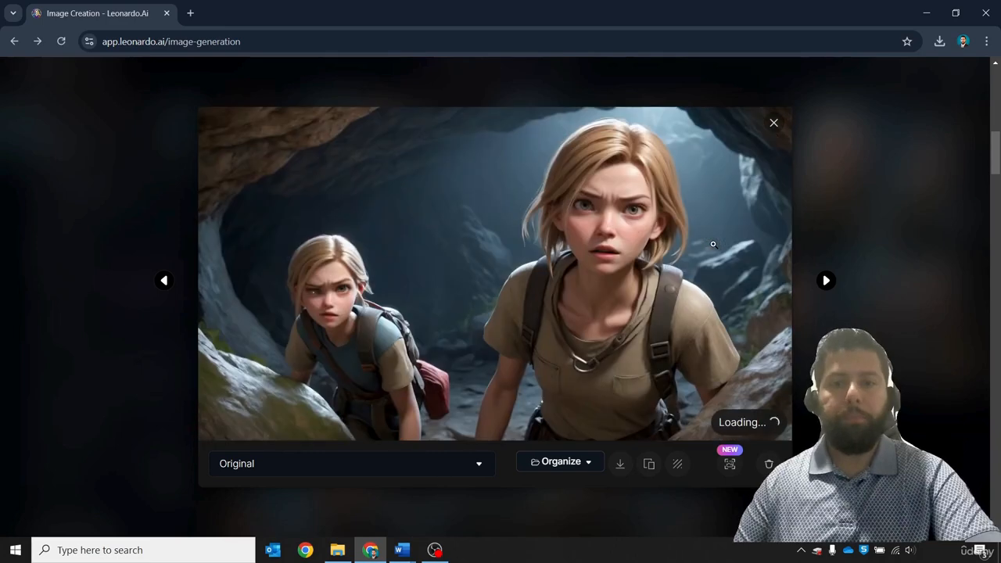
{"action": "key", "text": "Right"}
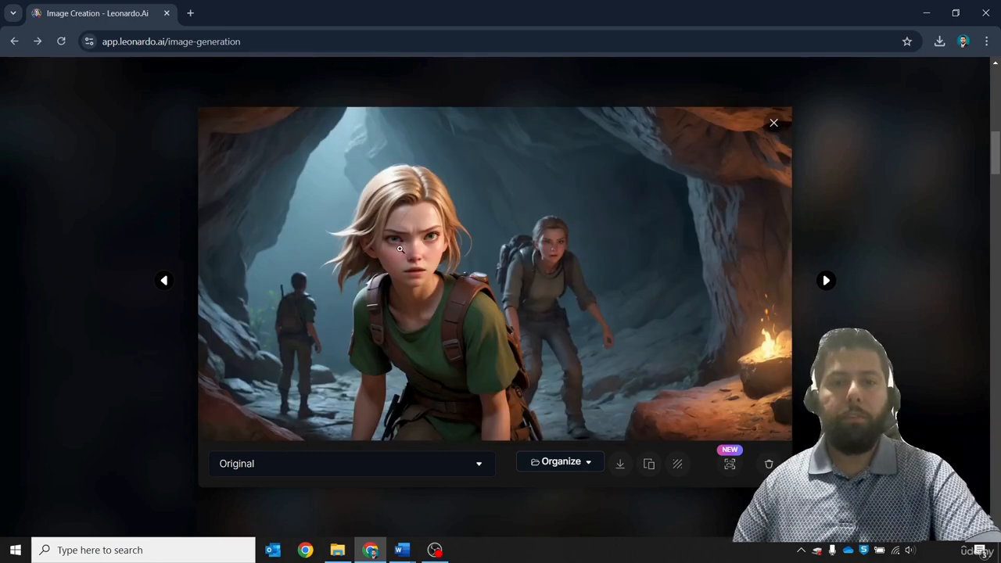
{"action": "key", "text": "Right"}
{"action": "key", "text": "Right"}
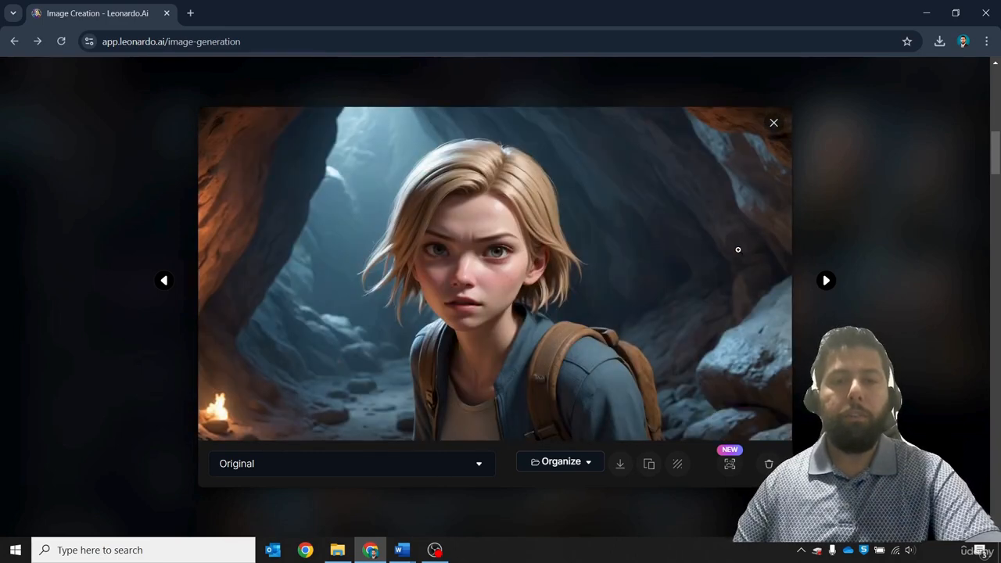
{"action": "key", "text": "Right"}
{"action": "key", "text": "Right"}
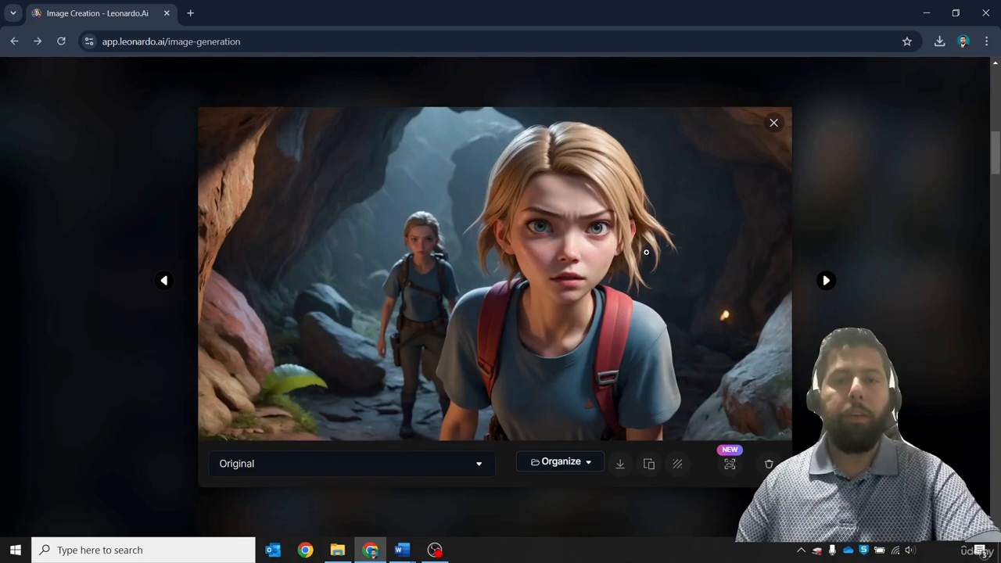
{"action": "key", "text": "Right"}
{"action": "key", "text": "Right"}
{"action": "left_click", "coordinate": [891, 188]}
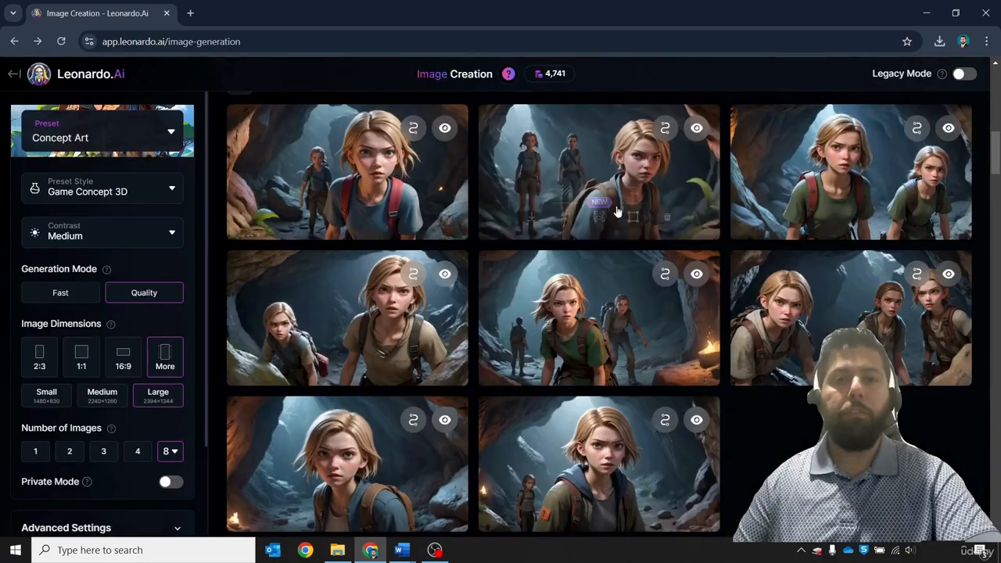
Find the finished 2392x1344px batch made with High reference strength and examine its images one by one.
{"action": "scroll", "coordinate": [516, 254], "scroll_direction": "up", "scroll_amount": 6}
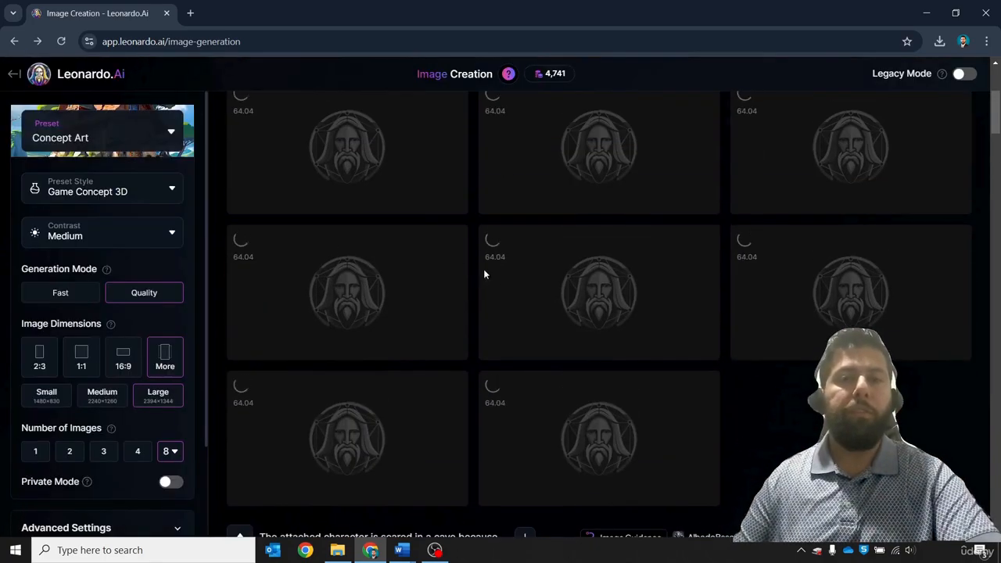
{"action": "scroll", "coordinate": [508, 270], "scroll_direction": "up", "scroll_amount": 2}
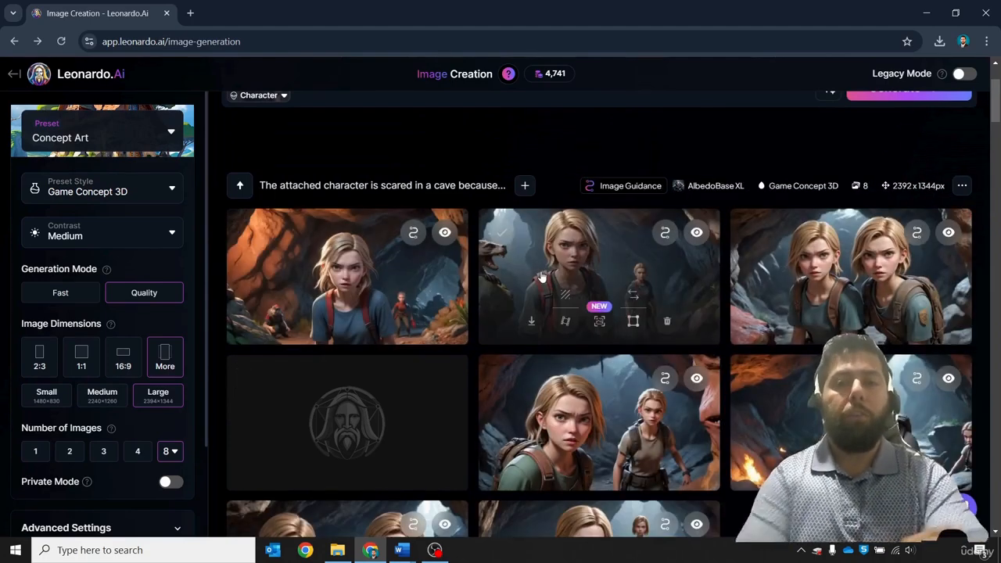
{"action": "left_click", "coordinate": [336, 249]}
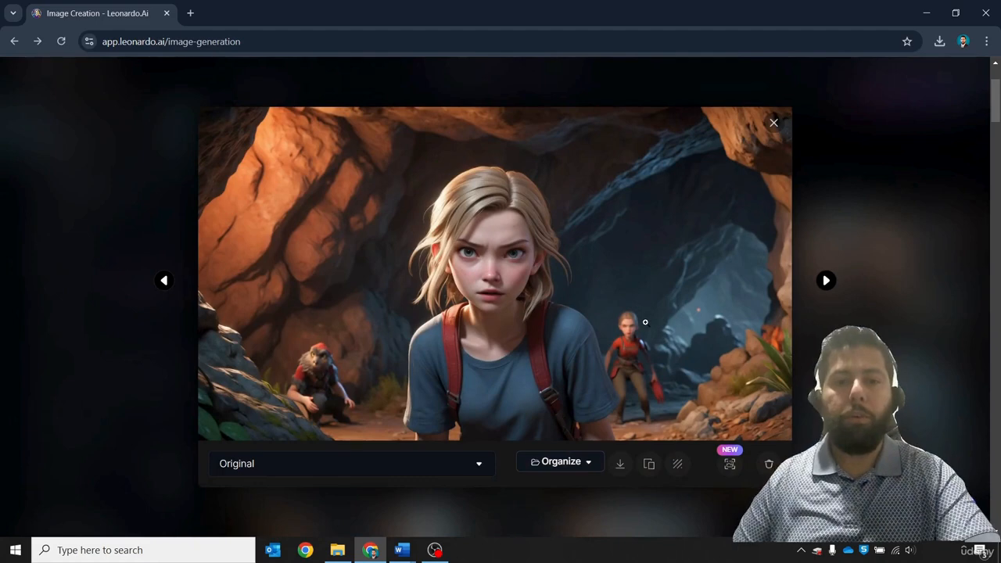
{"action": "key", "text": "Right"}
{"action": "key", "text": "Right"}
{"action": "key", "text": "Right"}
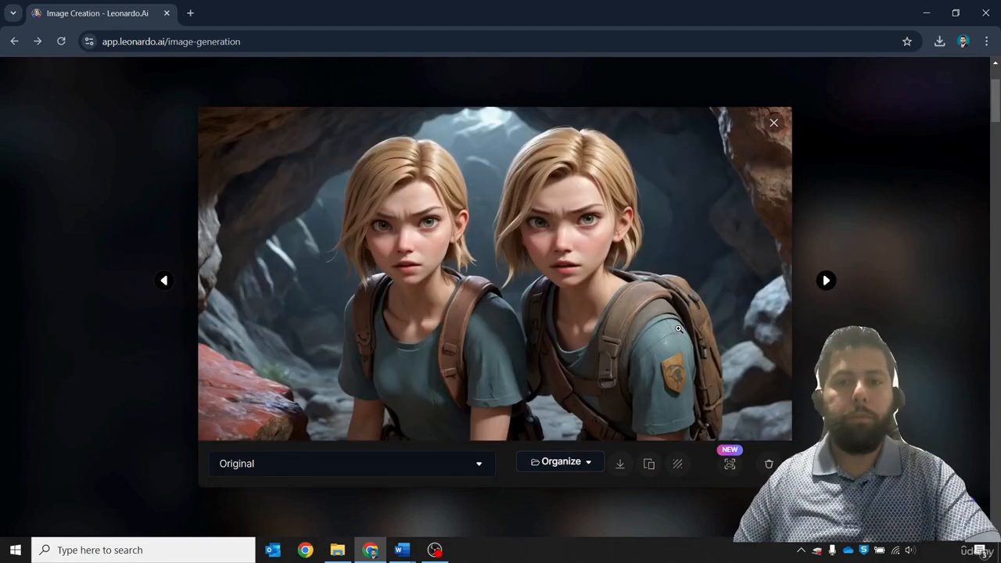
{"action": "key", "text": "Right"}
{"action": "key", "text": "Right"}
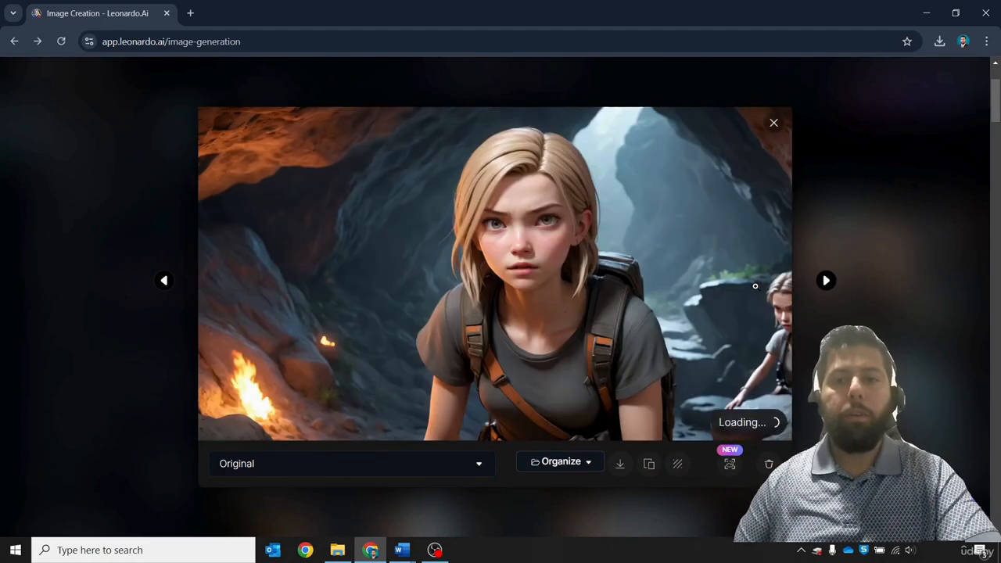
Examine the remaining images of the 2392x1344px batch and close the viewer.
{"action": "left_click", "coordinate": [826, 279]}
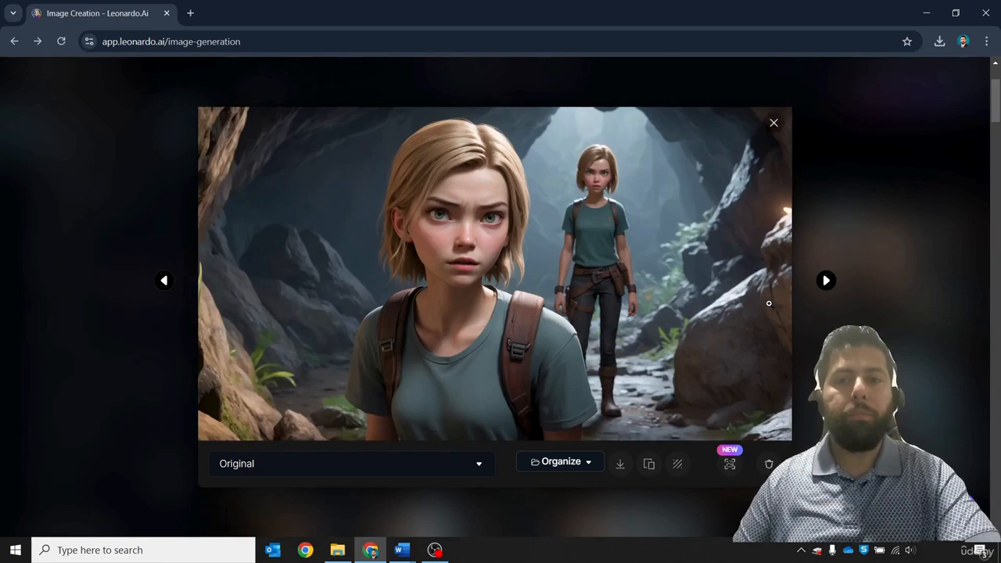
{"action": "key", "text": "Right"}
{"action": "key", "text": "Right"}
{"action": "key", "text": "Right"}
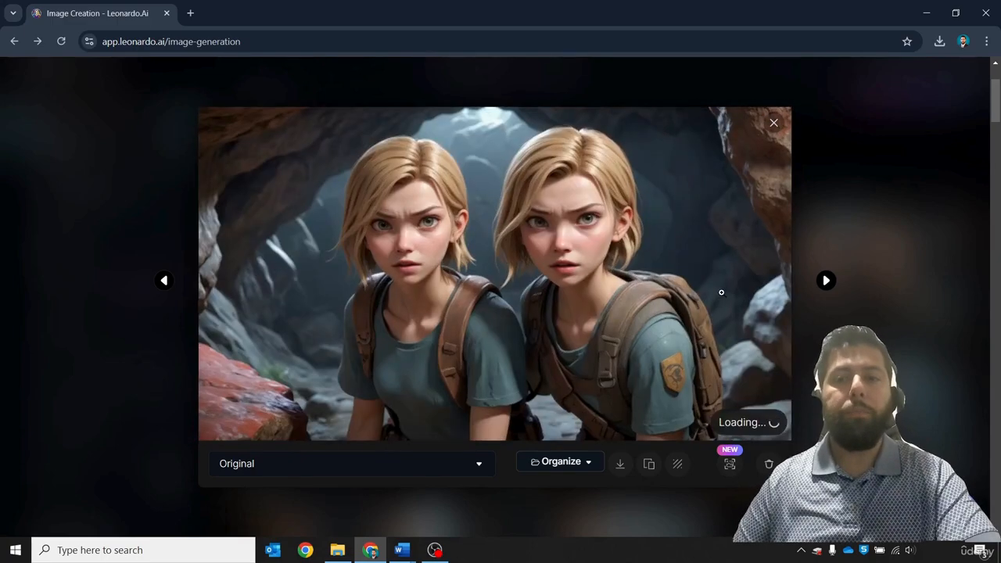
{"action": "key", "text": "Right"}
{"action": "key", "text": "Escape"}
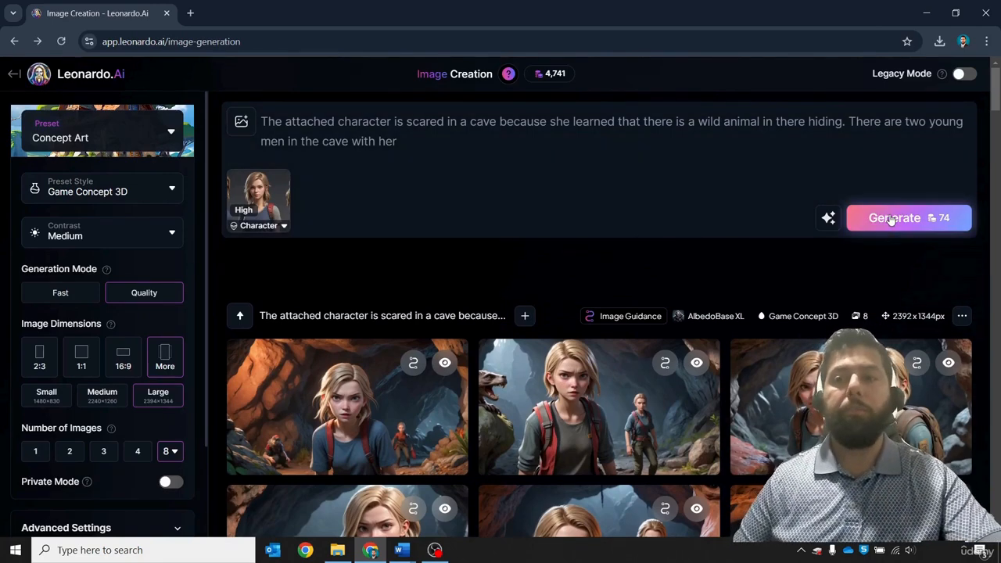
Generate eight more images in Quality mode, then set the generation mode to Fast and generate another eight.
{"action": "left_click", "coordinate": [891, 220]}
{"action": "left_click", "coordinate": [81, 296]}
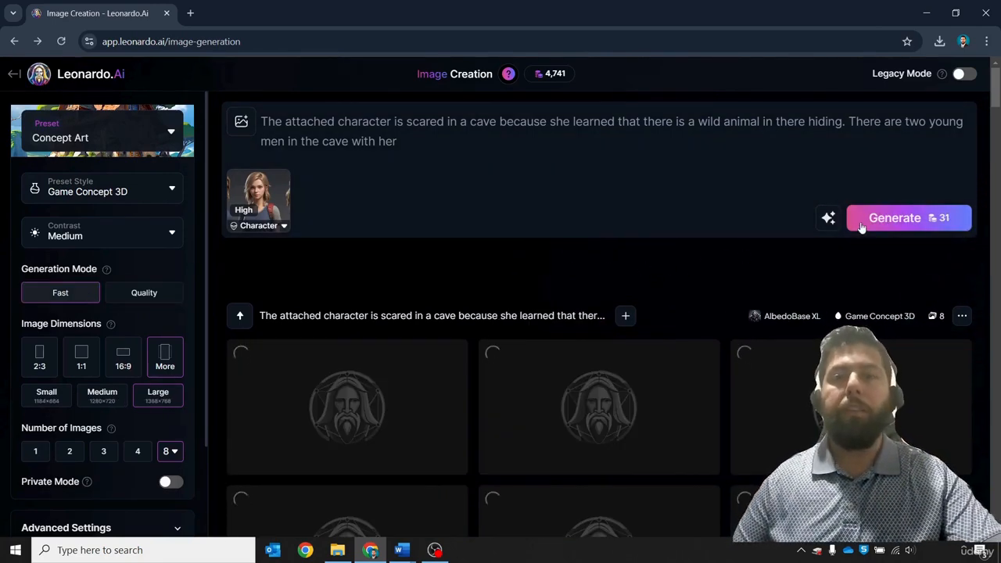
{"action": "left_click", "coordinate": [921, 219]}
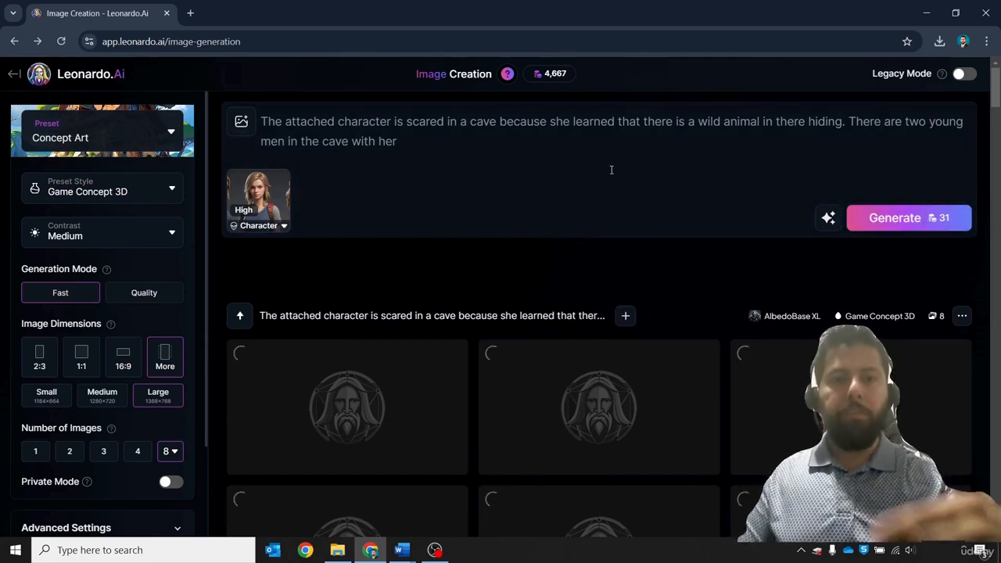
Set the character reference strength to Mid and generate eight images in Fast mode.
{"action": "left_click", "coordinate": [283, 226]}
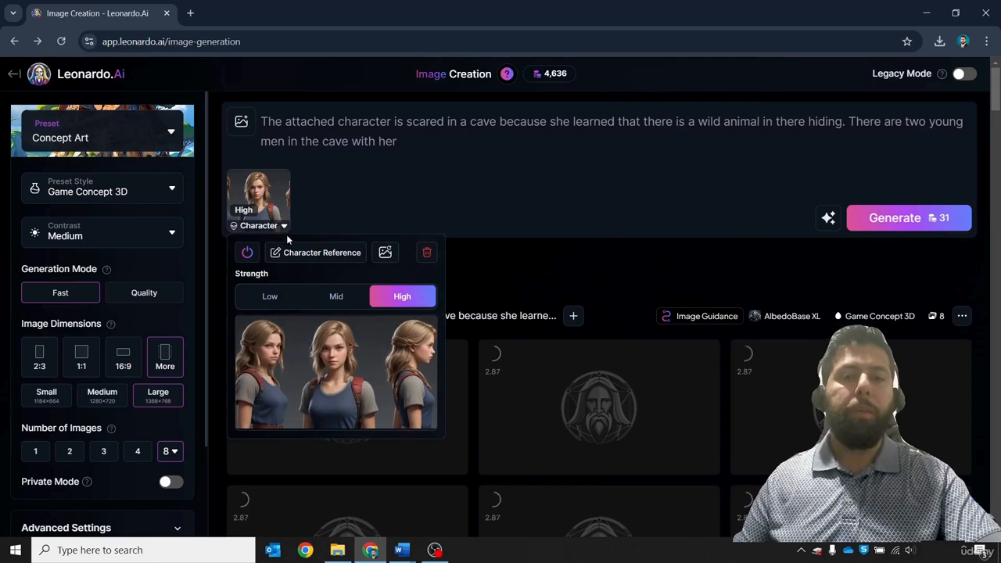
{"action": "left_click", "coordinate": [336, 296]}
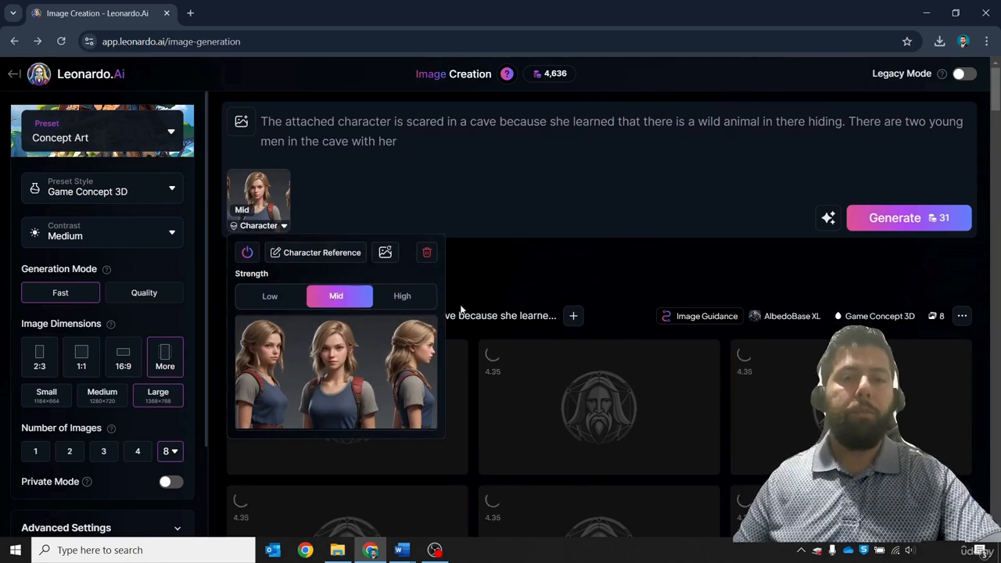
{"action": "left_click", "coordinate": [905, 218]}
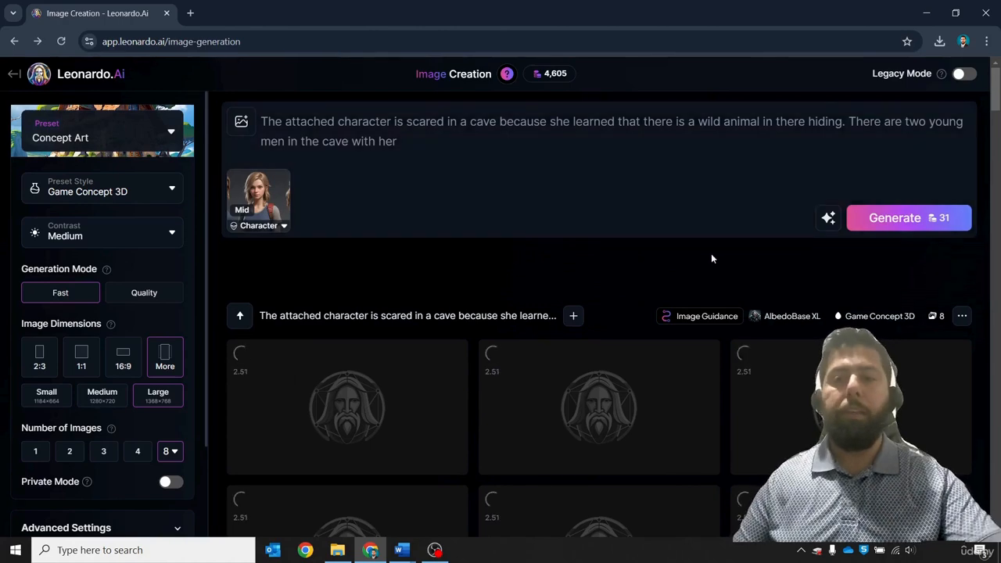
Generate eight images from the prompt "The attached character is scared in a cave. There are two young men in the cave with her".
{"action": "scroll", "coordinate": [711, 259], "scroll_direction": "down", "scroll_amount": 3}
{"action": "scroll", "coordinate": [710, 253], "scroll_direction": "up", "scroll_amount": 3}
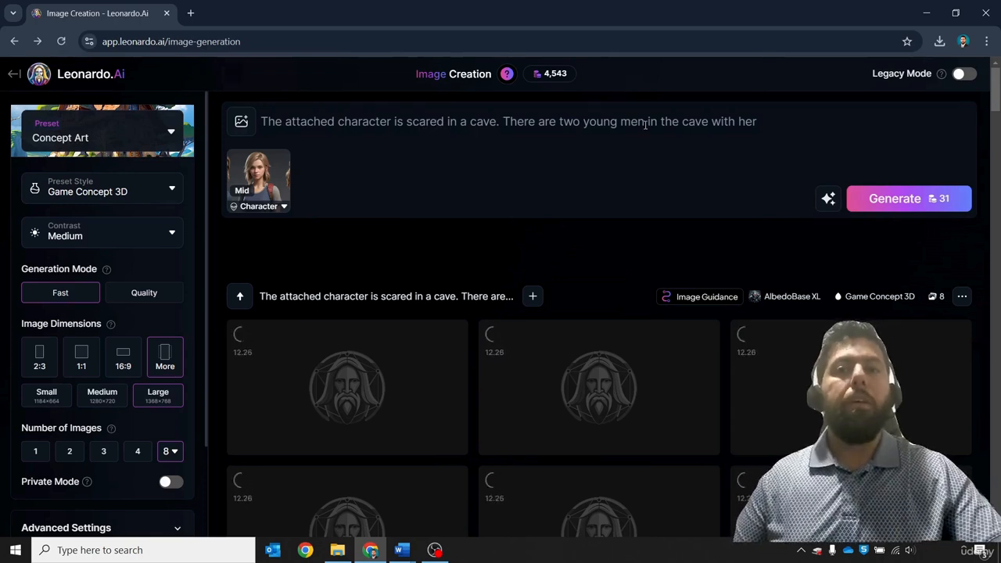
{"action": "left_click", "coordinate": [890, 201]}
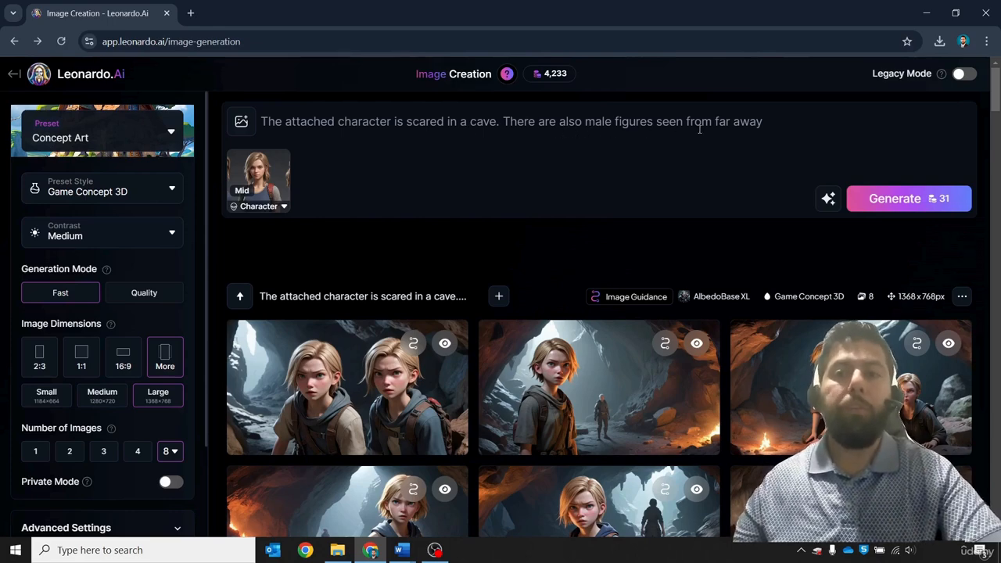
Examine the first four images of the batch prompted with "There are also male figures seen from far away".
{"action": "mouse_move", "coordinate": [399, 377]}
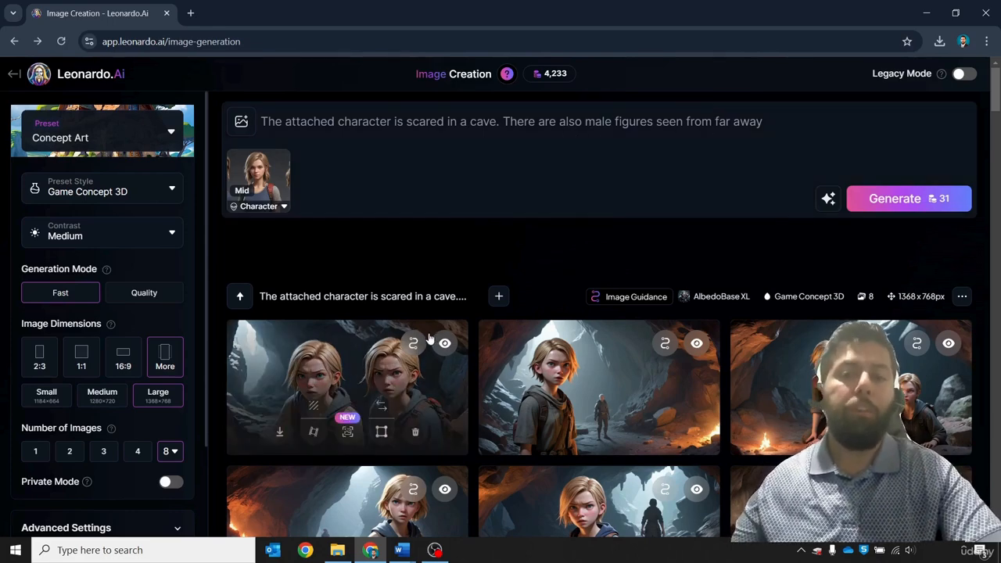
{"action": "left_click", "coordinate": [342, 382]}
{"action": "key", "text": "Right"}
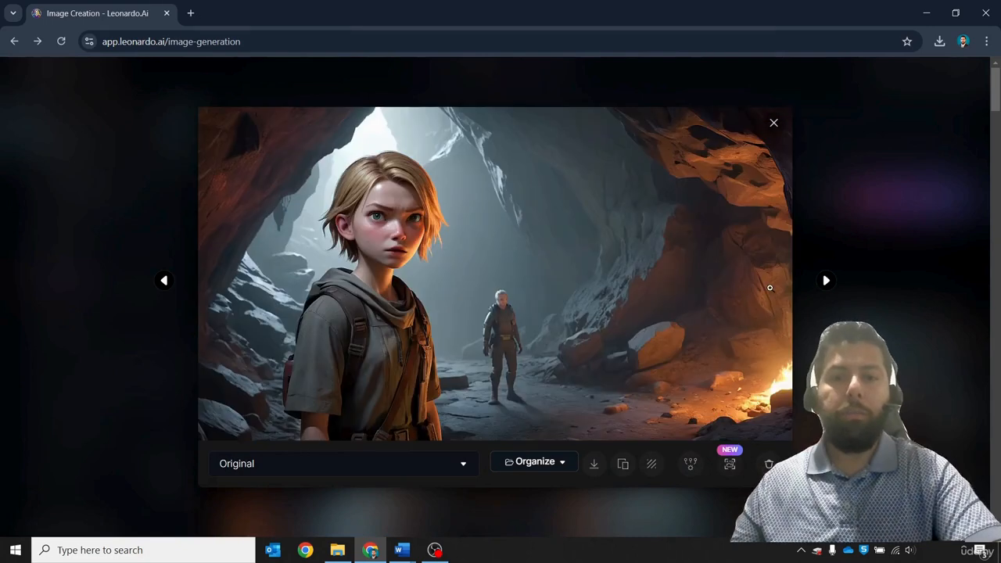
{"action": "key", "text": "Right"}
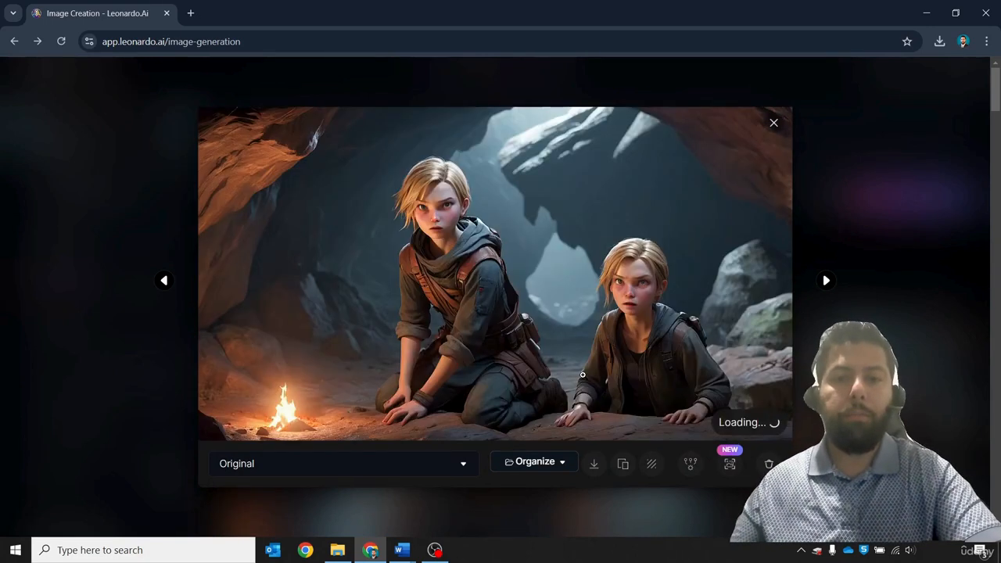
{"action": "key", "text": "Left"}
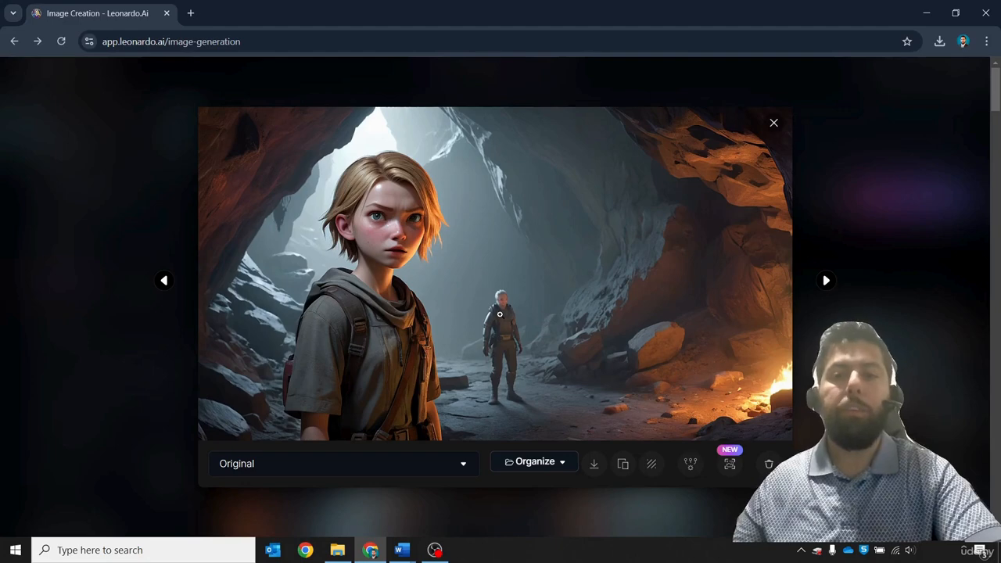
{"action": "key", "text": "Right"}
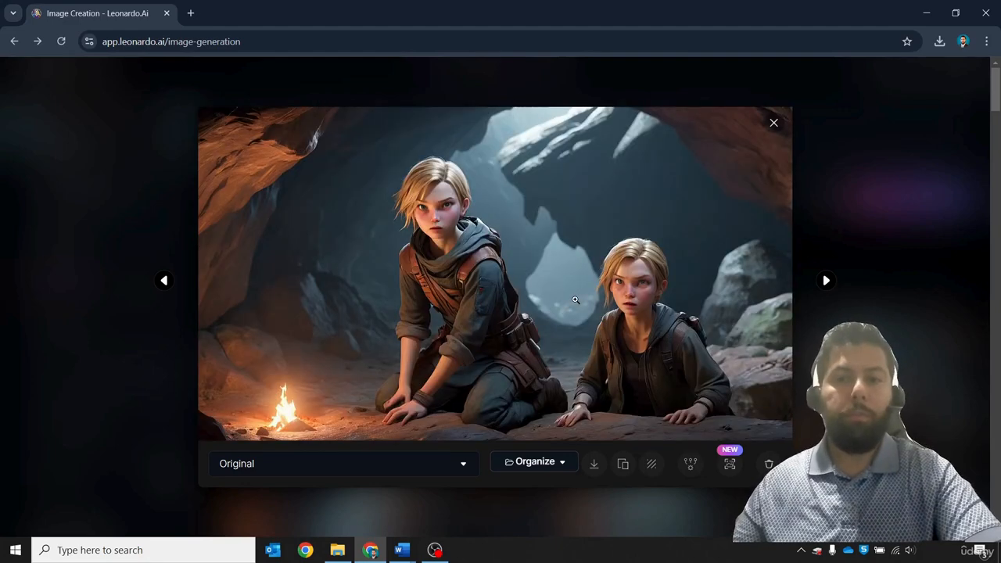
{"action": "key", "text": "Right"}
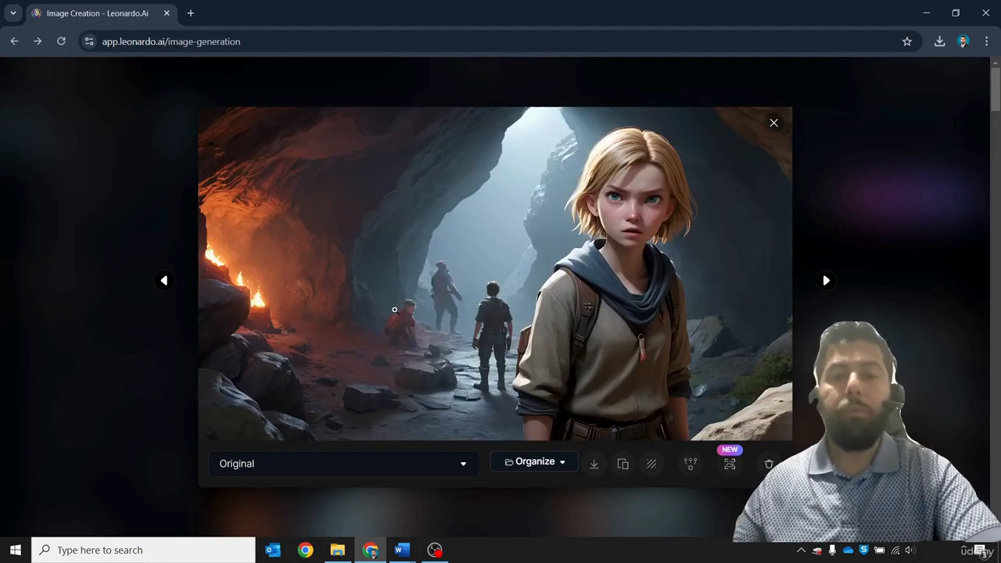
Inspect the image with three distant figures behind the young woman at 100% and download it.
{"action": "left_click", "coordinate": [505, 314]}
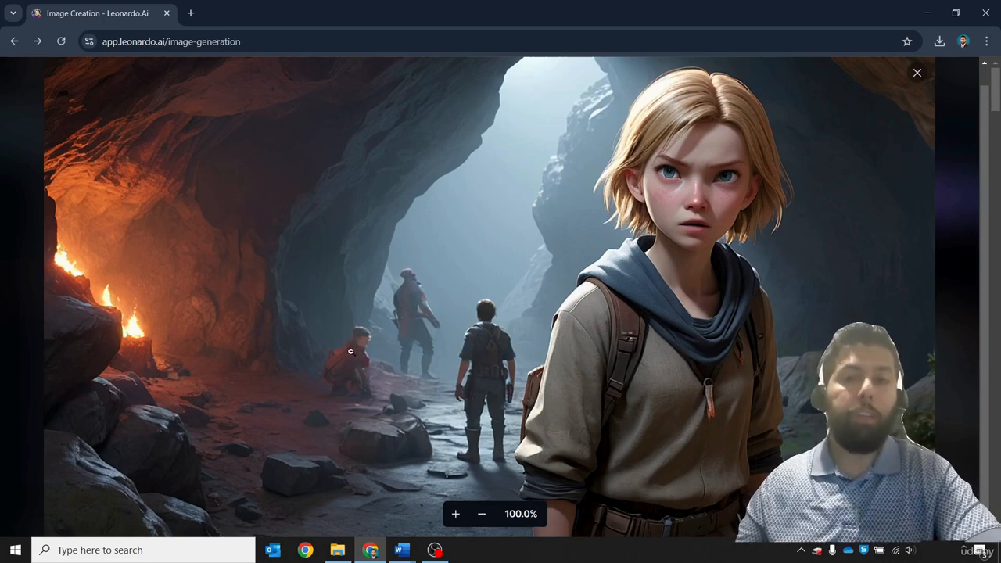
{"action": "left_click", "coordinate": [375, 333]}
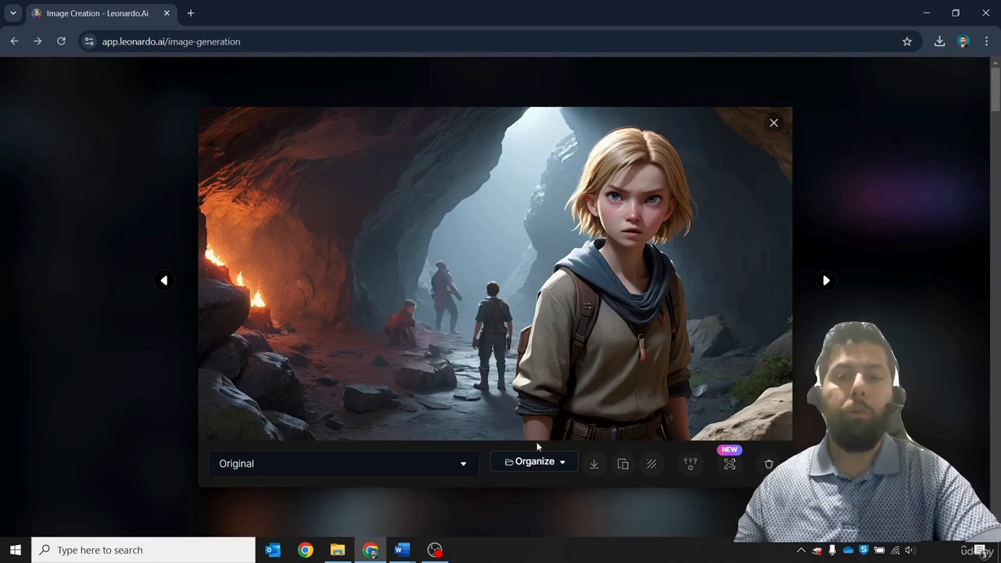
{"action": "left_click", "coordinate": [593, 464]}
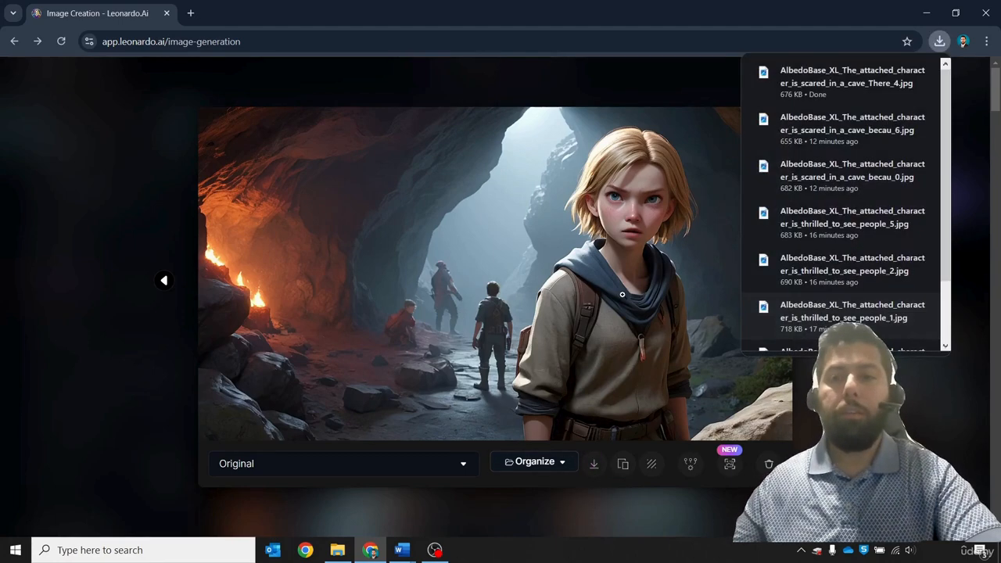
Enlarge the image with a lone man seen from behind, and move on to the one with the towering man.
{"action": "key", "text": "Right"}
{"action": "left_click", "coordinate": [659, 335]}
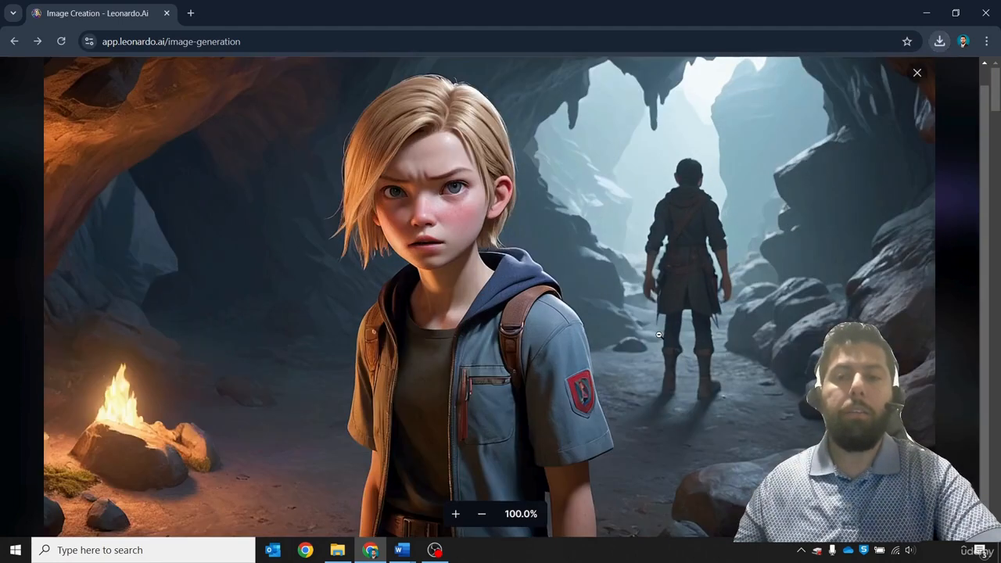
{"action": "key", "text": "Right"}
{"action": "key", "text": "Right"}
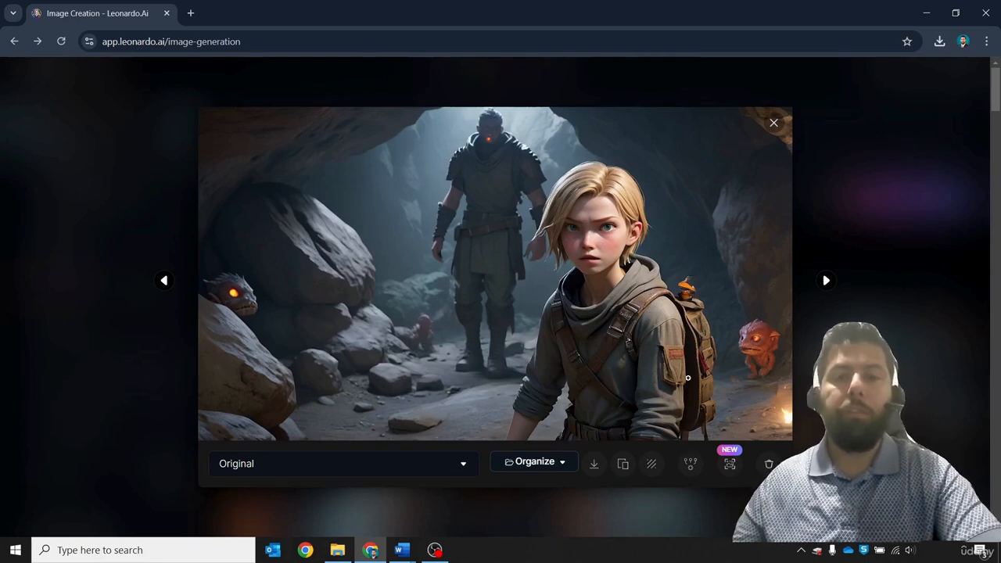
Inspect the image with the towering man and small red creatures, download it, and close the viewer after the following image.
{"action": "left_click", "coordinate": [755, 352]}
{"action": "left_click", "coordinate": [435, 323]}
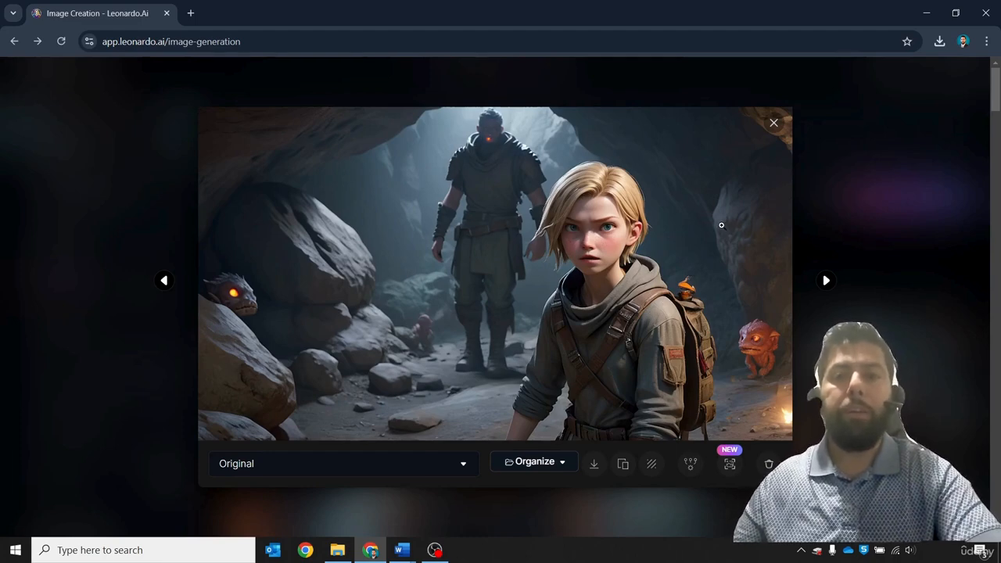
{"action": "left_click", "coordinate": [591, 465]}
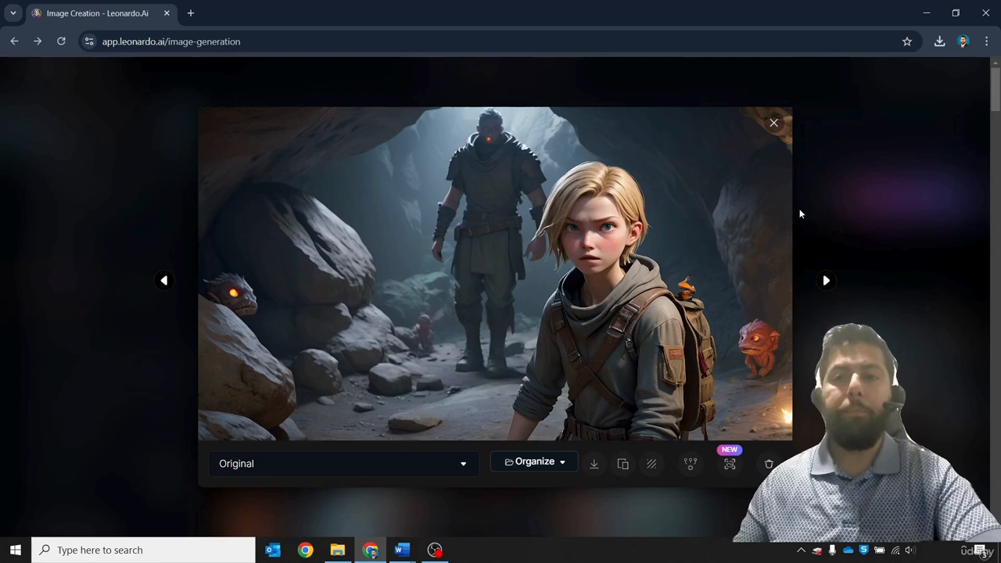
{"action": "left_click", "coordinate": [826, 280]}
{"action": "left_click", "coordinate": [843, 223]}
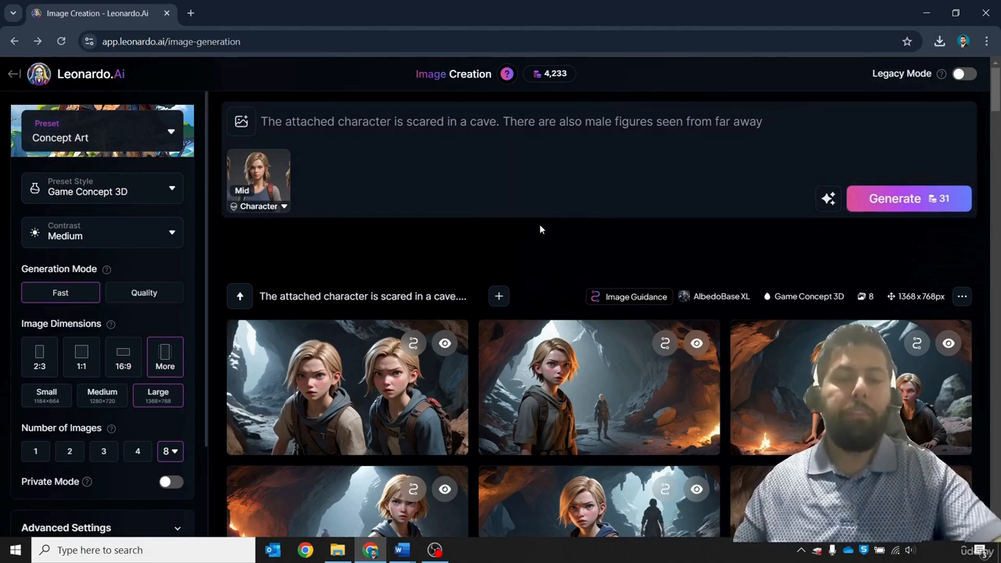
Switch to the Story Script document in Word and review the Scene 4 lines, highlighting "There's a wild animal in here!".
{"action": "mouse_move", "coordinate": [505, 376]}
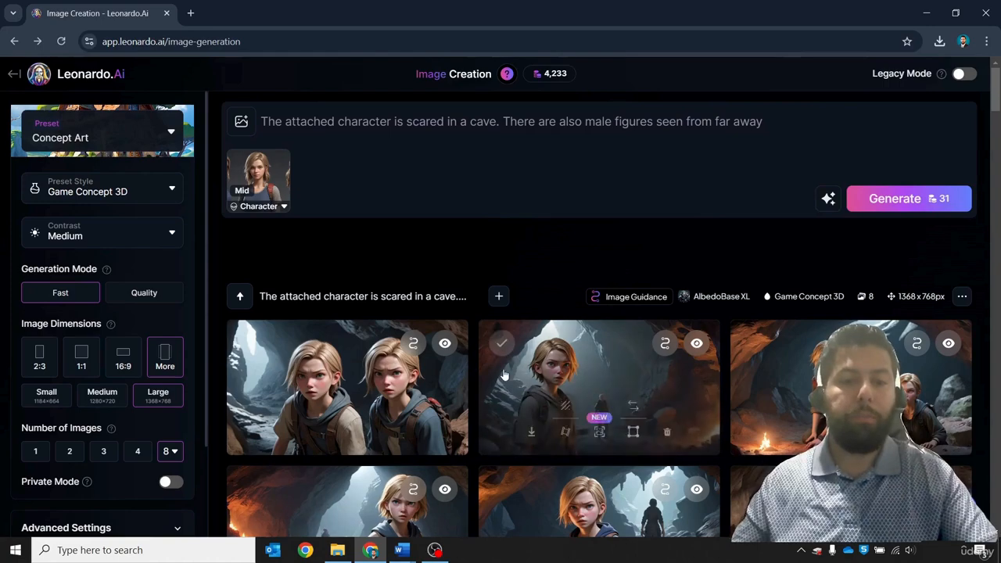
{"action": "left_click", "coordinate": [413, 540]}
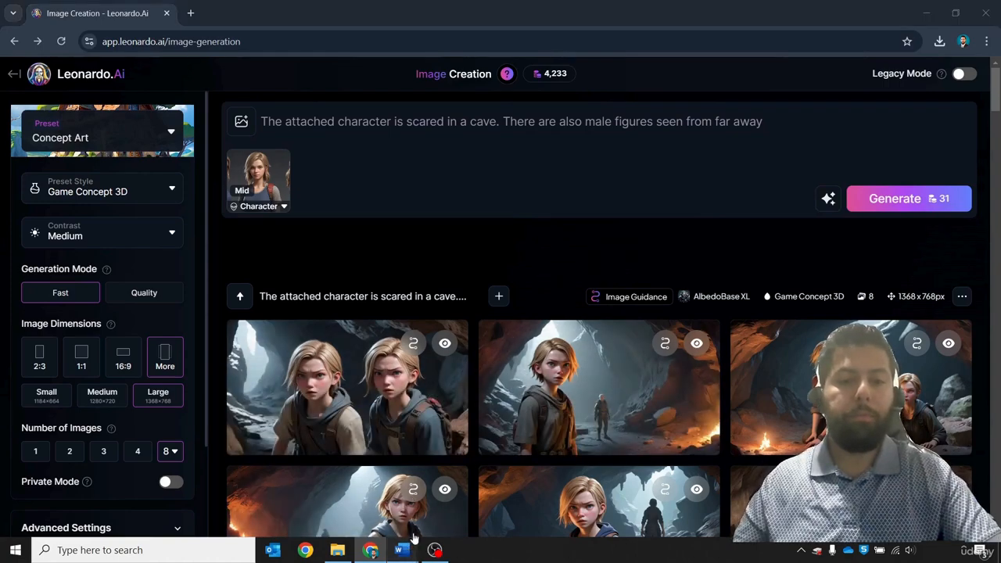
{"action": "left_click", "coordinate": [361, 480]}
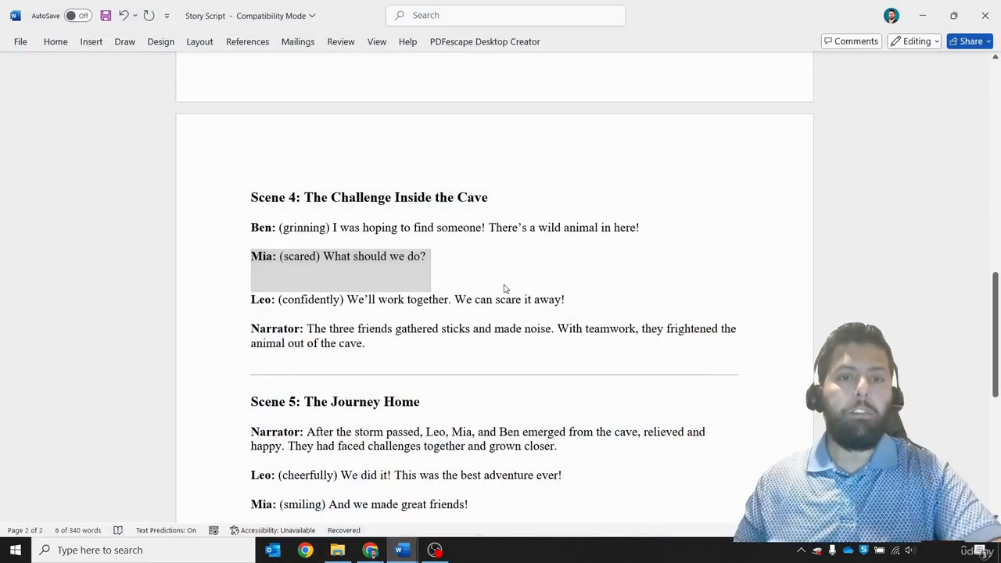
{"action": "left_click", "coordinate": [504, 289]}
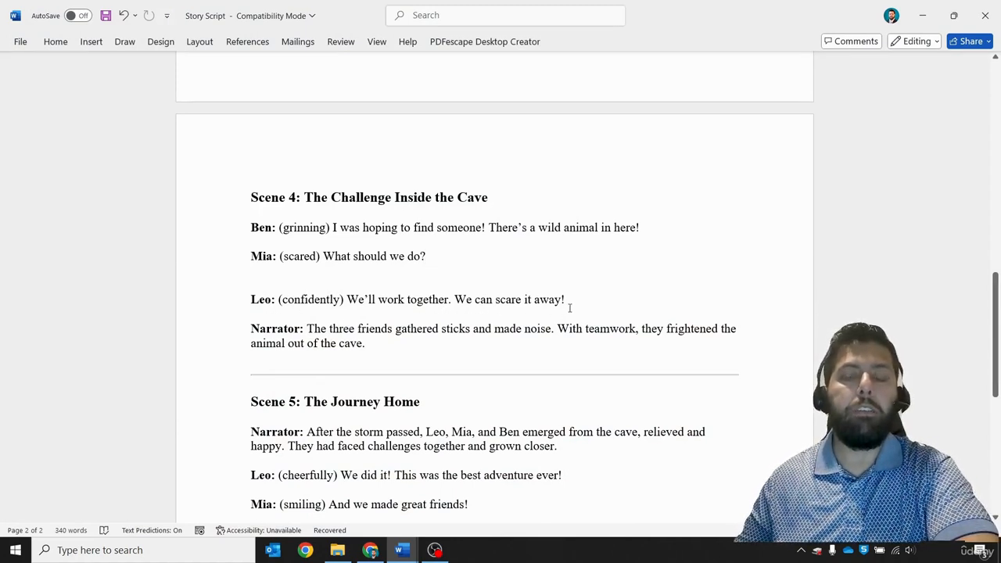
{"action": "left_click_drag", "start_coordinate": [645, 226], "coordinate": [489, 227]}
{"action": "left_click", "coordinate": [556, 271]}
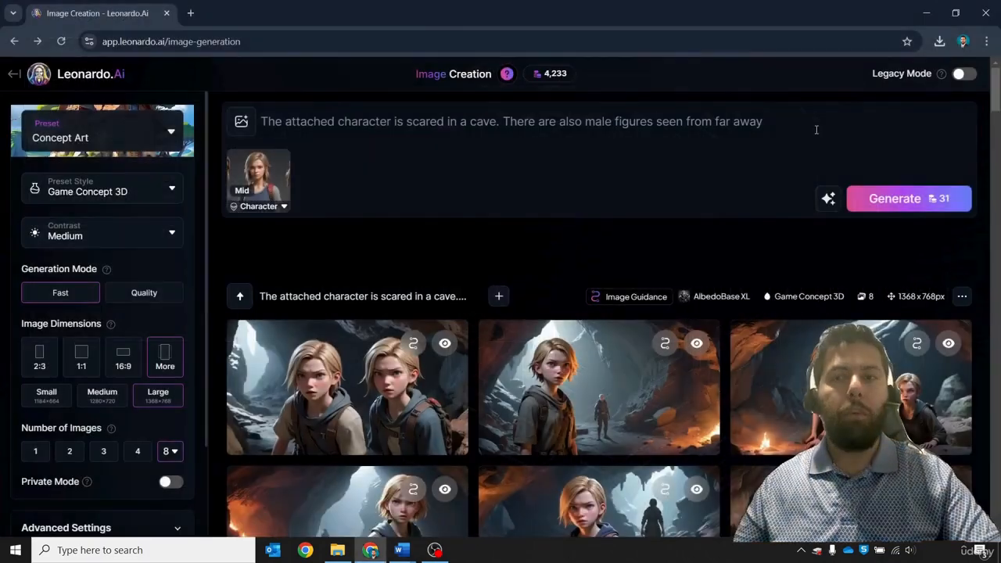
Remove the attached character reference image and clear the old prompt text.
{"action": "left_click_drag", "start_coordinate": [815, 130], "coordinate": [258, 124]}
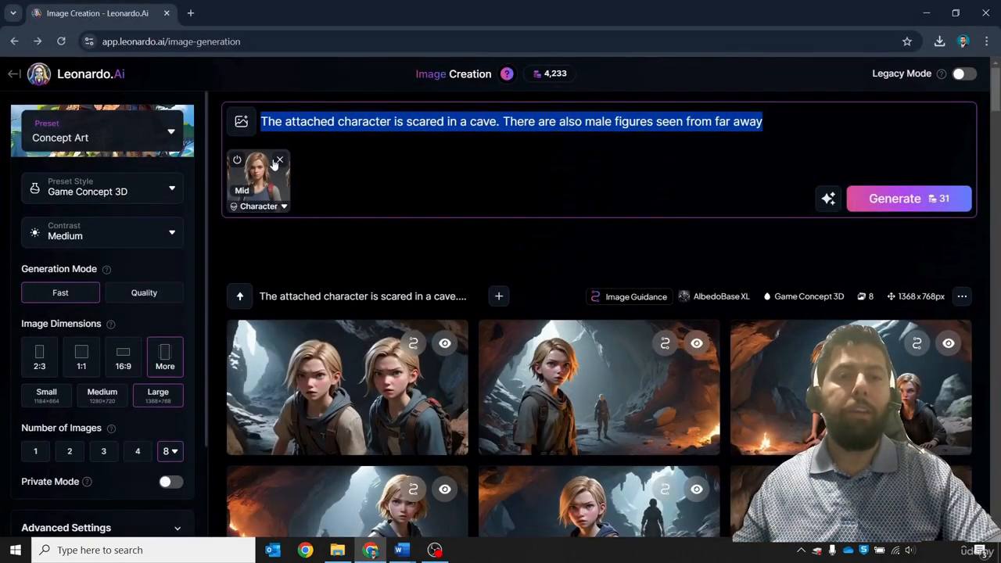
{"action": "left_click", "coordinate": [279, 161]}
{"action": "left_click_drag", "start_coordinate": [780, 126], "coordinate": [204, 70]}
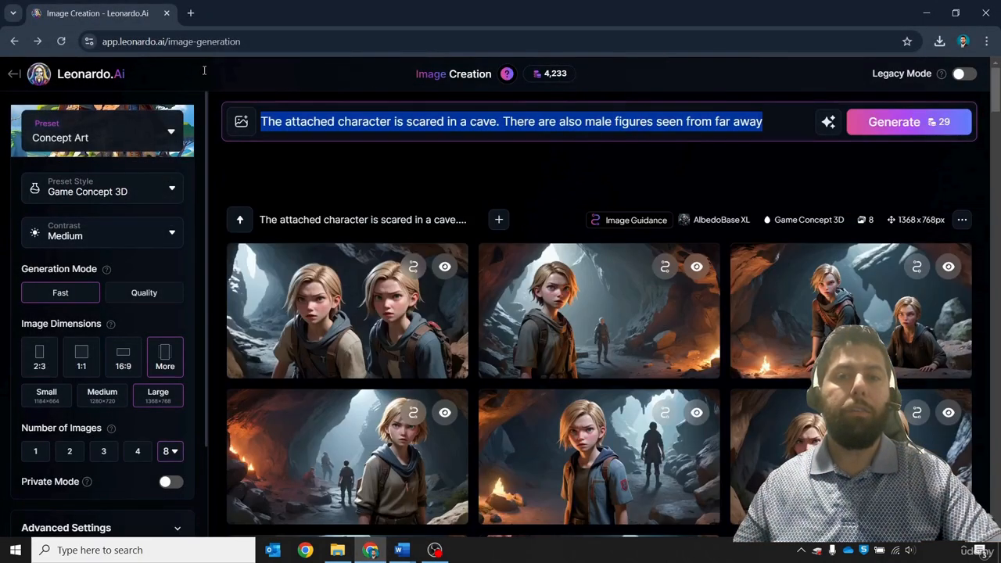
{"action": "key", "text": "BackSpace"}
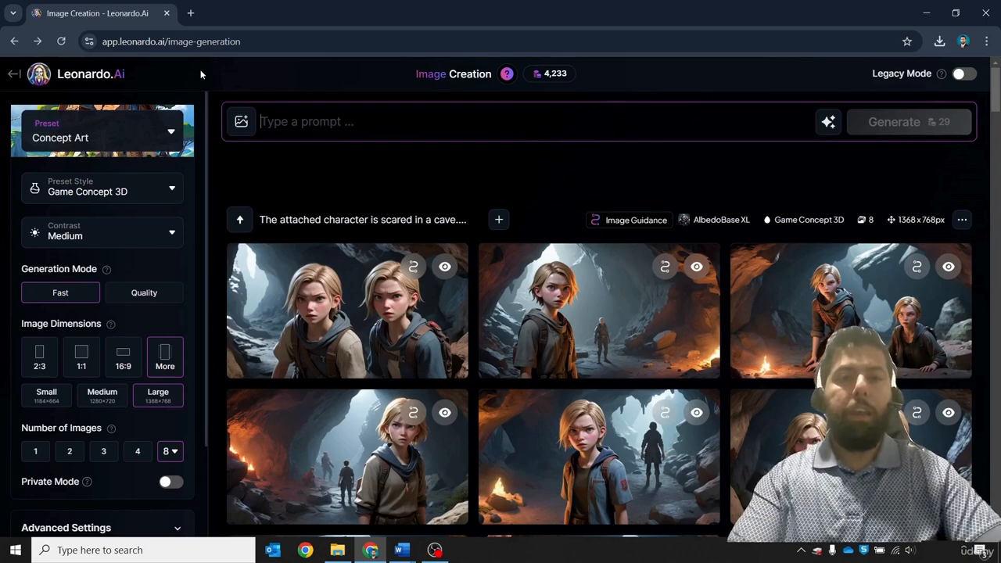
Generate images from the prompt "a wolf in a cave hiding with people in the back far away".
{"action": "type", "text": "a wolf in a s"}
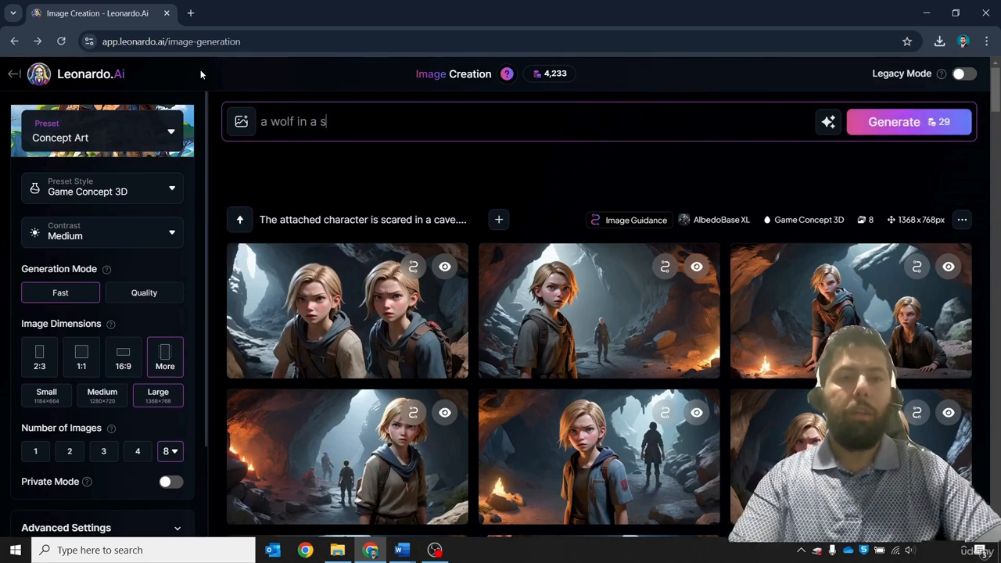
{"action": "type", "text": "av"}
{"action": "key", "text": "BackSpace"}
{"action": "key", "text": "BackSpace"}
{"action": "key", "text": "BackSpace"}
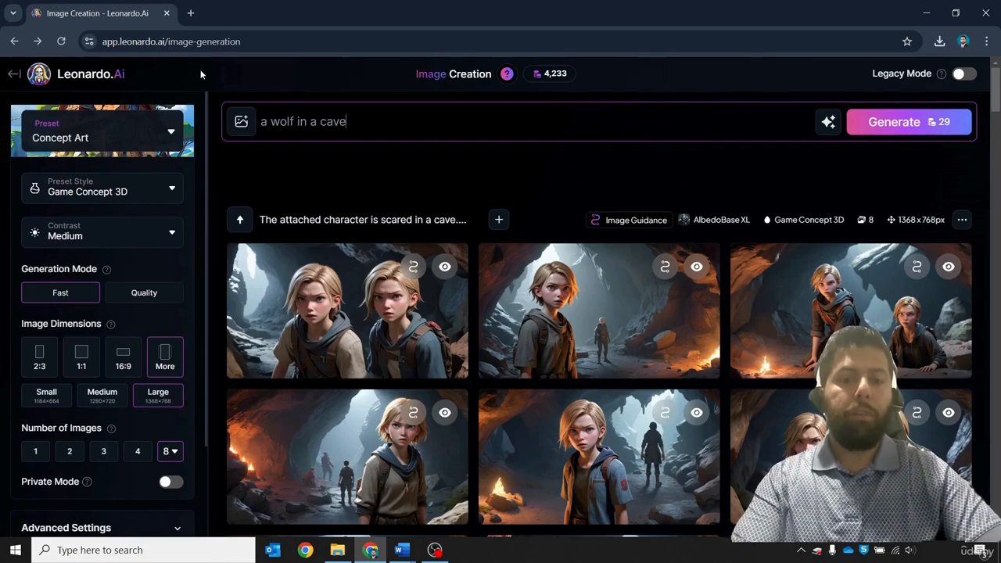
{"action": "type", "text": "cave hiding"}
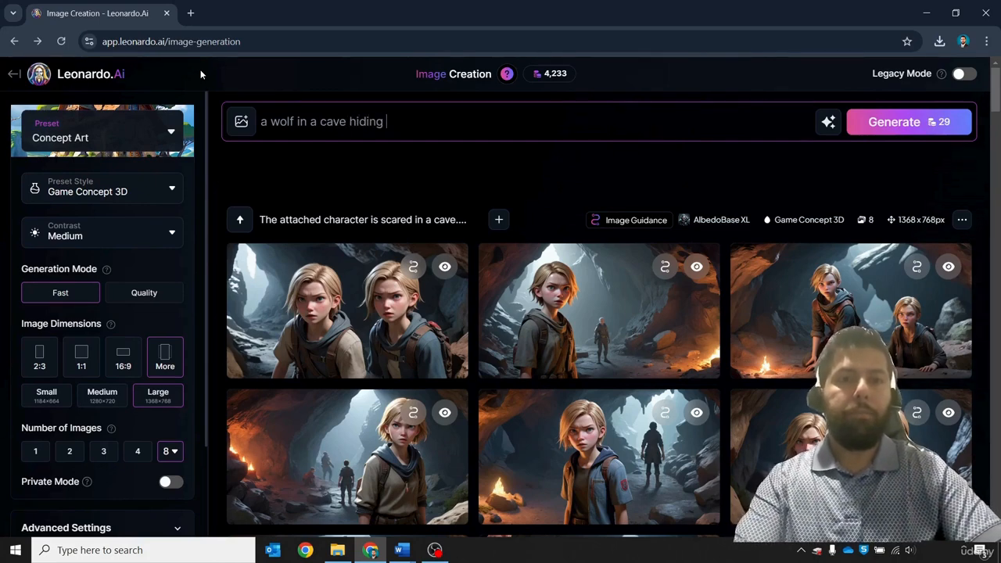
{"action": "type", "text": " with peo"}
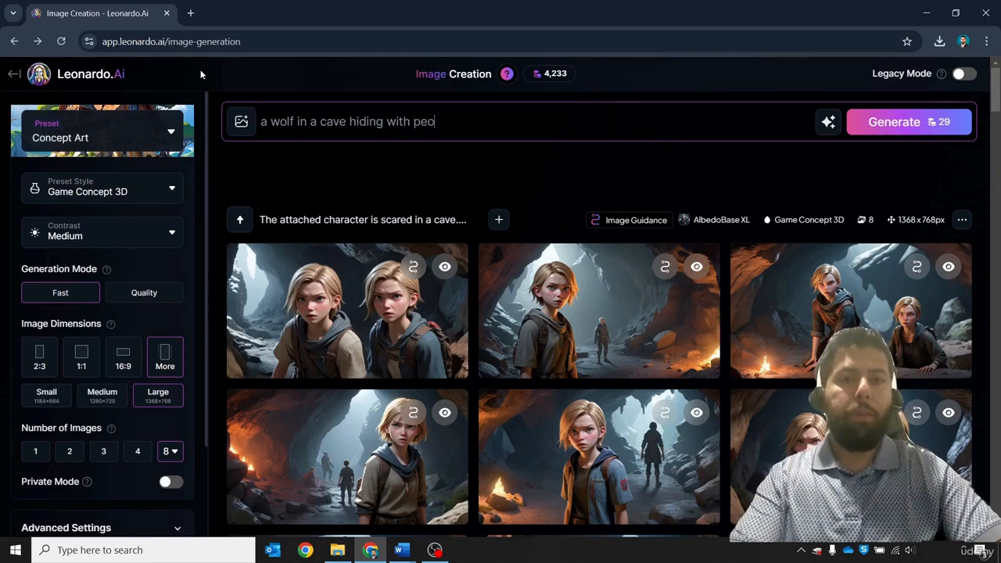
{"action": "type", "text": "ple in "}
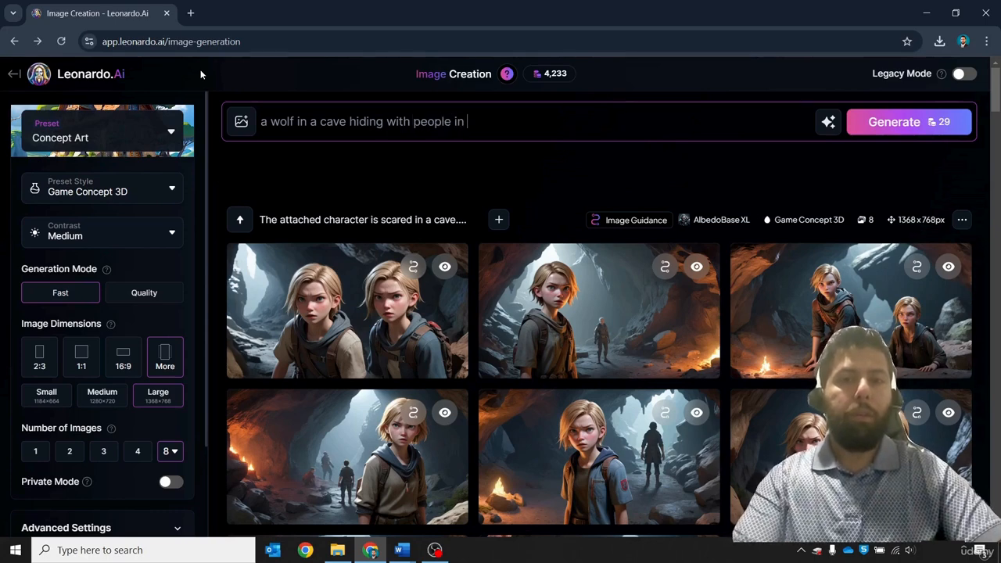
{"action": "type", "text": "the back far away"}
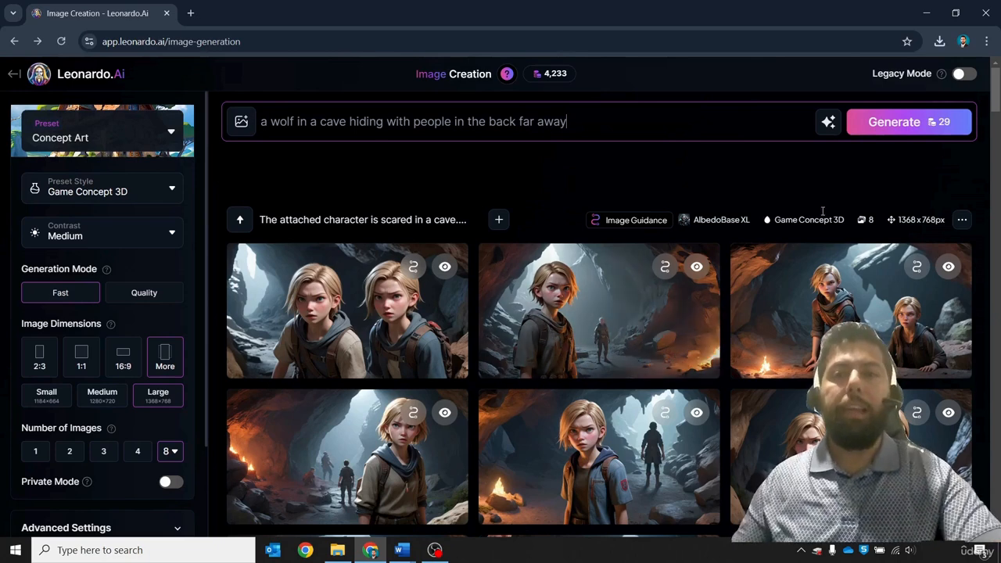
{"action": "left_click", "coordinate": [897, 130]}
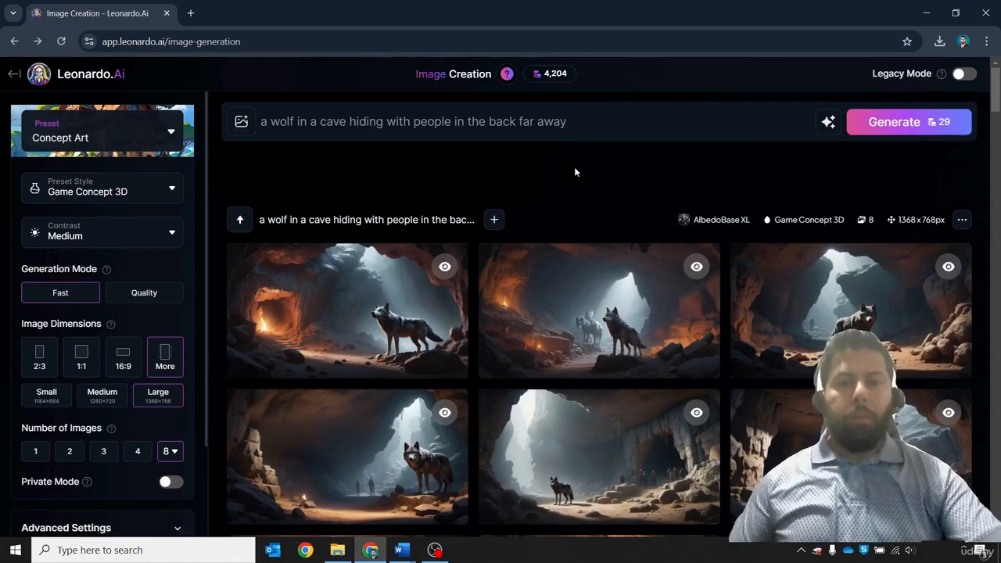
Browse the first wolf images, inspect the one with a lone distant figure at 100%, and download it.
{"action": "scroll", "coordinate": [560, 186], "scroll_direction": "down", "scroll_amount": 2}
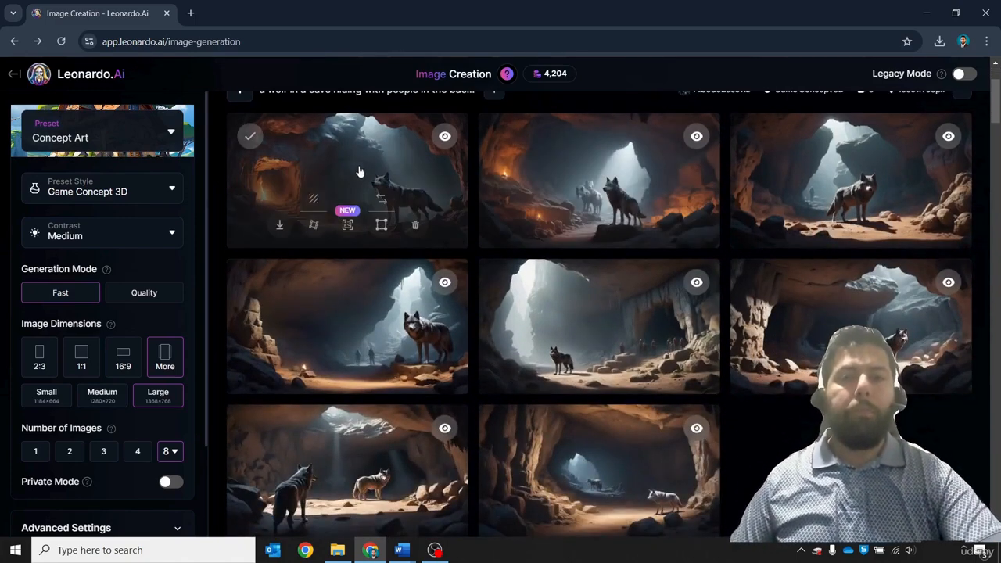
{"action": "left_click", "coordinate": [358, 169]}
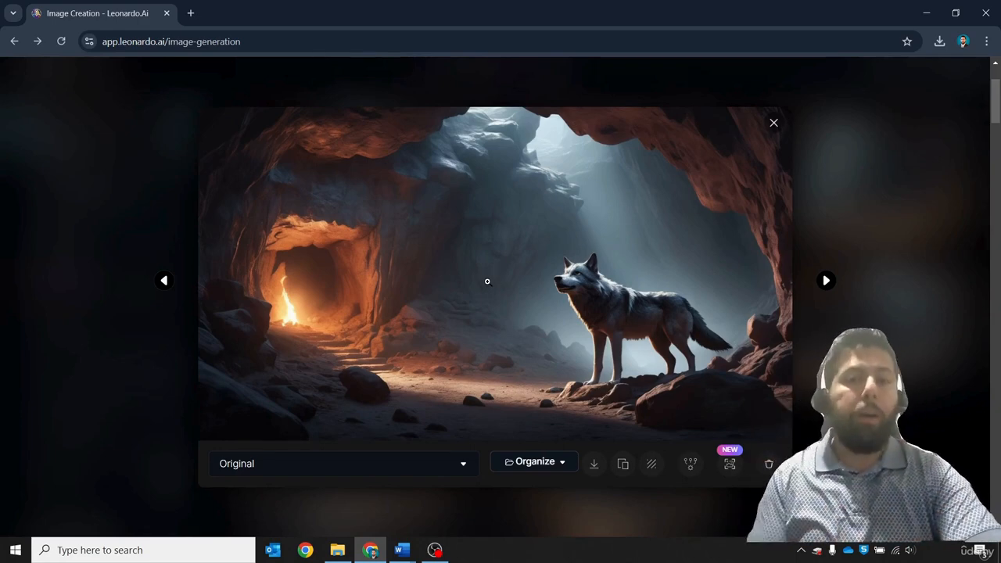
{"action": "key", "text": "Right"}
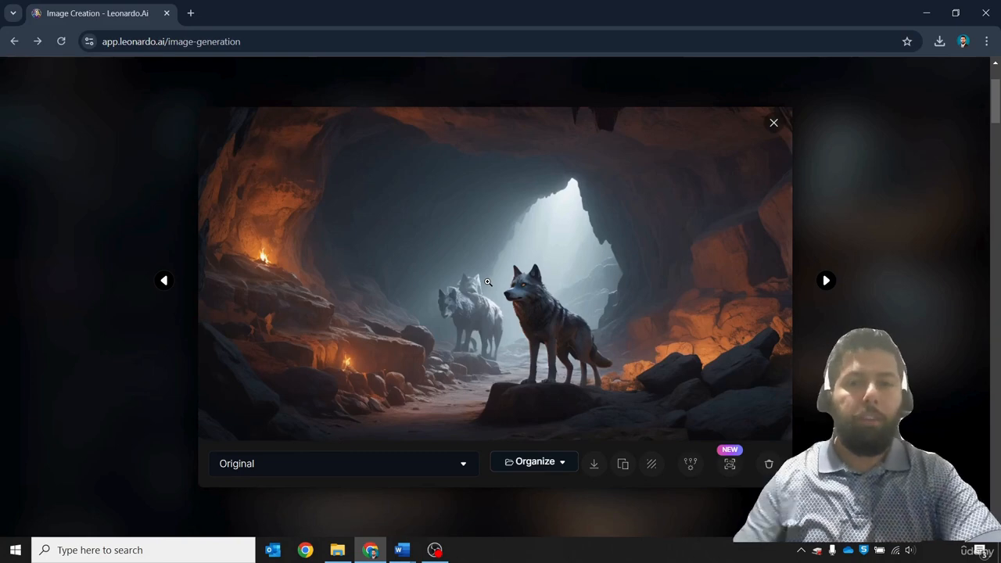
{"action": "key", "text": "Right"}
{"action": "left_click", "coordinate": [395, 299]}
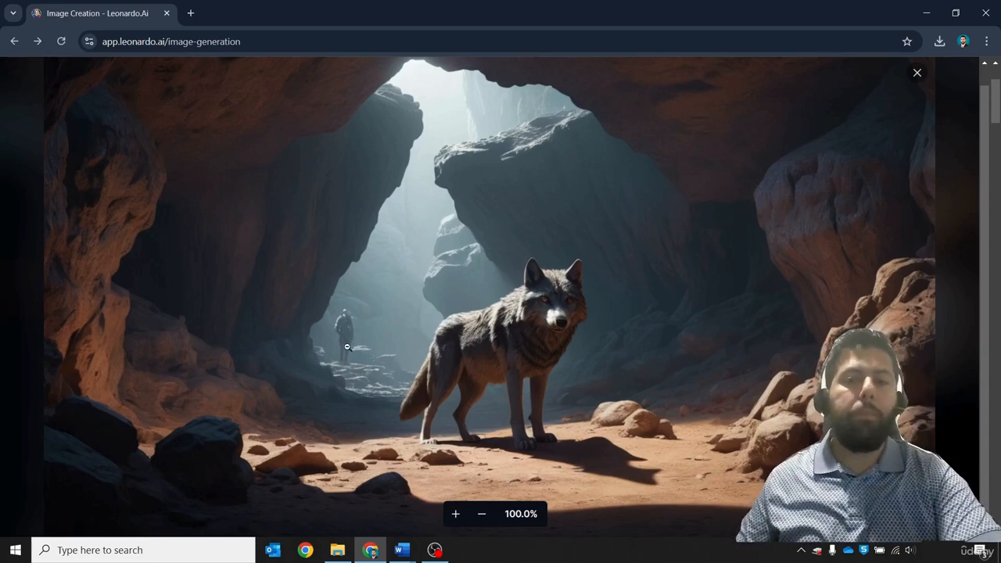
{"action": "left_click", "coordinate": [378, 348]}
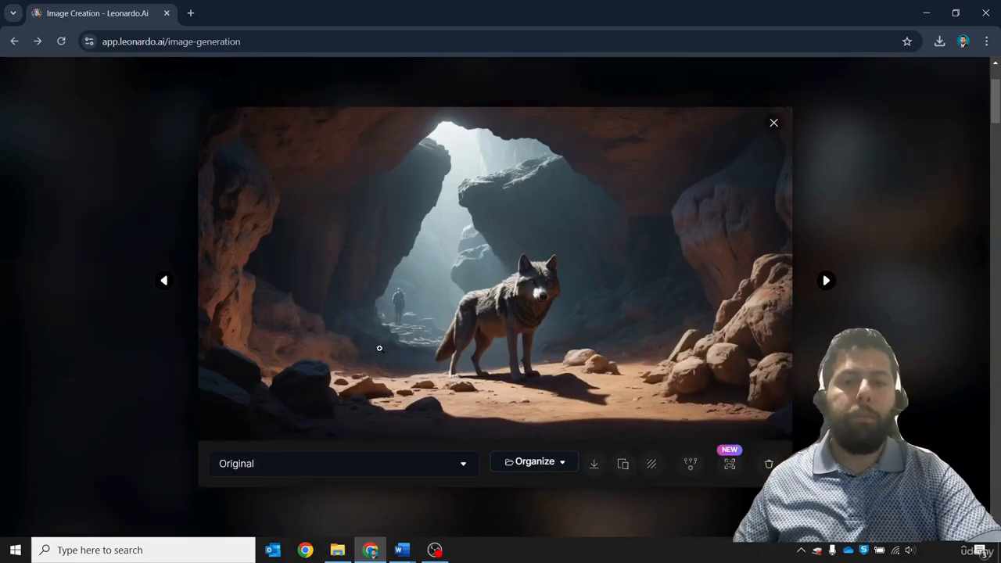
{"action": "left_click", "coordinate": [593, 464]}
Inspect the wolf image with two distant figures at 100% and look through the rest of the set.
{"action": "key", "text": "Right"}
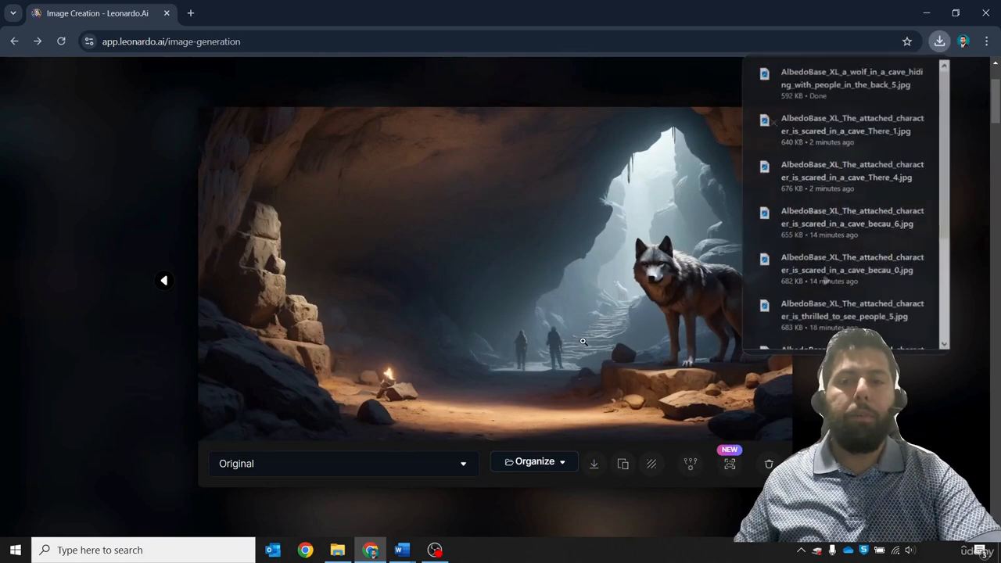
{"action": "left_click", "coordinate": [576, 342]}
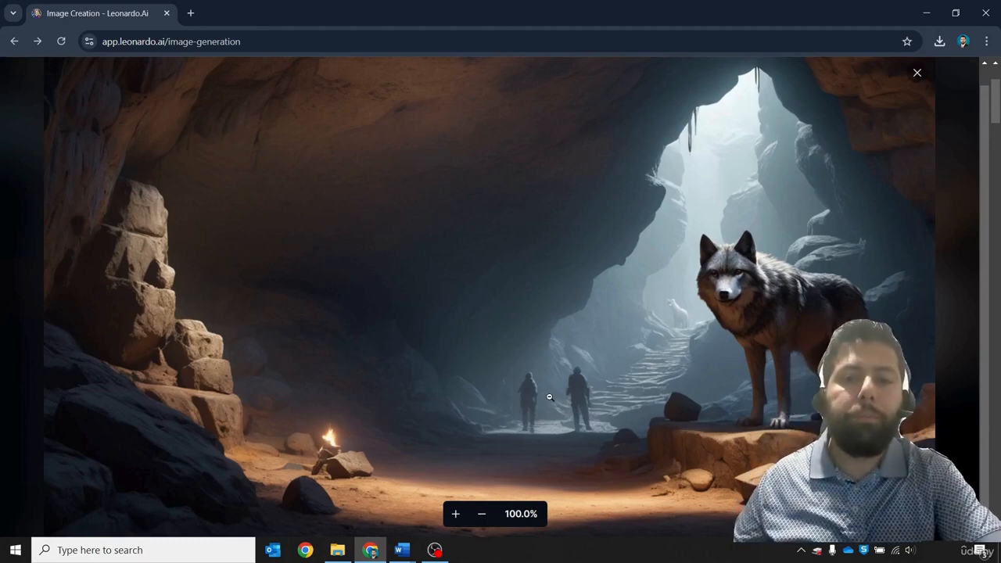
{"action": "left_click", "coordinate": [549, 398]}
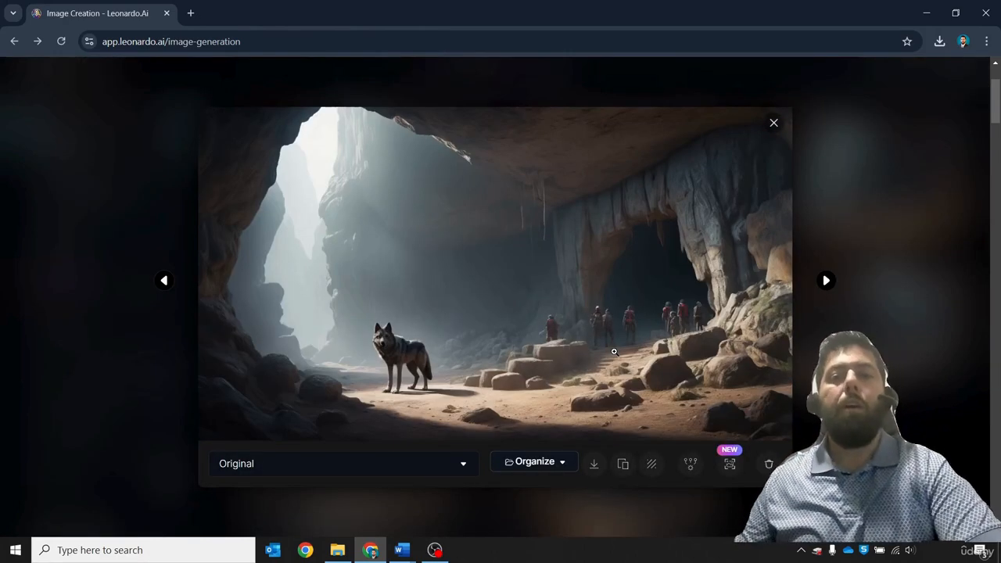
{"action": "key", "text": "Right"}
{"action": "key", "text": "Right"}
{"action": "key", "text": "Right"}
{"action": "key", "text": "Right"}
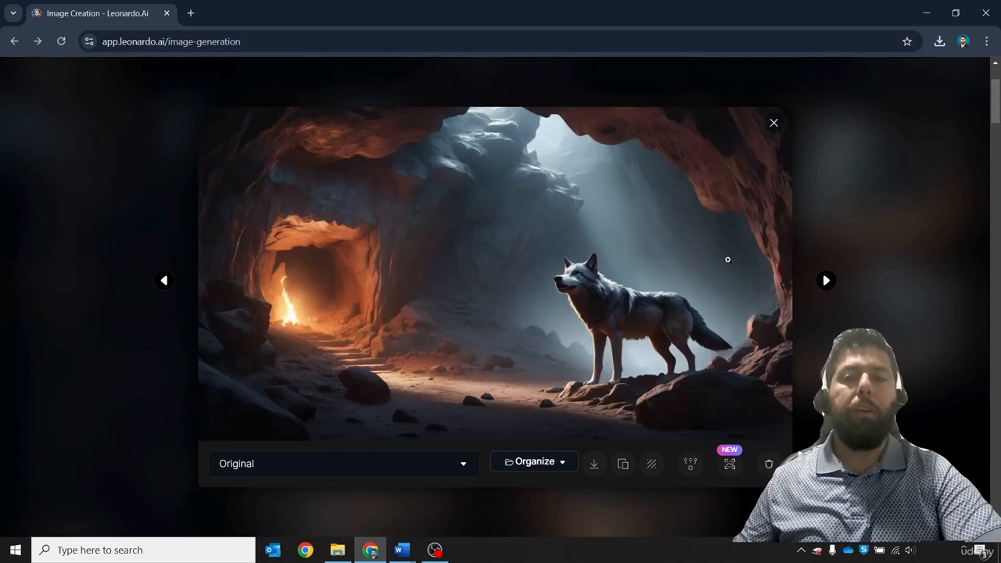
Close the image viewer and generate another set from the same wolf prompt.
{"action": "left_click", "coordinate": [861, 206]}
{"action": "scroll", "coordinate": [782, 218], "scroll_direction": "up", "scroll_amount": 3}
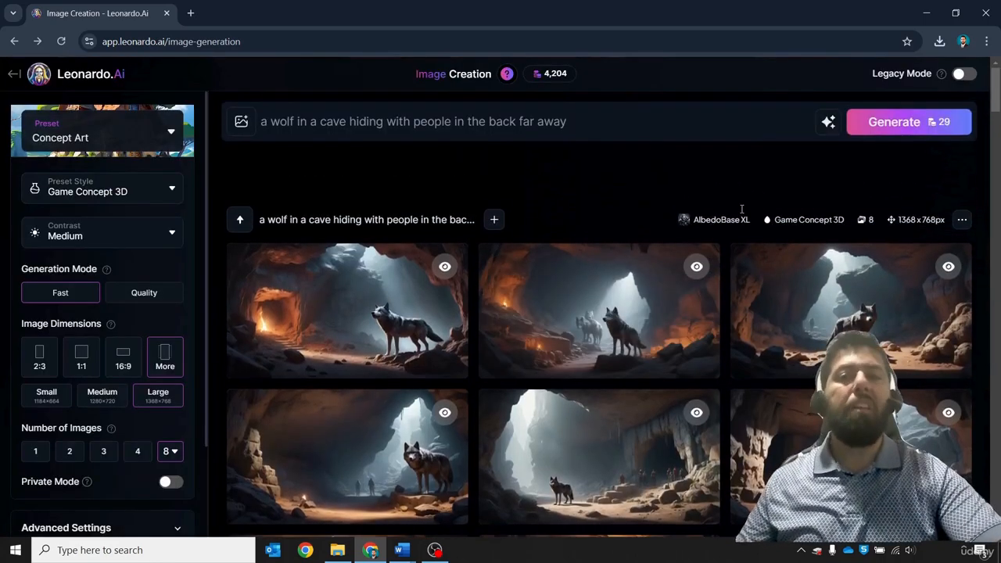
{"action": "left_click", "coordinate": [900, 122]}
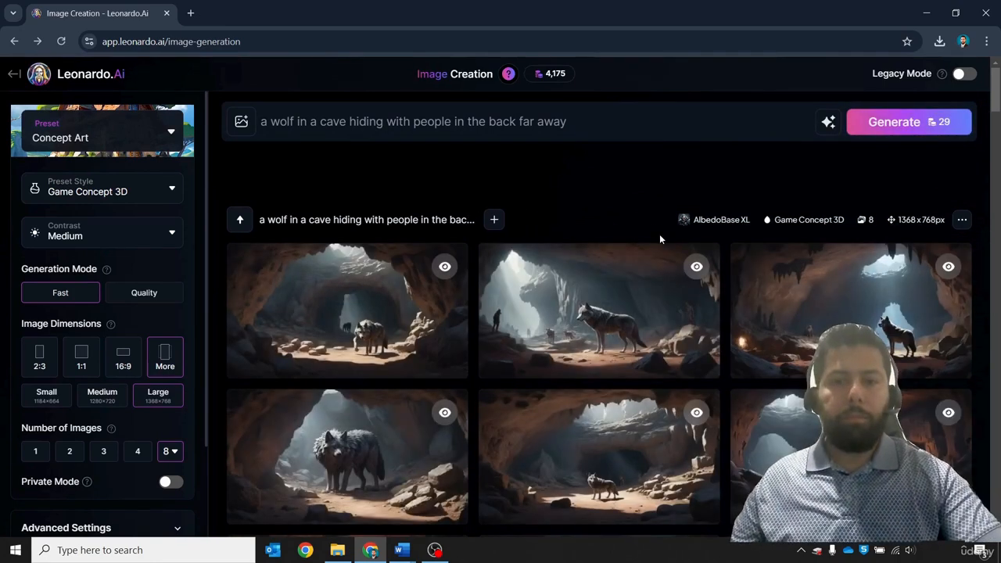
Look through the new wolf images up to the one with a wolf facing people by a campfire.
{"action": "mouse_move", "coordinate": [447, 290]}
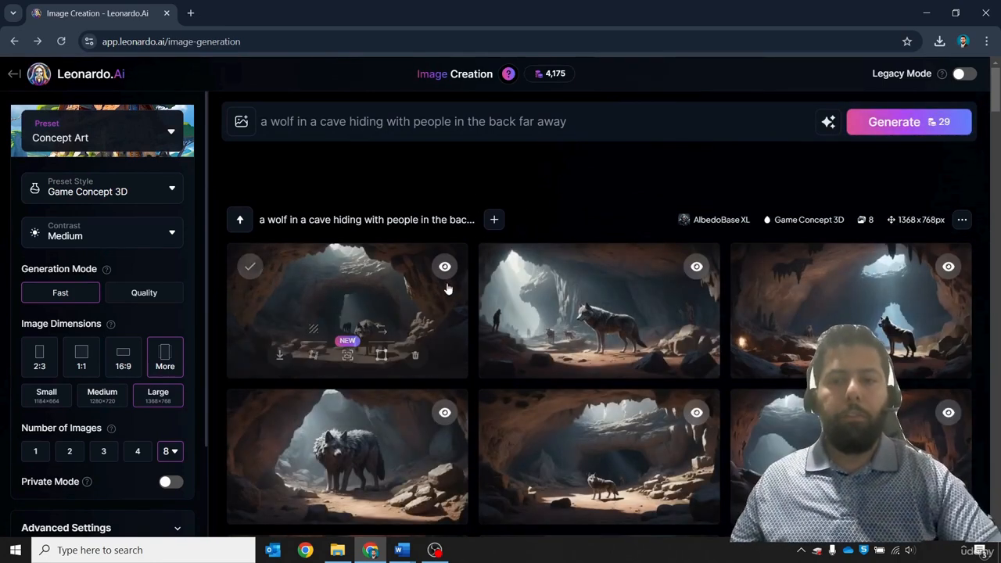
{"action": "left_click", "coordinate": [355, 300]}
{"action": "key", "text": "Right"}
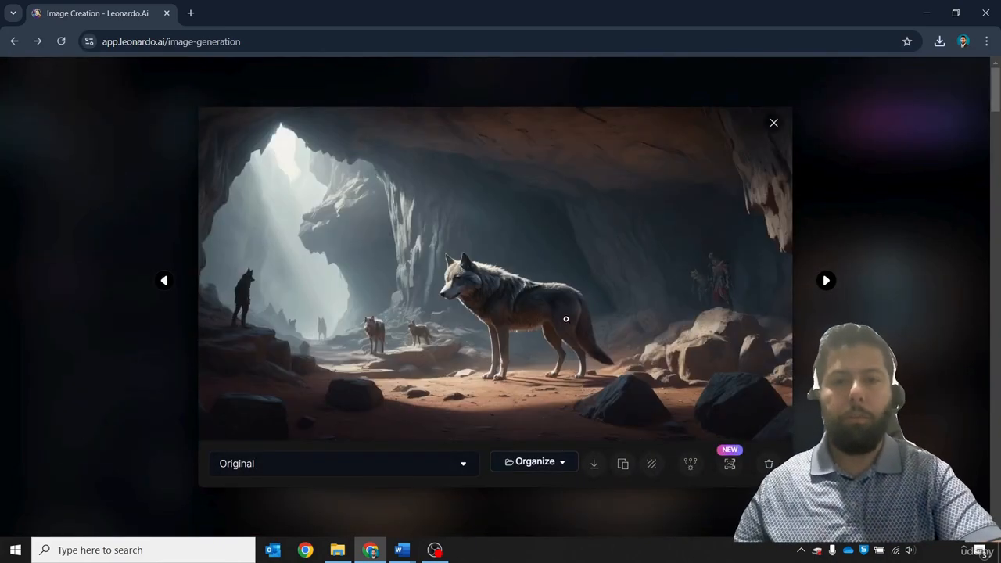
{"action": "key", "text": "Right"}
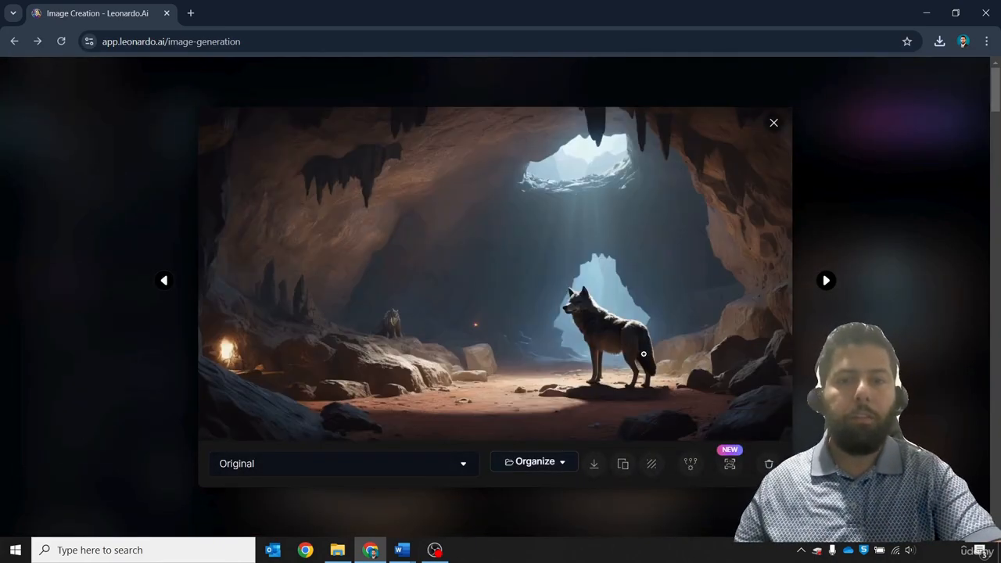
{"action": "key", "text": "Right"}
{"action": "key", "text": "Right"}
{"action": "key", "text": "Left"}
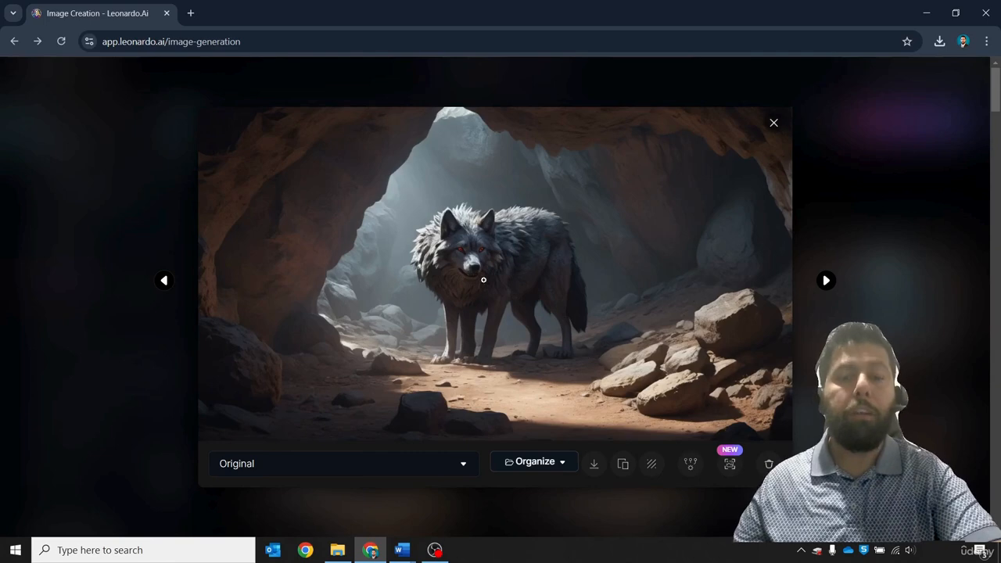
{"action": "key", "text": "Right"}
{"action": "key", "text": "Right"}
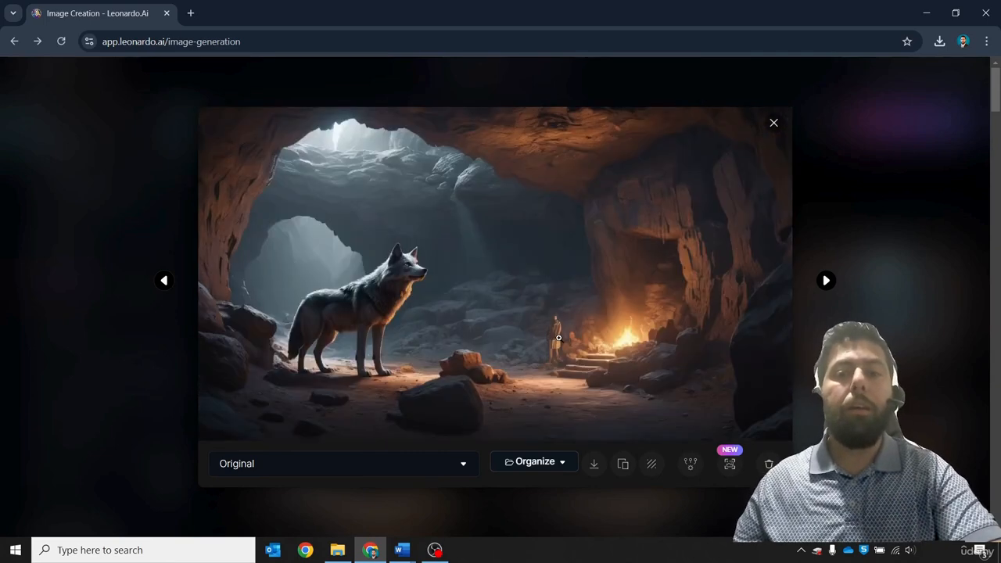
Inspect the image of the wolf facing people by the campfire at 100% and download it.
{"action": "left_click", "coordinate": [569, 345]}
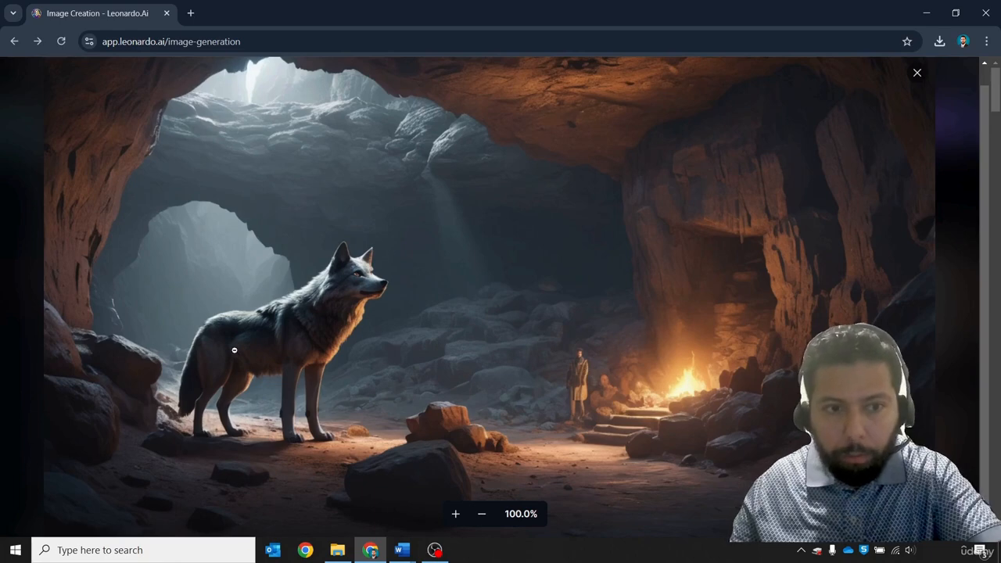
{"action": "left_click", "coordinate": [578, 393]}
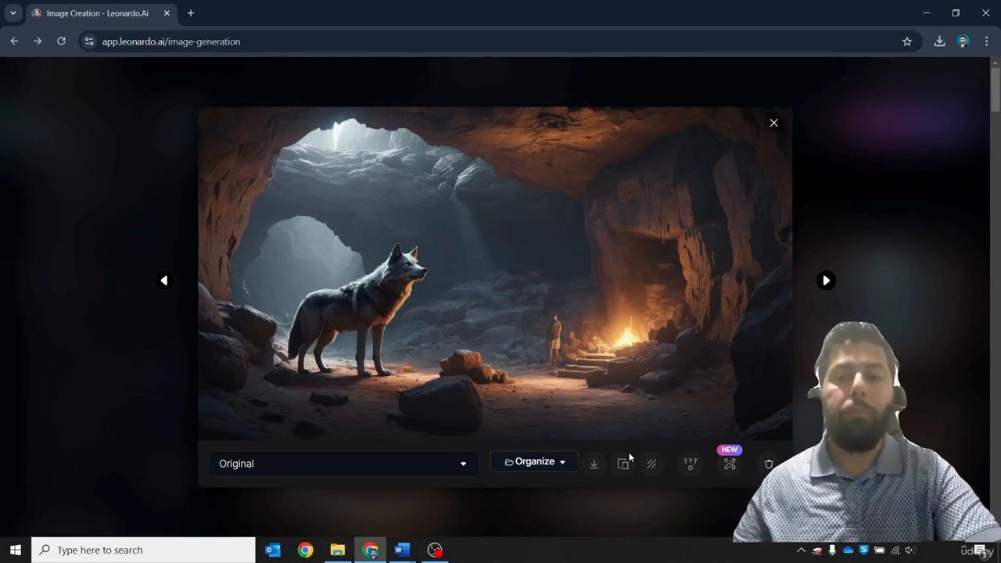
{"action": "left_click", "coordinate": [594, 463]}
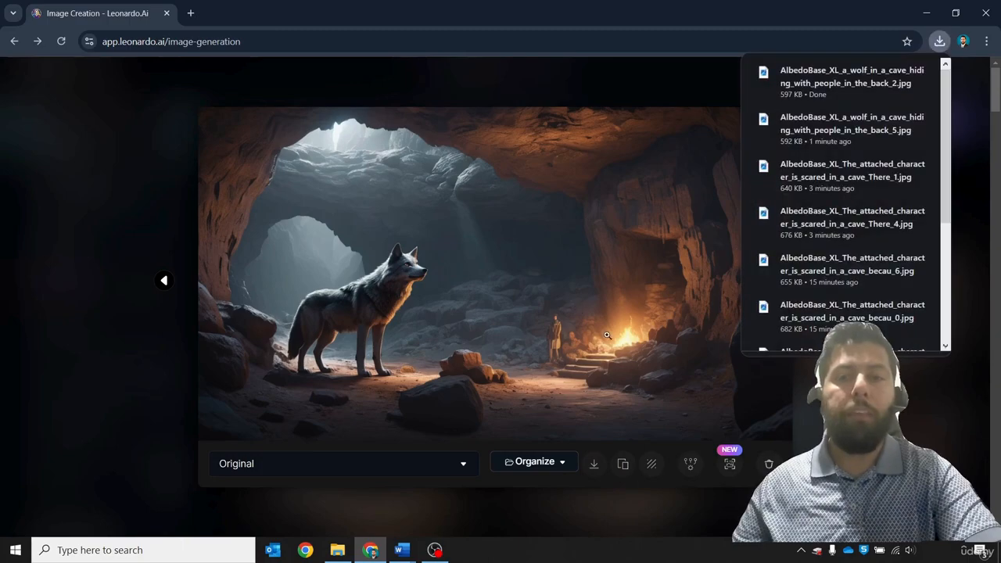
{"action": "left_click", "coordinate": [602, 368]}
{"action": "left_click", "coordinate": [613, 356]}
Look through the remaining images of the second wolf set and close the viewer.
{"action": "key", "text": "Right"}
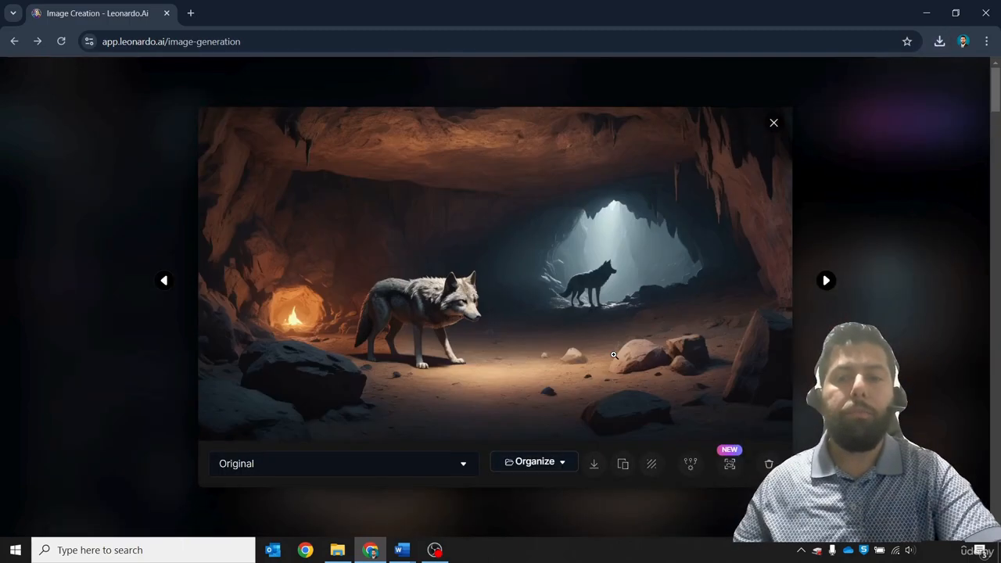
{"action": "key", "text": "Right"}
{"action": "key", "text": "Right"}
{"action": "key", "text": "Right"}
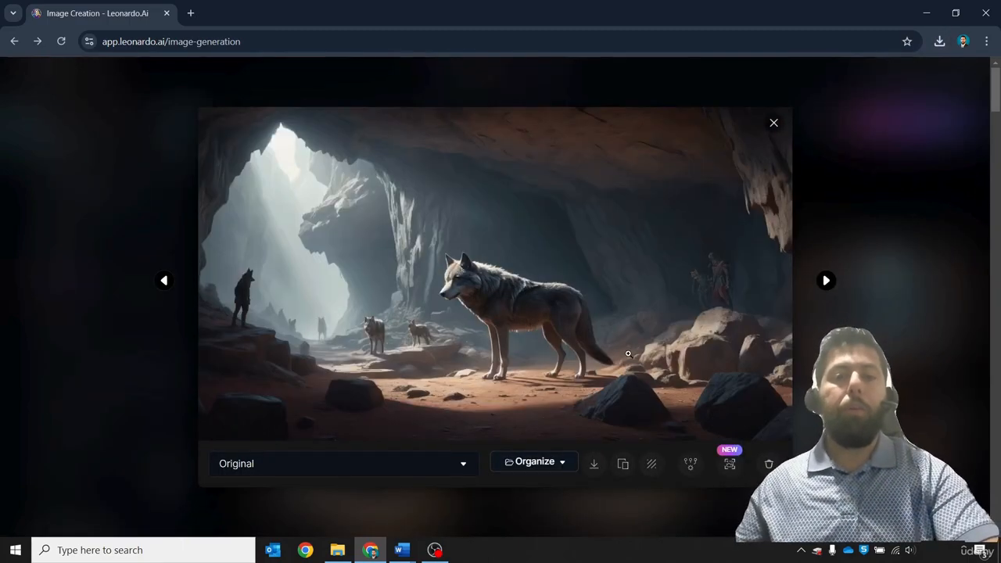
{"action": "key", "text": "Escape"}
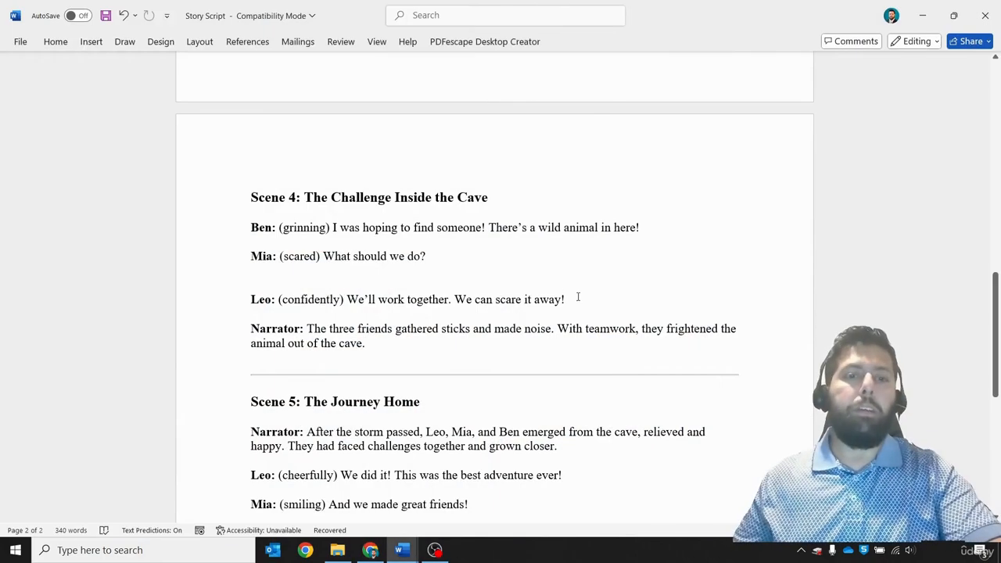
Copy Leo's Scene 4 line "We'll work together. We can scare it away!" from the Word script and replace the wolf prompt with it.
{"action": "left_click_drag", "start_coordinate": [577, 299], "coordinate": [262, 299]}
{"action": "key", "text": "ctrl+c"}
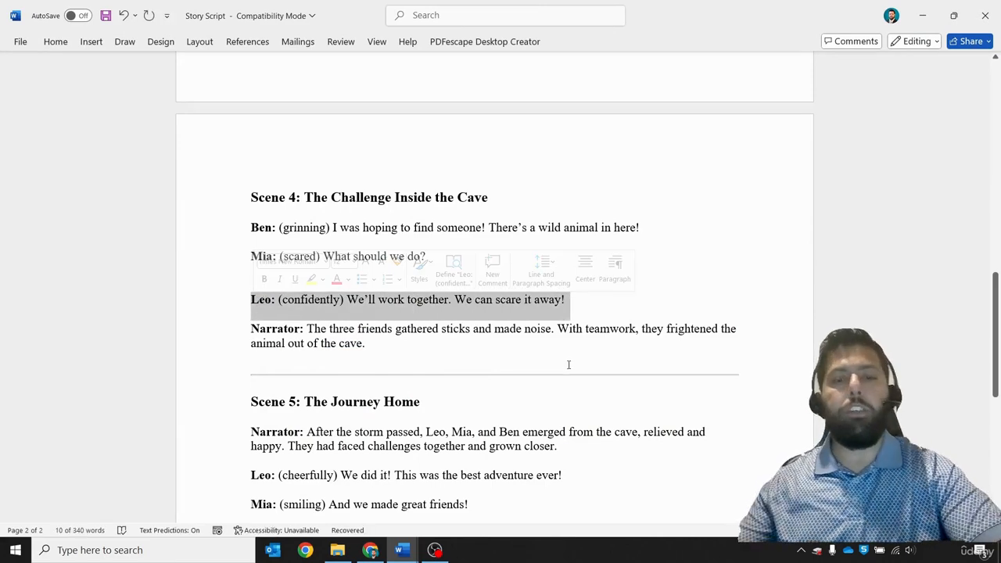
{"action": "scroll", "coordinate": [547, 361], "scroll_direction": "up", "scroll_amount": 3}
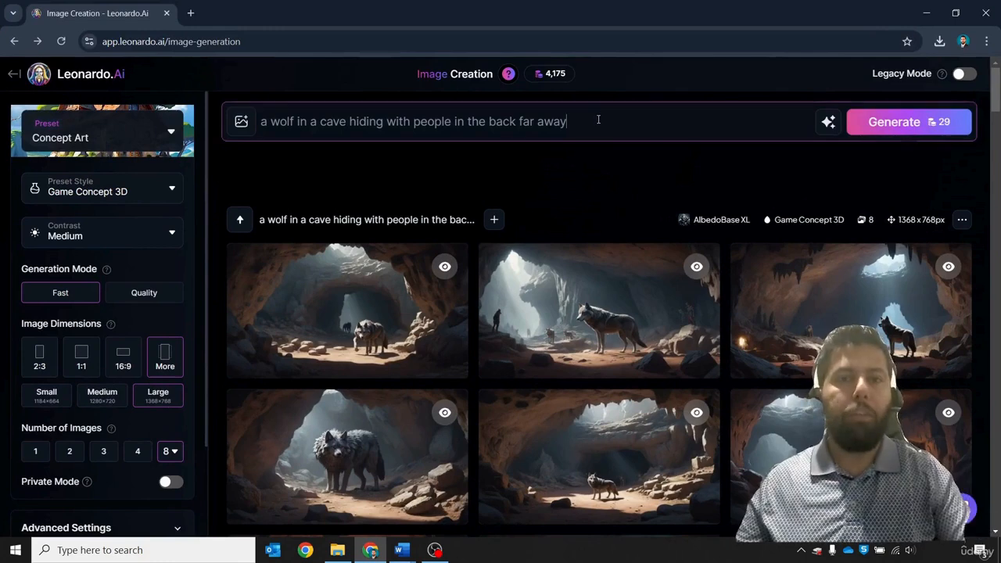
{"action": "left_click_drag", "start_coordinate": [570, 122], "coordinate": [173, 94]}
{"action": "key", "text": "ctrl+v"}
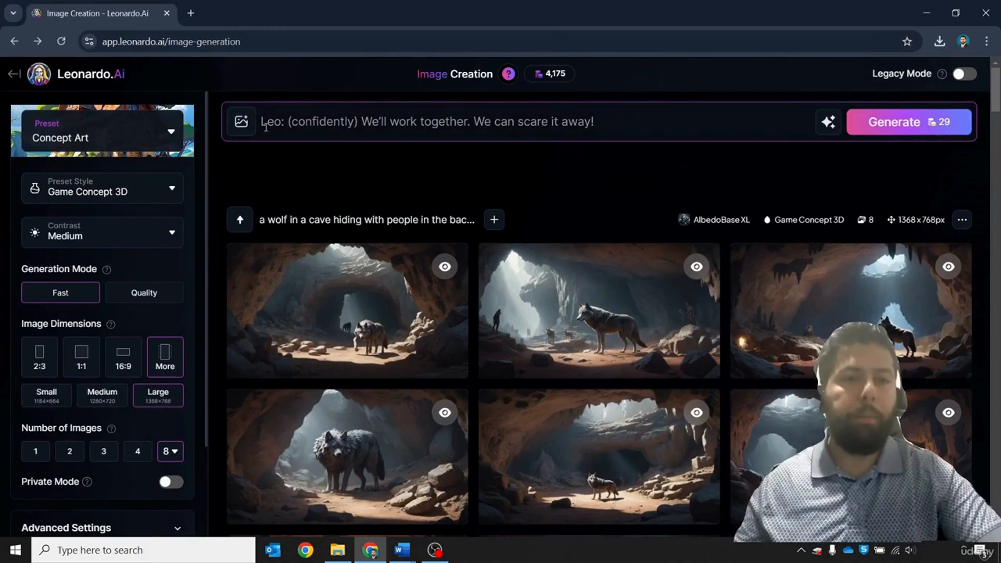
Attach the uploaded red-haired young man's image as a Character Reference for the prompt.
{"action": "left_click", "coordinate": [247, 127]}
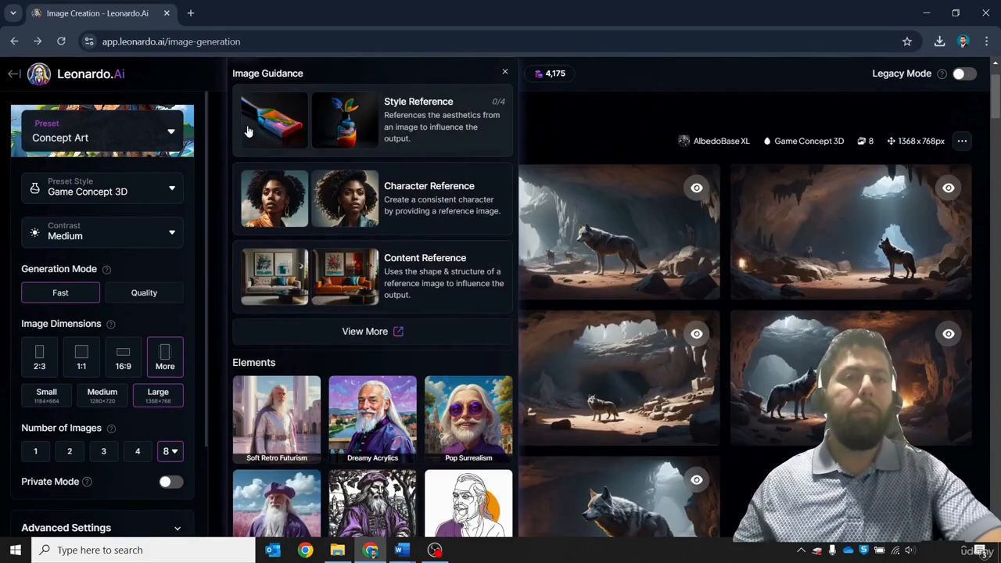
{"action": "left_click", "coordinate": [332, 199]}
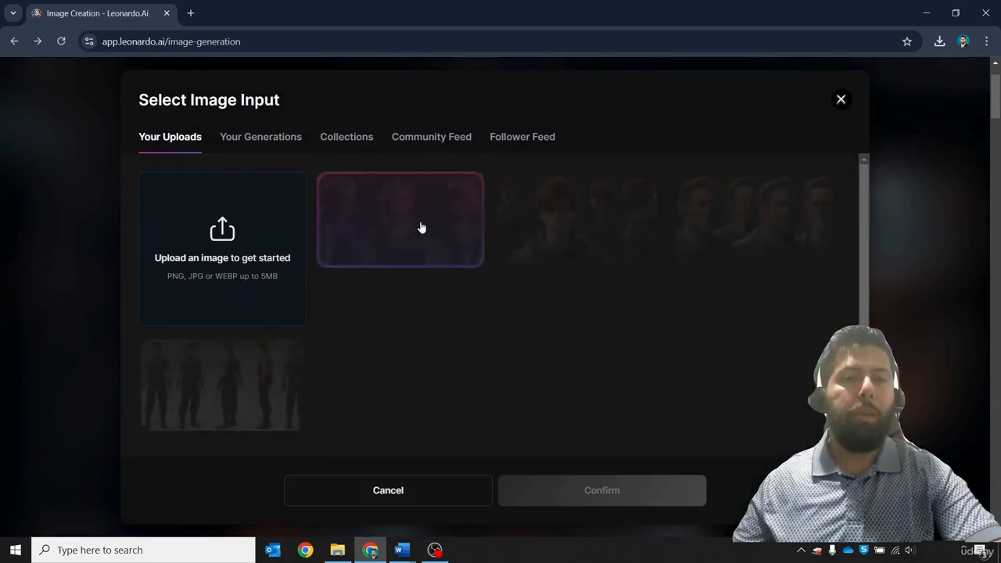
{"action": "left_click", "coordinate": [575, 243]}
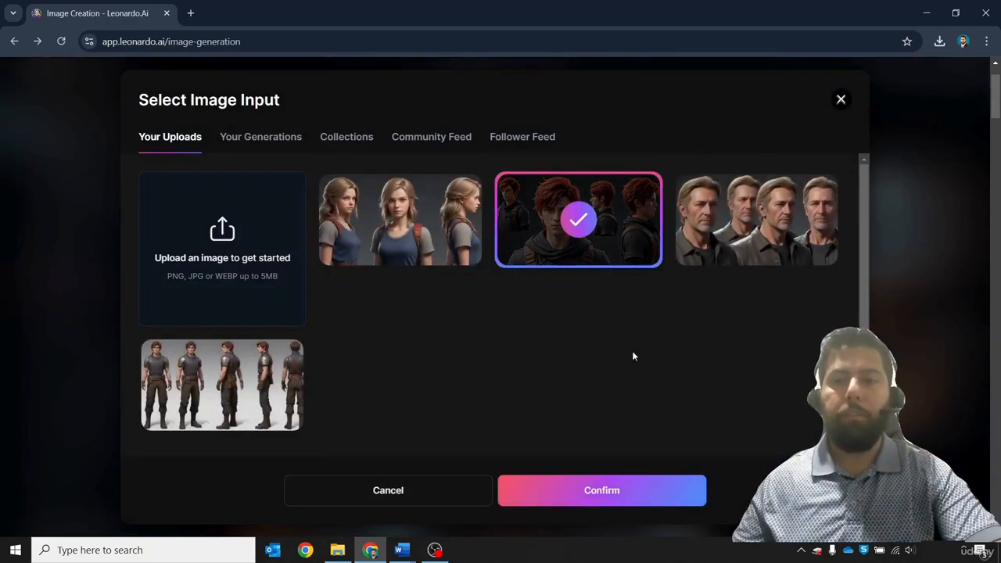
{"action": "left_click", "coordinate": [585, 496]}
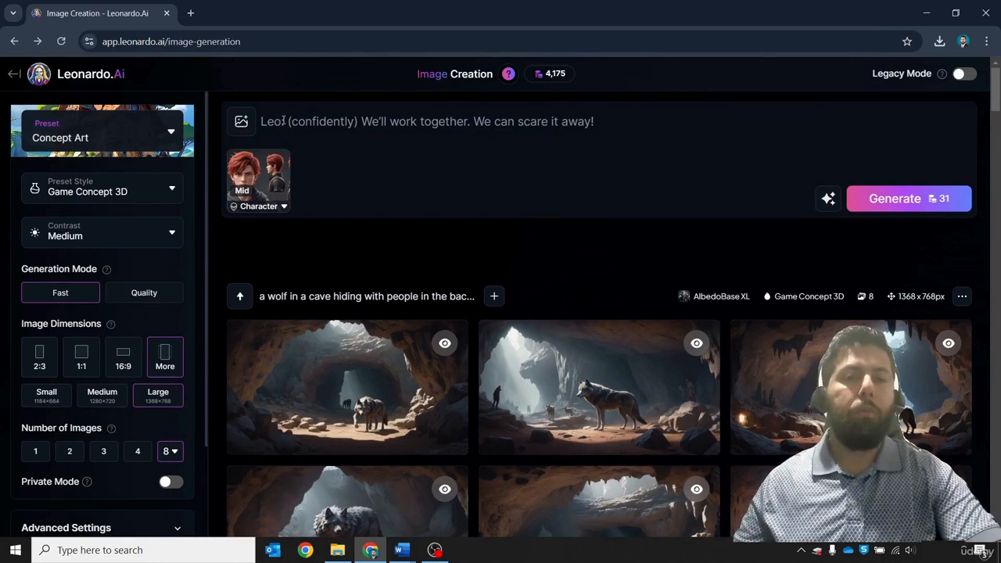
Replace the speaker's name at the start of the prompt with "The attached character shows bravery in a cave".
{"action": "left_click", "coordinate": [284, 122]}
{"action": "double_click", "coordinate": [284, 121]}
{"action": "type", "text": "The a"}
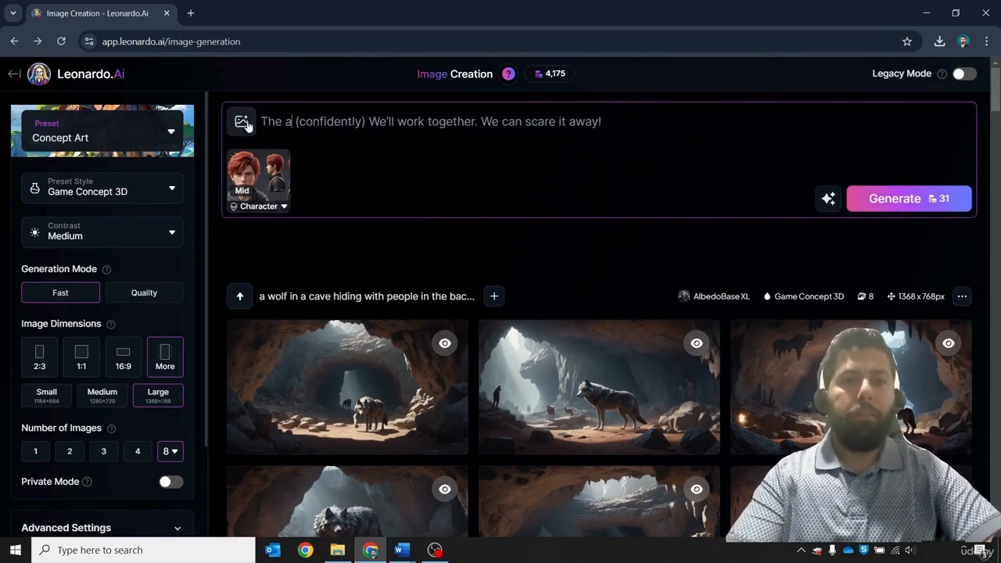
{"action": "type", "text": "ttached cha"}
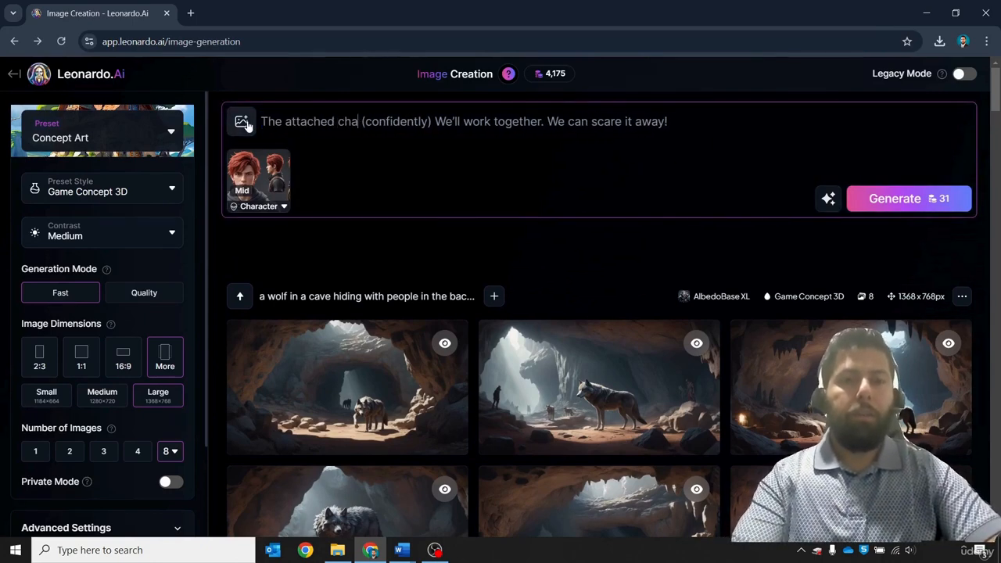
{"action": "type", "text": "racter "}
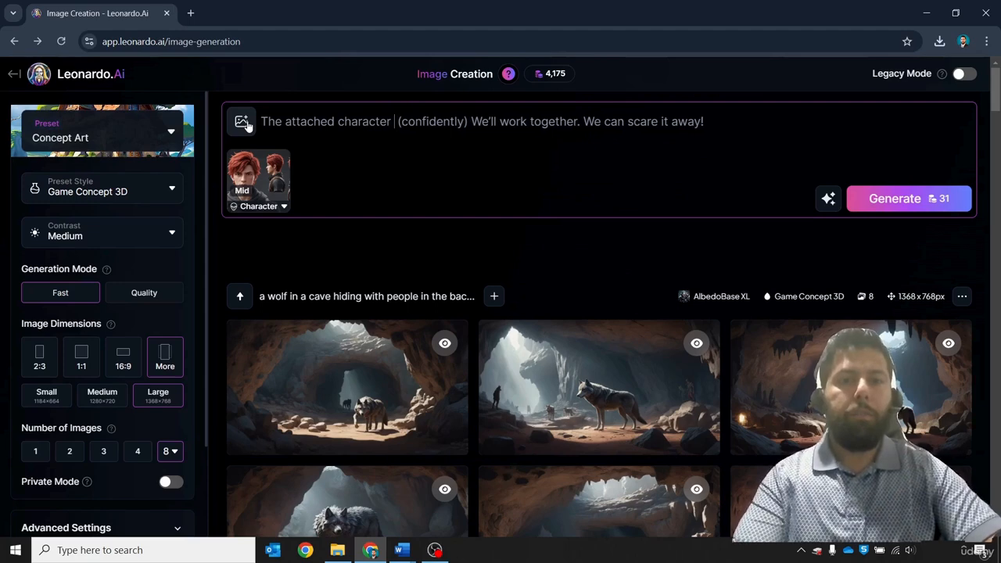
{"action": "type", "text": "shows "}
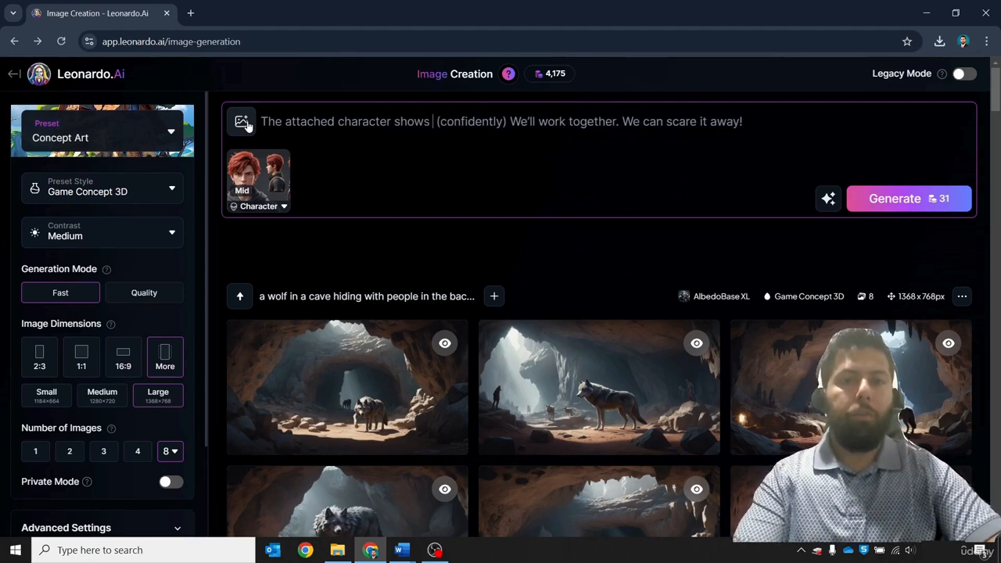
{"action": "type", "text": "bravery"}
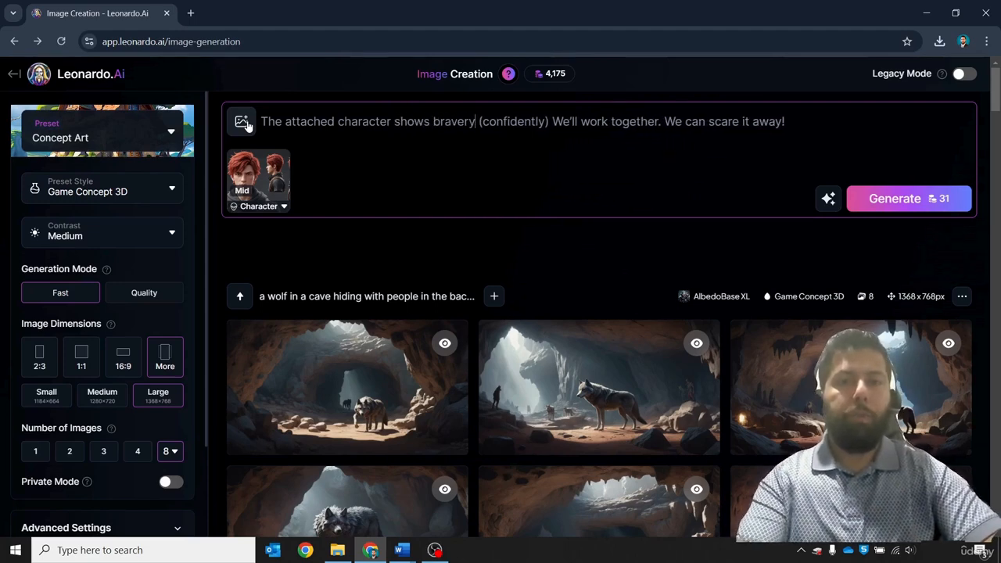
{"action": "type", "text": " in a cave"}
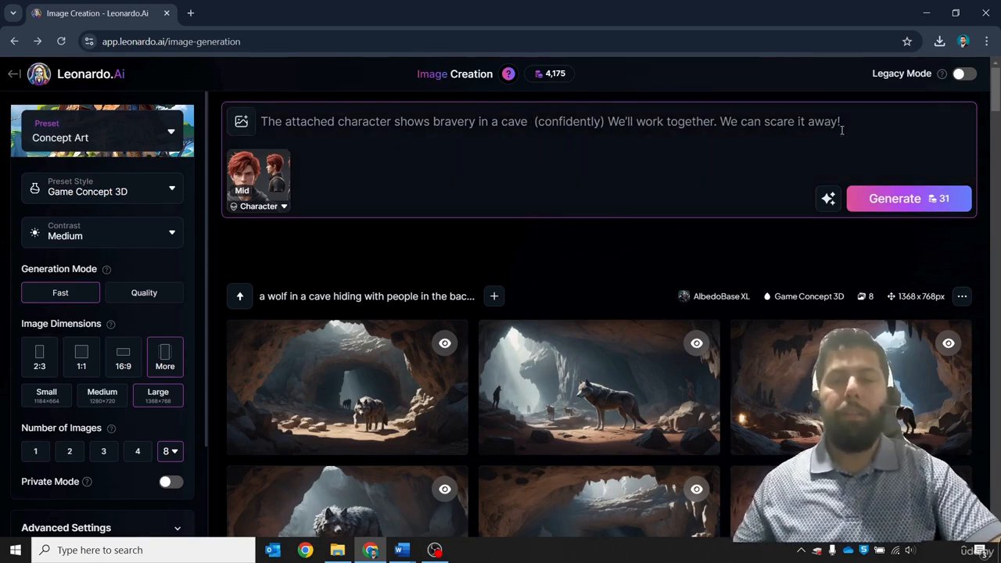
Replace the leftover dialogue in the prompt with "with two other people in the background" and generate the images.
{"action": "left_click_drag", "start_coordinate": [857, 124], "coordinate": [530, 122]}
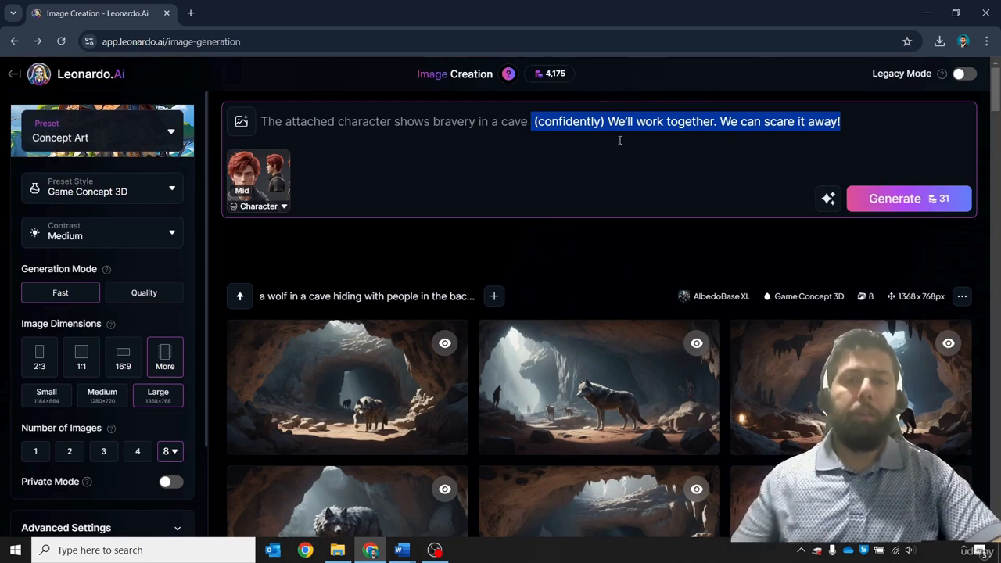
{"action": "key", "text": "BackSpace"}
{"action": "type", "text": "wi"}
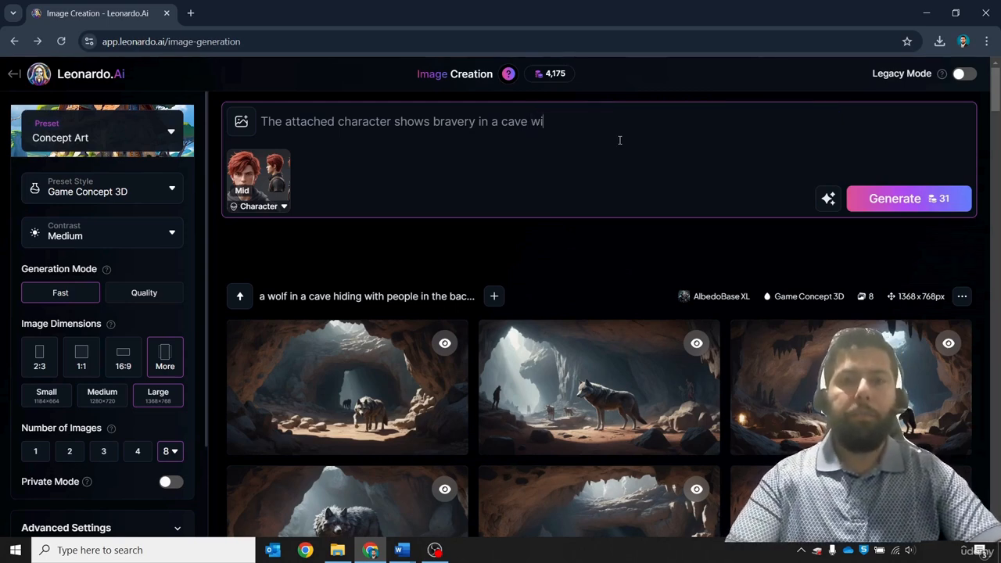
{"action": "type", "text": "th two oth"}
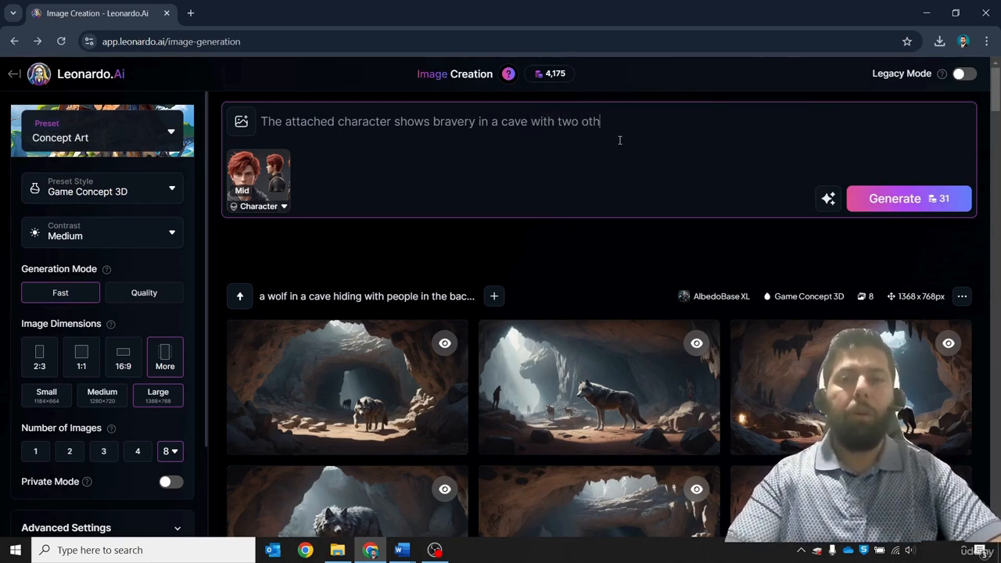
{"action": "type", "text": "er e people i"}
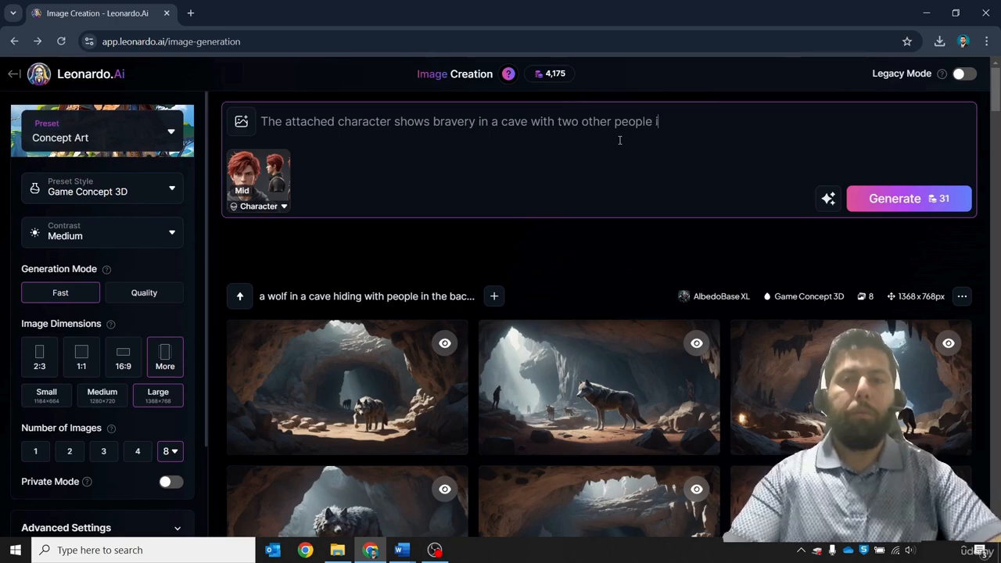
{"action": "type", "text": "n the background"}
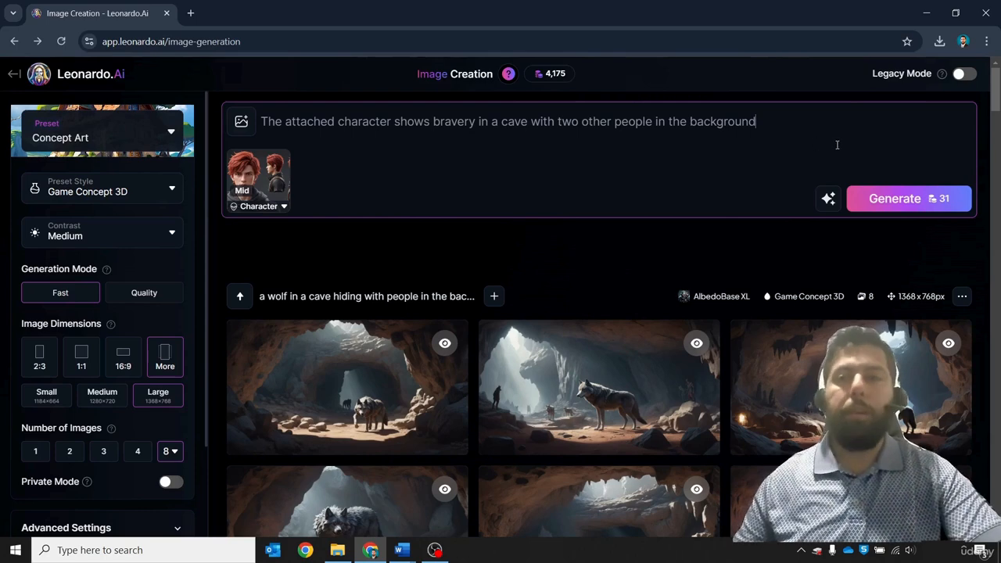
{"action": "left_click", "coordinate": [884, 205]}
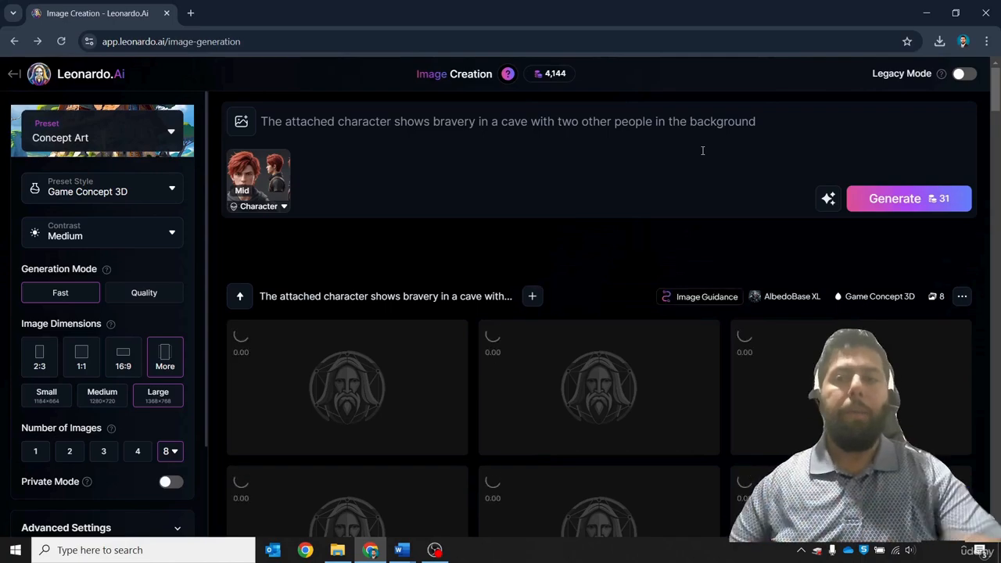
View the first generated bravery images and inspect the one with three people behind the hero and a fire at 100%.
{"action": "scroll", "coordinate": [679, 198], "scroll_direction": "down", "scroll_amount": 2}
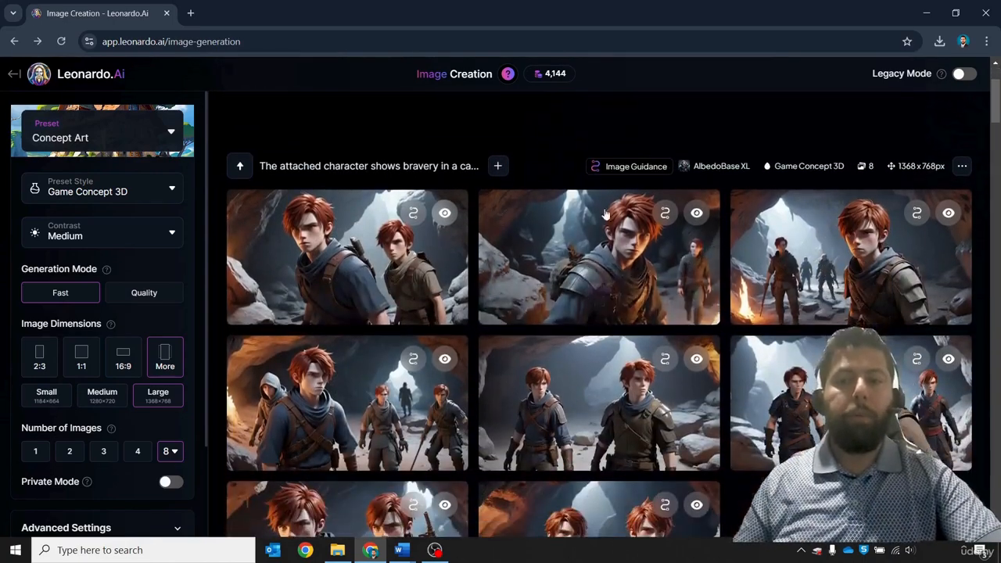
{"action": "left_click", "coordinate": [383, 251]}
{"action": "key", "text": "Right"}
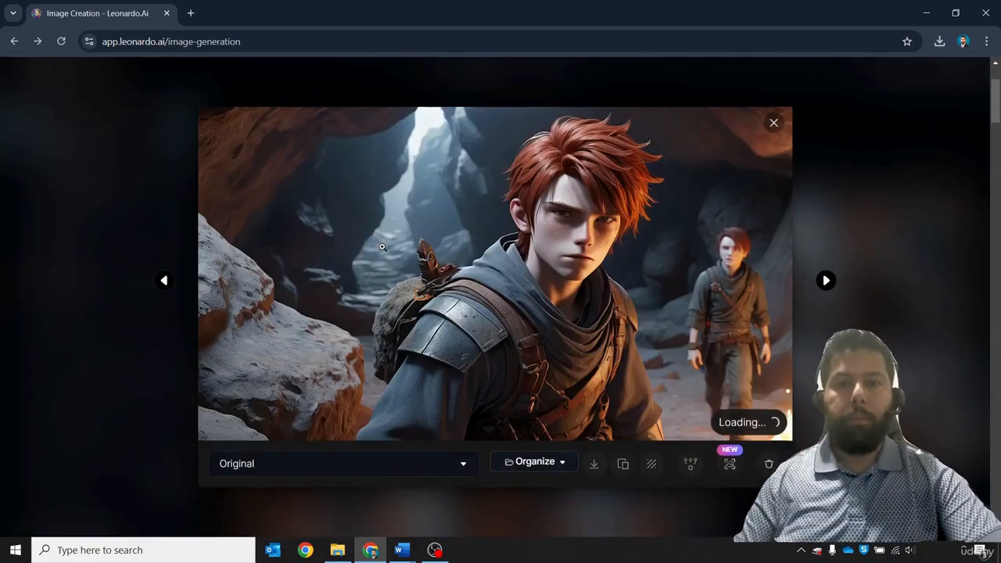
{"action": "key", "text": "Right"}
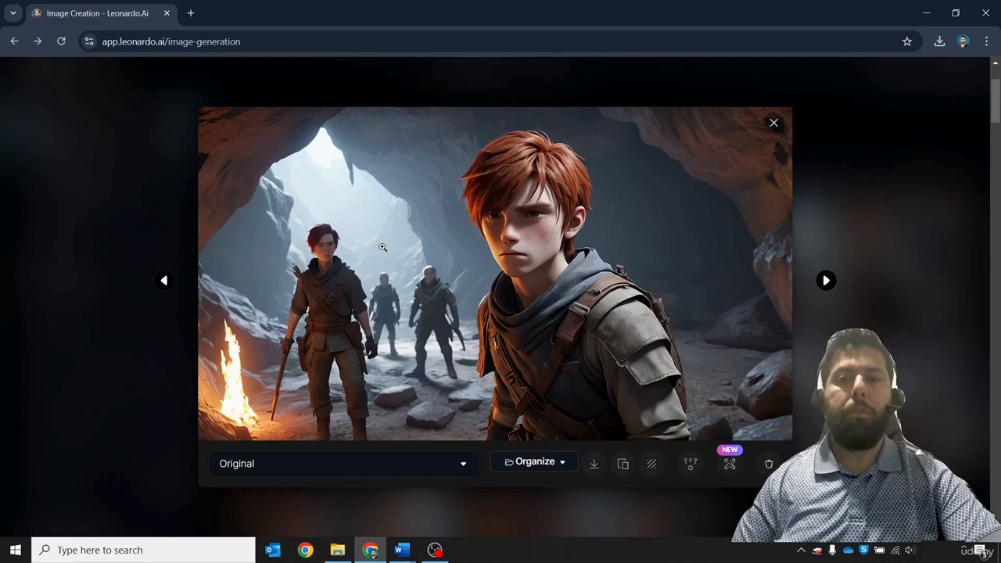
{"action": "left_click", "coordinate": [379, 296]}
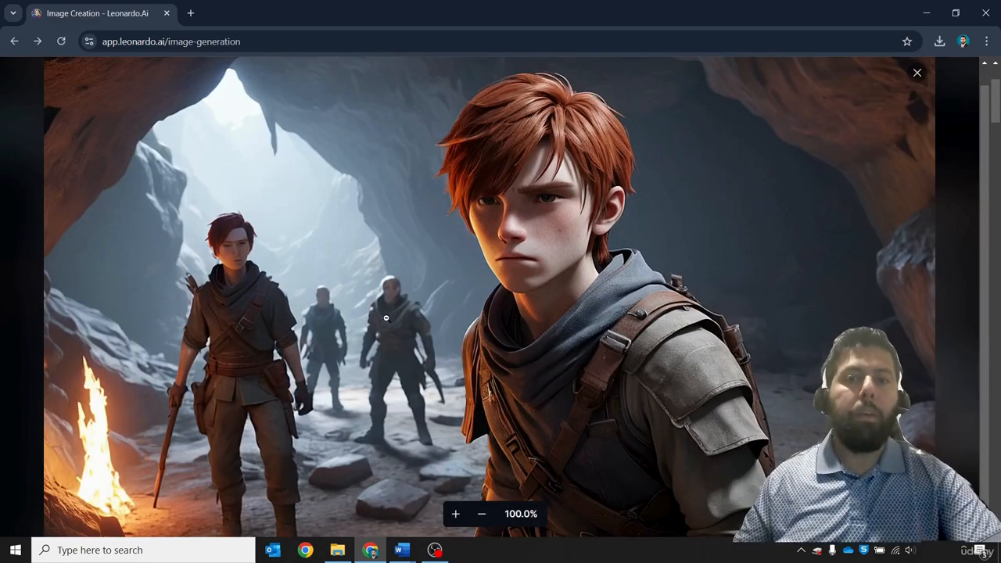
{"action": "left_click", "coordinate": [314, 328]}
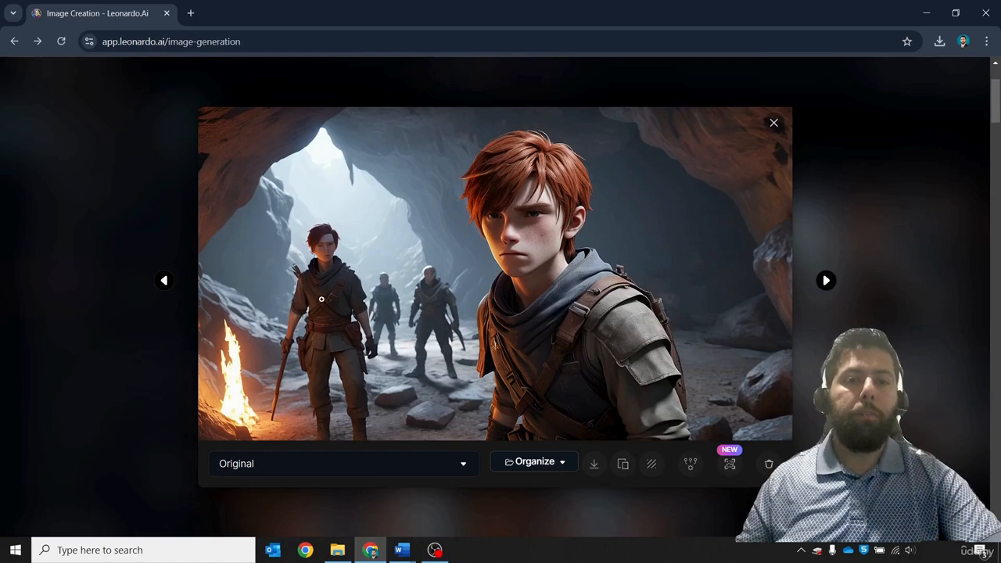
Look through the remaining images of the first bravery set and close the viewer.
{"action": "key", "text": "Right"}
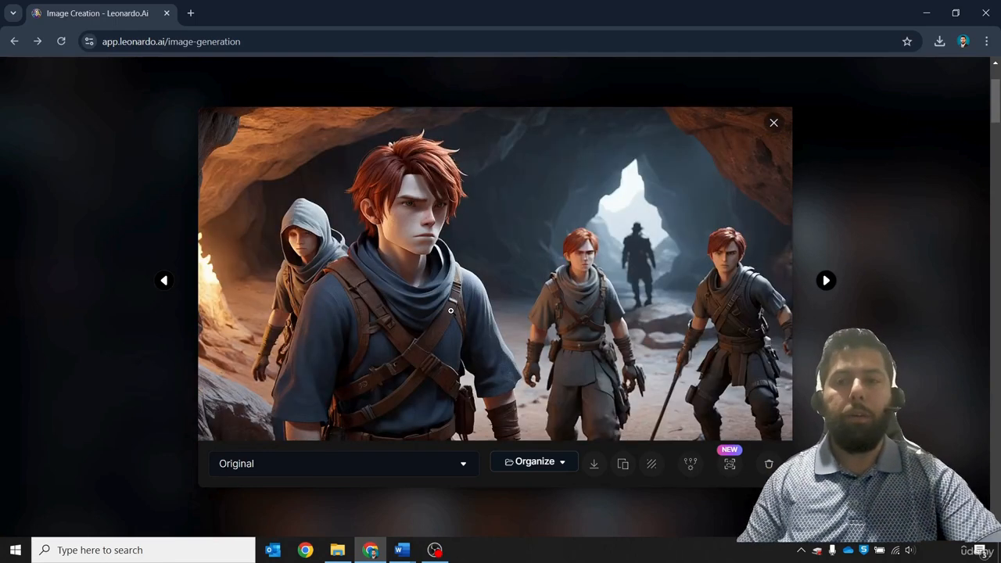
{"action": "key", "text": "Right"}
{"action": "key", "text": "Right"}
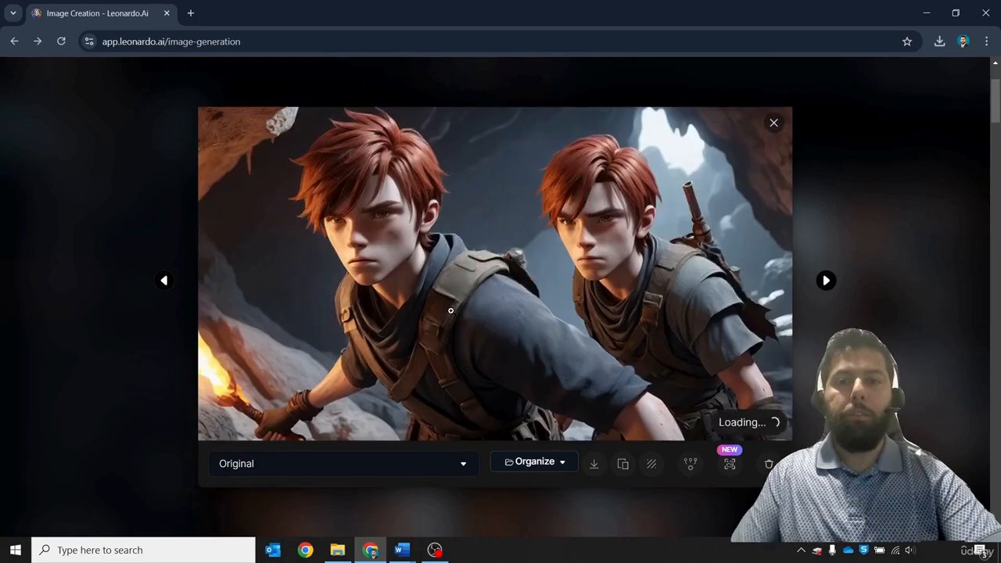
{"action": "key", "text": "Right"}
{"action": "key", "text": "Right"}
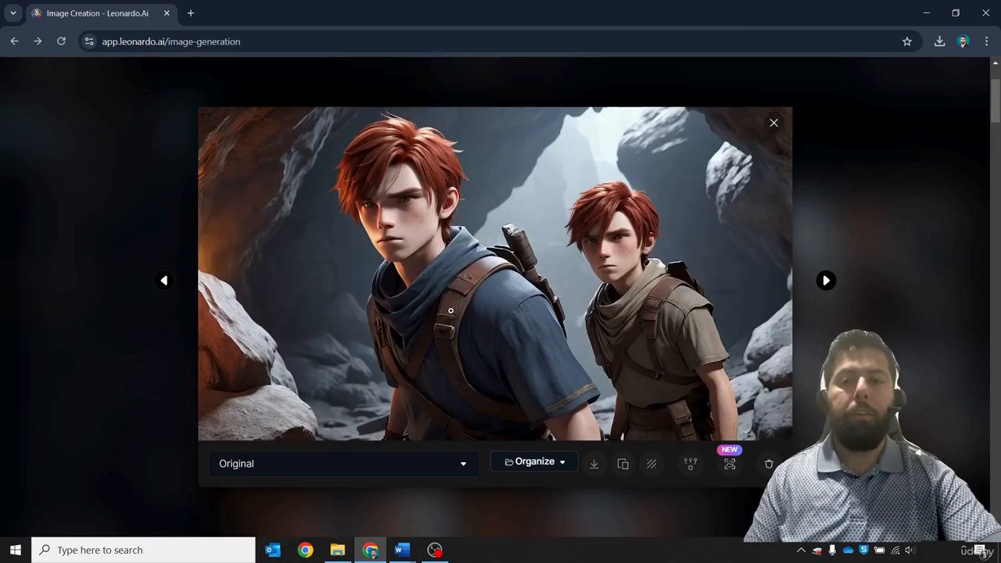
{"action": "key", "text": "Escape"}
Generate more images from the same bravery prompt and browse the new sets for a suitable one.
{"action": "scroll", "coordinate": [708, 248], "scroll_direction": "up", "scroll_amount": 3}
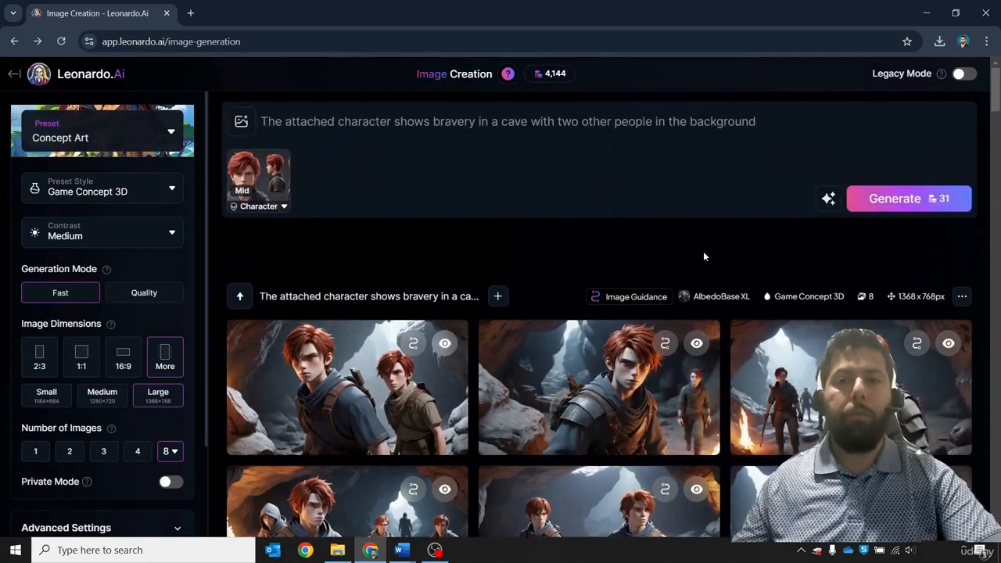
{"action": "left_click", "coordinate": [912, 199]}
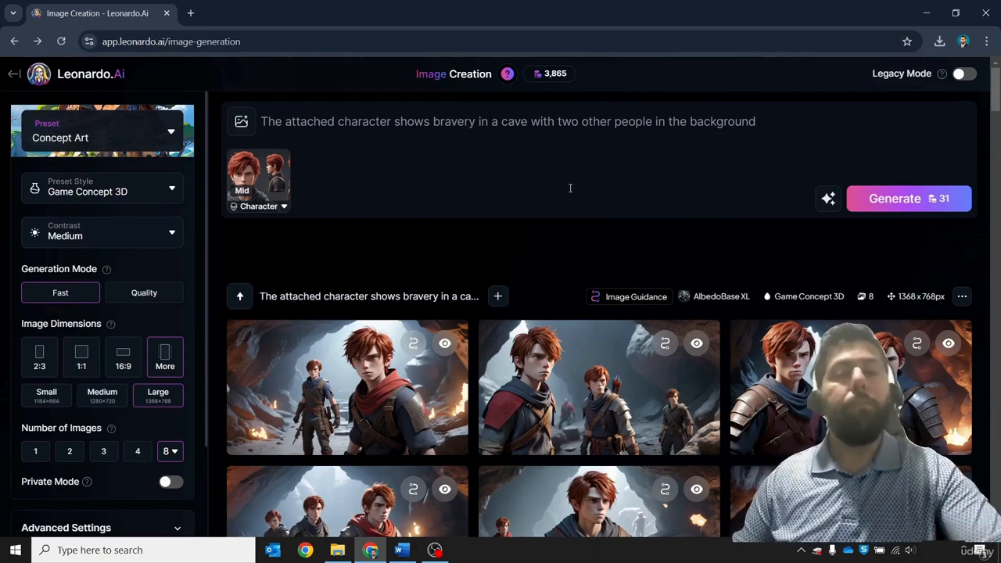
{"action": "scroll", "coordinate": [580, 200], "scroll_direction": "down", "scroll_amount": 7}
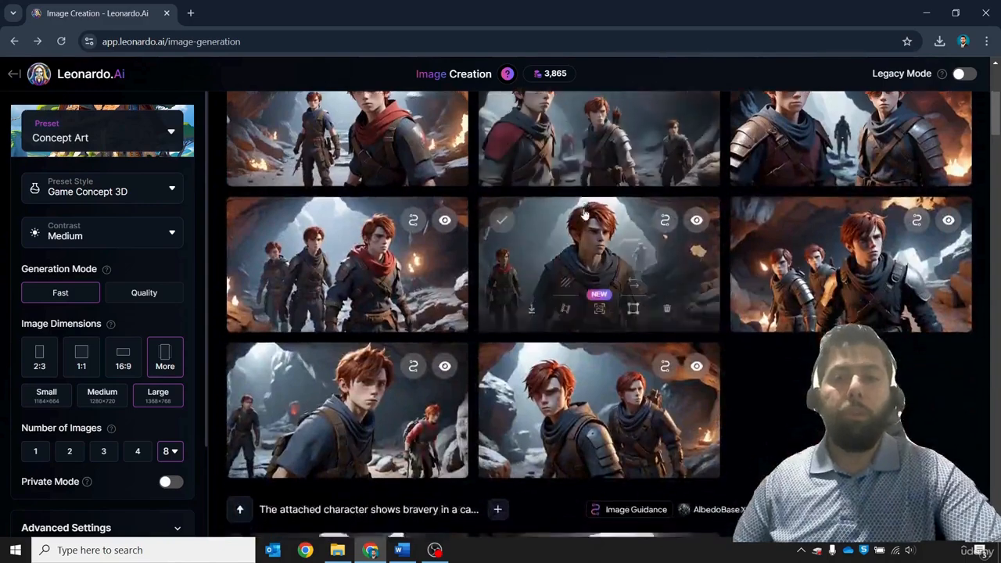
{"action": "scroll", "coordinate": [585, 212], "scroll_direction": "down", "scroll_amount": 7}
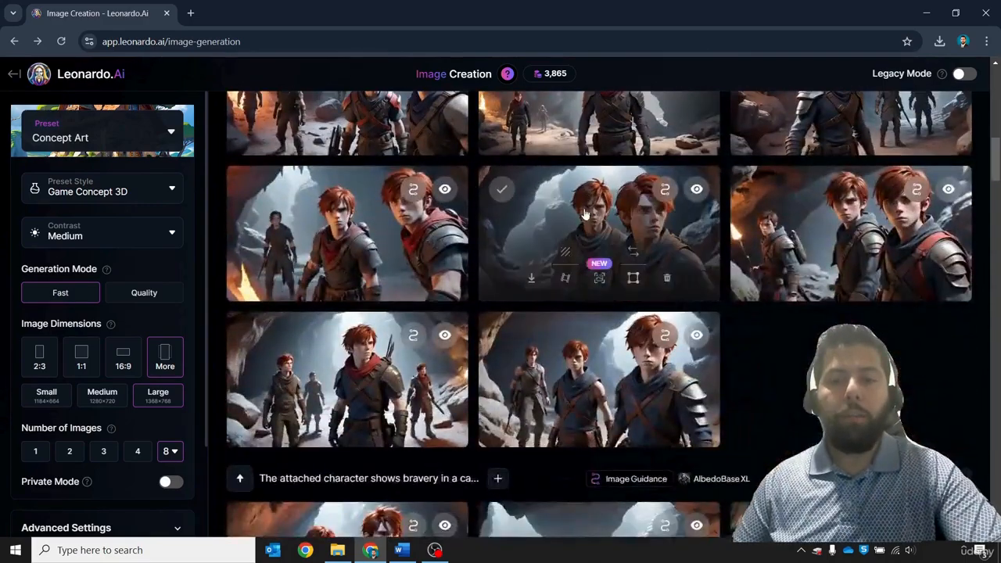
{"action": "scroll", "coordinate": [584, 213], "scroll_direction": "down", "scroll_amount": 5}
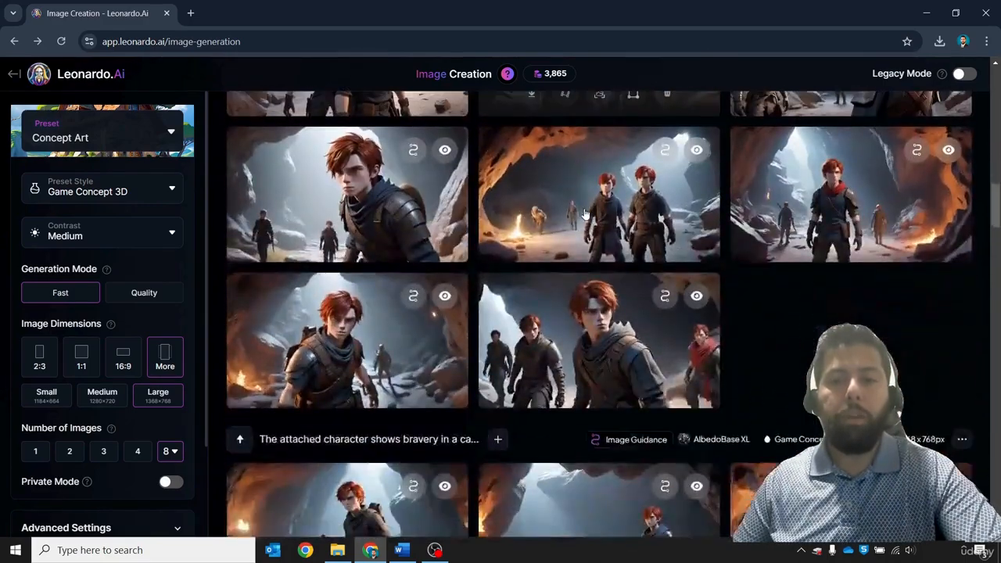
{"action": "scroll", "coordinate": [585, 212], "scroll_direction": "down", "scroll_amount": 1}
{"action": "scroll", "coordinate": [584, 213], "scroll_direction": "up", "scroll_amount": 4}
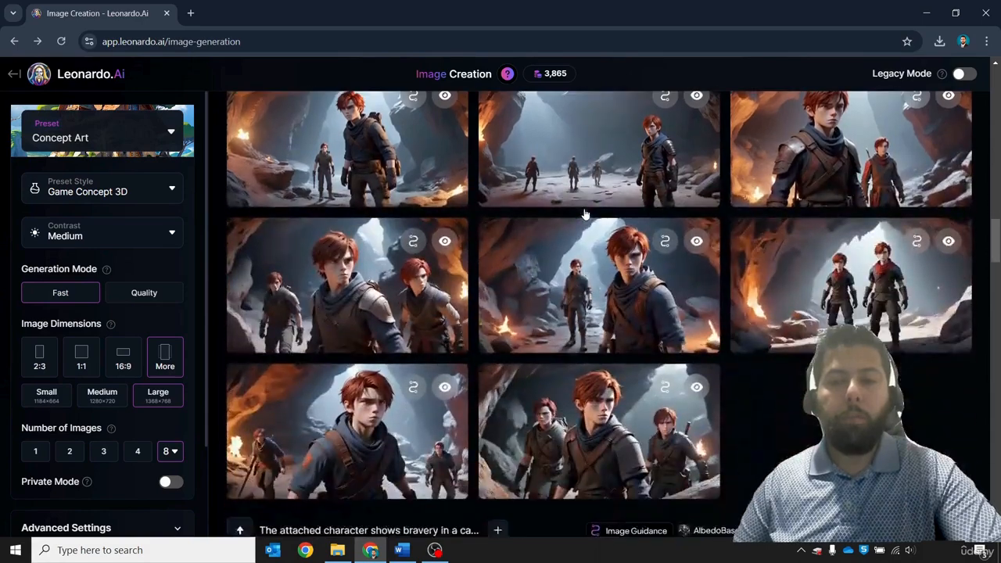
{"action": "scroll", "coordinate": [584, 213], "scroll_direction": "down", "scroll_amount": 3}
{"action": "scroll", "coordinate": [584, 211], "scroll_direction": "up", "scroll_amount": 4}
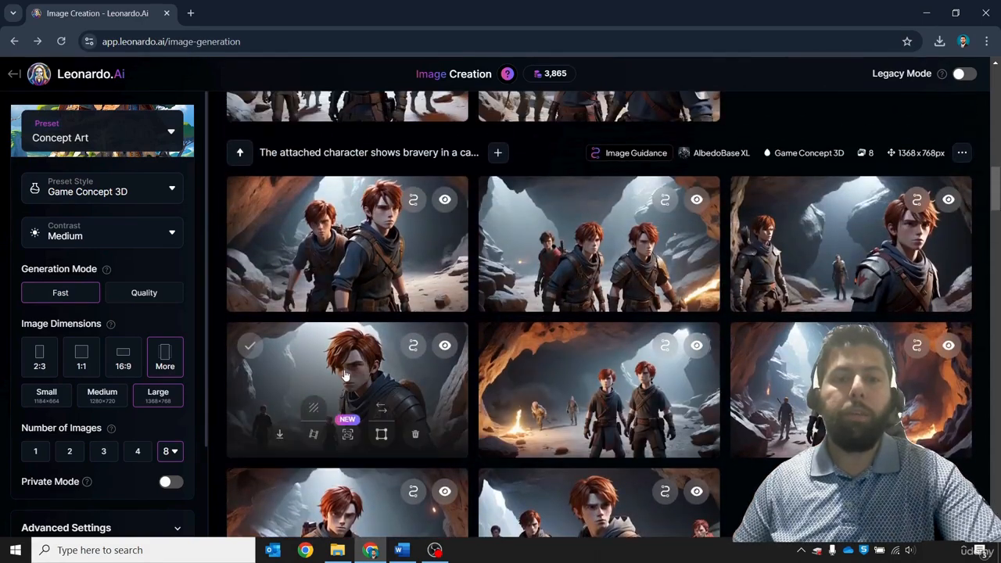
Open the image of the armoured red-haired hero with two small figures behind him, download it and close the viewer.
{"action": "left_click", "coordinate": [345, 374]}
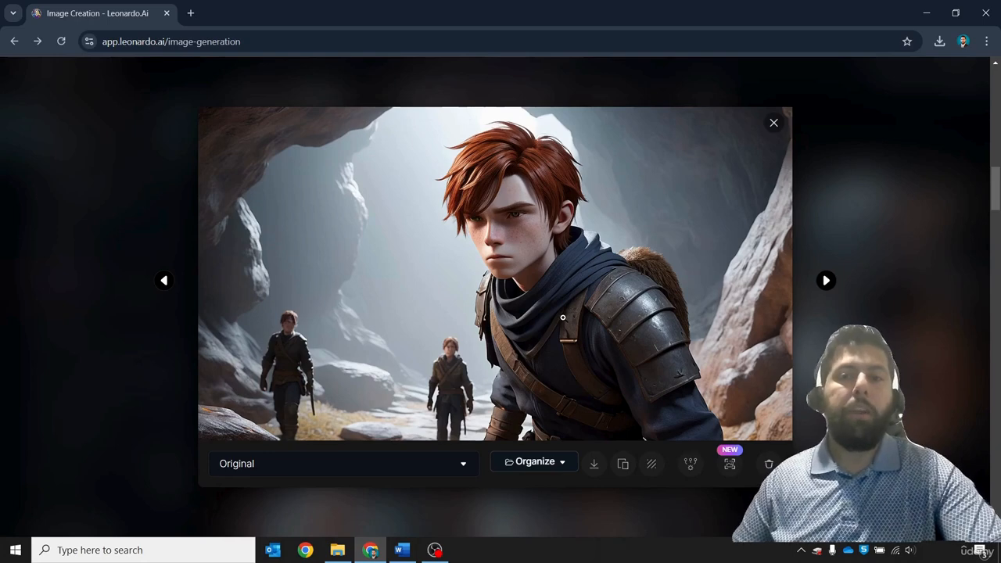
{"action": "left_click", "coordinate": [588, 472]}
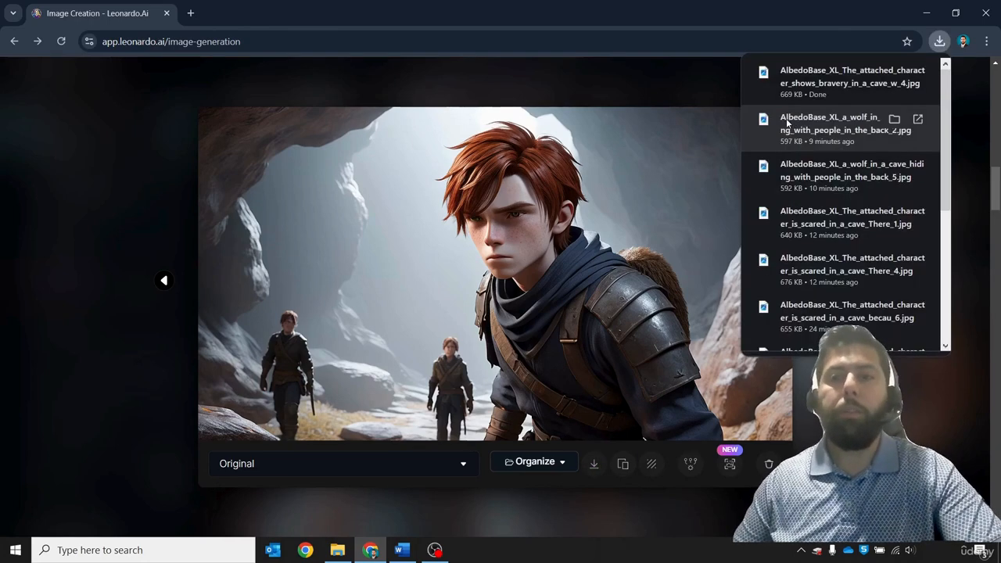
{"action": "left_click", "coordinate": [650, 95]}
{"action": "scroll", "coordinate": [667, 189], "scroll_direction": "up", "scroll_amount": 4}
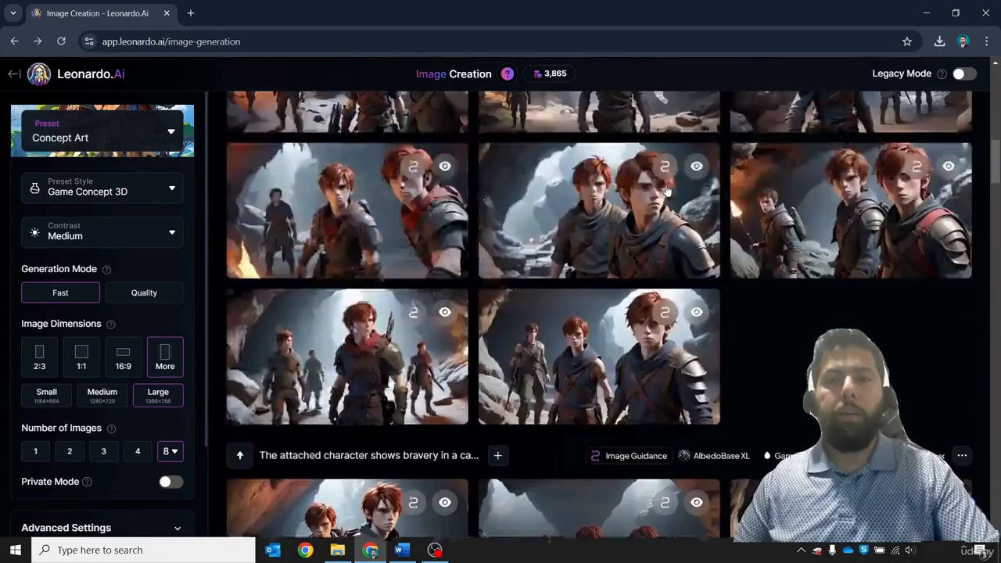
{"action": "scroll", "coordinate": [667, 190], "scroll_direction": "up", "scroll_amount": 2}
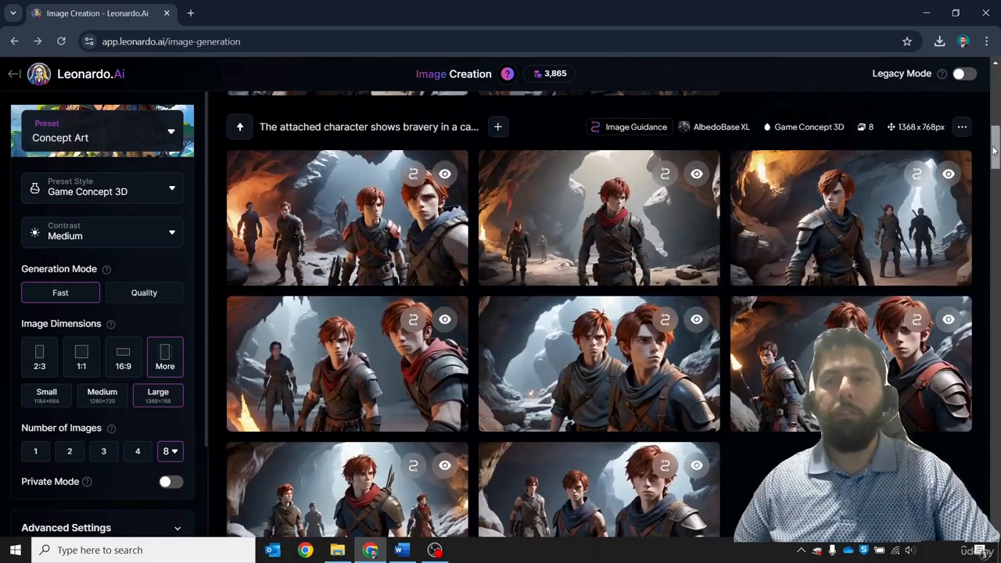
Switch to the Story Script in Word and copy Scene 4's narrator sentence "The three friends gathered sticks and made noise.".
{"action": "scroll", "coordinate": [985, 158], "scroll_direction": "up", "scroll_amount": 2}
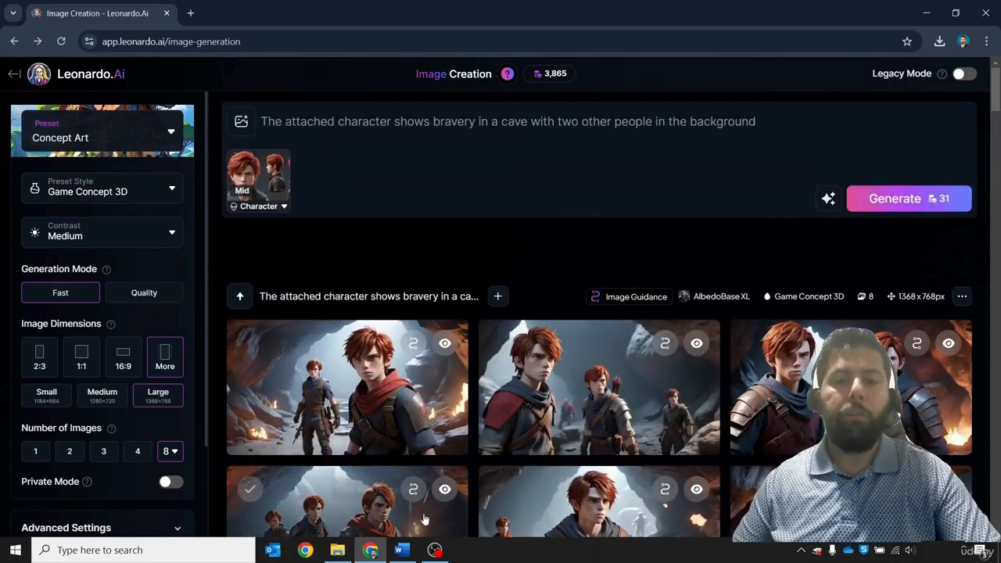
{"action": "left_click", "coordinate": [402, 549]}
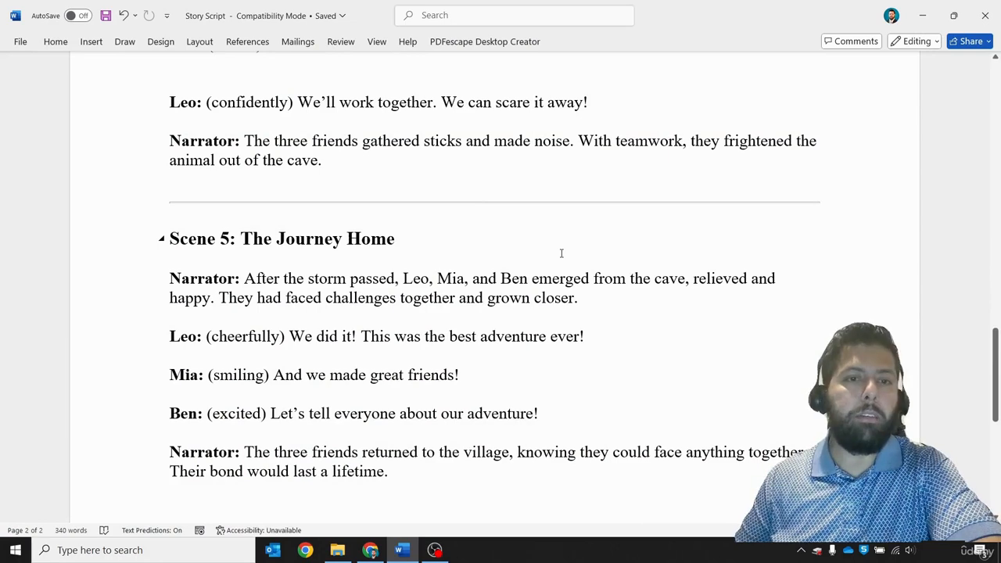
{"action": "scroll", "coordinate": [561, 253], "scroll_direction": "up", "scroll_amount": 3}
{"action": "left_click_drag", "start_coordinate": [323, 381], "coordinate": [213, 342]}
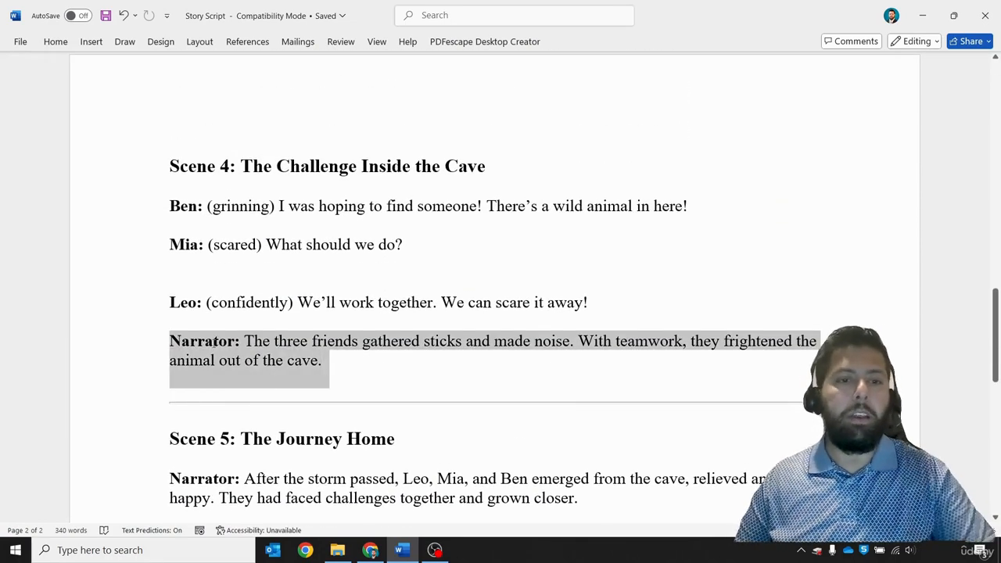
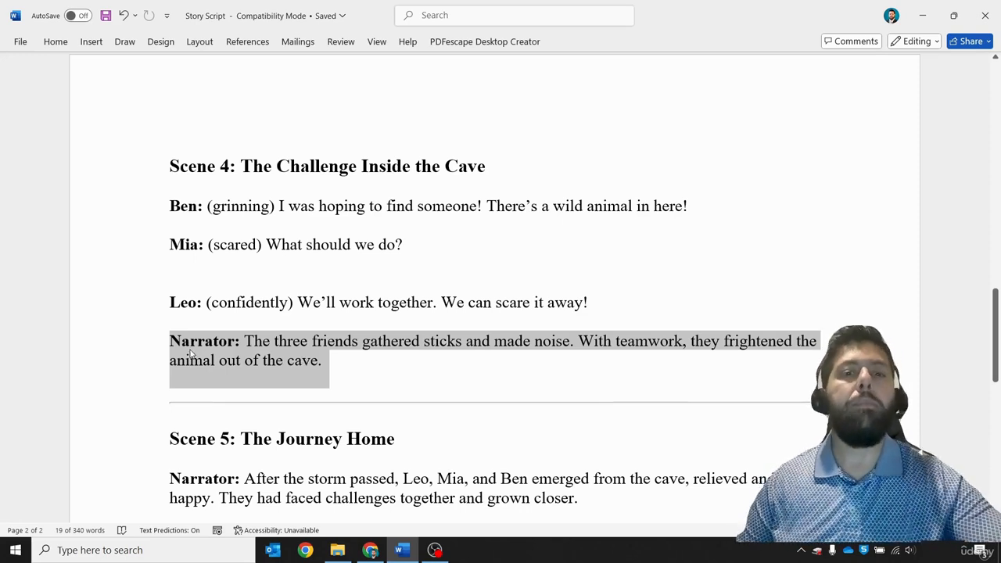
{"action": "left_click", "coordinate": [277, 345]}
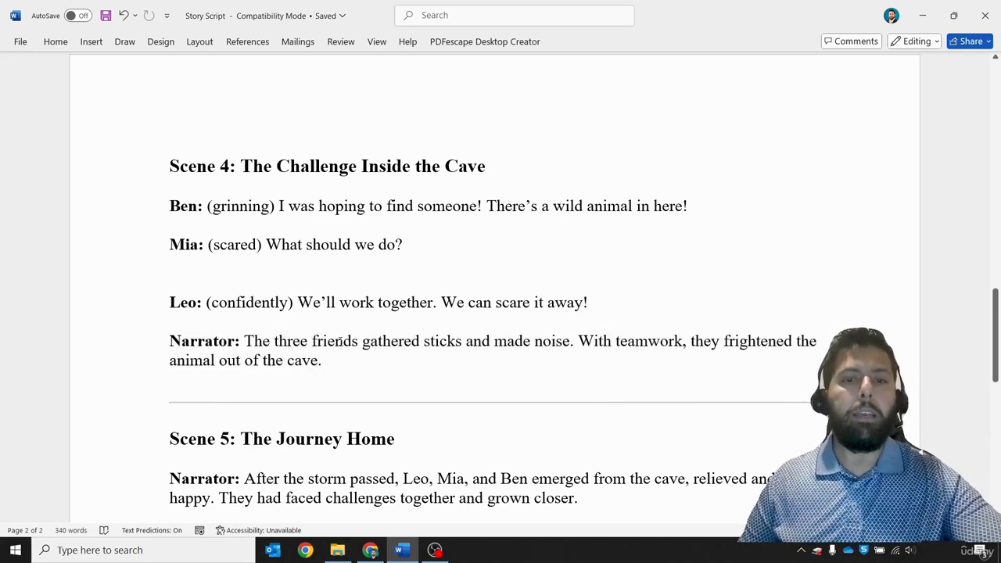
{"action": "left_click_drag", "start_coordinate": [574, 342], "coordinate": [264, 345]}
{"action": "key", "text": "ctrl+c"}
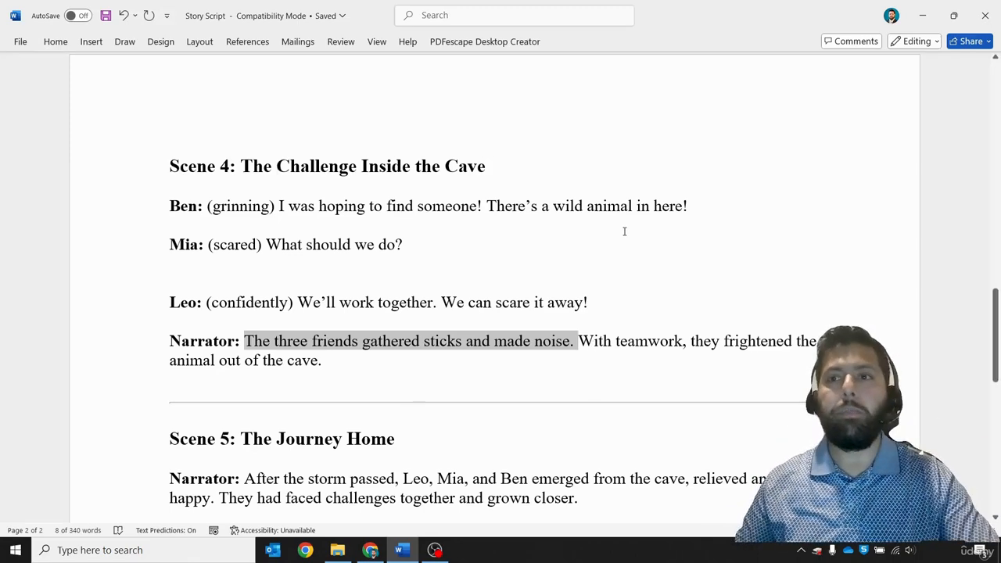
Return to Leonardo.Ai, replace the bravery prompt with the copied sentence and remove the attached character reference image.
{"action": "left_click", "coordinate": [923, 16]}
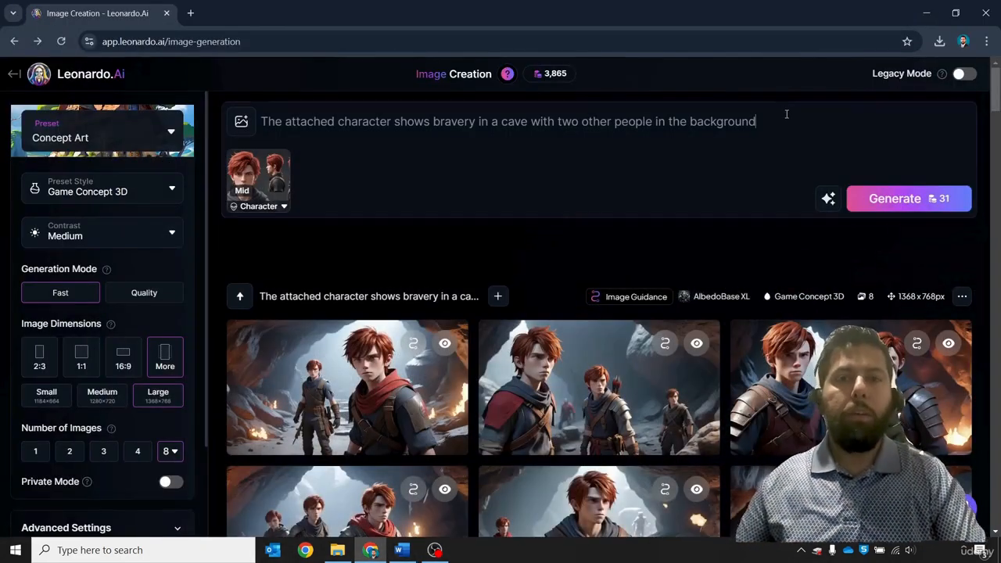
{"action": "left_click", "coordinate": [787, 114]}
{"action": "key", "text": "ctrl+a"}
{"action": "key", "text": "ctrl+v"}
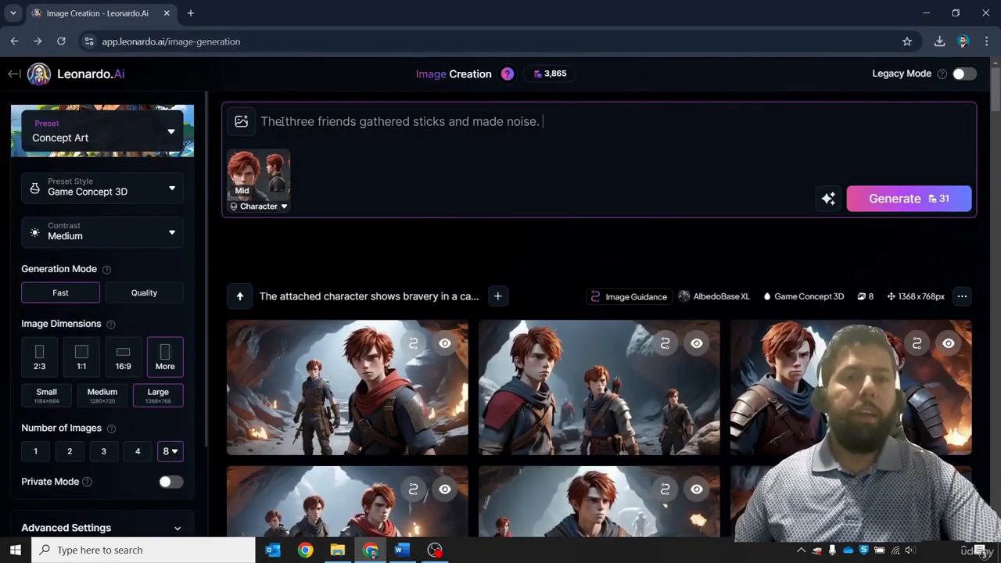
{"action": "double_click", "coordinate": [270, 122]}
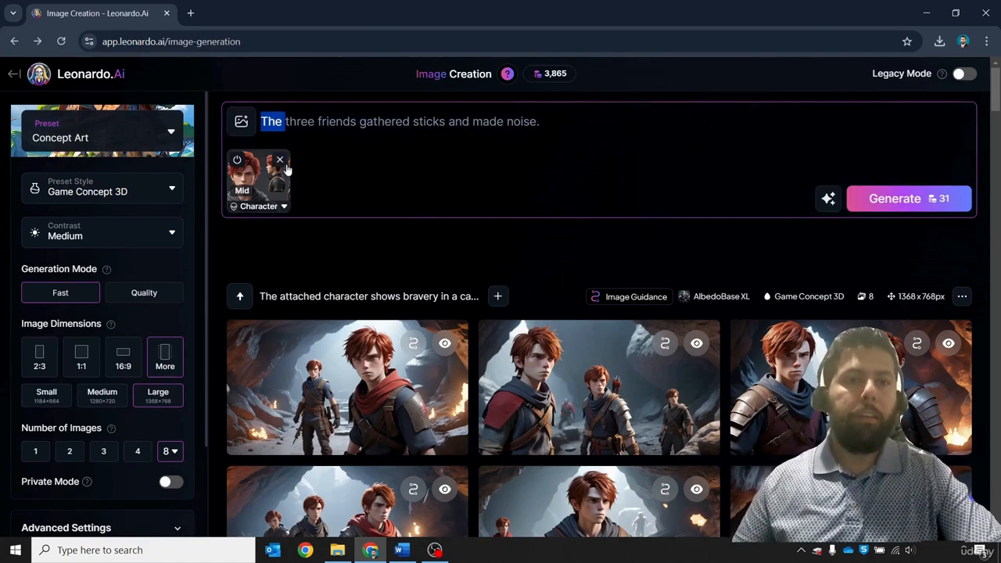
{"action": "left_click", "coordinate": [280, 162]}
Shorten and reword the prompt to "three friends in a cave gathered sticks" and generate the images.
{"action": "double_click", "coordinate": [270, 122]}
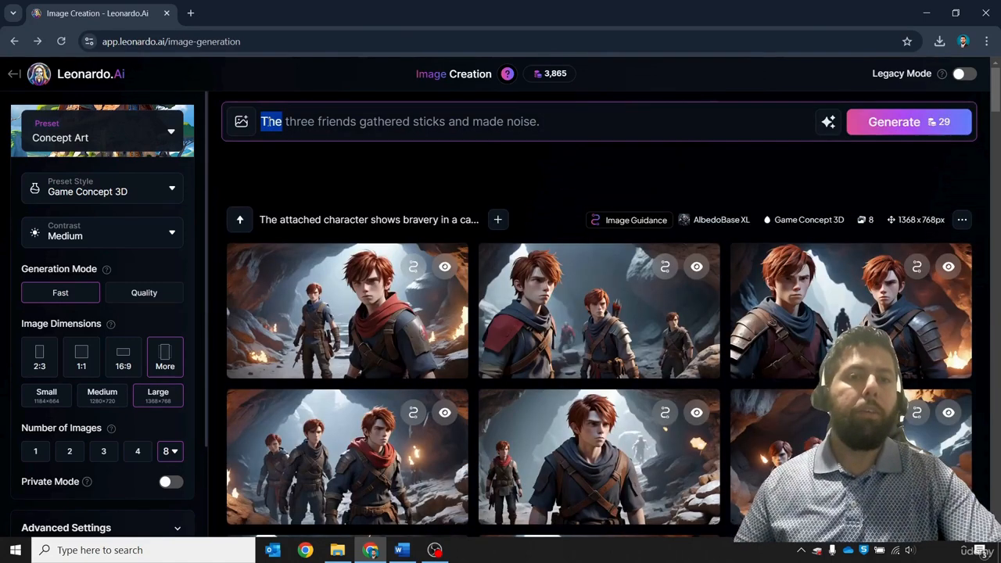
{"action": "key", "text": "BackSpace"}
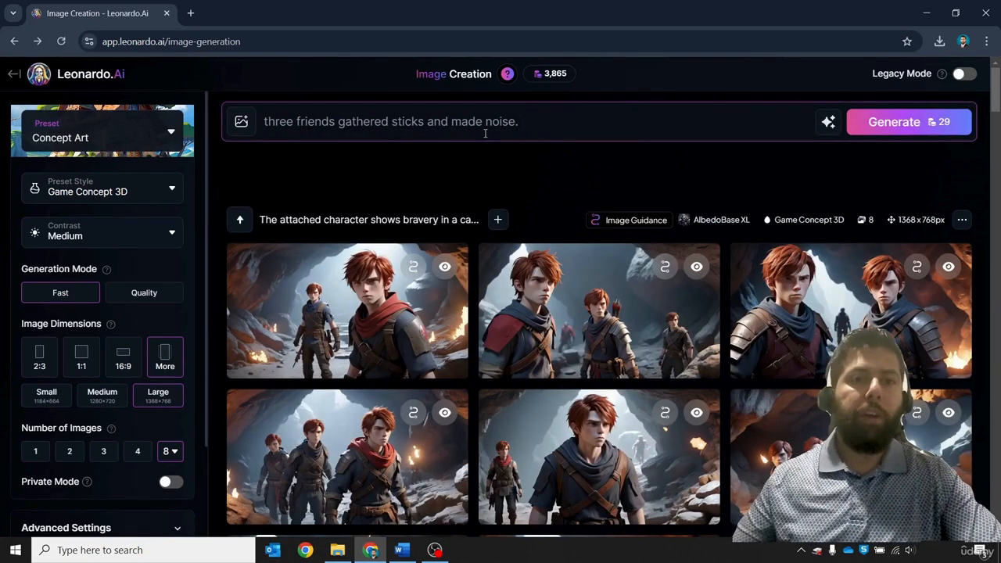
{"action": "key", "text": "Delete"}
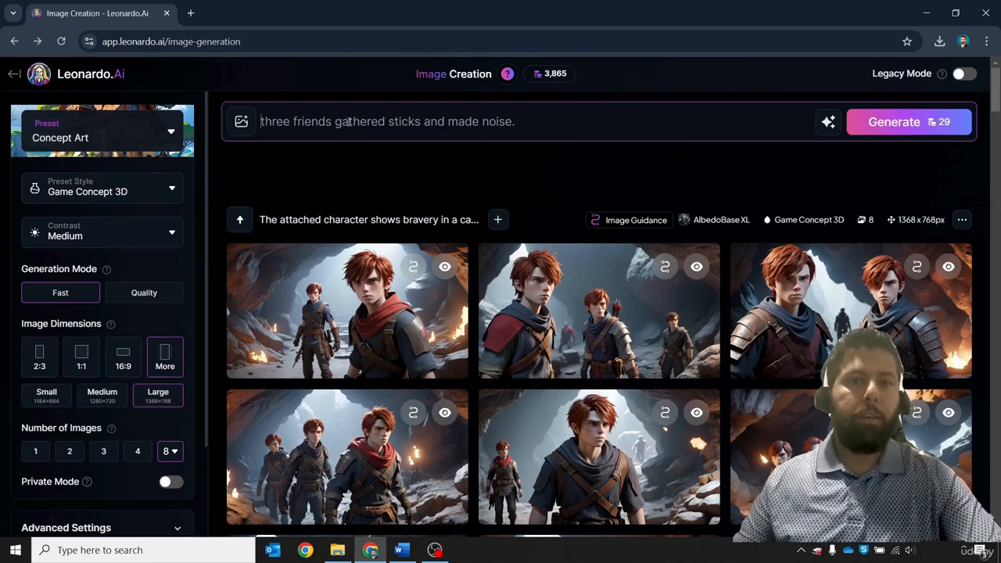
{"action": "left_click", "coordinate": [333, 121]}
{"action": "type", "text": "in"}
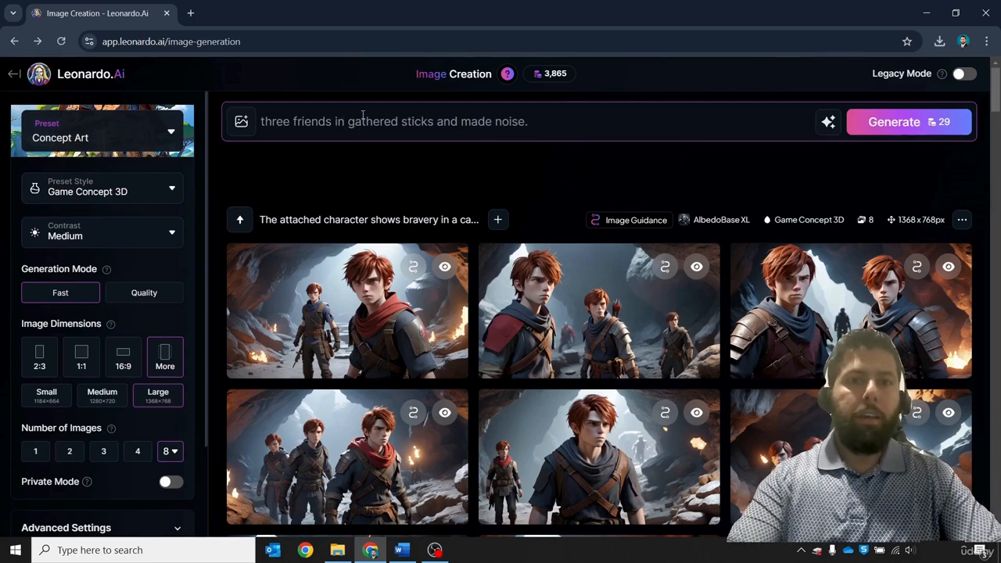
{"action": "type", "text": " a cave"}
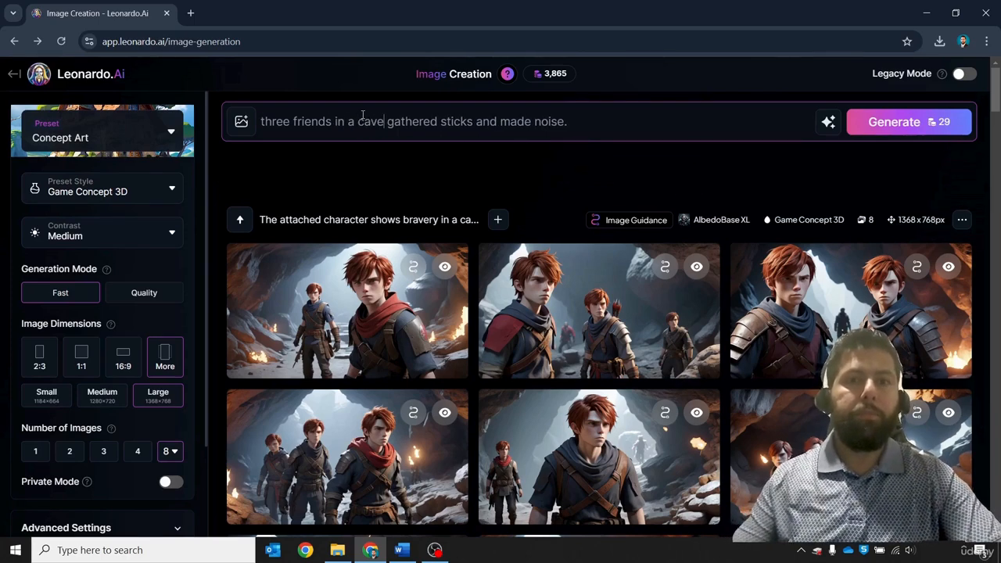
{"action": "left_click_drag", "start_coordinate": [601, 124], "coordinate": [534, 123]}
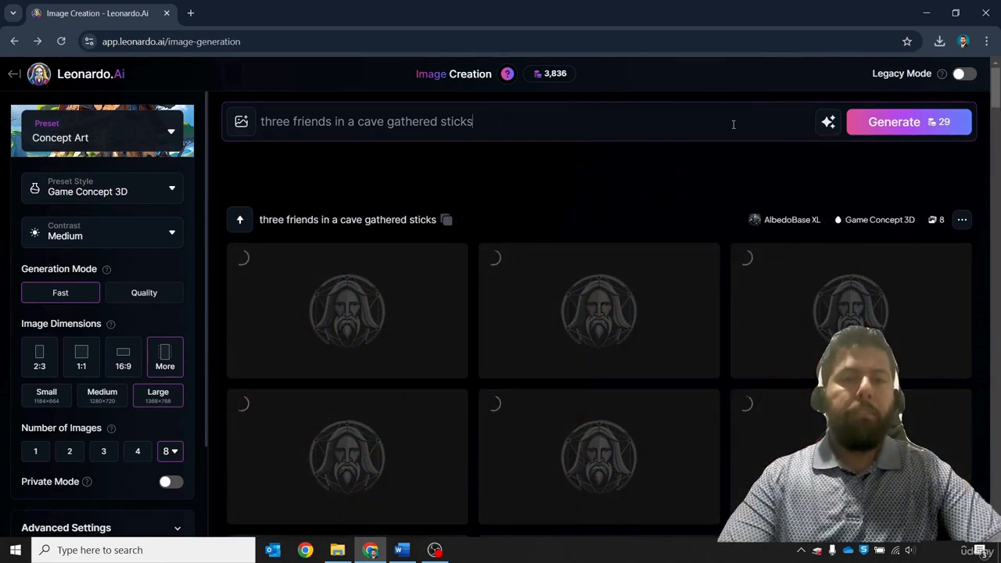
{"action": "left_click", "coordinate": [733, 125]}
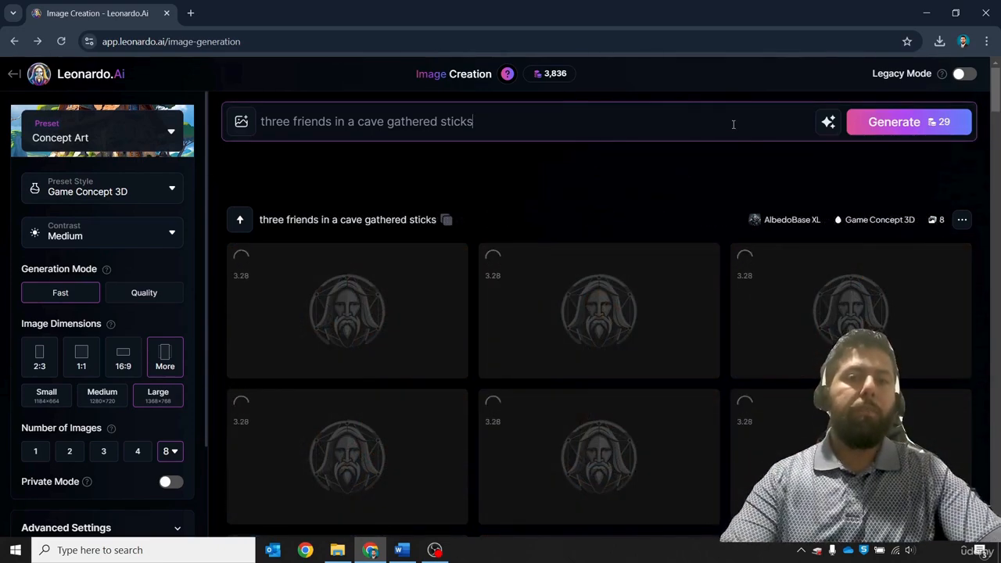
Begin the prompt with "From a far distance, " and generate another set of images.
{"action": "left_click", "coordinate": [261, 121]}
{"action": "type", "text": "From a far d"}
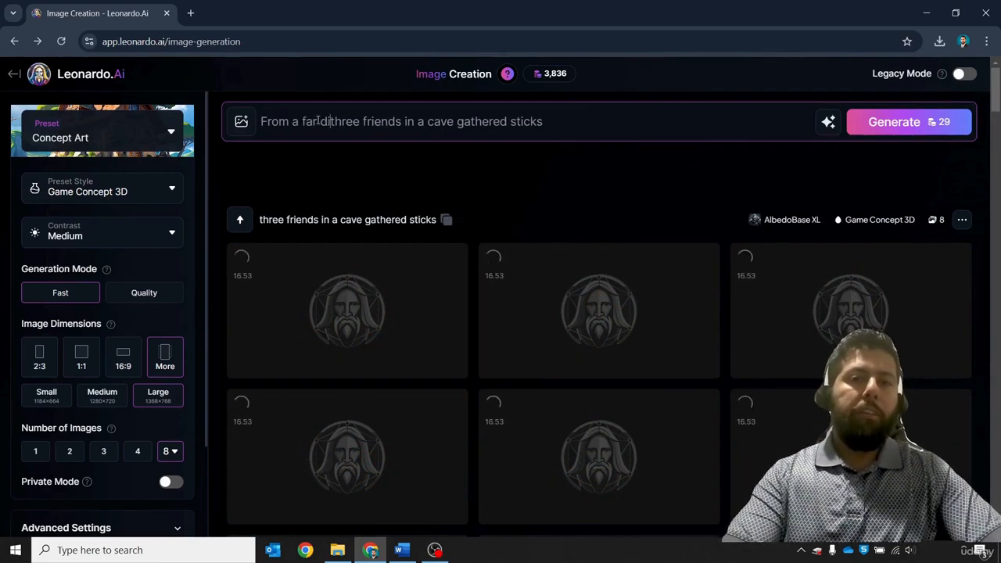
{"action": "type", "text": "istance"}
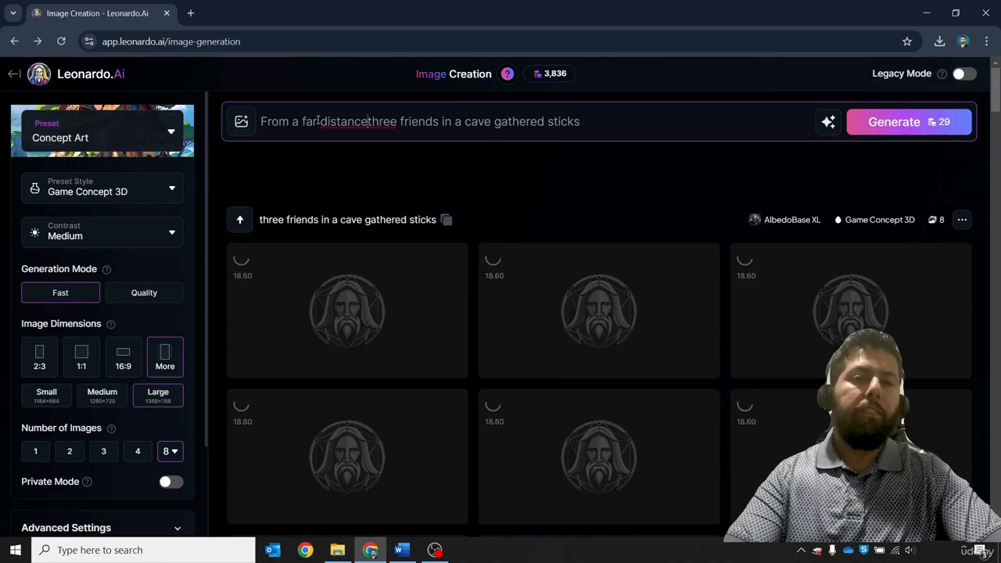
{"action": "type", "text": ","}
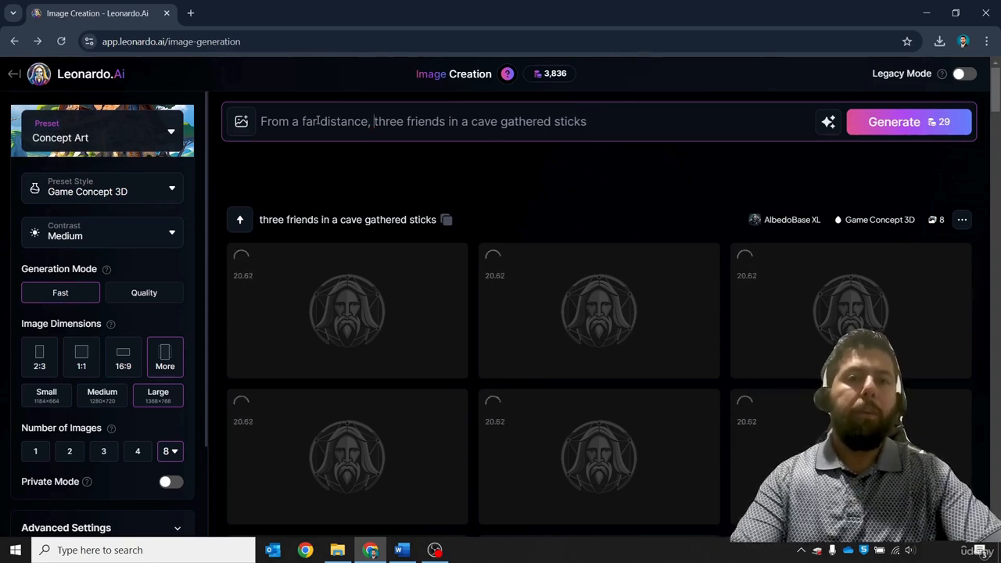
{"action": "left_click", "coordinate": [649, 123]}
{"action": "key", "text": "Return"}
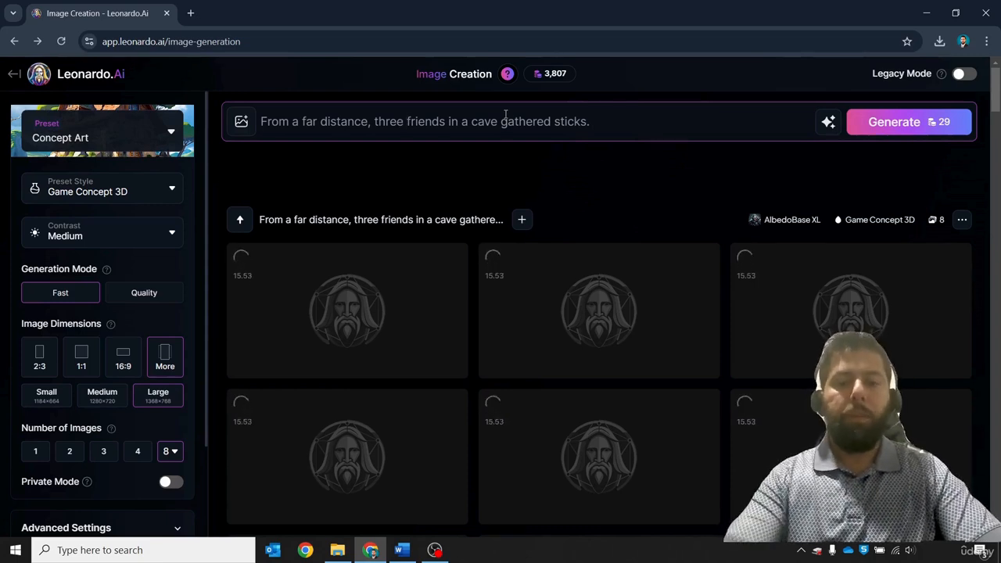
Describe the three friends in the prompt as "young adult" and generate a further set of images.
{"action": "type", "text": "young adult"}
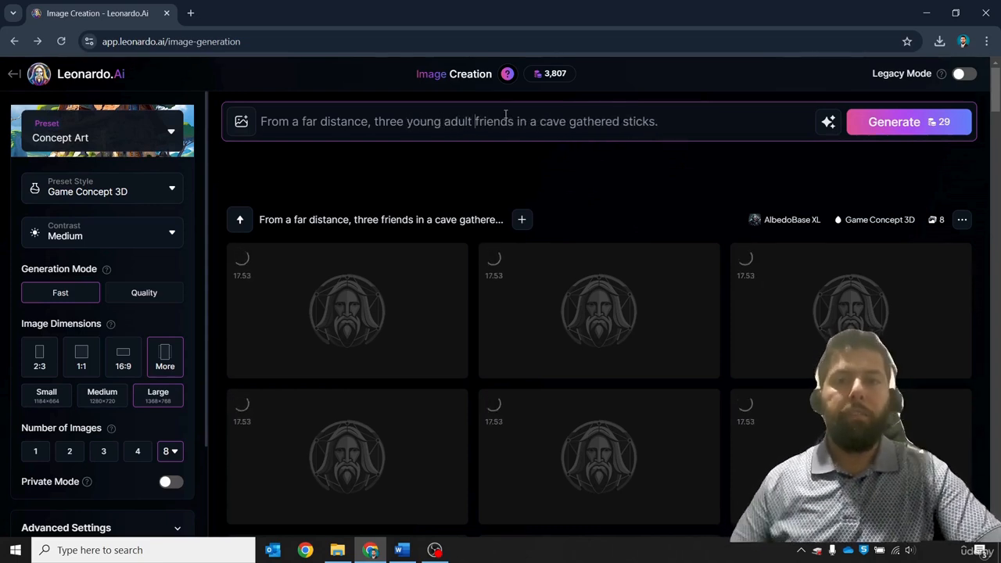
{"action": "left_click", "coordinate": [932, 123]}
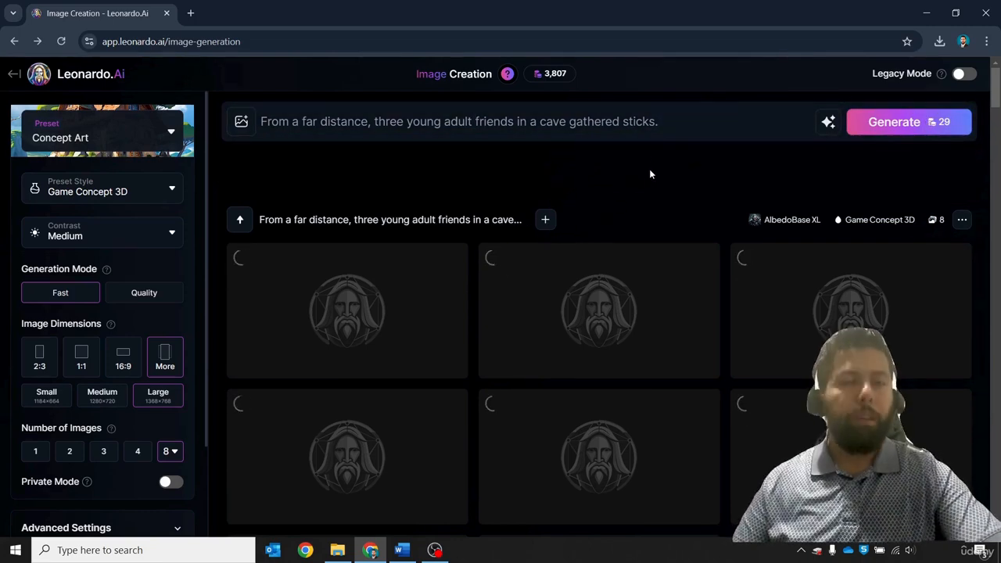
{"action": "scroll", "coordinate": [649, 176], "scroll_direction": "down", "scroll_amount": 3}
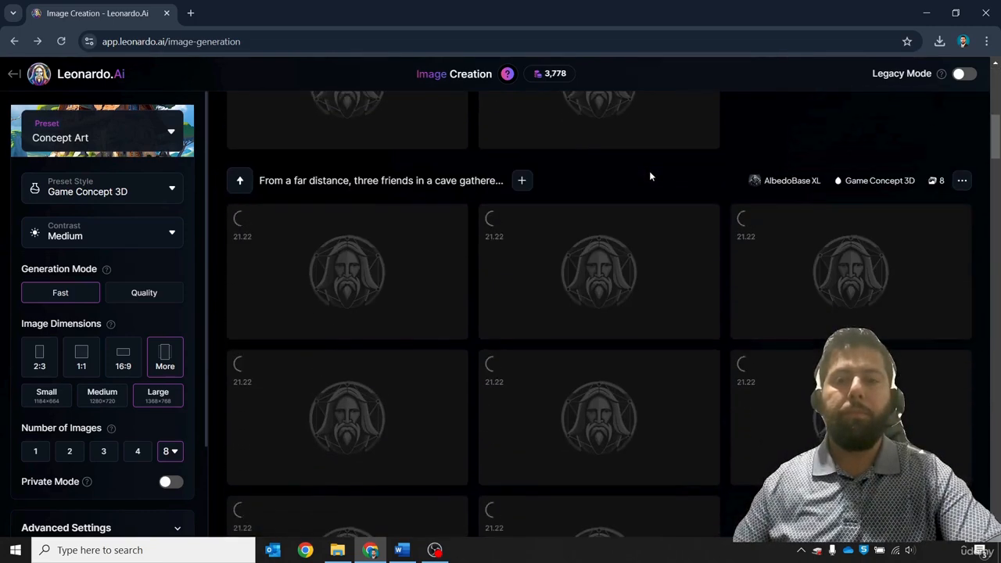
{"action": "scroll", "coordinate": [649, 176], "scroll_direction": "up", "scroll_amount": 3}
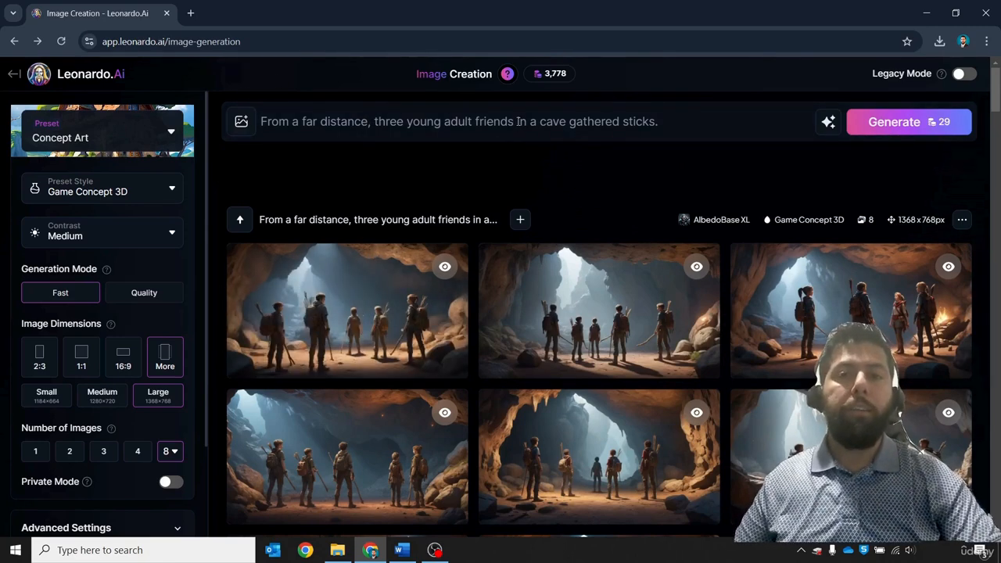
Replace the three young adult friends in the prompt with two young men and one young woman in a cave.
{"action": "left_click_drag", "start_coordinate": [525, 121], "coordinate": [383, 122]}
{"action": "key", "text": "BackSpace"}
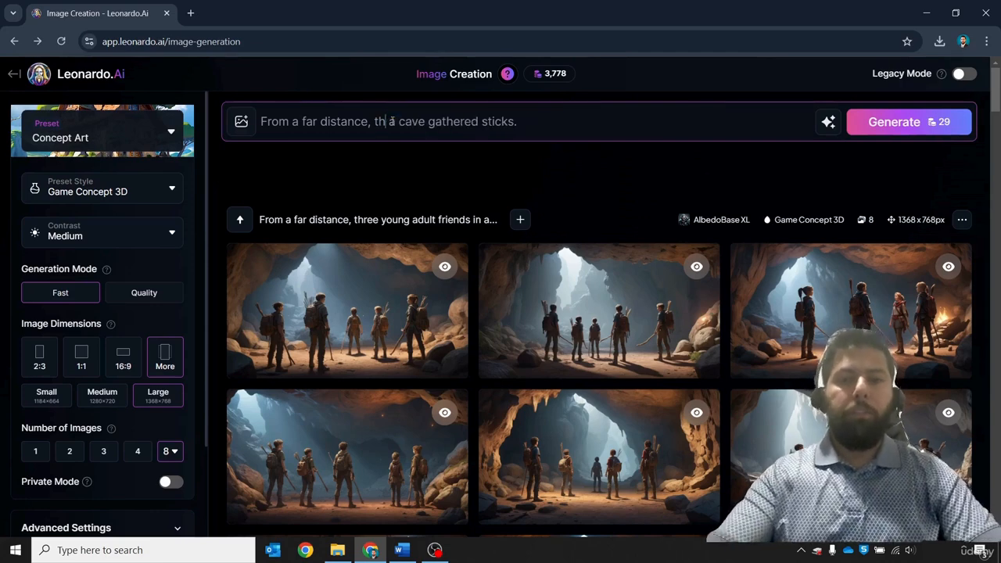
{"action": "key", "text": "BackSpace"}
{"action": "key", "text": "BackSpace"}
{"action": "type", "text": "t"}
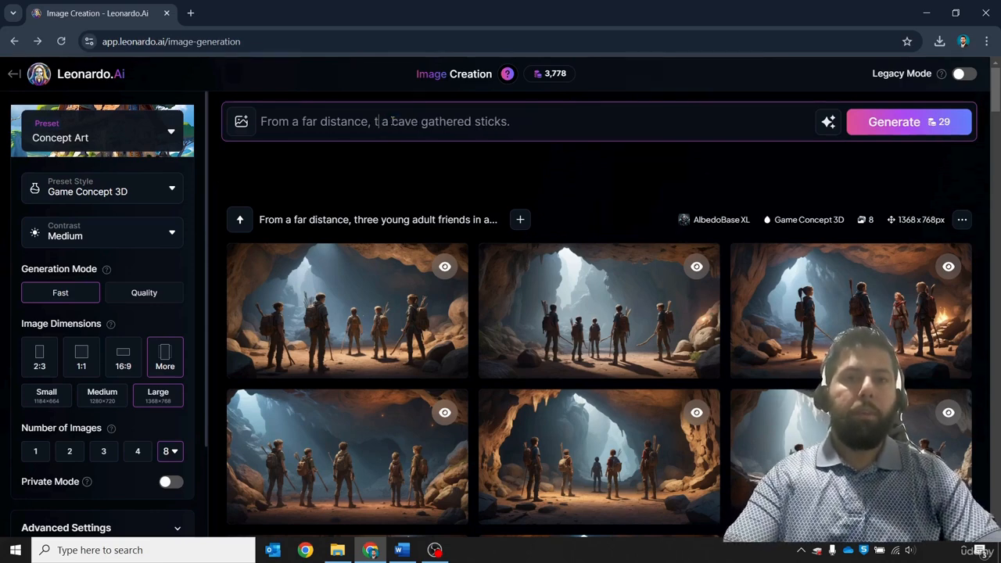
{"action": "type", "text": "wo youn m"}
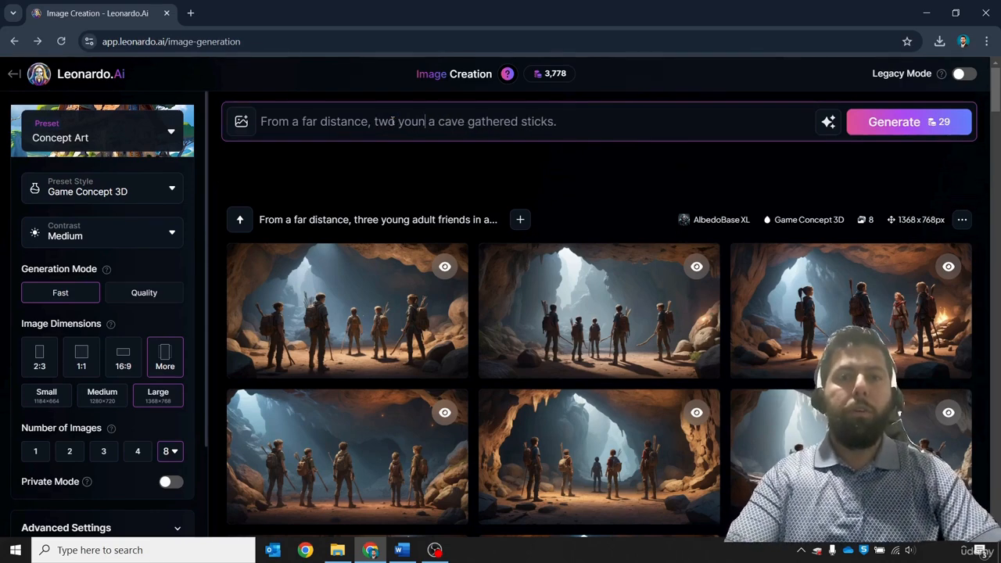
{"action": "type", "text": "e"}
{"action": "key", "text": "BackSpace"}
{"action": "key", "text": "BackSpace"}
{"action": "key", "text": "BackSpace"}
{"action": "key", "text": "BackSpace"}
{"action": "type", "text": "g men an"}
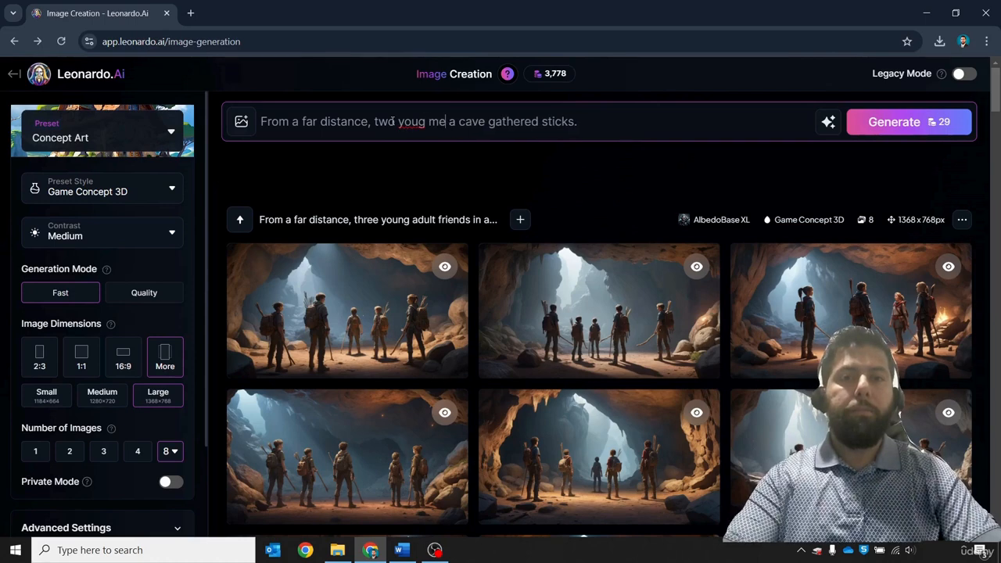
{"action": "type", "text": "d one young wo"}
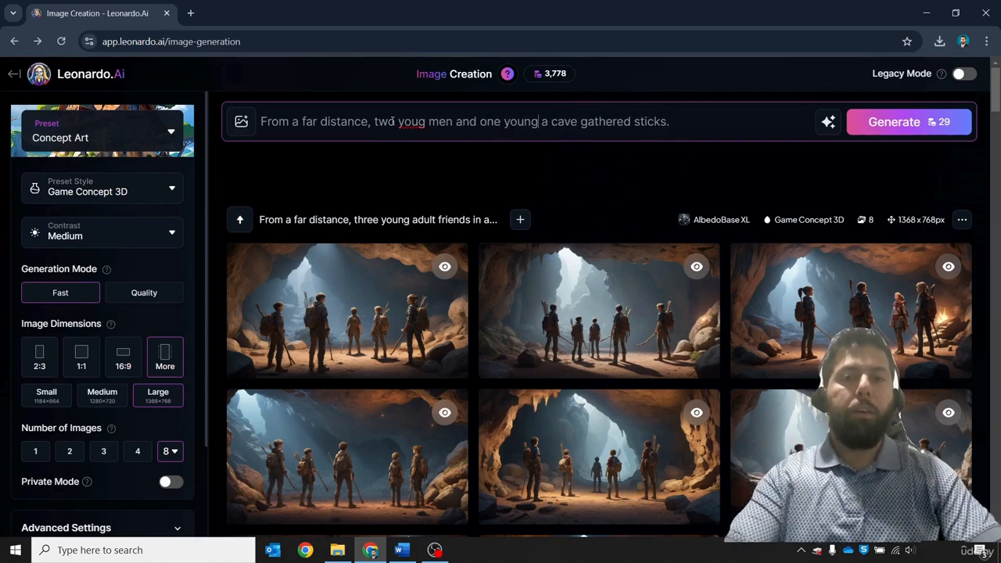
{"action": "type", "text": "man"}
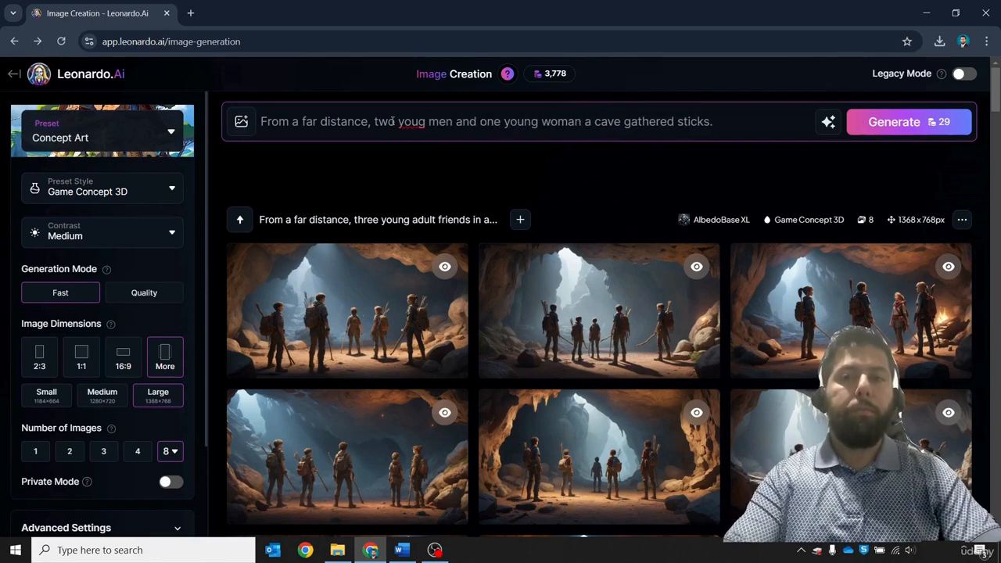
{"action": "type", "text": " in"}
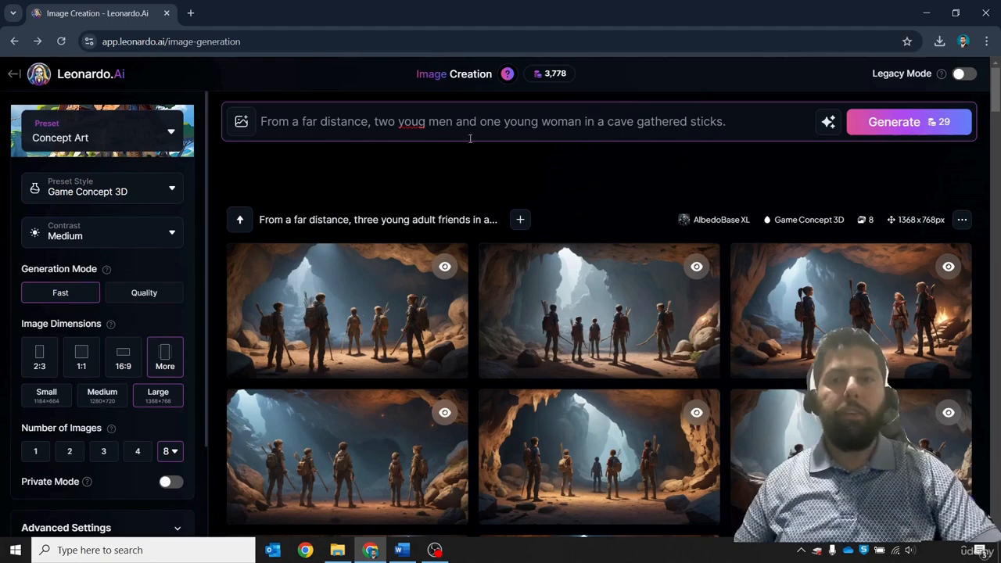
Correct the misspelt "young" before "men" in the prompt and generate the images.
{"action": "right_click", "coordinate": [411, 125]}
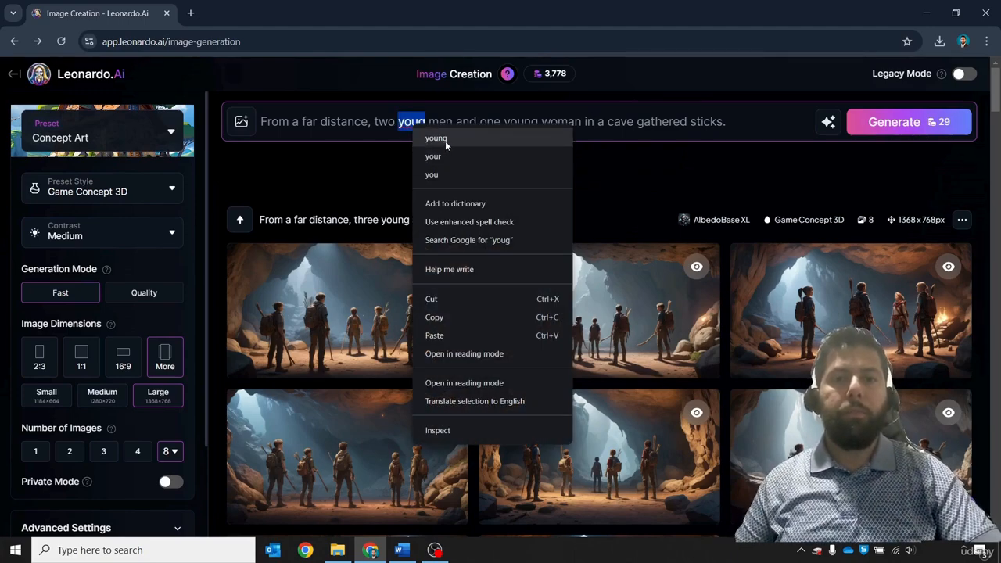
{"action": "left_click", "coordinate": [424, 136]}
{"action": "left_click", "coordinate": [929, 123]}
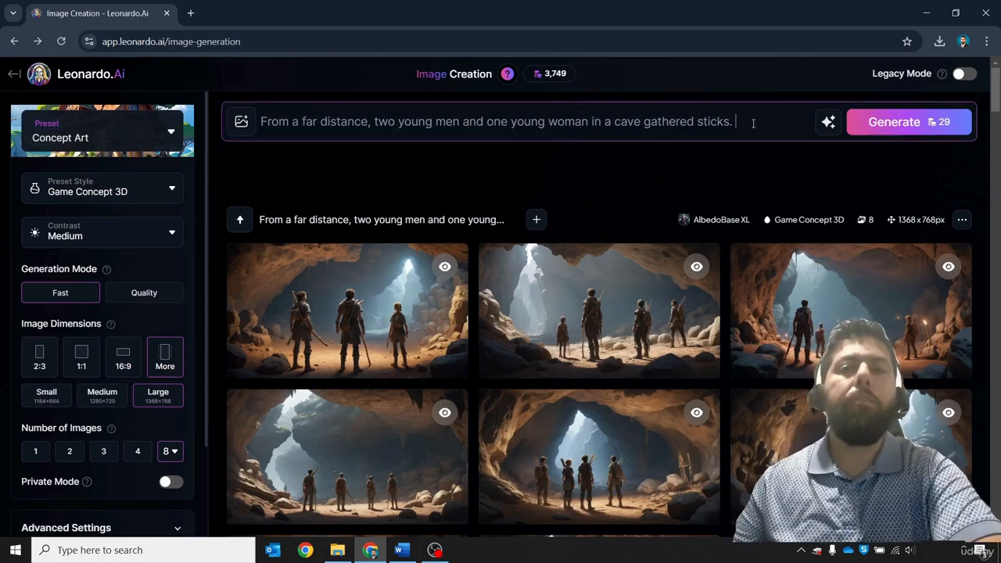
Open the image of three companions holding sticks and facing the light in the cave, and download it.
{"action": "left_click_drag", "start_coordinate": [751, 122], "coordinate": [258, 123]}
{"action": "left_click", "coordinate": [327, 280]}
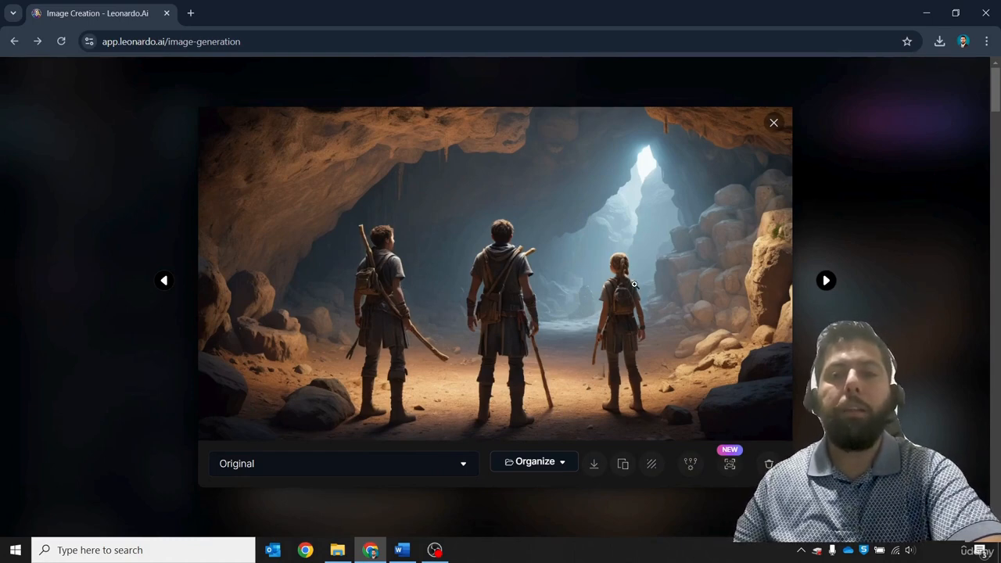
{"action": "left_click", "coordinate": [594, 464]}
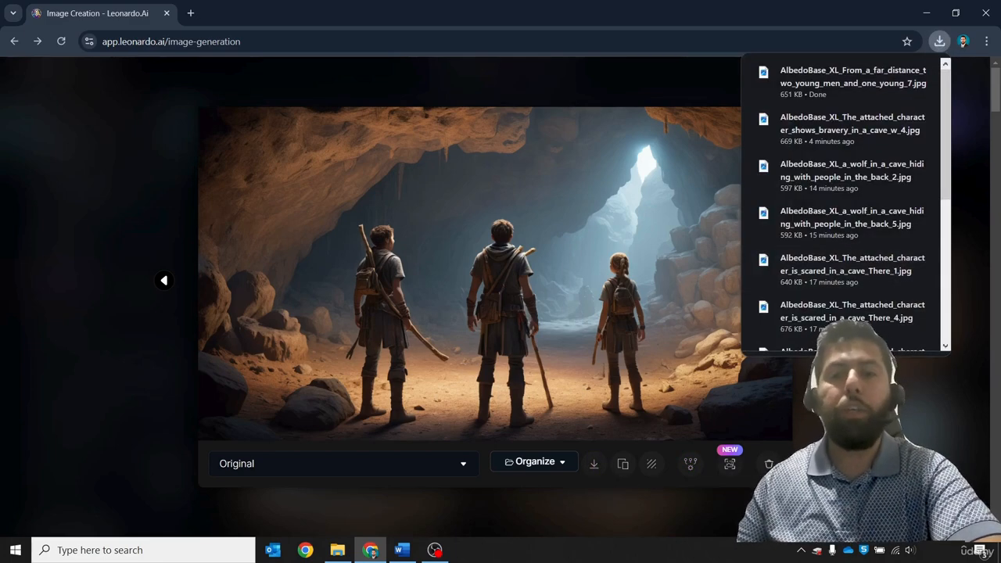
Close the enlarged image, check the Scene 4 narration in the Word story script, and return to Leonardo.Ai.
{"action": "key", "text": "Escape"}
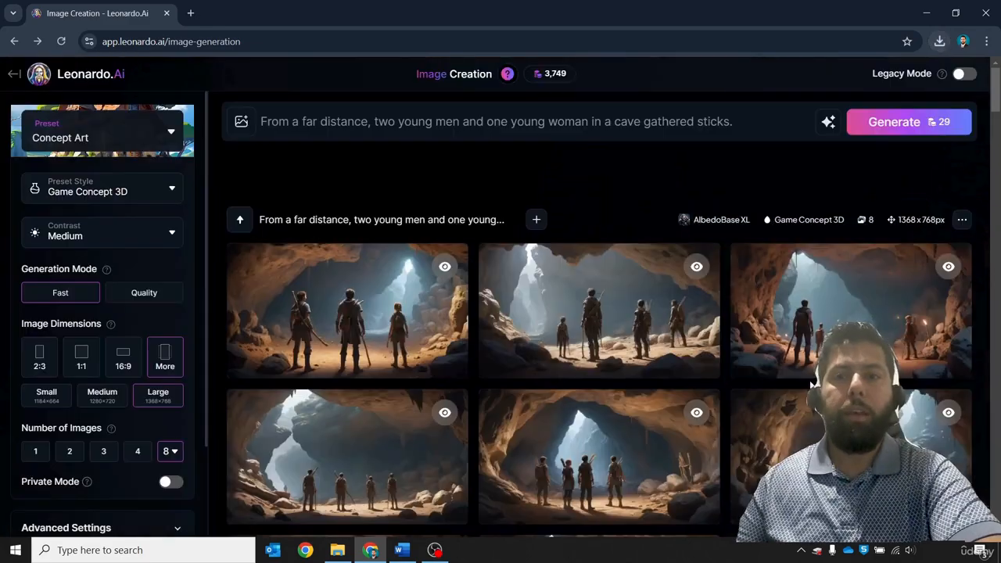
{"action": "left_click", "coordinate": [401, 550]}
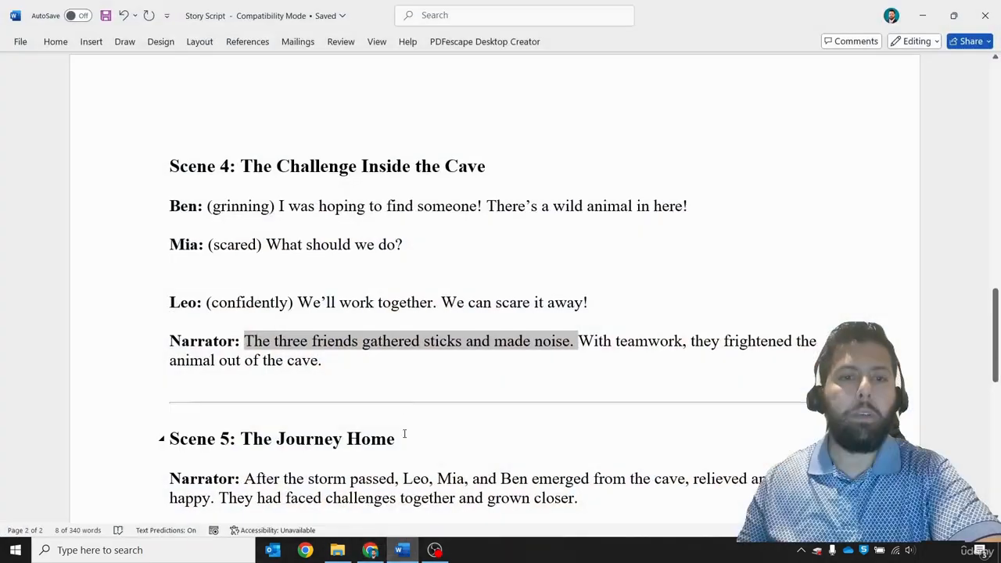
{"action": "left_click", "coordinate": [380, 354]}
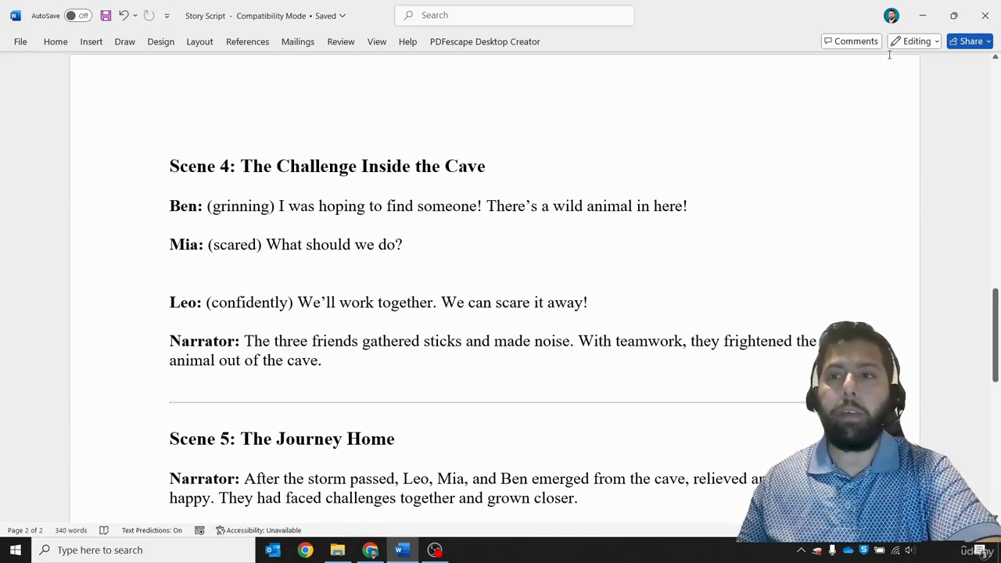
{"action": "left_click", "coordinate": [925, 16]}
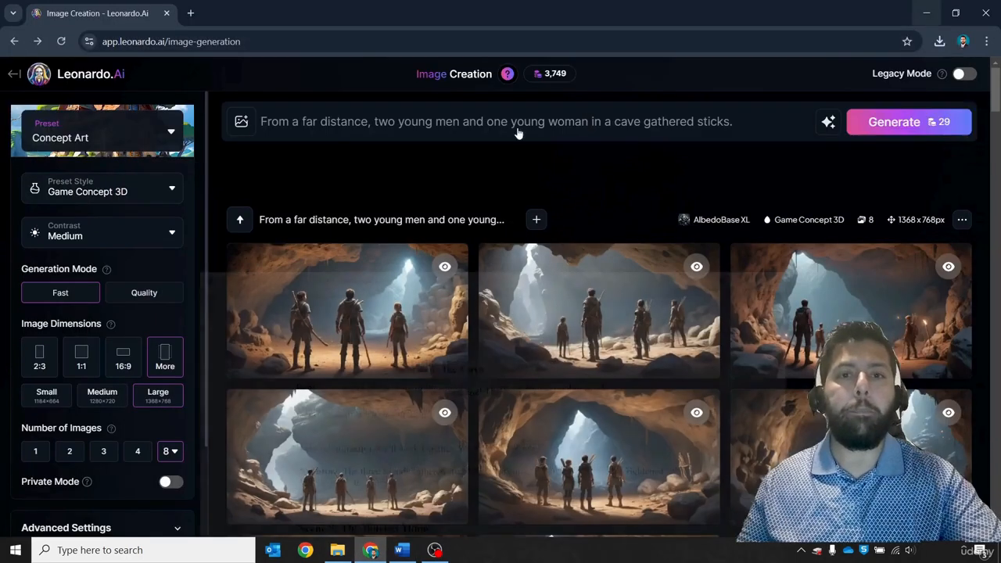
Replace the prompt with "A wolf runs out of a cave from fear" and generate the images.
{"action": "key", "text": "ctrl+a"}
{"action": "type", "text": "A wolf runs out of "}
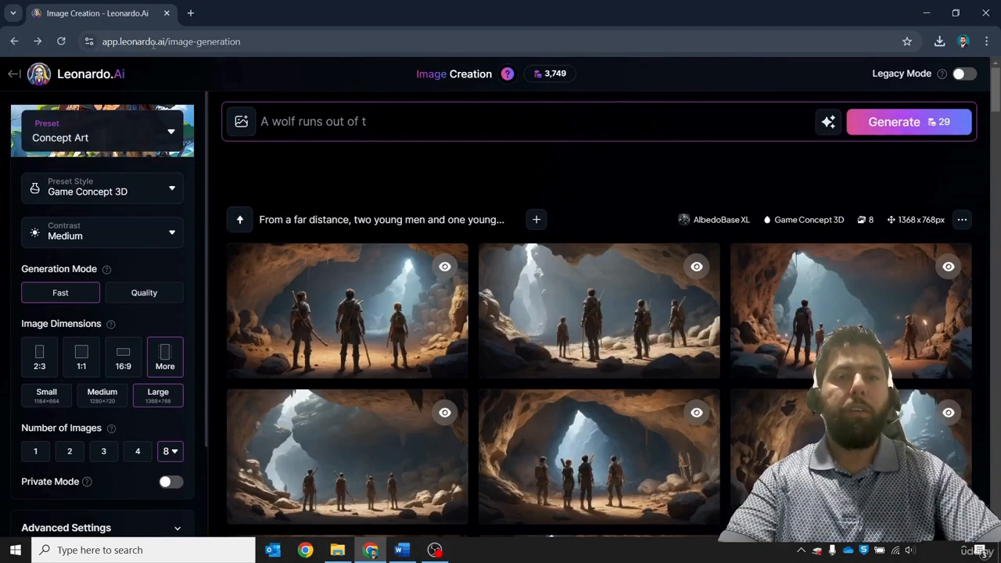
{"action": "type", "text": "a cave "}
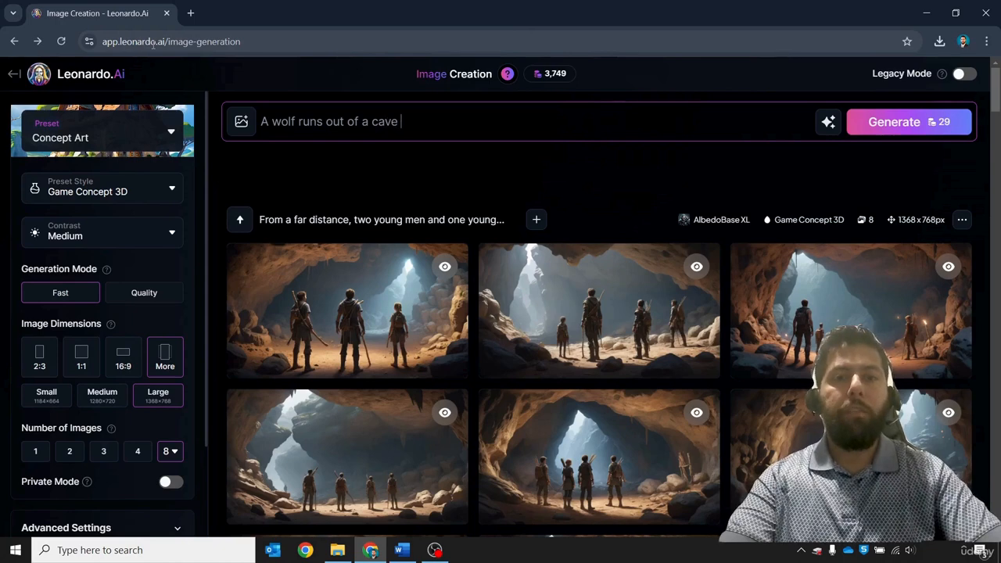
{"action": "type", "text": "from fear"}
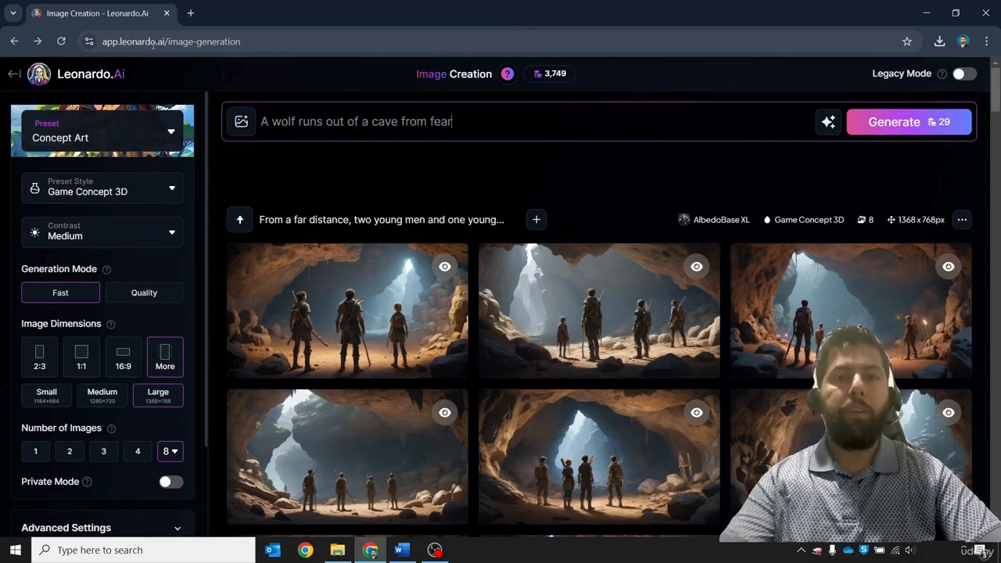
{"action": "left_click", "coordinate": [943, 131]}
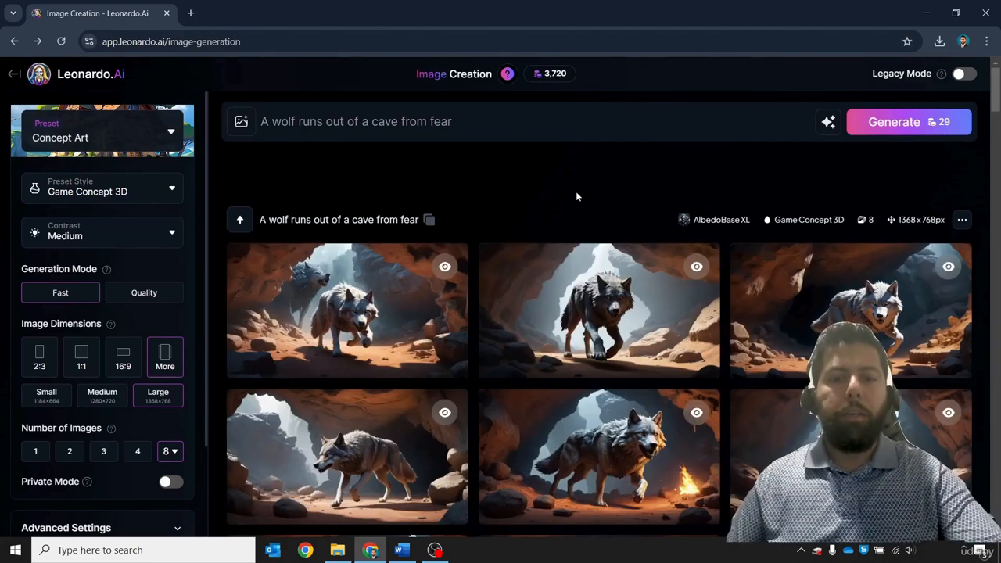
Go through the enlarged wolf images and download the grey wolf striding past boulders towards the bright cave opening.
{"action": "scroll", "coordinate": [563, 226], "scroll_direction": "down", "scroll_amount": 2}
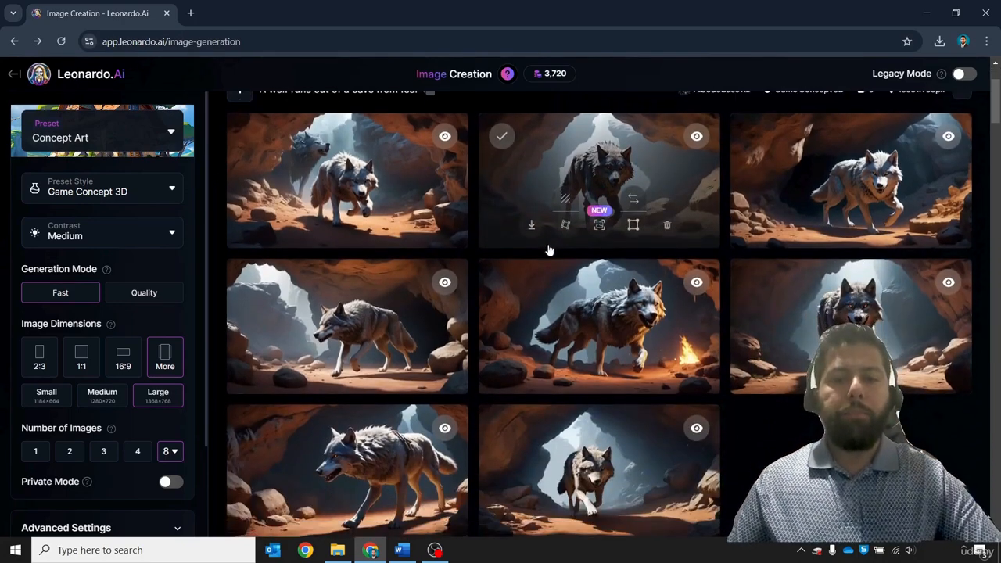
{"action": "left_click", "coordinate": [353, 146]}
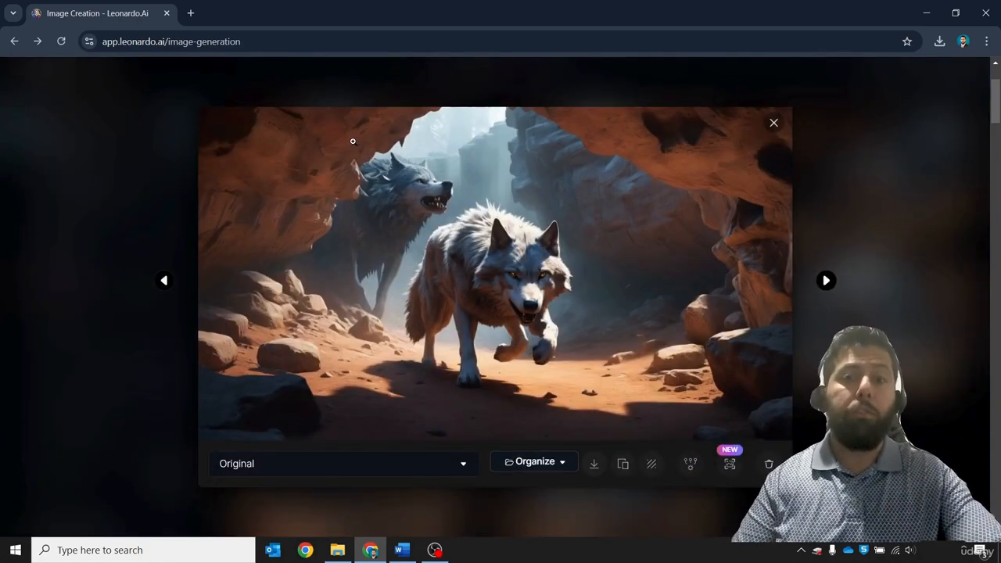
{"action": "key", "text": "Right"}
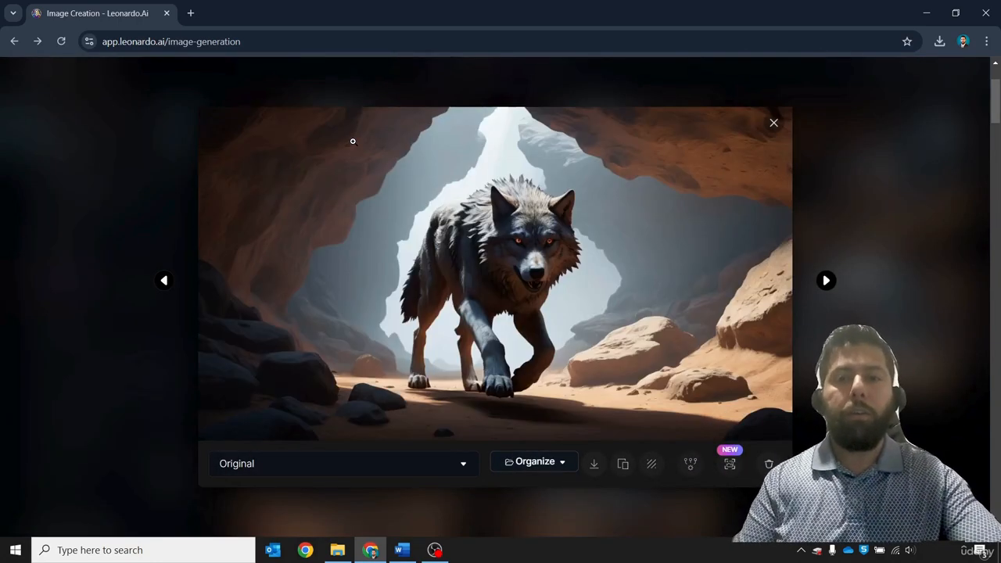
{"action": "key", "text": "Right"}
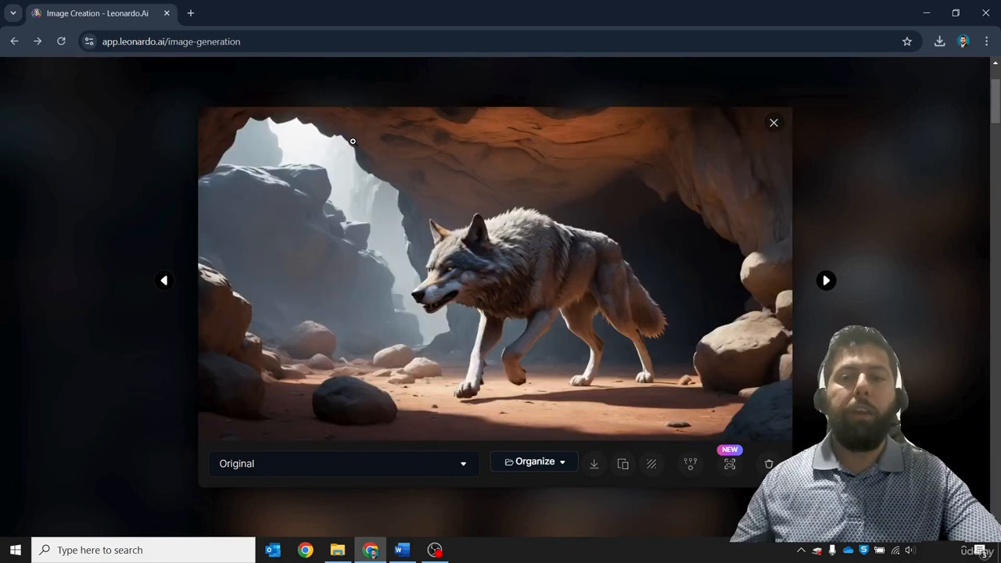
{"action": "left_click", "coordinate": [593, 464]}
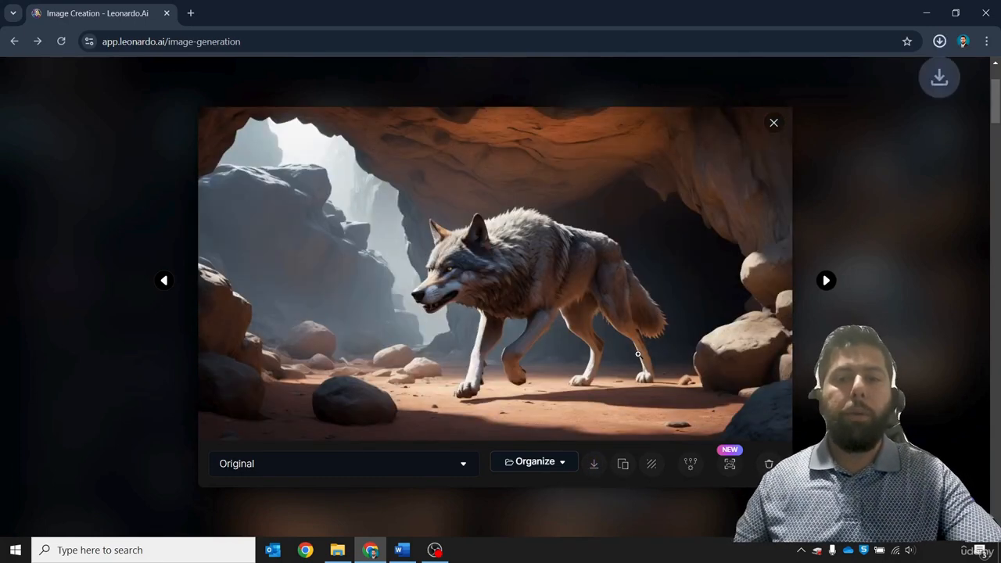
Review the remaining wolf images, close the enlarged view, and generate another set from the same prompt.
{"action": "key", "text": "Right"}
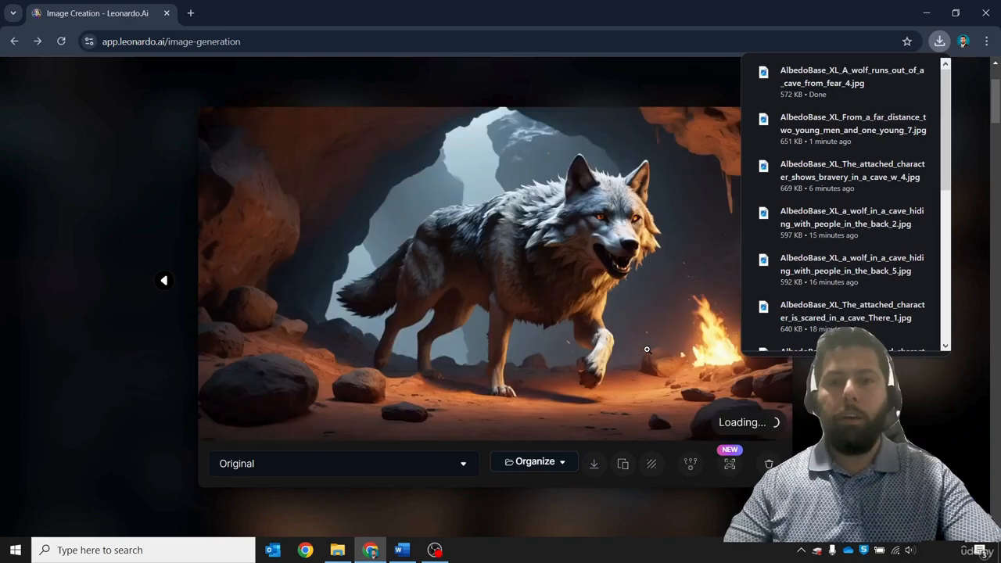
{"action": "key", "text": "Right"}
{"action": "key", "text": "Right"}
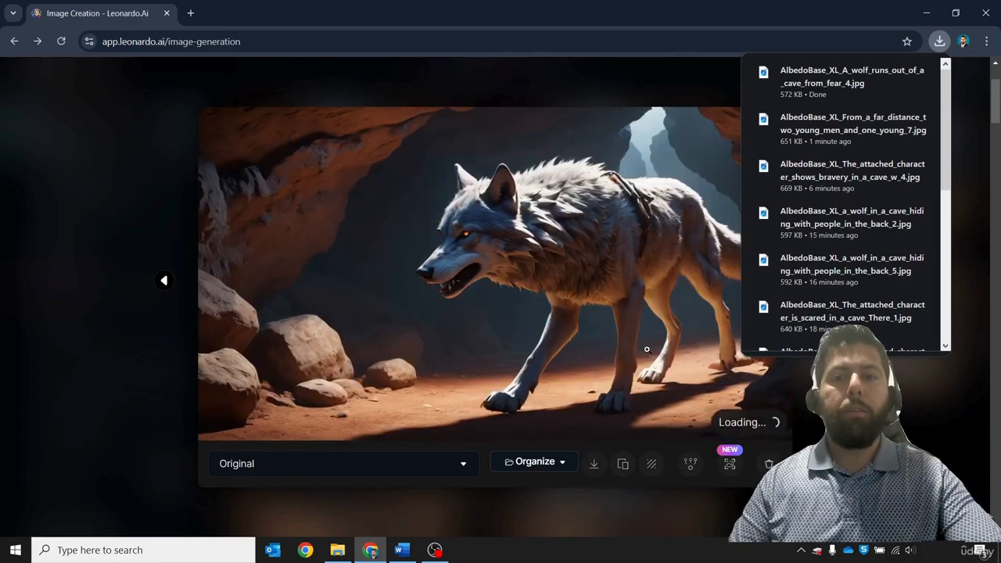
{"action": "key", "text": "Left"}
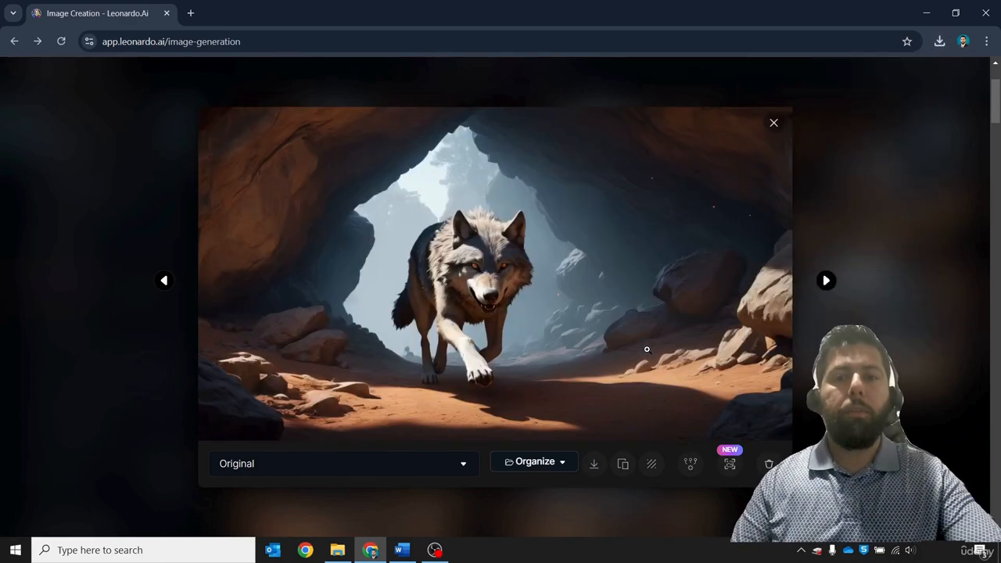
{"action": "key", "text": "Left"}
{"action": "left_click", "coordinate": [89, 201]}
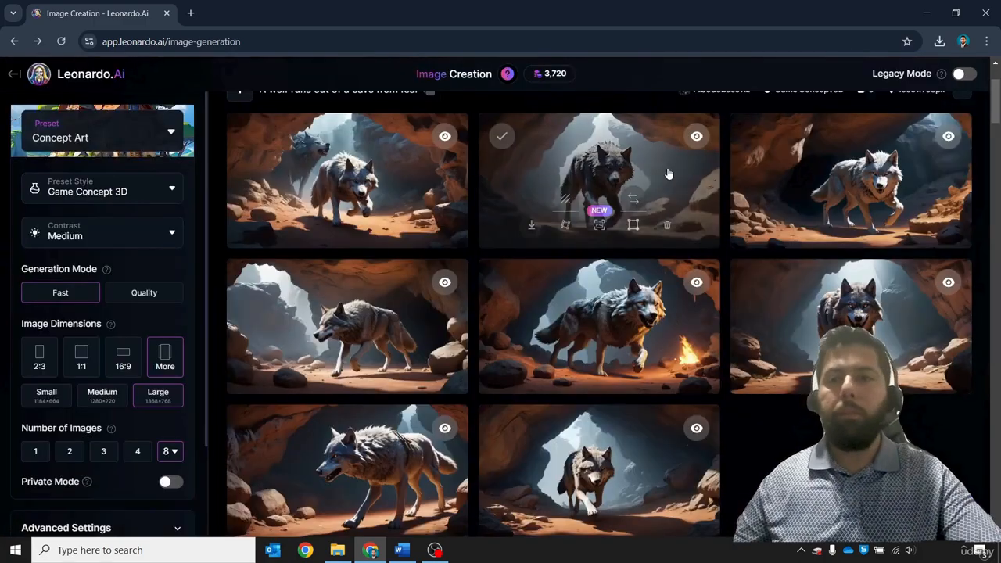
{"action": "scroll", "coordinate": [834, 212], "scroll_direction": "up", "scroll_amount": 5}
{"action": "left_click", "coordinate": [938, 125]}
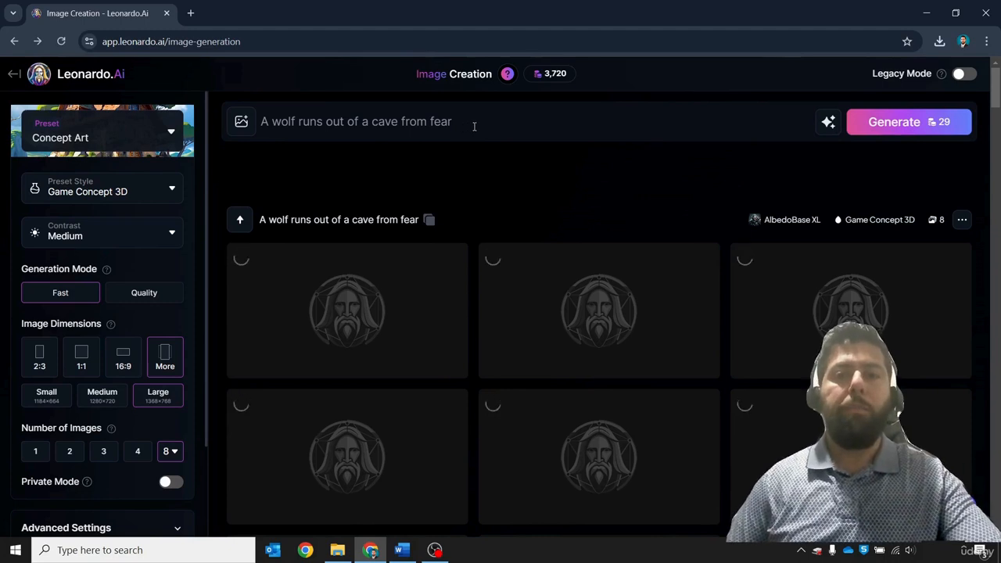
Add "and exits the cave" to the end of the wolf prompt and generate the images.
{"action": "left_click", "coordinate": [475, 126]}
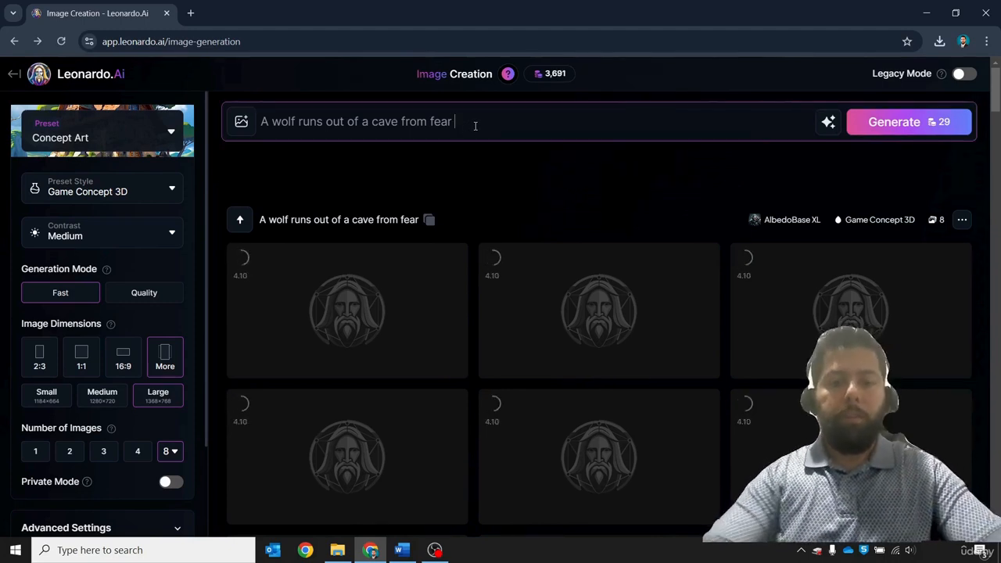
{"action": "type", "text": "and exits "}
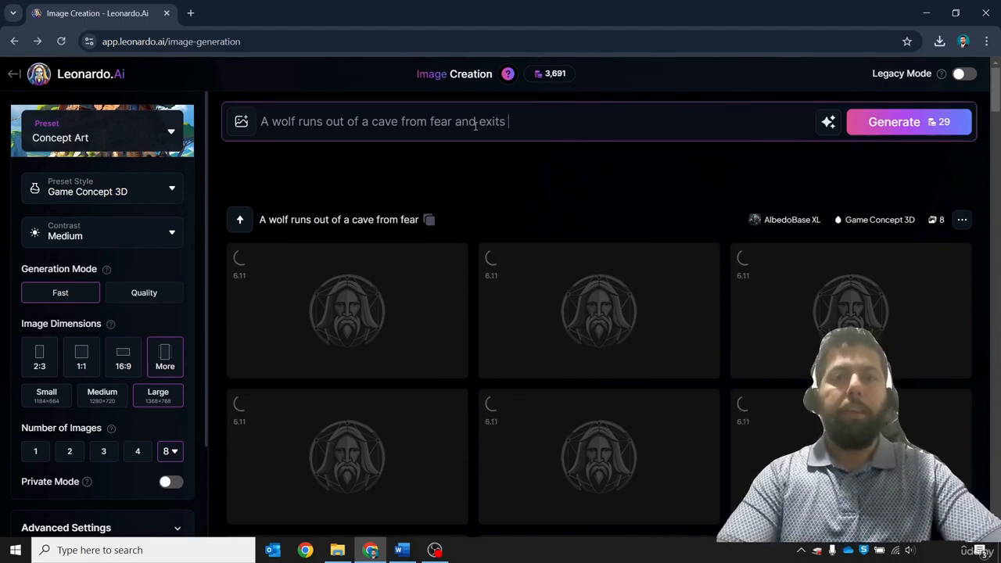
{"action": "type", "text": "the cave"}
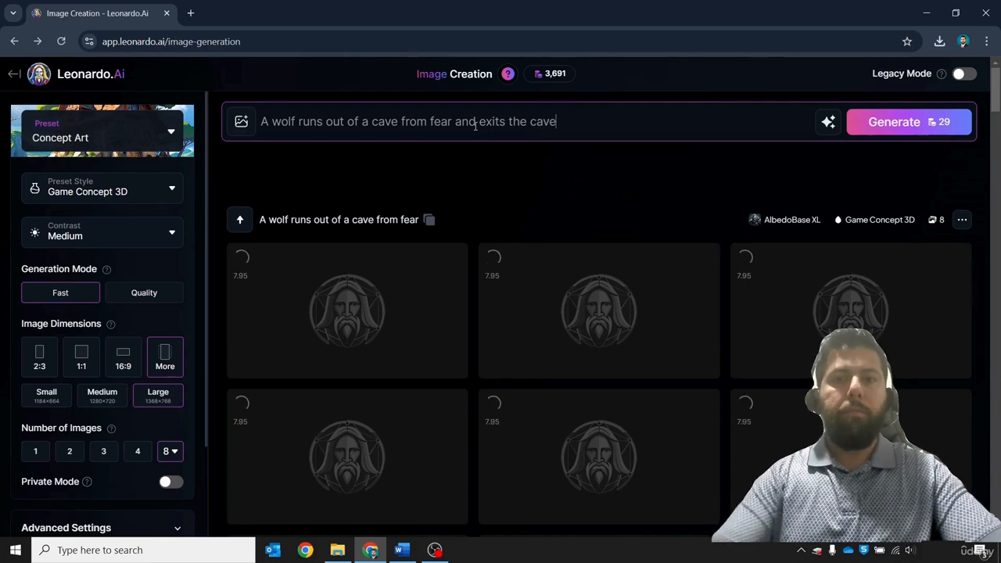
{"action": "left_click", "coordinate": [896, 125]}
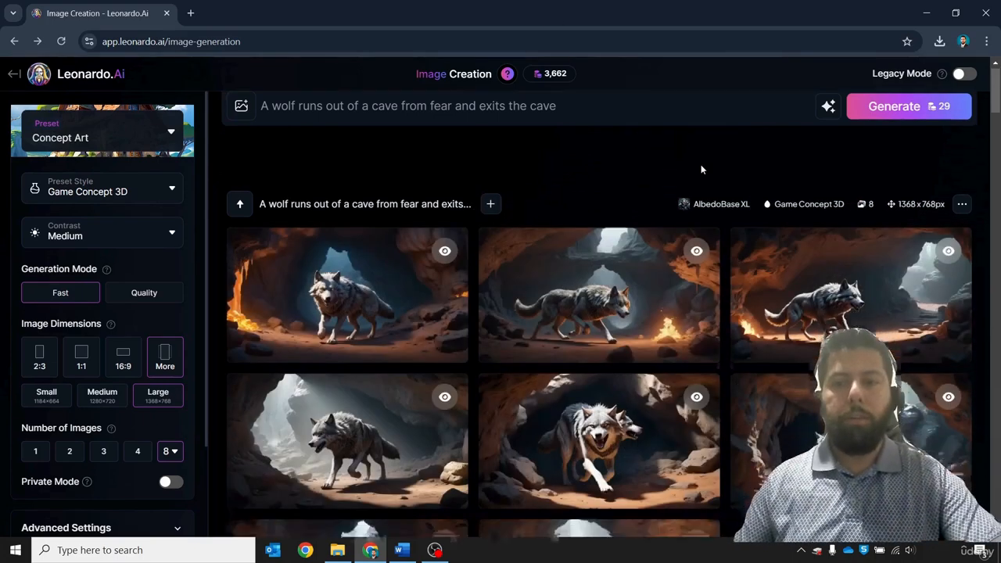
Go through the new "exits the cave" images and download the dark grey wolf walking in misty light.
{"action": "scroll", "coordinate": [700, 168], "scroll_direction": "down", "scroll_amount": 3}
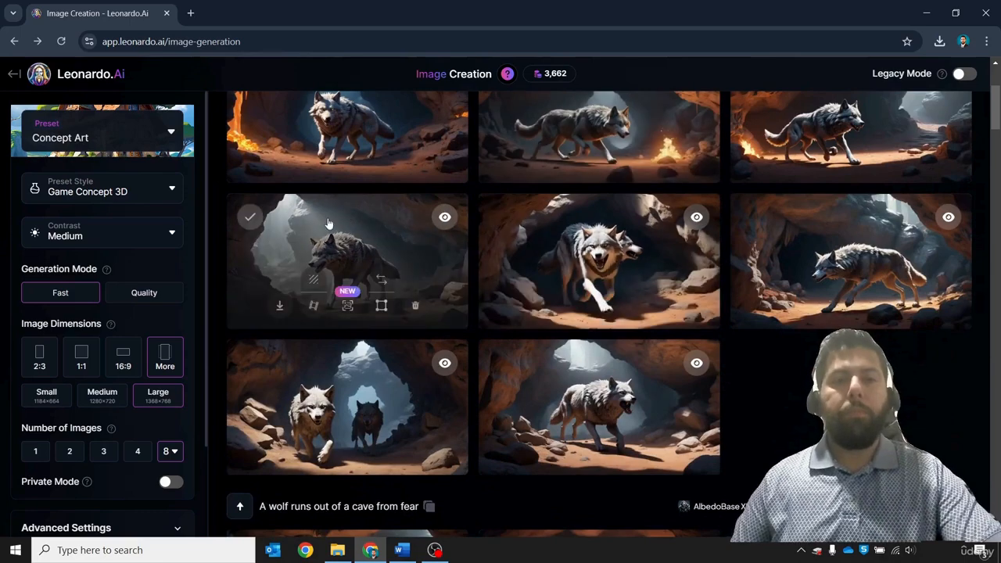
{"action": "left_click", "coordinate": [380, 123]}
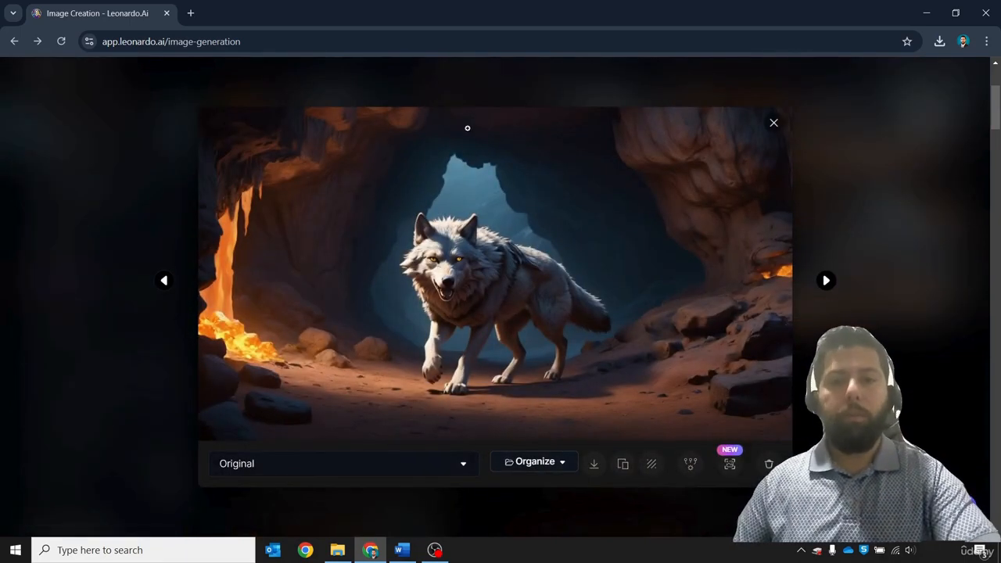
{"action": "key", "text": "Right"}
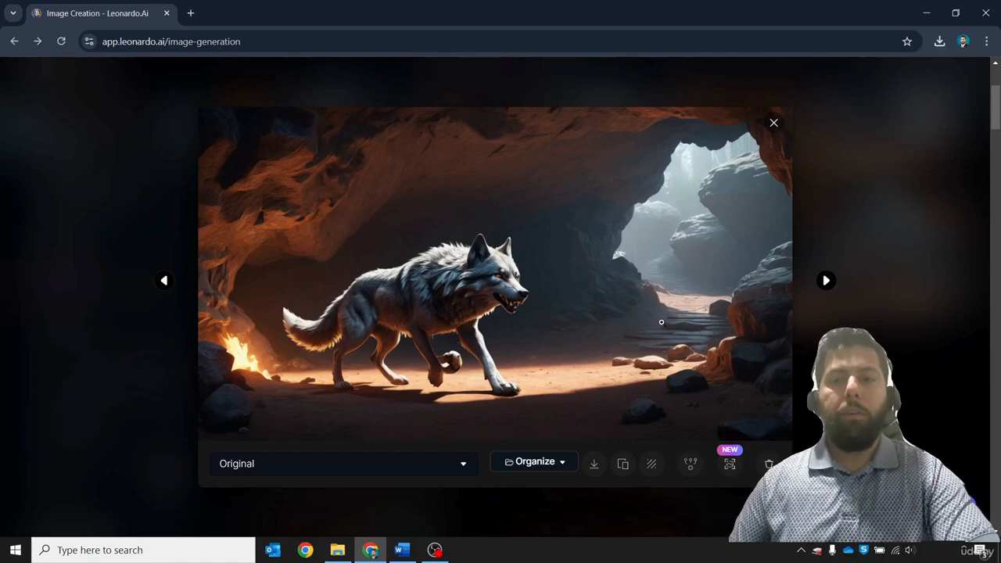
{"action": "key", "text": "Right"}
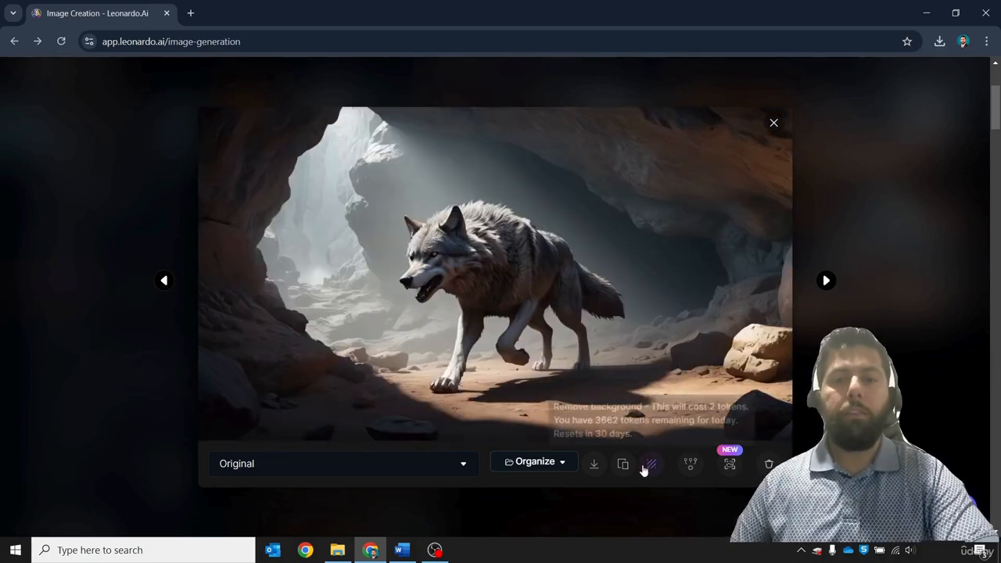
{"action": "left_click", "coordinate": [594, 464]}
Switch to the repeated "A wolf runs out of a cave from fear" set and download the wolf sprinting through the dark cave.
{"action": "key", "text": "Right"}
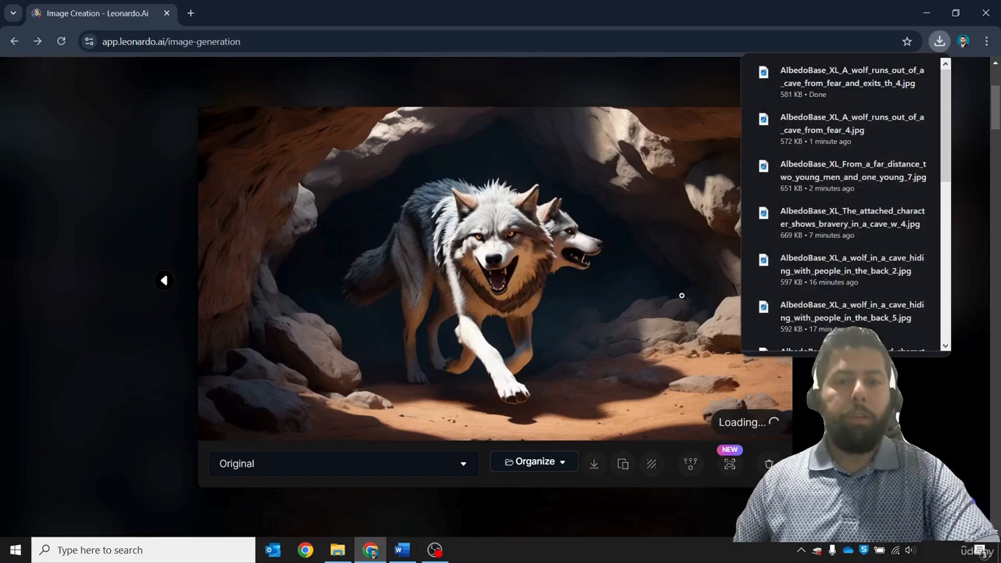
{"action": "key", "text": "Right"}
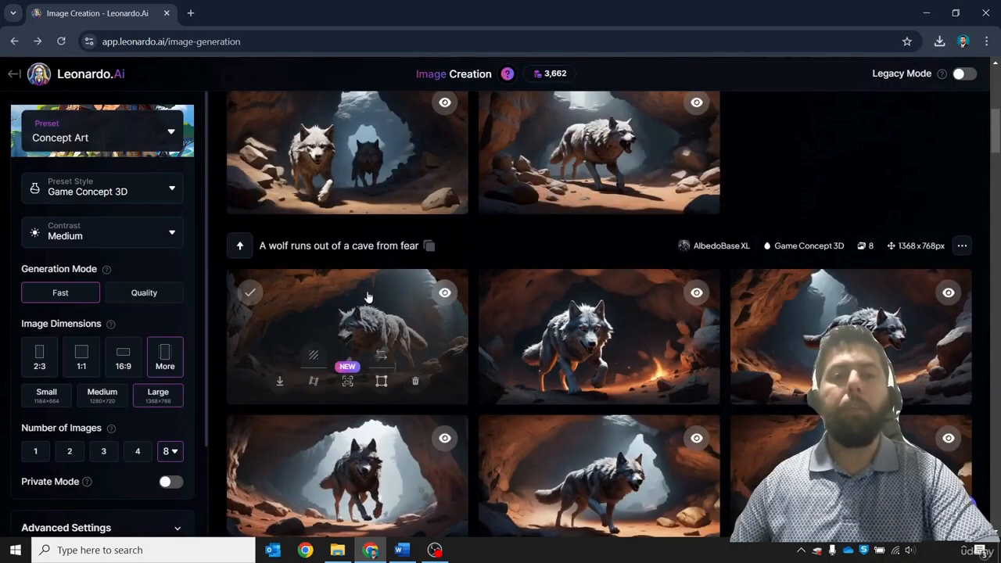
{"action": "left_click", "coordinate": [438, 301]}
{"action": "key", "text": "Right"}
{"action": "key", "text": "Right"}
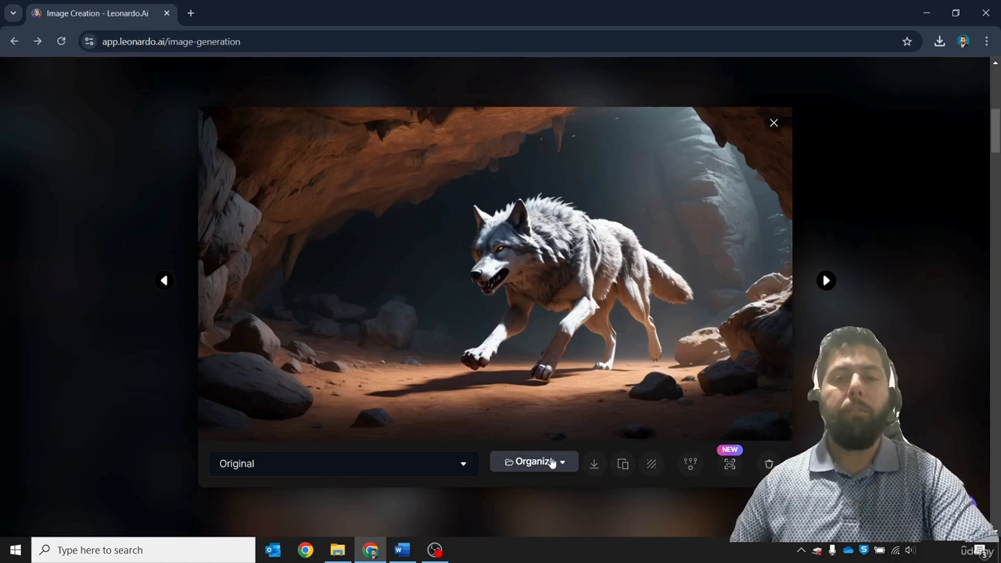
{"action": "left_click", "coordinate": [591, 463]}
Browse further in the same set and download the wolf running across dusty ground beside the bright cave opening.
{"action": "key", "text": "Right"}
{"action": "key", "text": "Right"}
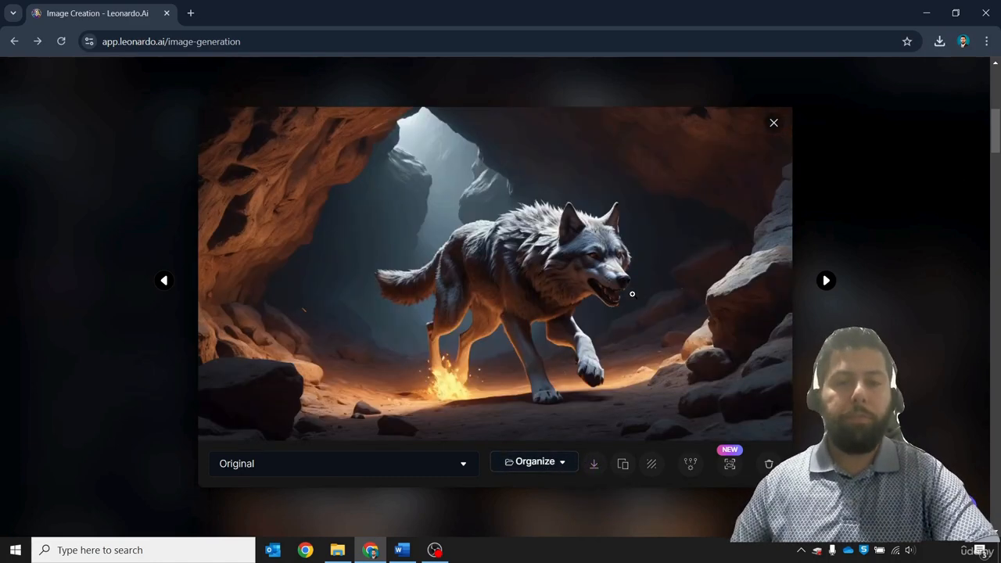
{"action": "key", "text": "Right"}
{"action": "key", "text": "Right"}
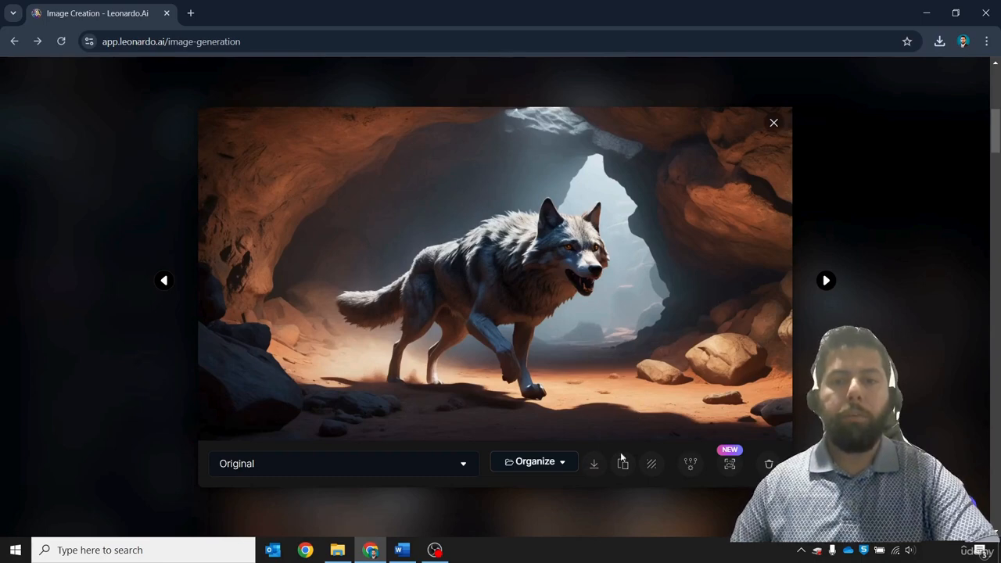
{"action": "left_click", "coordinate": [594, 463]}
Download the image of the wolf running towards the viewer beneath an orange rock arch with blue rocks behind.
{"action": "key", "text": "Right"}
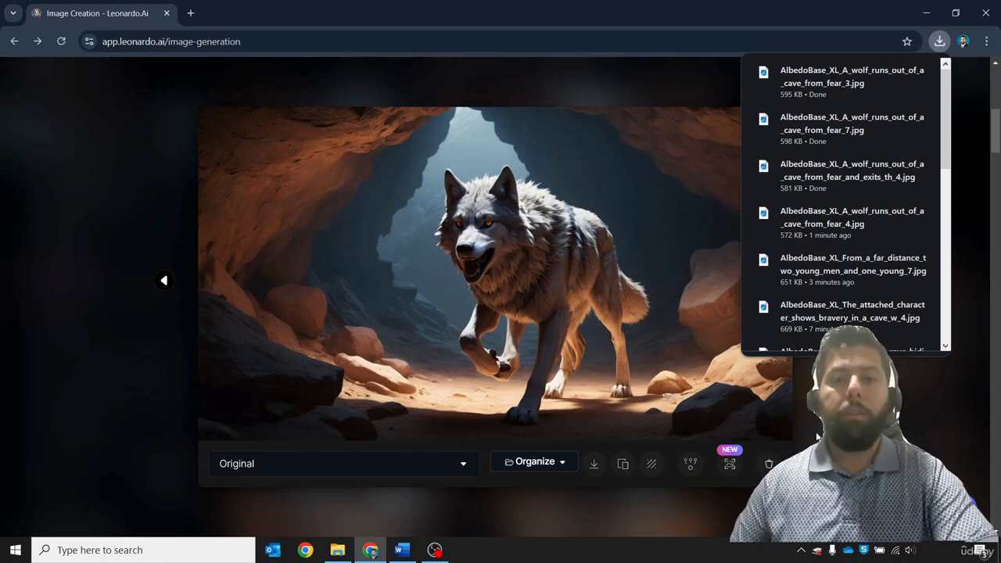
{"action": "key", "text": "Right"}
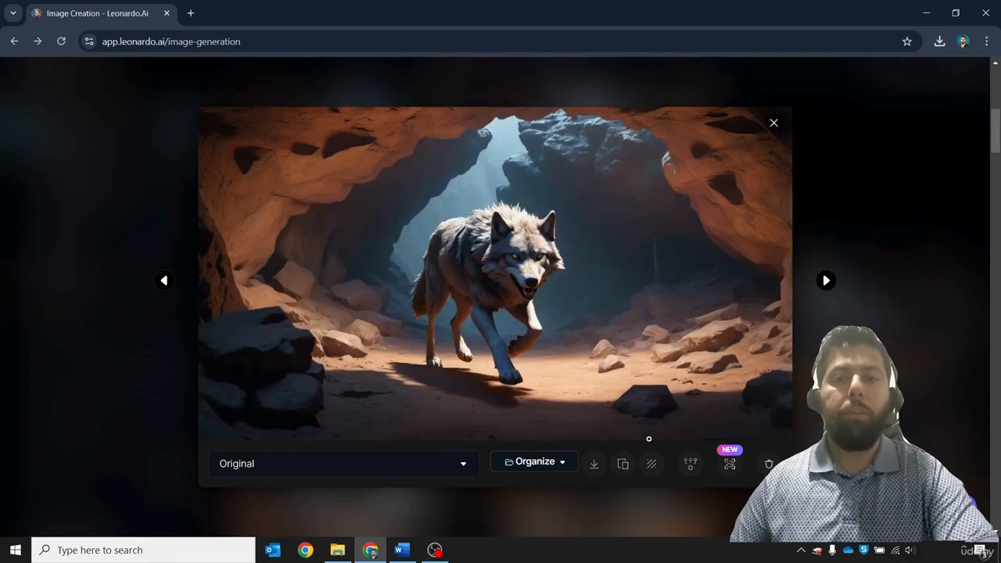
{"action": "left_click", "coordinate": [593, 463]}
Compare the remaining enlarged images in the "A wolf runs out of a cave from fear" set, then close the image viewer.
{"action": "key", "text": "Right"}
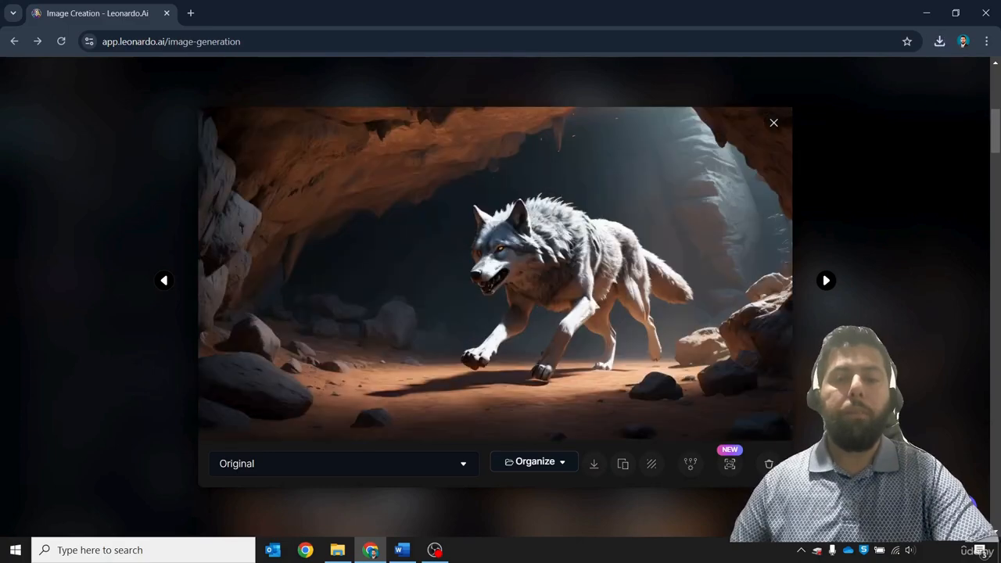
{"action": "key", "text": "Right"}
{"action": "key", "text": "Left"}
{"action": "key", "text": "Right"}
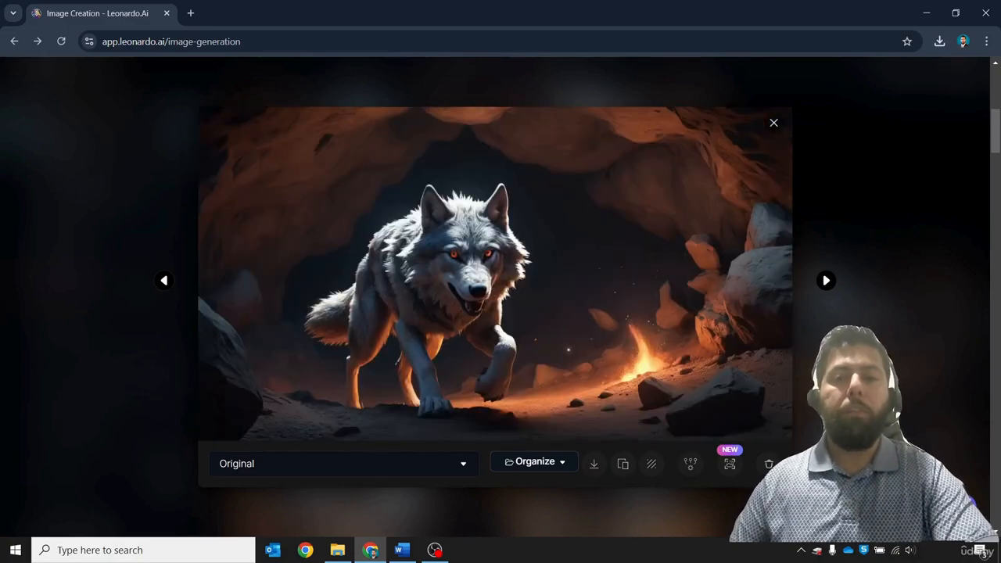
{"action": "key", "text": "Left"}
{"action": "key", "text": "Escape"}
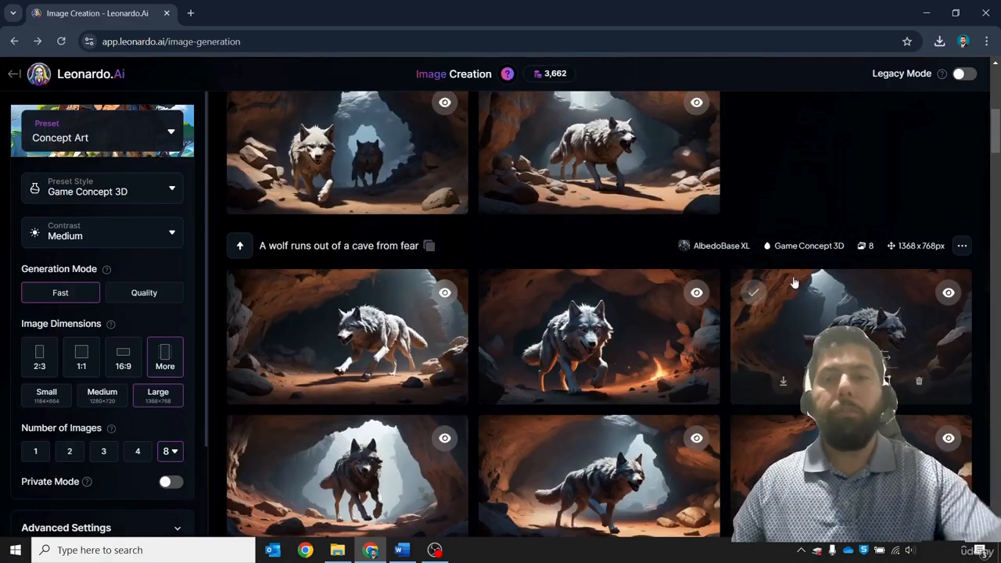
{"action": "scroll", "coordinate": [752, 180], "scroll_direction": "up", "scroll_amount": 5}
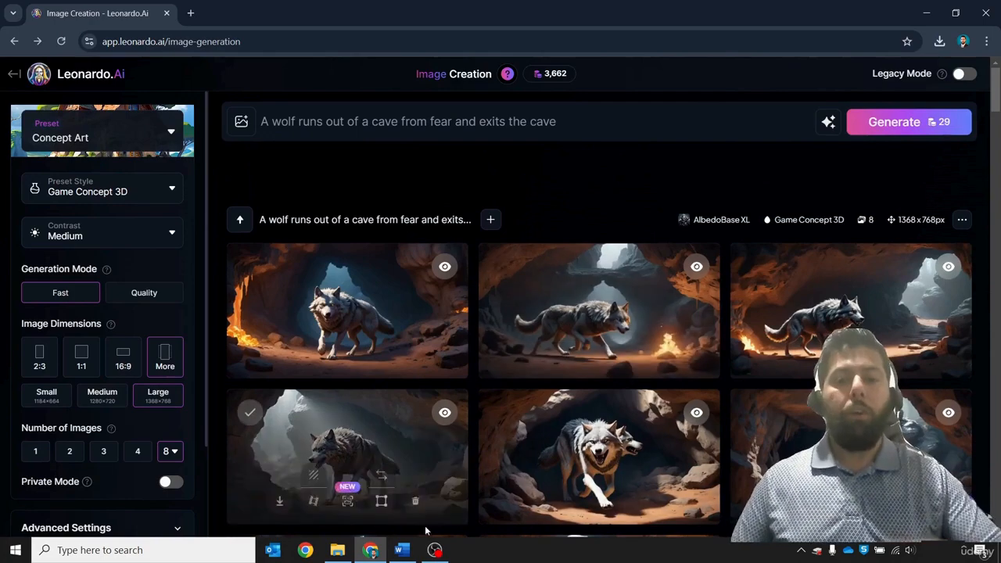
Switch to the Story Script document in Word and review the script from Scene 1 through Scene 5: The Journey Home.
{"action": "left_click", "coordinate": [402, 549]}
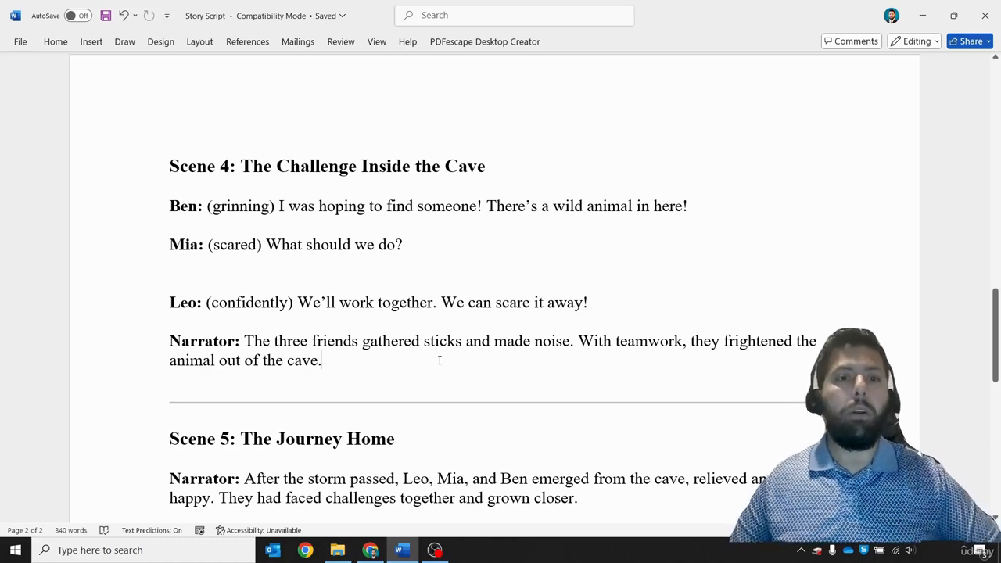
{"action": "scroll", "coordinate": [439, 360], "scroll_direction": "up", "scroll_amount": 20}
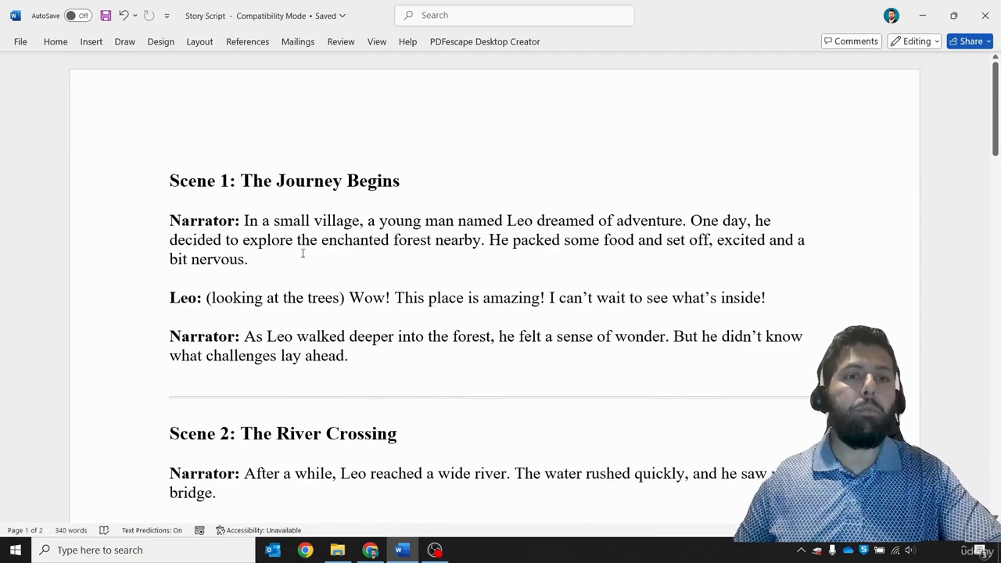
{"action": "scroll", "coordinate": [441, 379], "scroll_direction": "down", "scroll_amount": 15}
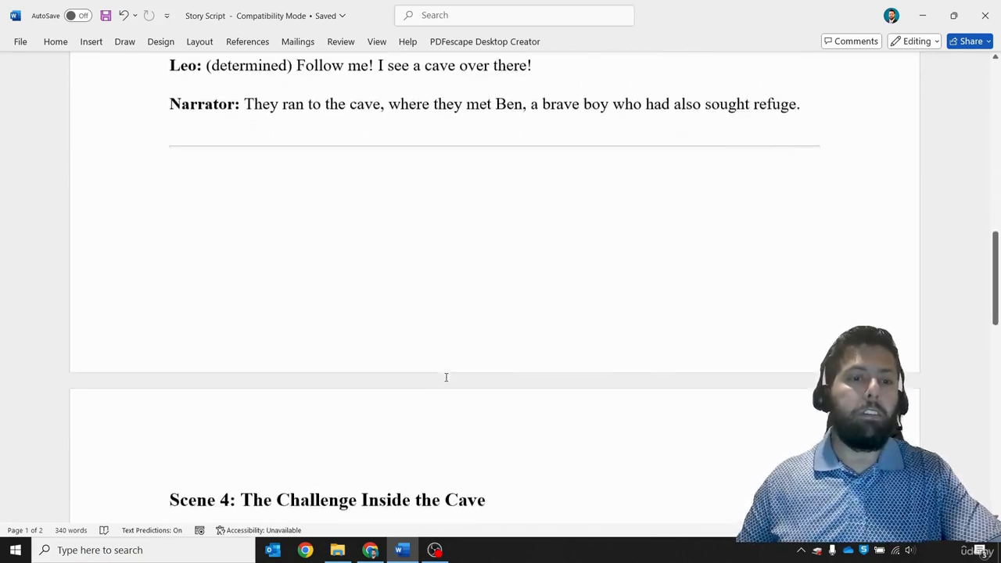
{"action": "scroll", "coordinate": [446, 375], "scroll_direction": "down", "scroll_amount": 3}
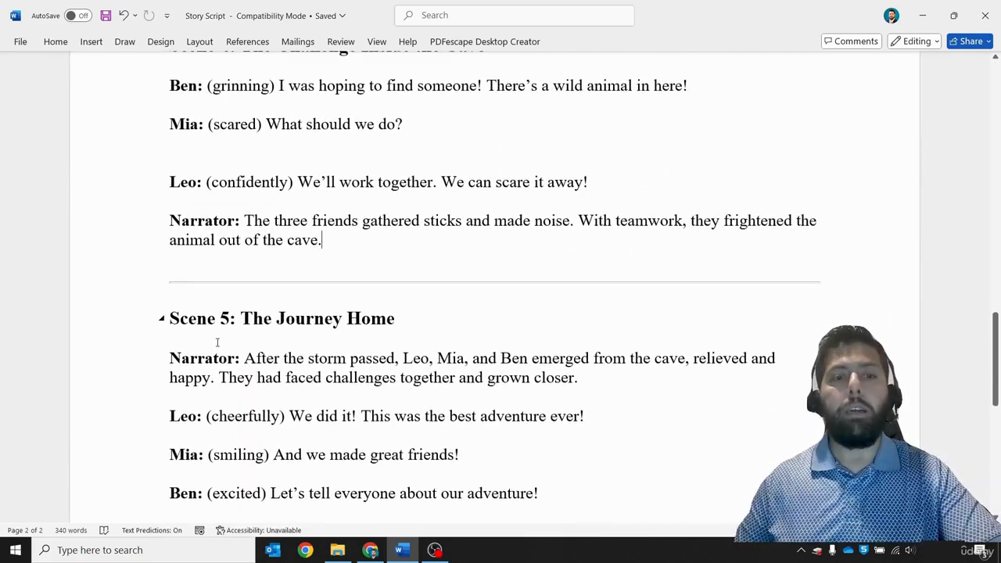
{"action": "scroll", "coordinate": [458, 409], "scroll_direction": "up", "scroll_amount": 14}
{"action": "scroll", "coordinate": [458, 409], "scroll_direction": "down", "scroll_amount": 13}
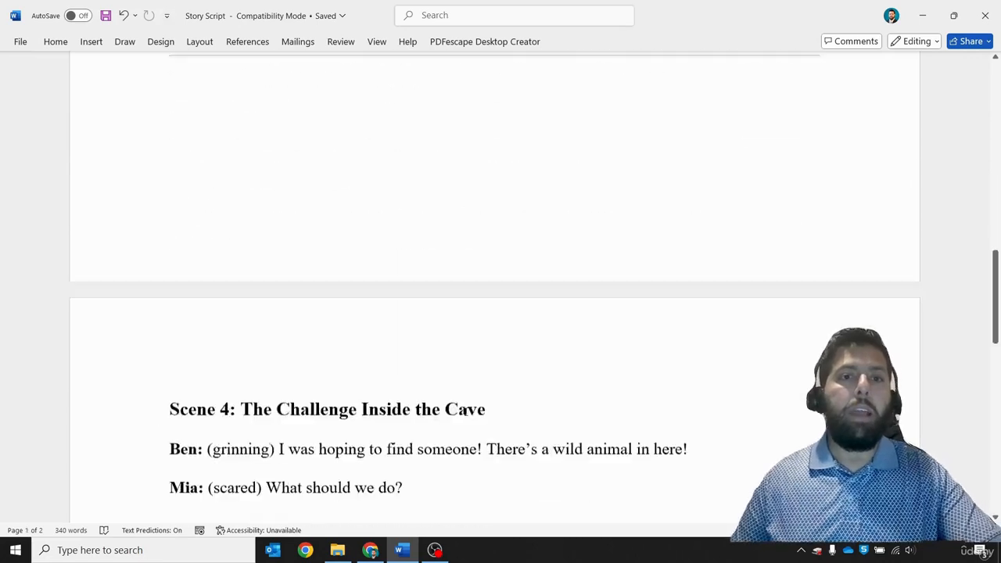
{"action": "scroll", "coordinate": [466, 414], "scroll_direction": "down", "scroll_amount": 4}
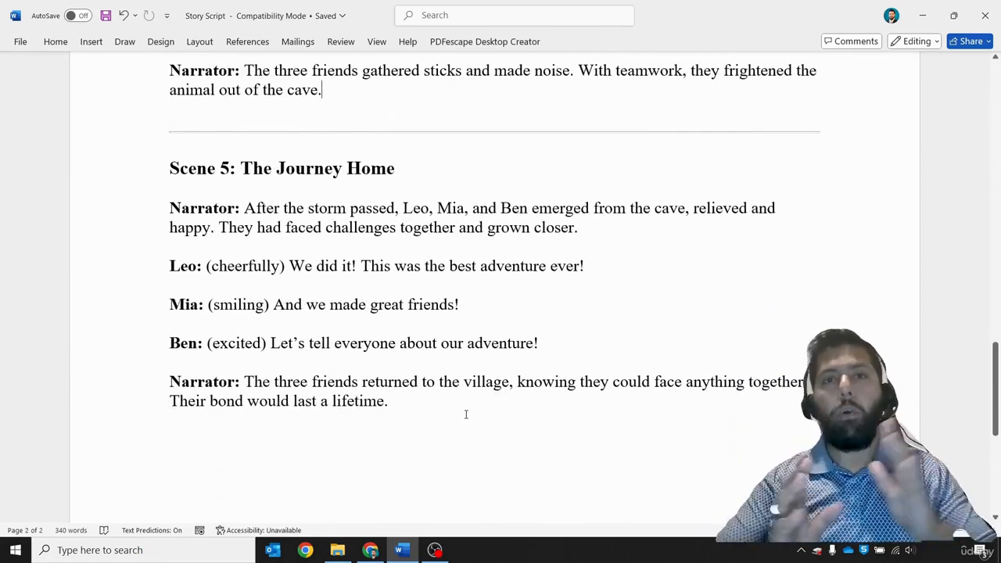